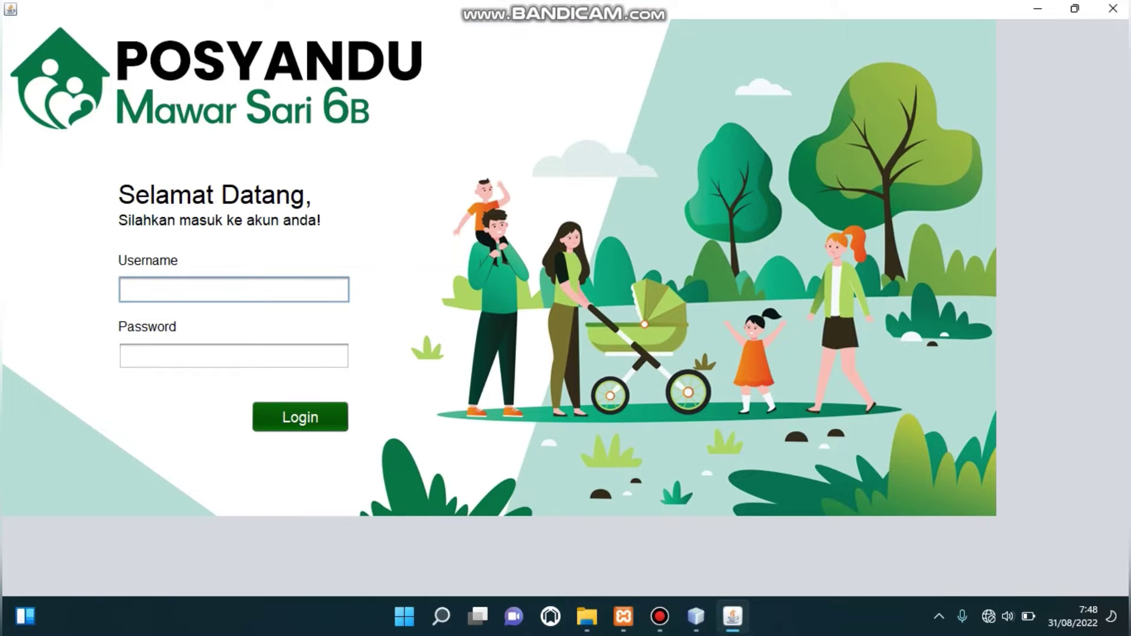
Log in with the user's username and password.
{"action": "type", "text": "sri"}
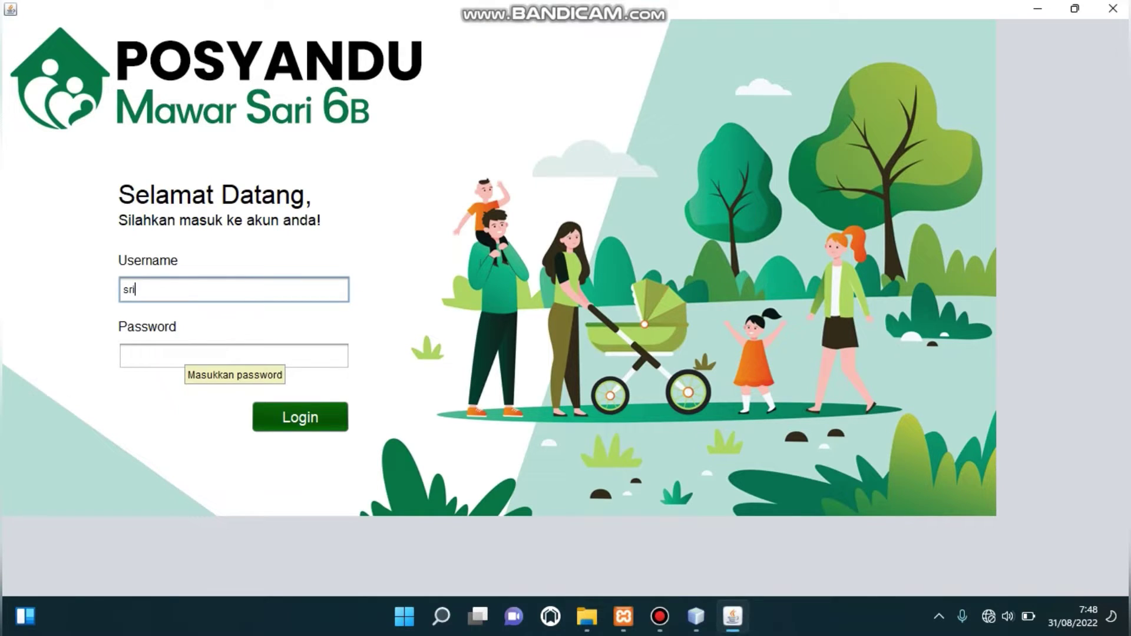
{"action": "left_click", "coordinate": [124, 355]}
{"action": "type", "text": "***"}
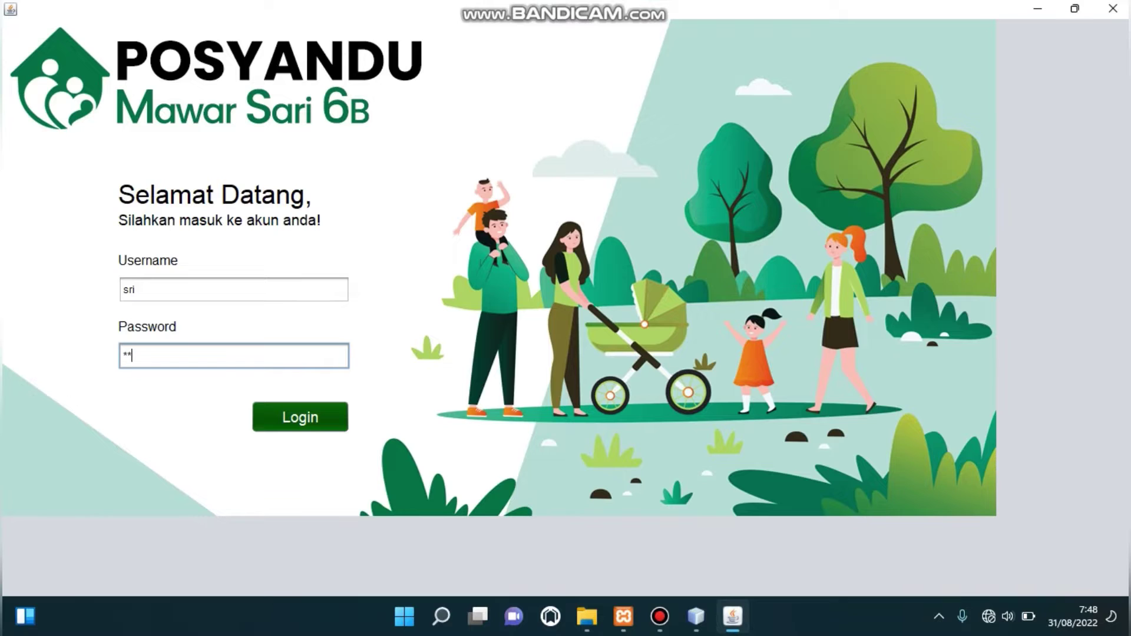
{"action": "type", "text": "***"}
{"action": "key", "text": "Tab"}
{"action": "key", "text": "Return"}
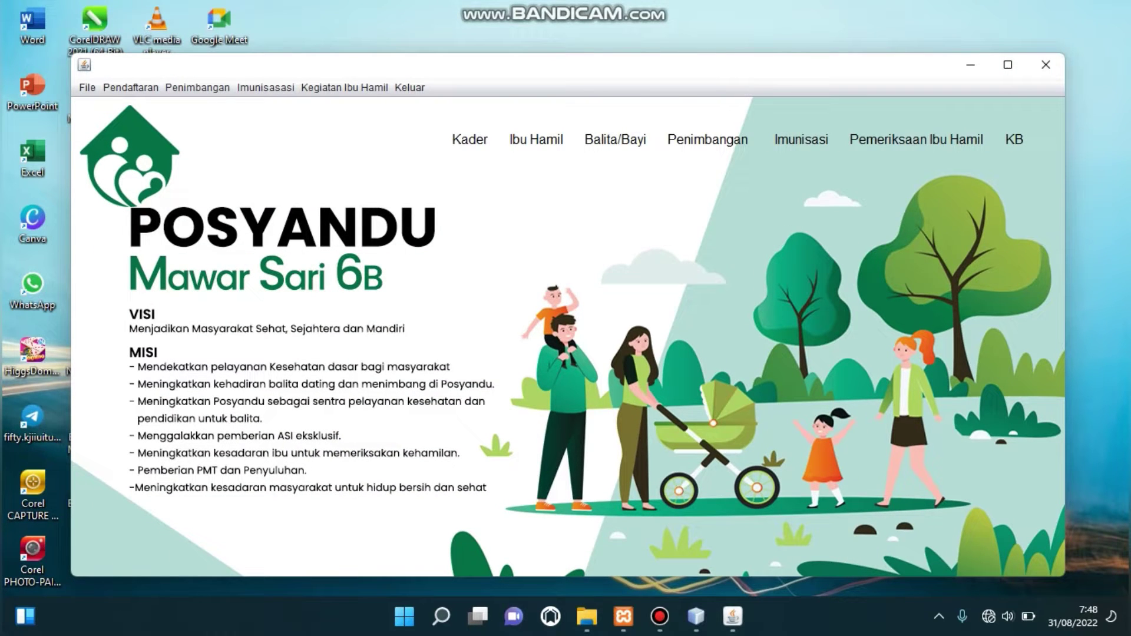
Maximize the main window and open the Data Kader registration form from the Pendaftaran menu.
{"action": "key", "text": "super+Up"}
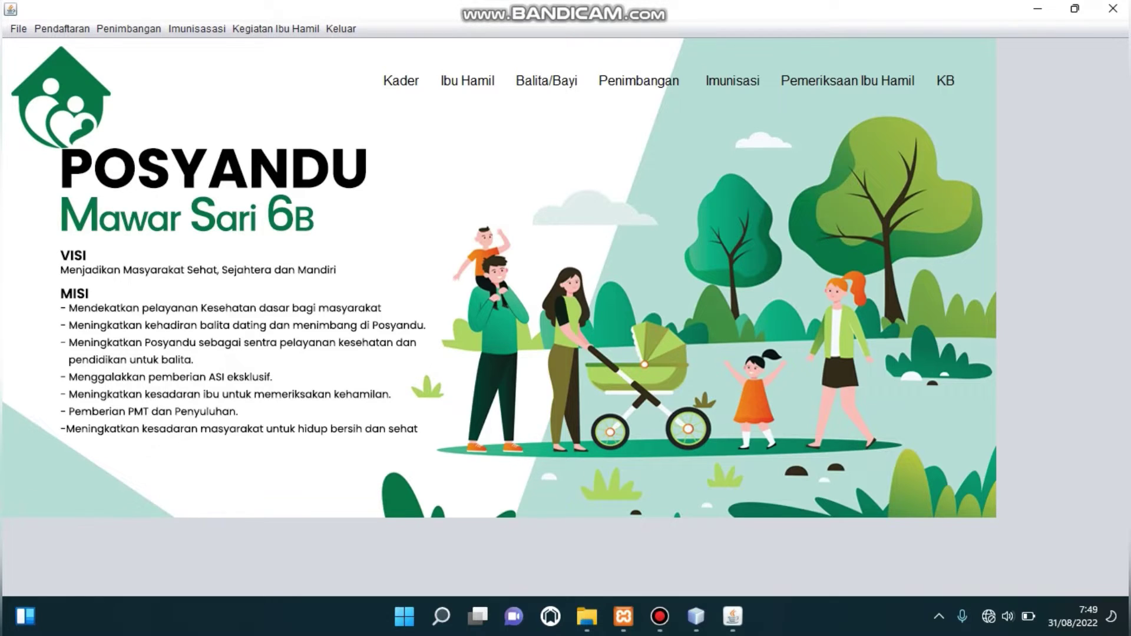
{"action": "left_click", "coordinate": [62, 28]}
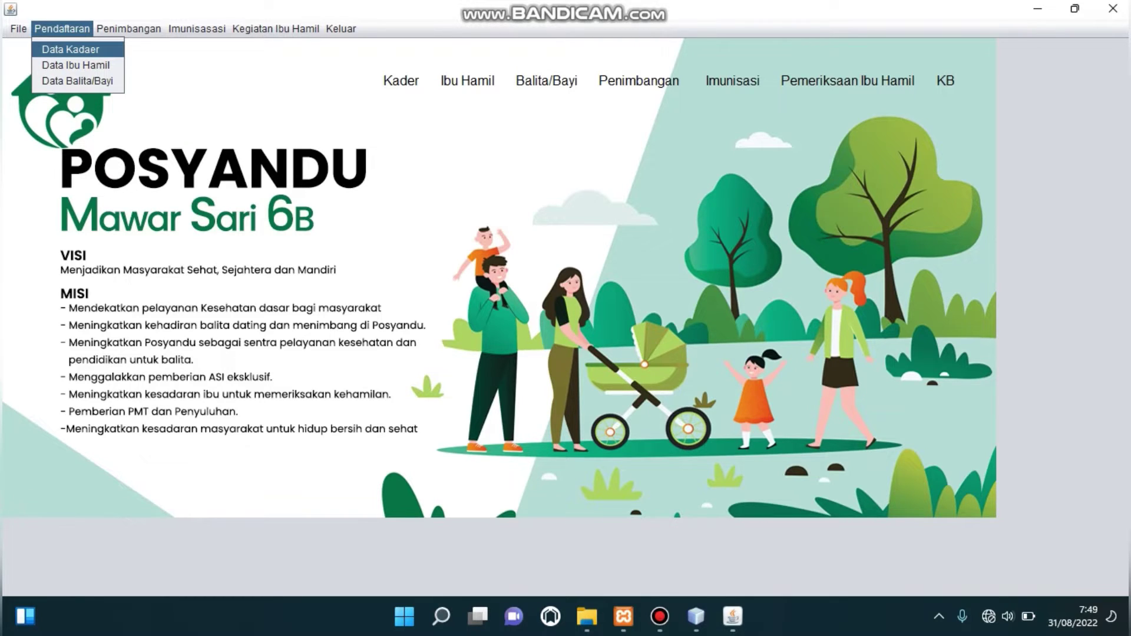
{"action": "key", "text": "Return"}
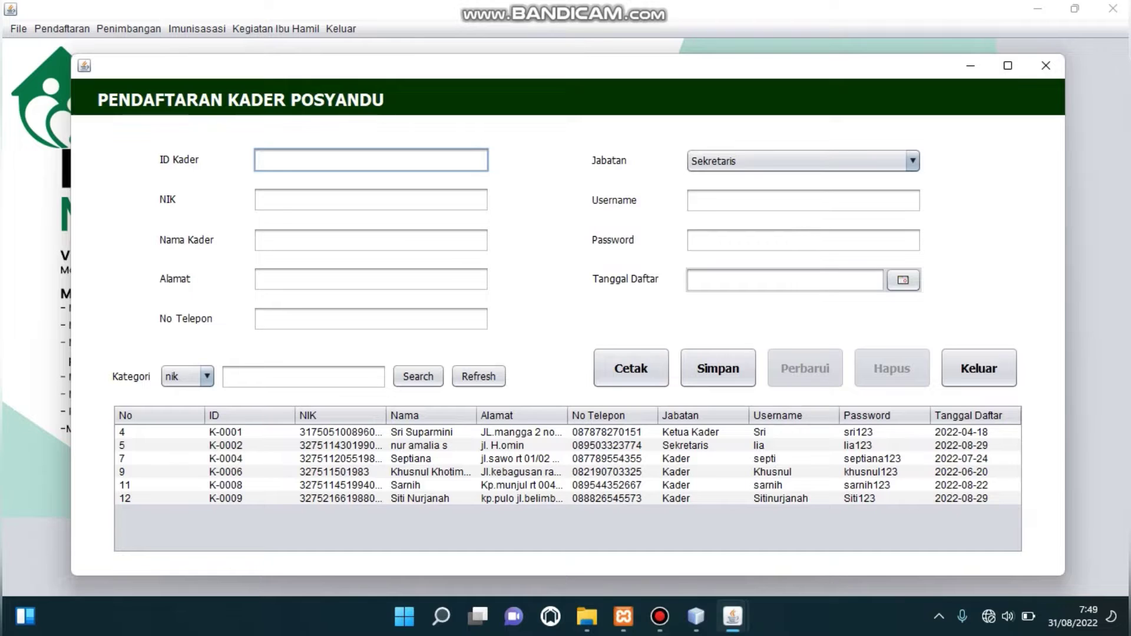
Enter cadre ID K-0003 with the cadre's NIK, full name, address and phone number.
{"action": "type", "text": "K-0003"}
{"action": "left_click", "coordinate": [371, 200]}
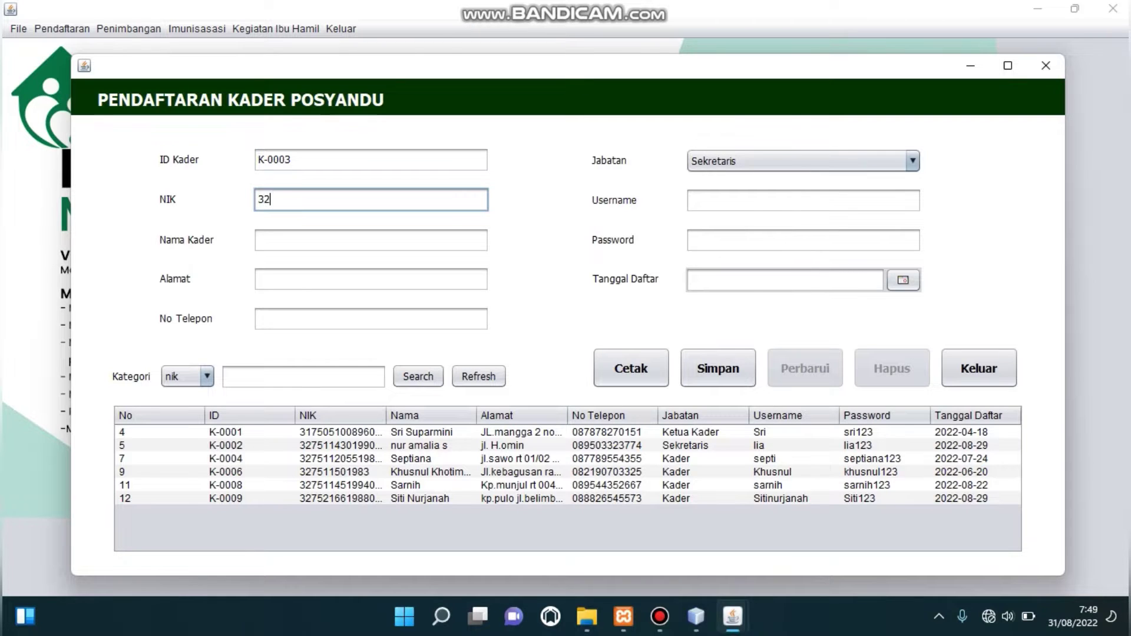
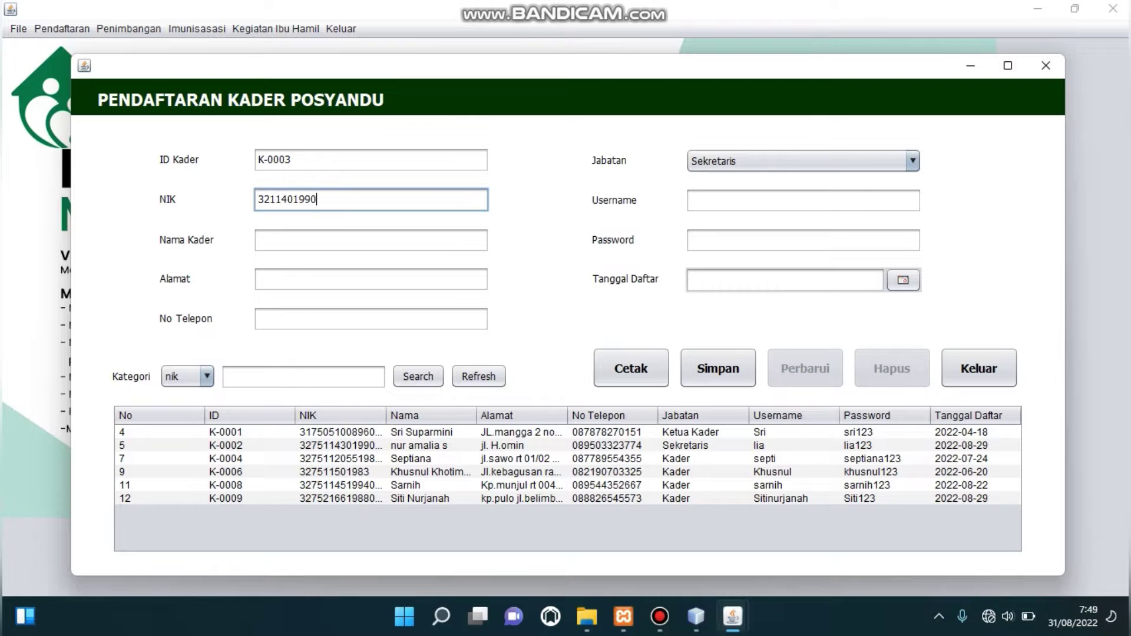
{"action": "left_click", "coordinate": [372, 240]}
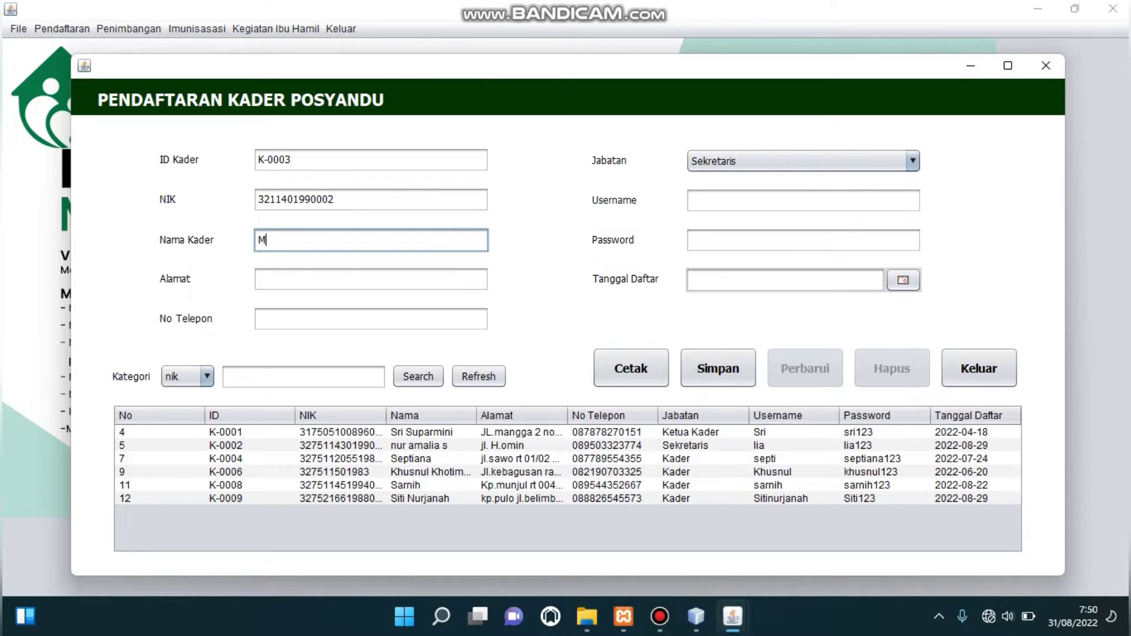
{"action": "key", "text": "Tab"}
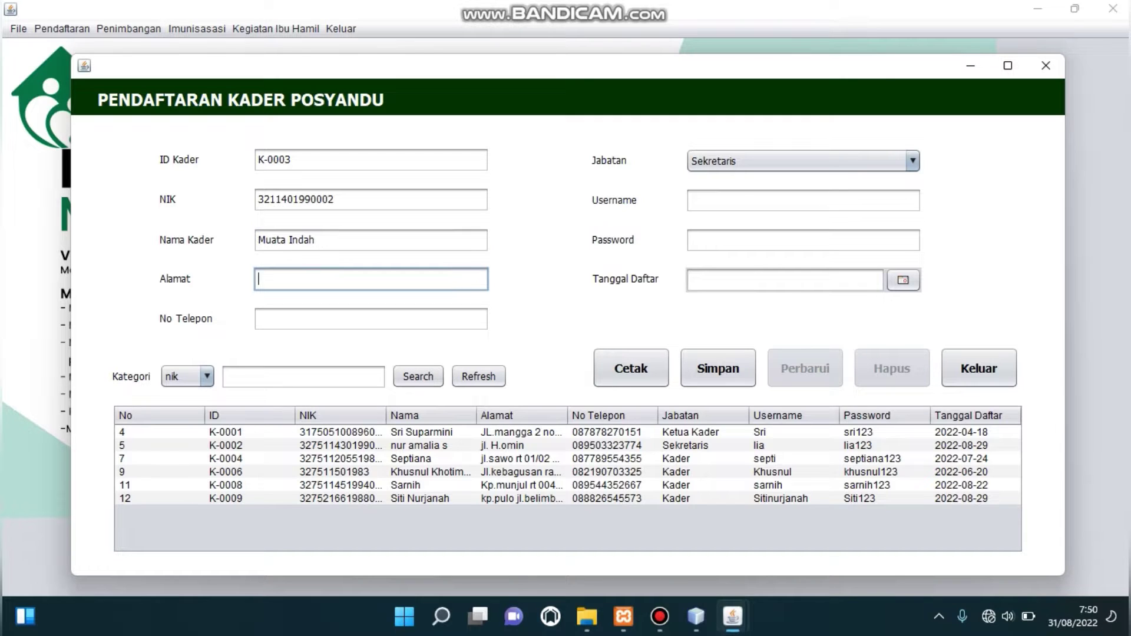
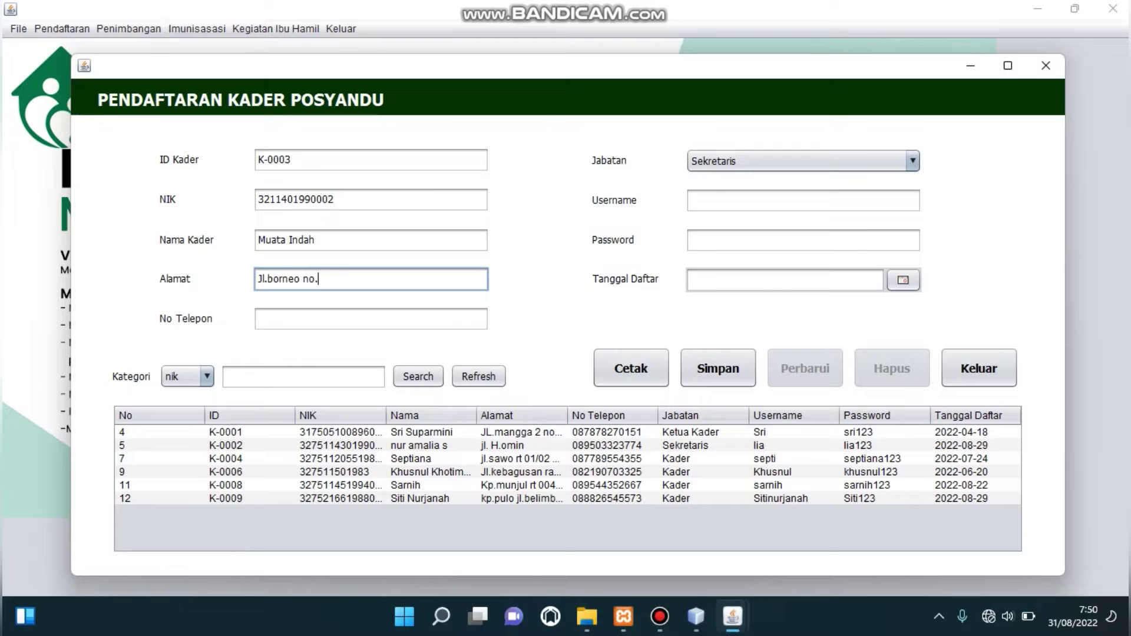
{"action": "left_click", "coordinate": [371, 319]}
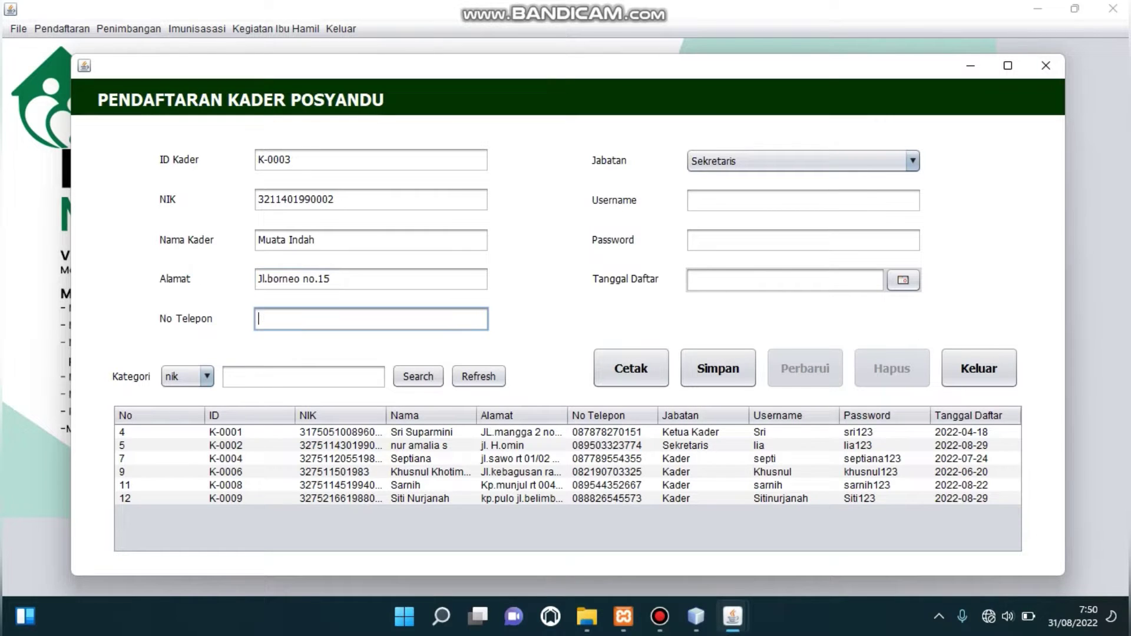
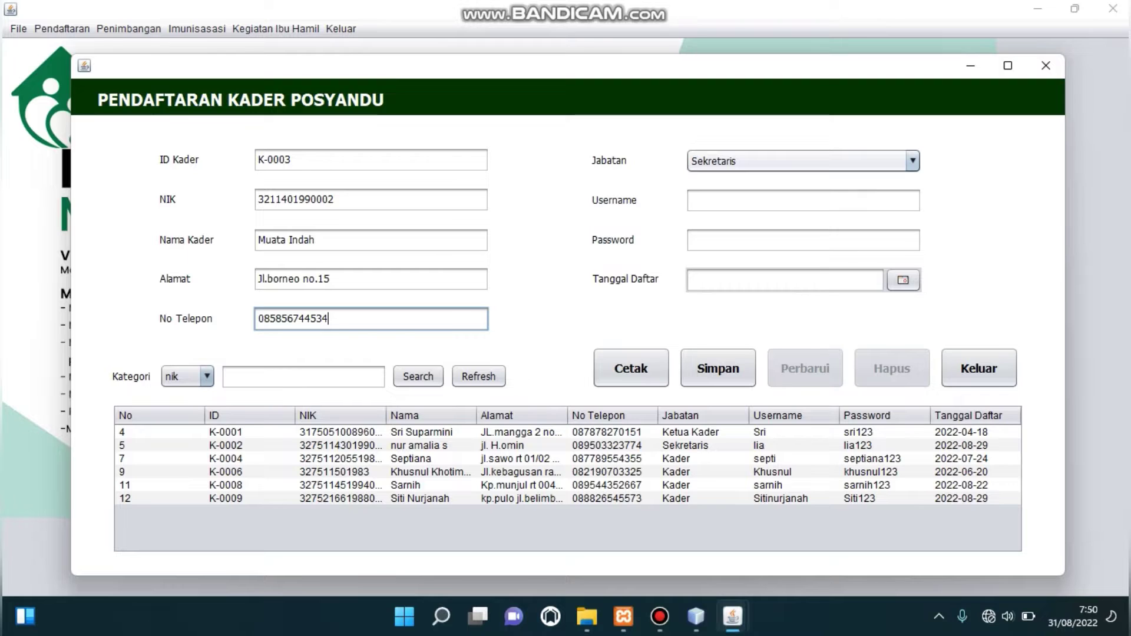
Set position Kader, a username and password, registration date 31 Aug 22, and save the cadre.
{"action": "left_click", "coordinate": [913, 161]}
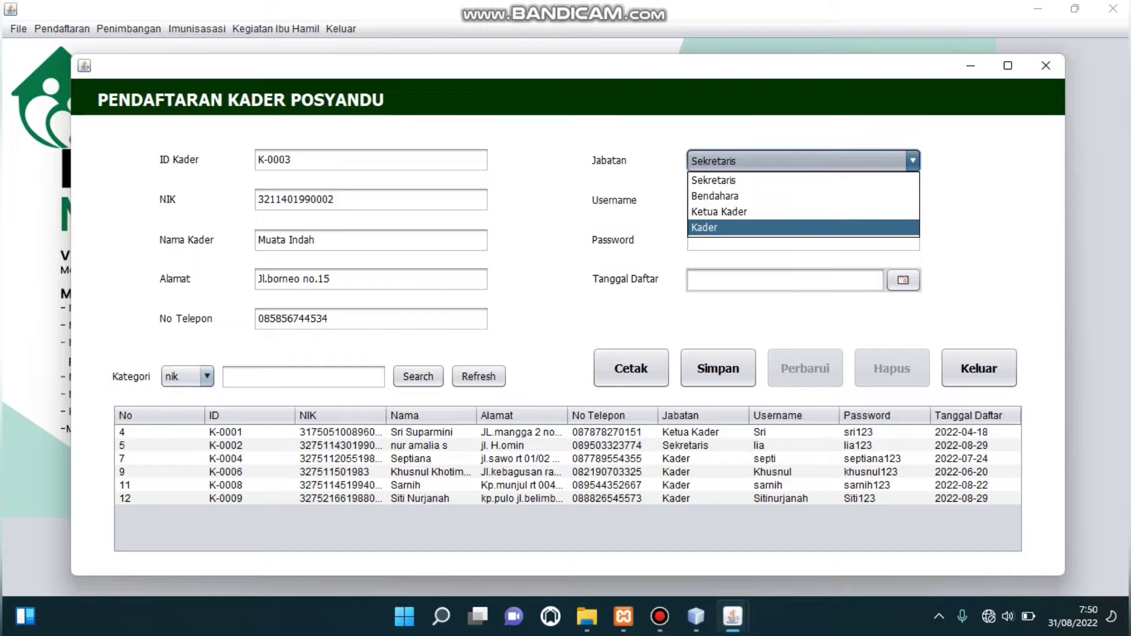
{"action": "key", "text": "Return"}
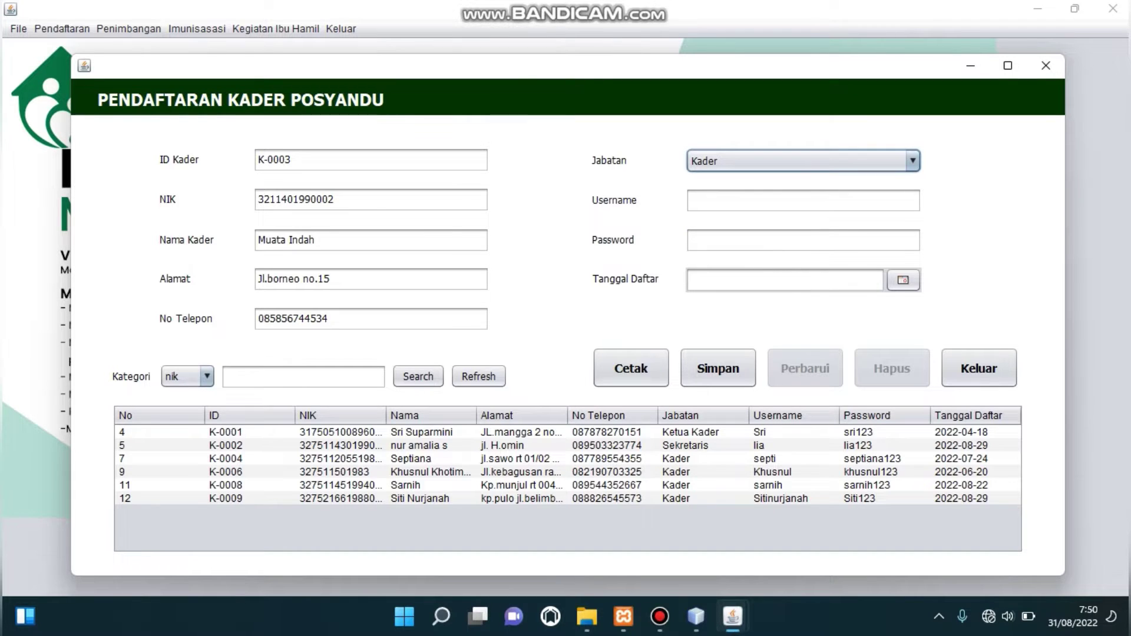
{"action": "left_click", "coordinate": [803, 201]}
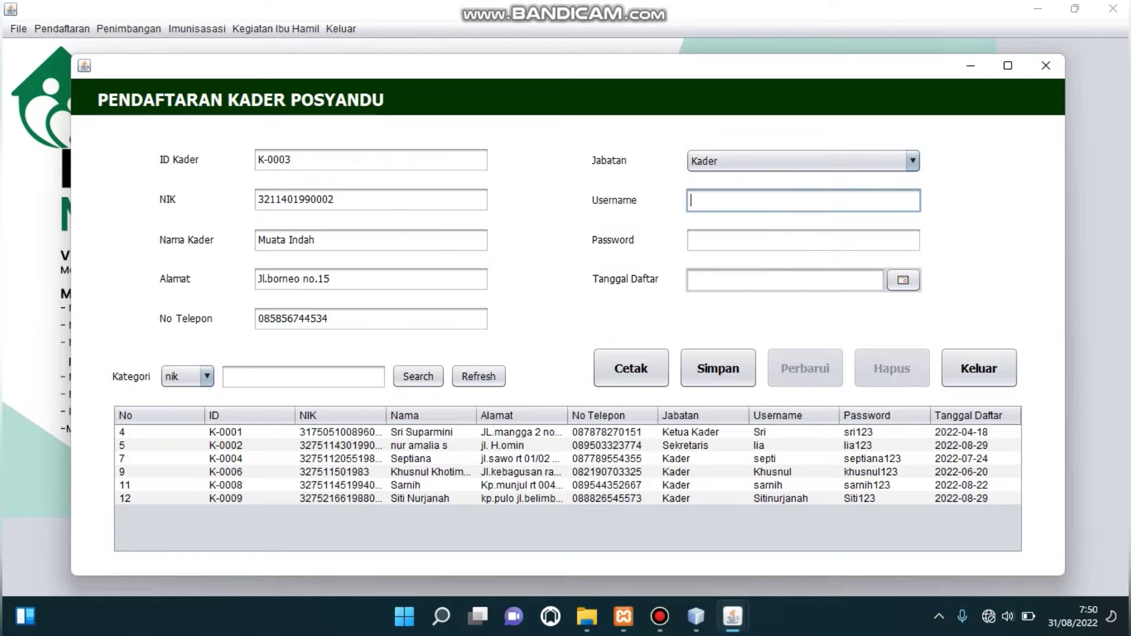
{"action": "key", "text": "Tab"}
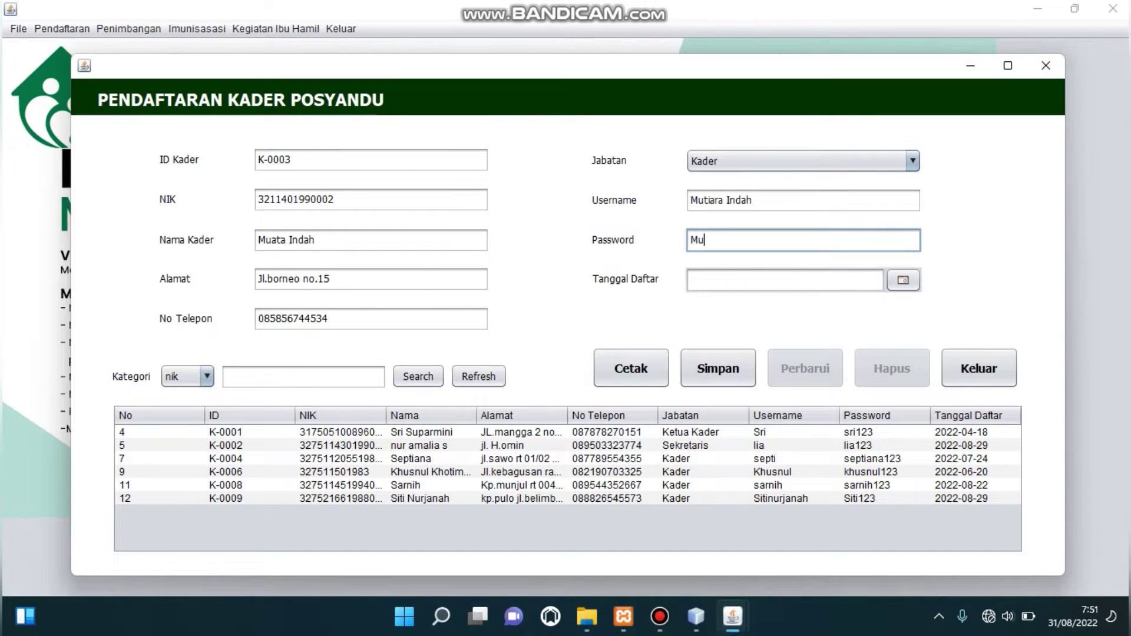
{"action": "key", "text": "BackSpace"}
{"action": "key", "text": "BackSpace"}
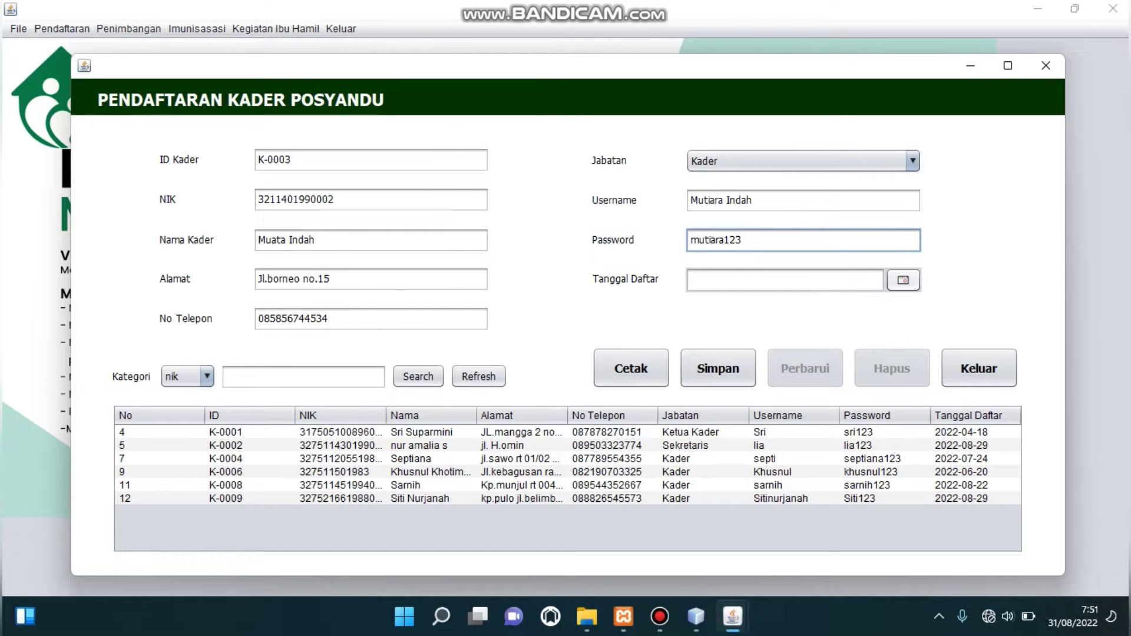
{"action": "left_click", "coordinate": [903, 280]}
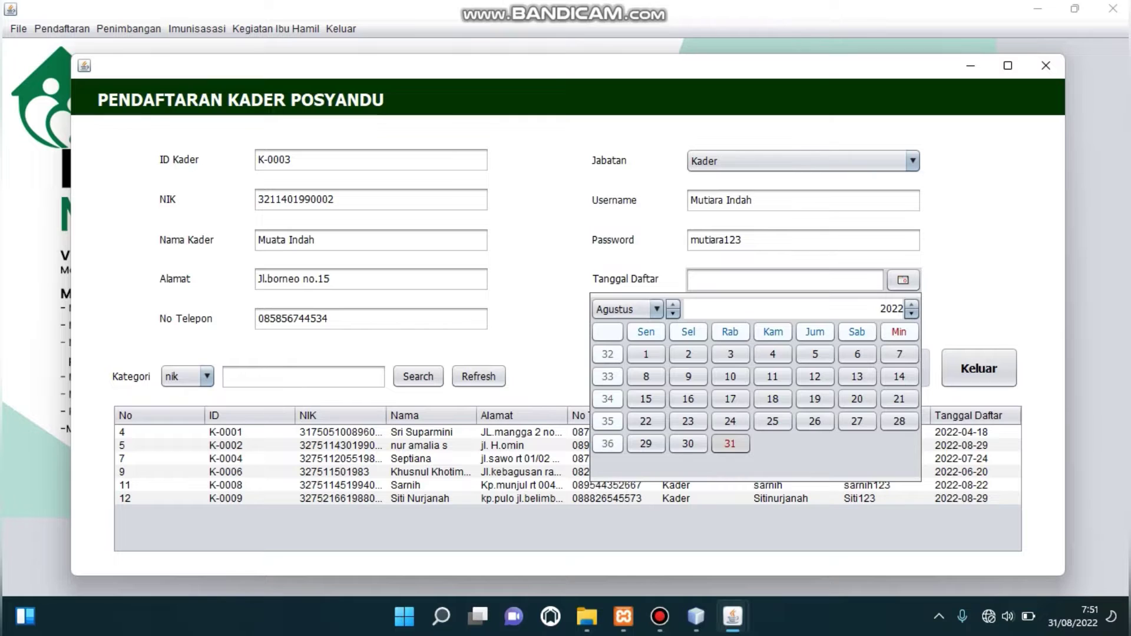
{"action": "left_click", "coordinate": [731, 444]}
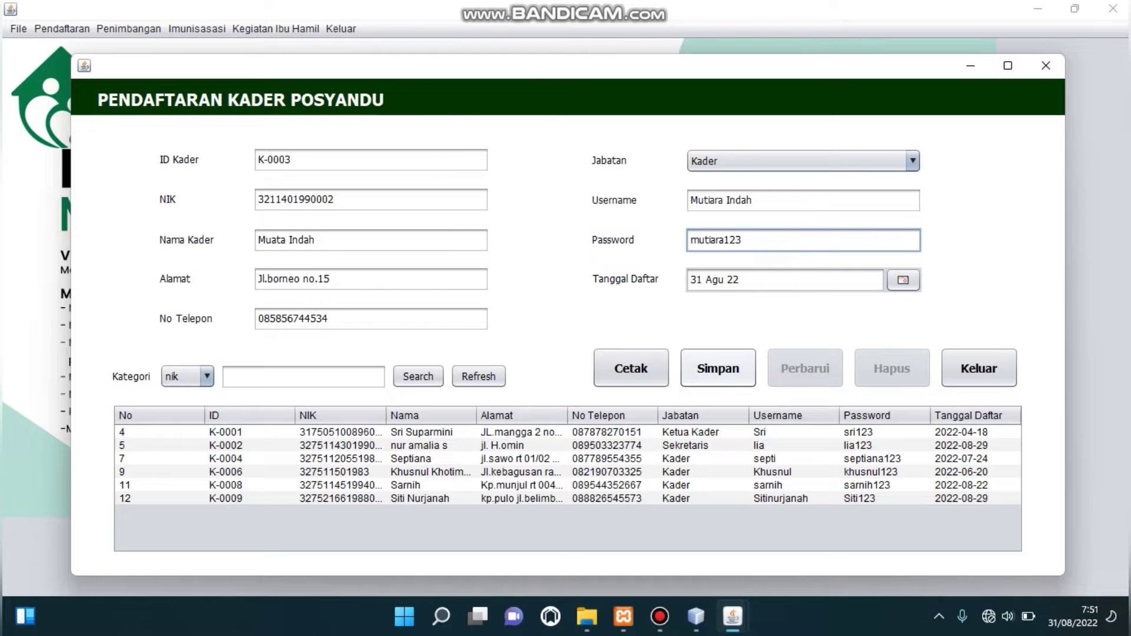
{"action": "left_click", "coordinate": [718, 369]}
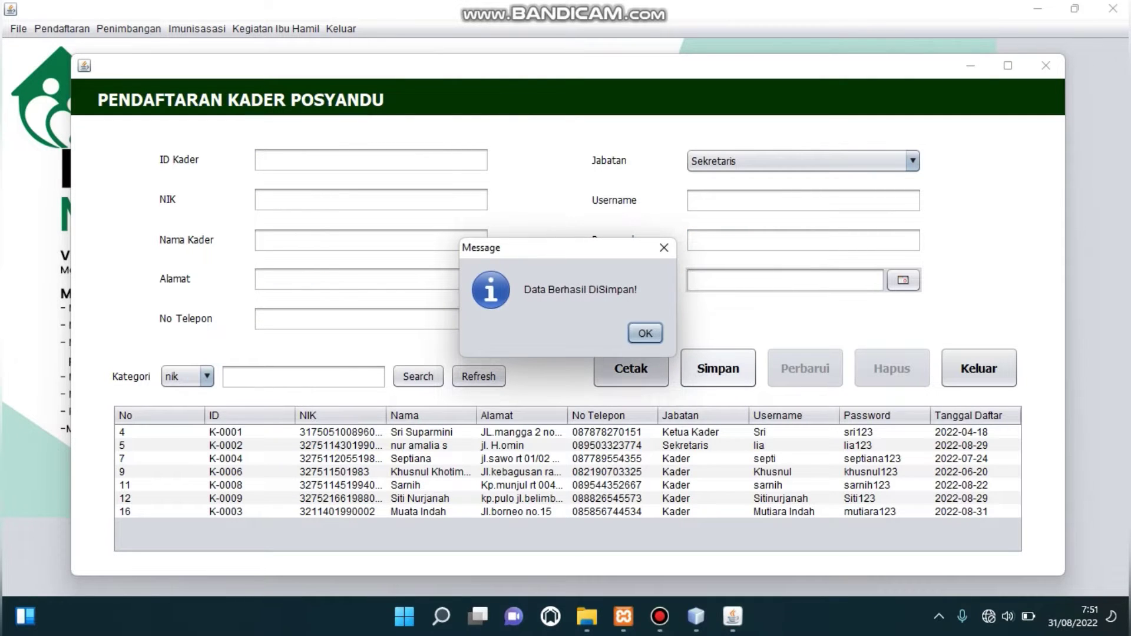
Acknowledge the save message and load cadre K-0003 back into the form.
{"action": "key", "text": "Return"}
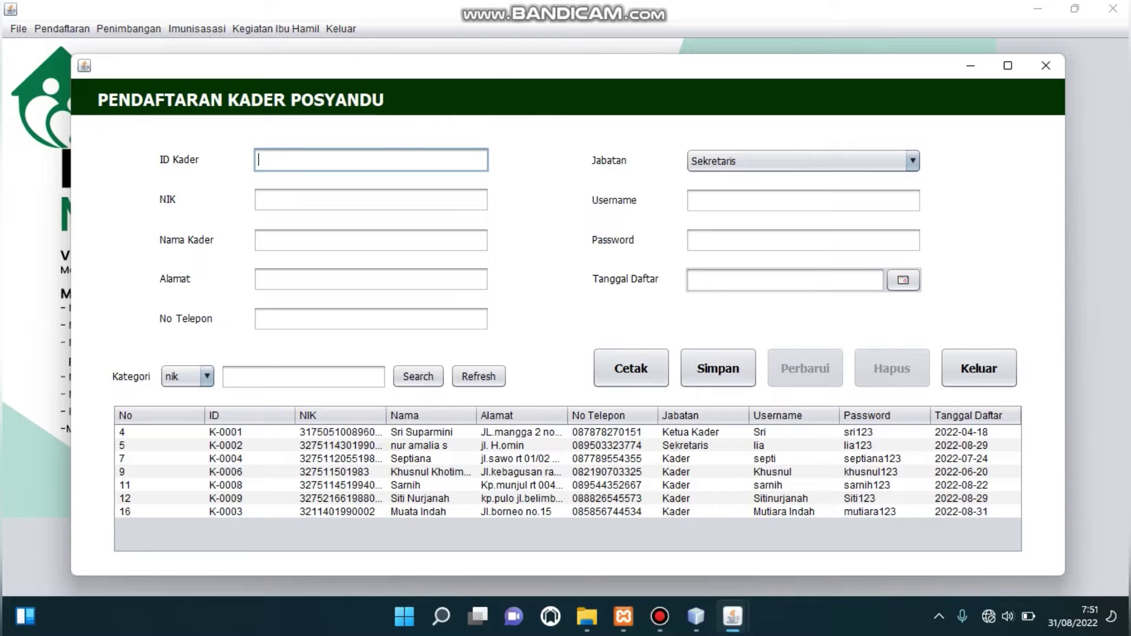
{"action": "left_click", "coordinate": [419, 512]}
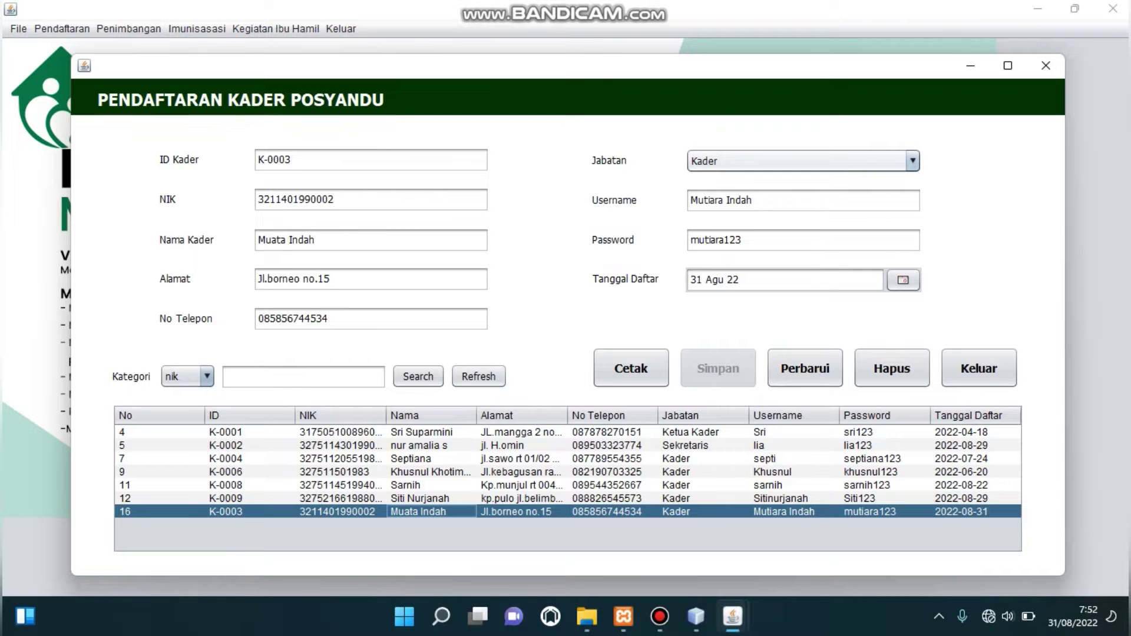
Change cadre K-0003's position to Bendahara, save the update, and reselect its row.
{"action": "left_click", "coordinate": [912, 161]}
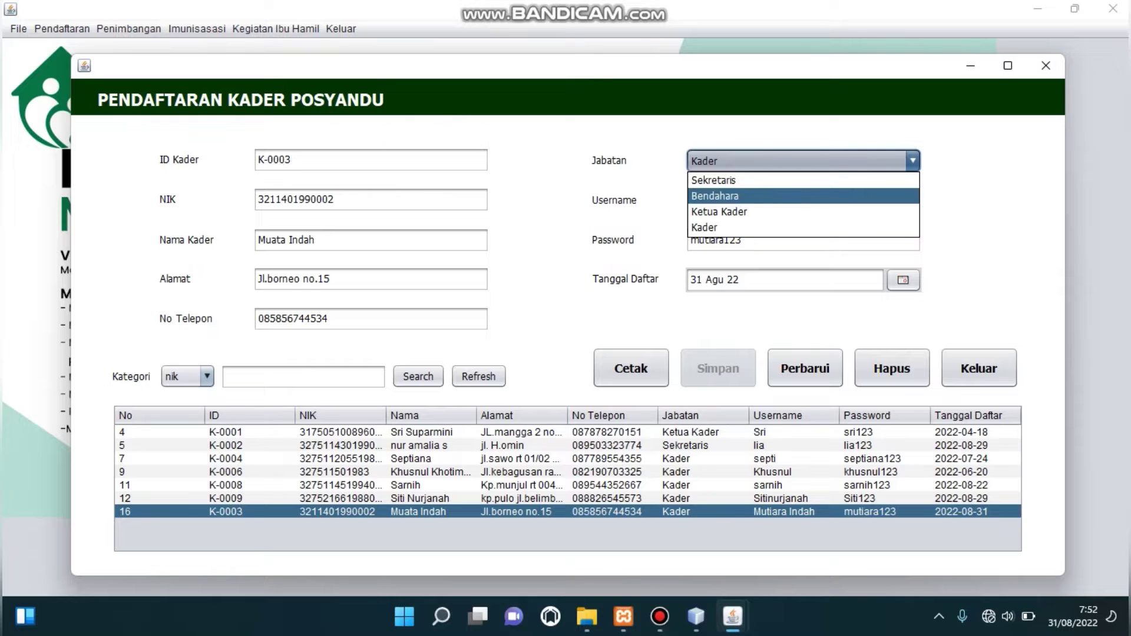
{"action": "left_click", "coordinate": [742, 196]}
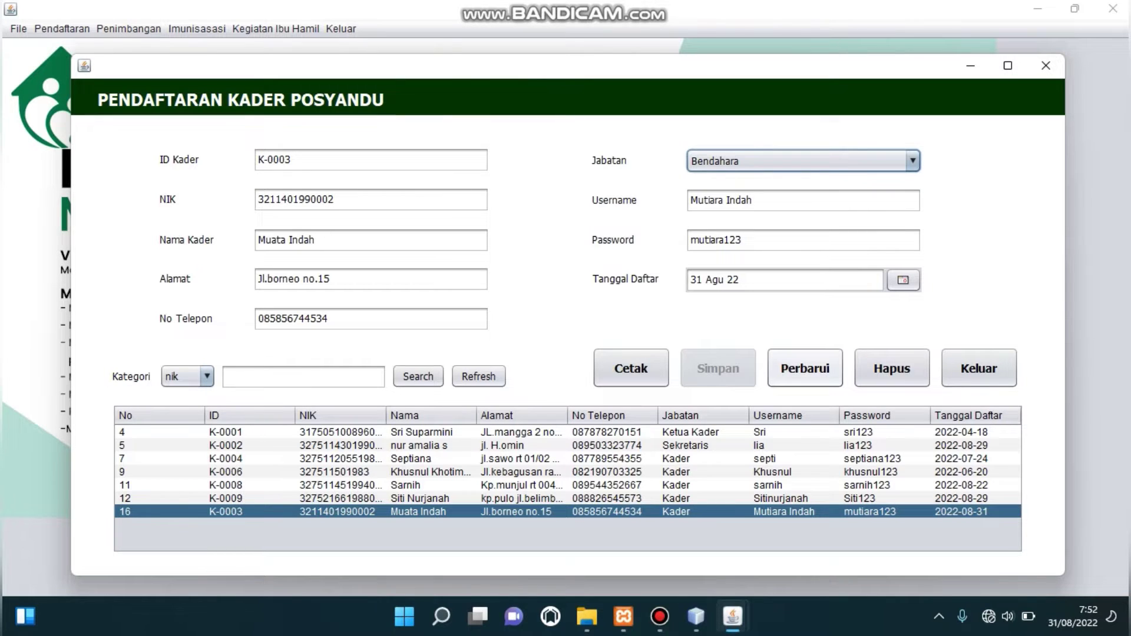
{"action": "left_click", "coordinate": [805, 368]}
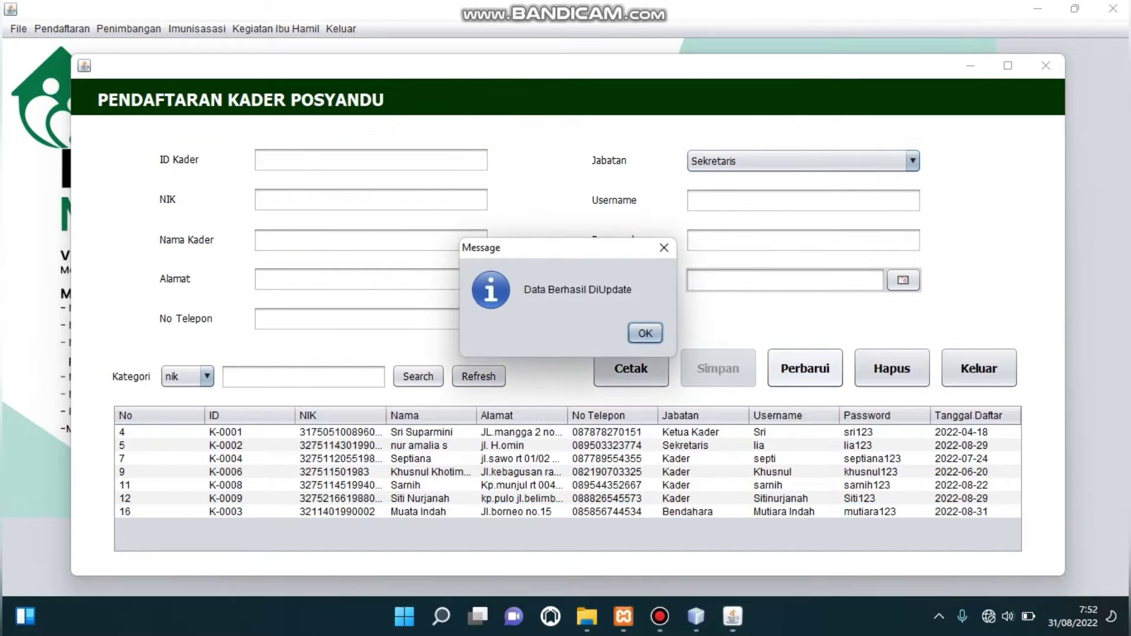
{"action": "key", "text": "Return"}
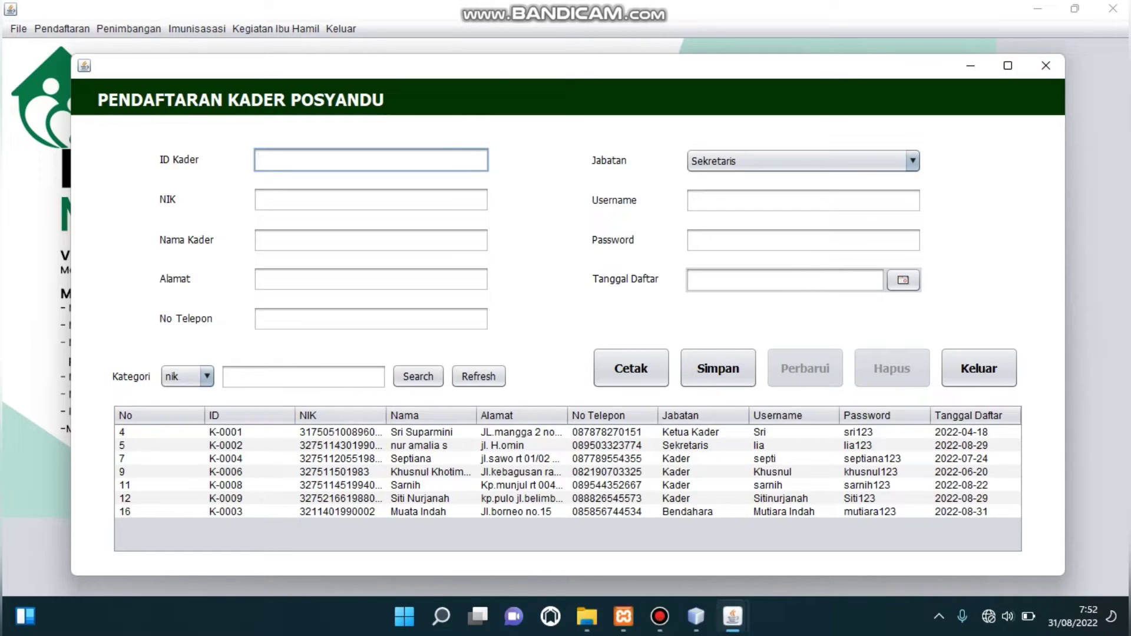
{"action": "left_click", "coordinate": [430, 512]}
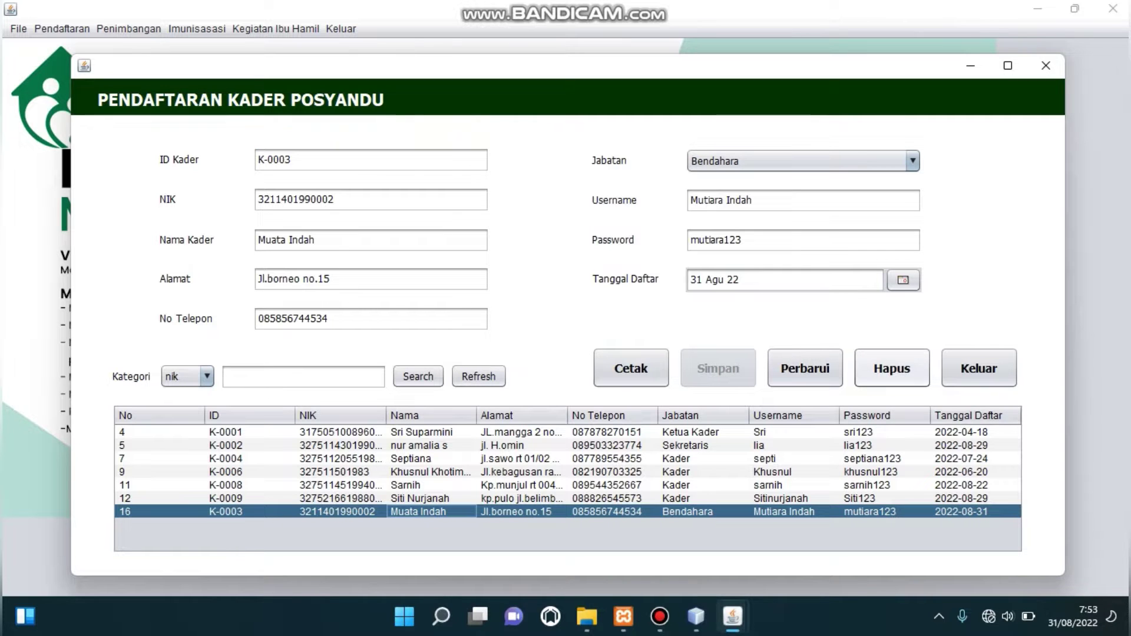
Delete cadre K-0003 after confirming, then drop down the search category list.
{"action": "left_click", "coordinate": [892, 368]}
{"action": "key", "text": "Return"}
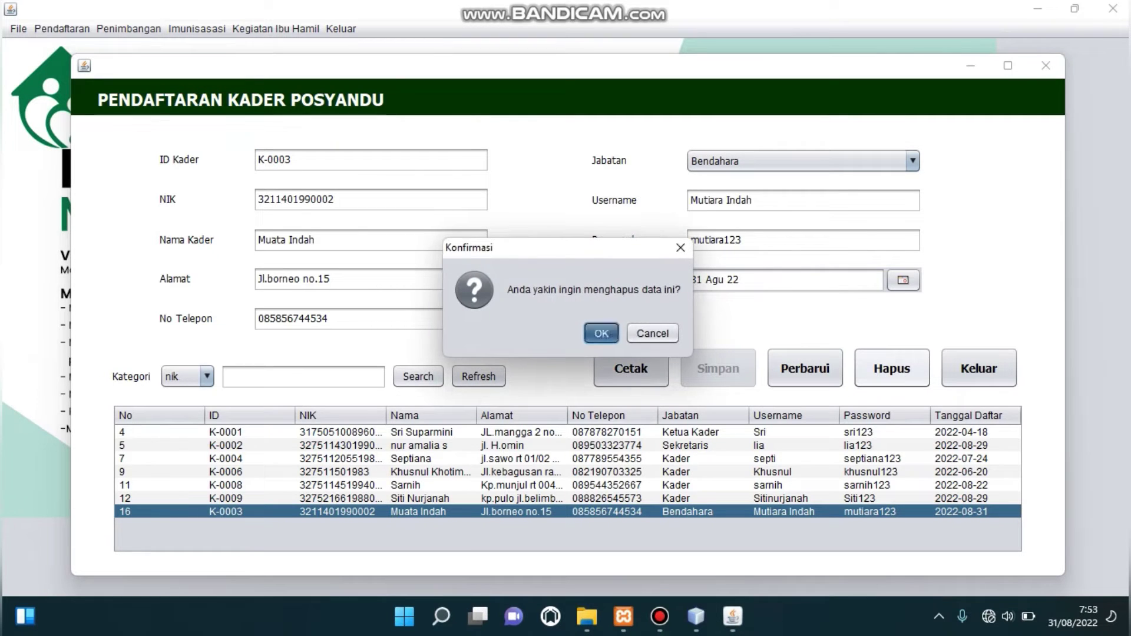
{"action": "key", "text": "Return"}
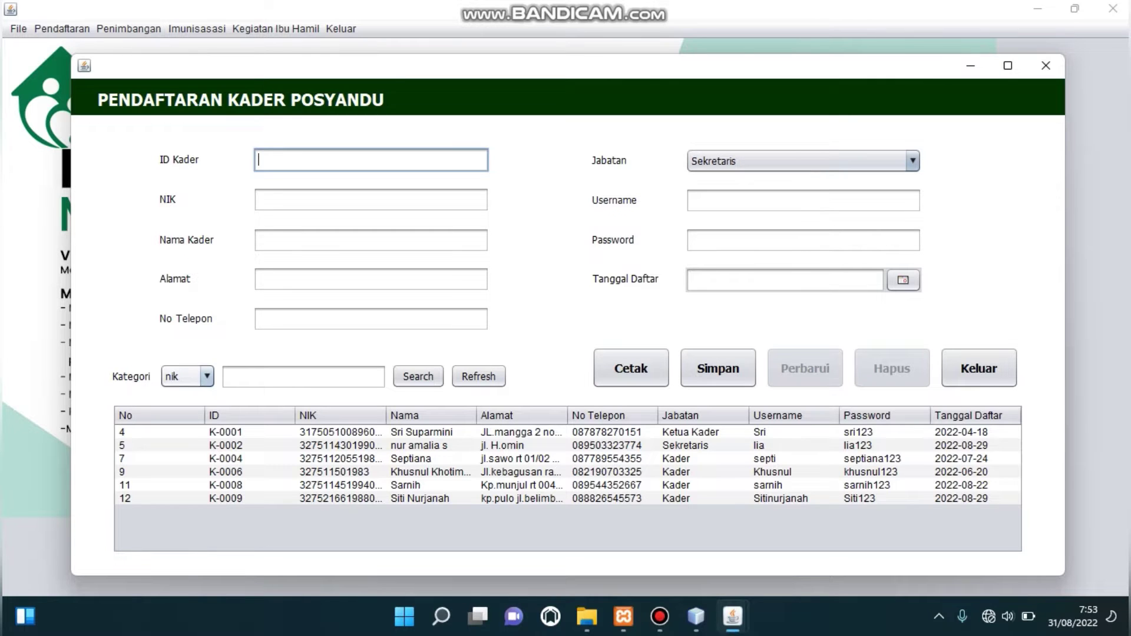
{"action": "left_click", "coordinate": [188, 376]}
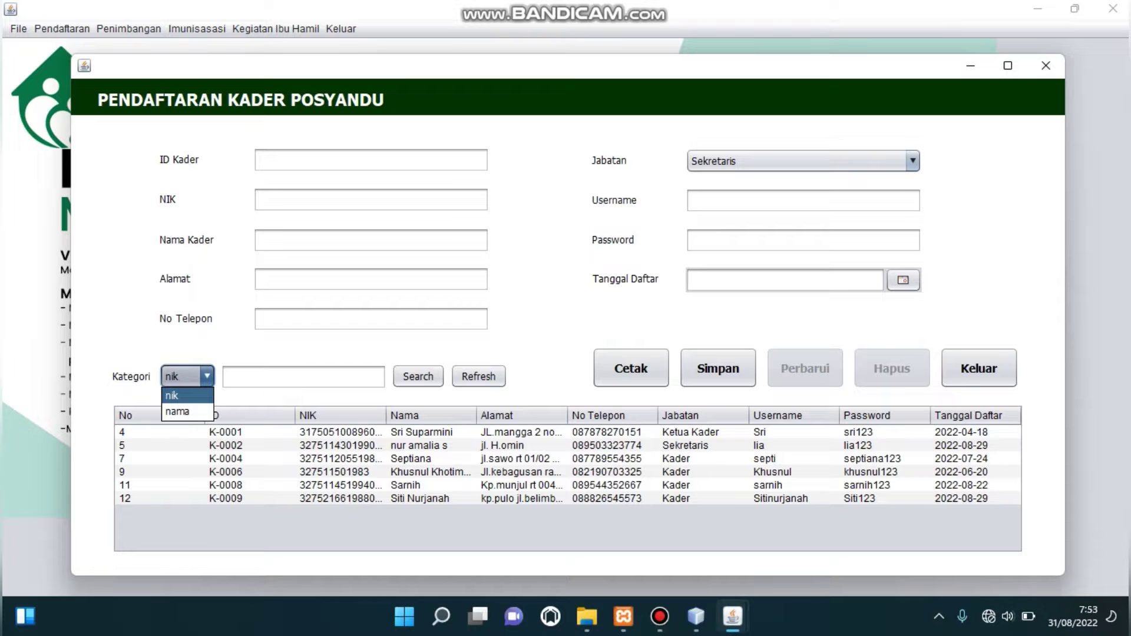
Search cadres by nama for a cadre's name and load the single K-0004 match into the form.
{"action": "key", "text": "Escape"}
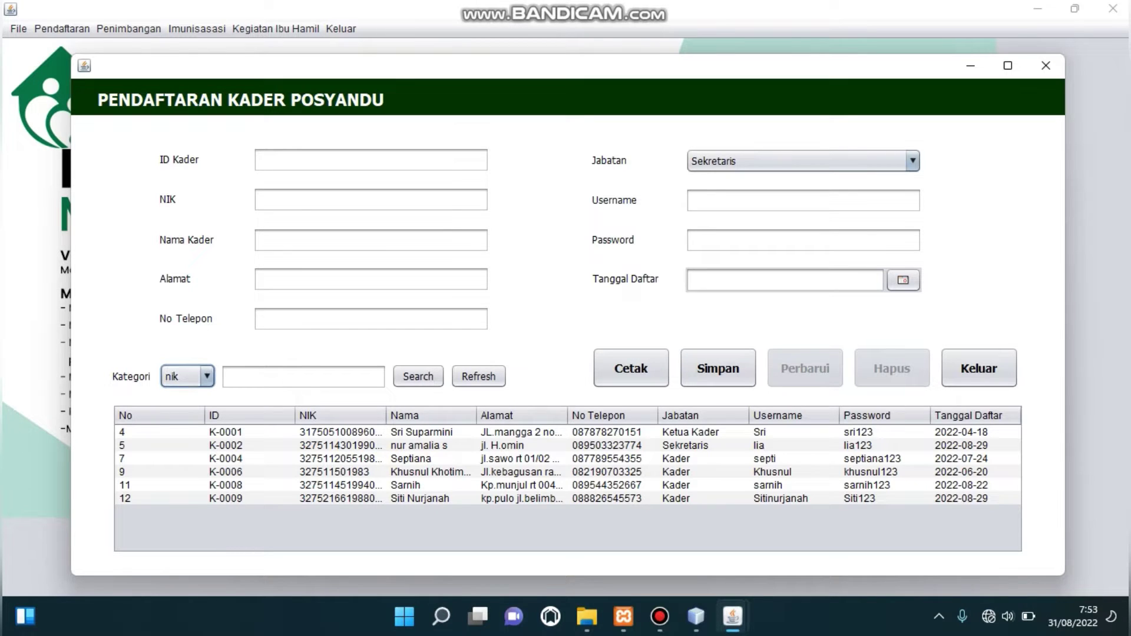
{"action": "left_click", "coordinate": [206, 377]}
{"action": "key", "text": "Down"}
{"action": "key", "text": "Return"}
{"action": "type", "text": "Septiana"}
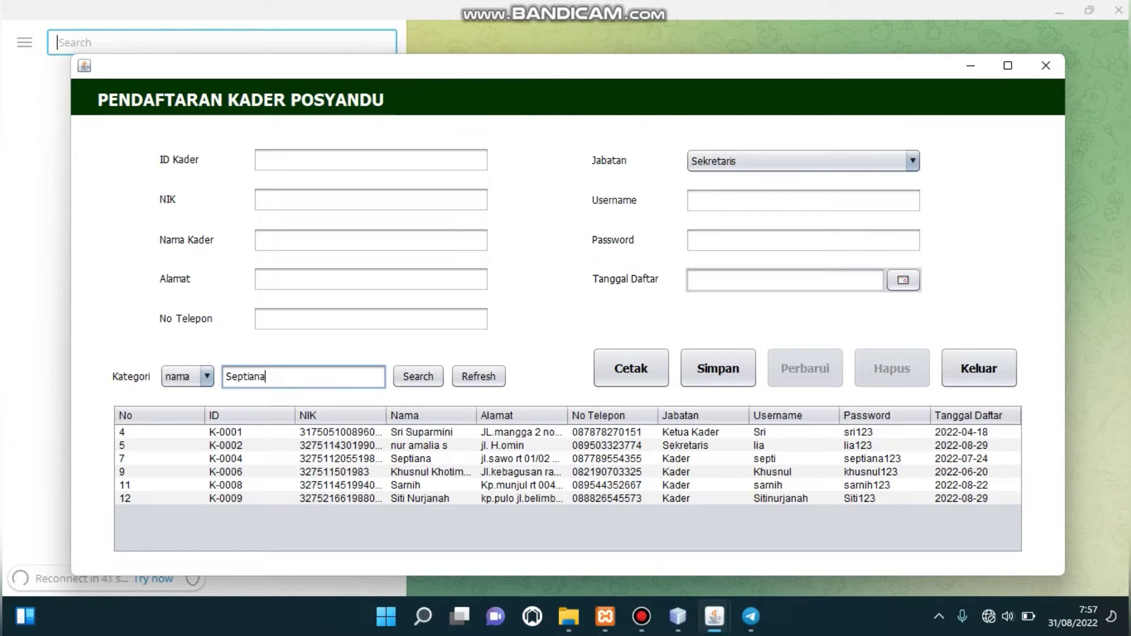
{"action": "left_click", "coordinate": [417, 376]}
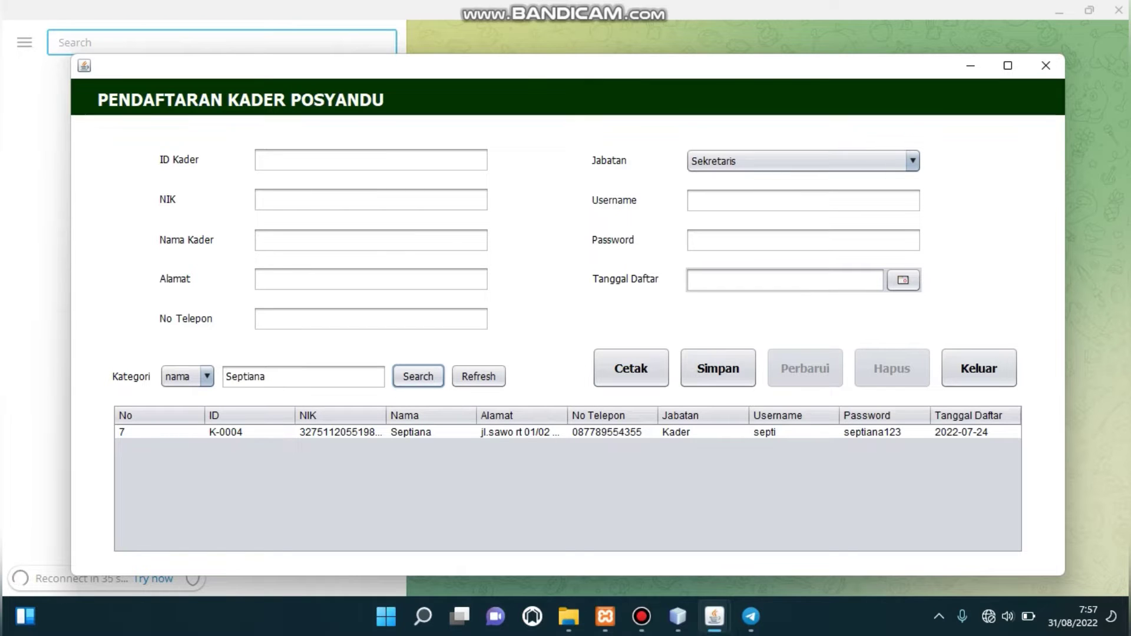
{"action": "left_click", "coordinate": [413, 432]}
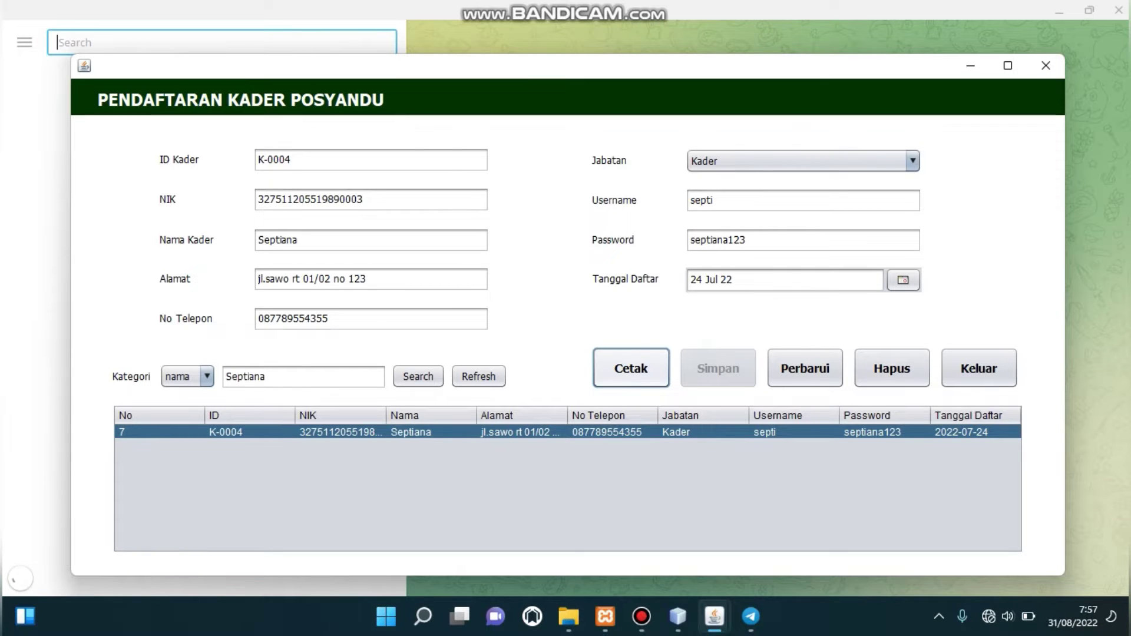
Preview the Laporan Data Kader Posyandu report, then close it and the cadre form.
{"action": "key", "text": "space"}
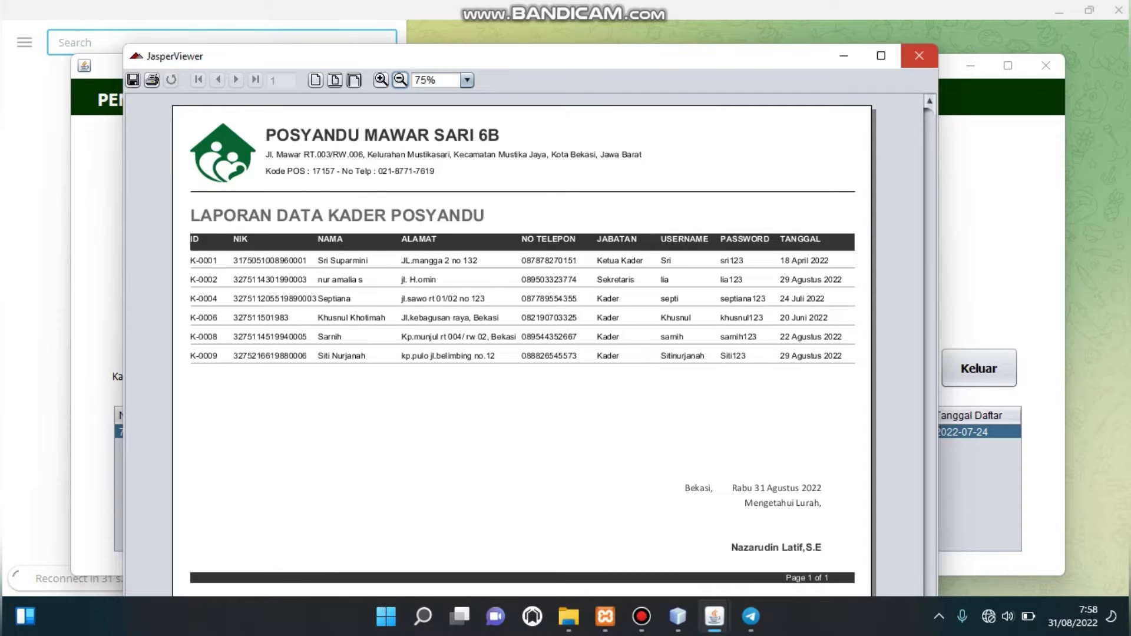
{"action": "left_click", "coordinate": [918, 55]}
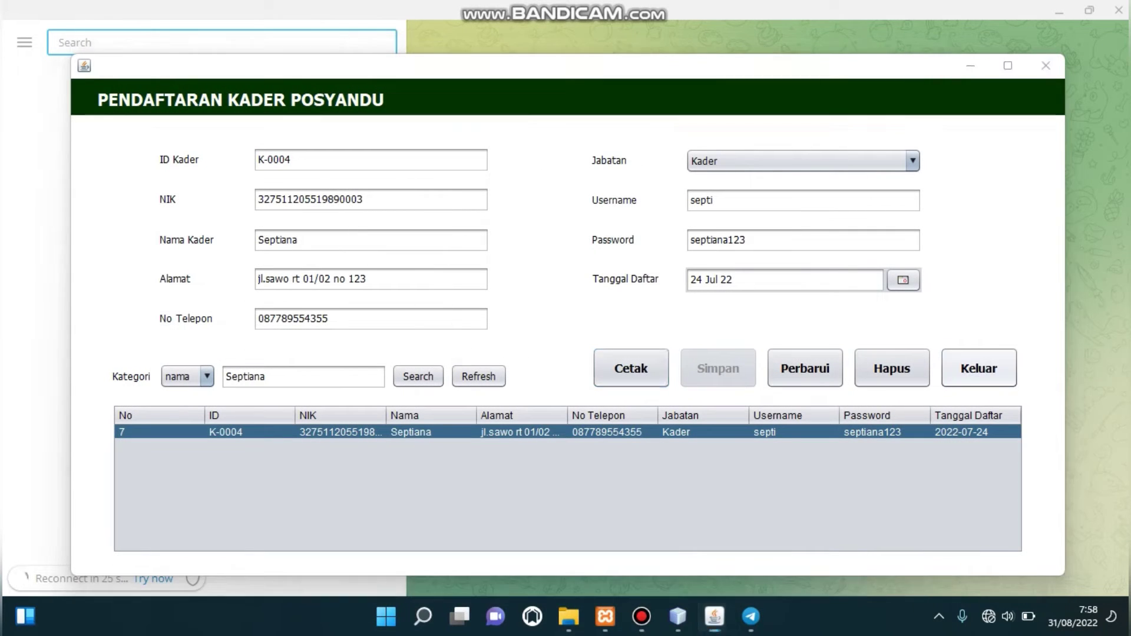
{"action": "key", "text": "alt+F4"}
{"action": "key", "text": "Return"}
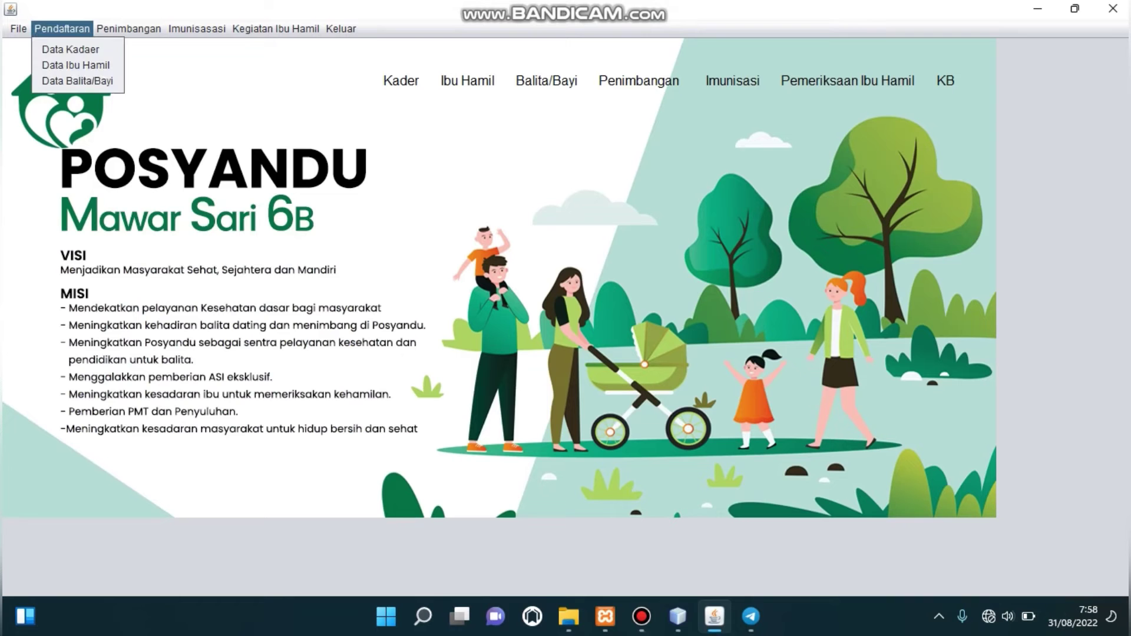
Open Data Ibu Hamil from the Pendaftaran menu.
{"action": "key", "text": "Up"}
{"action": "key", "text": "Up"}
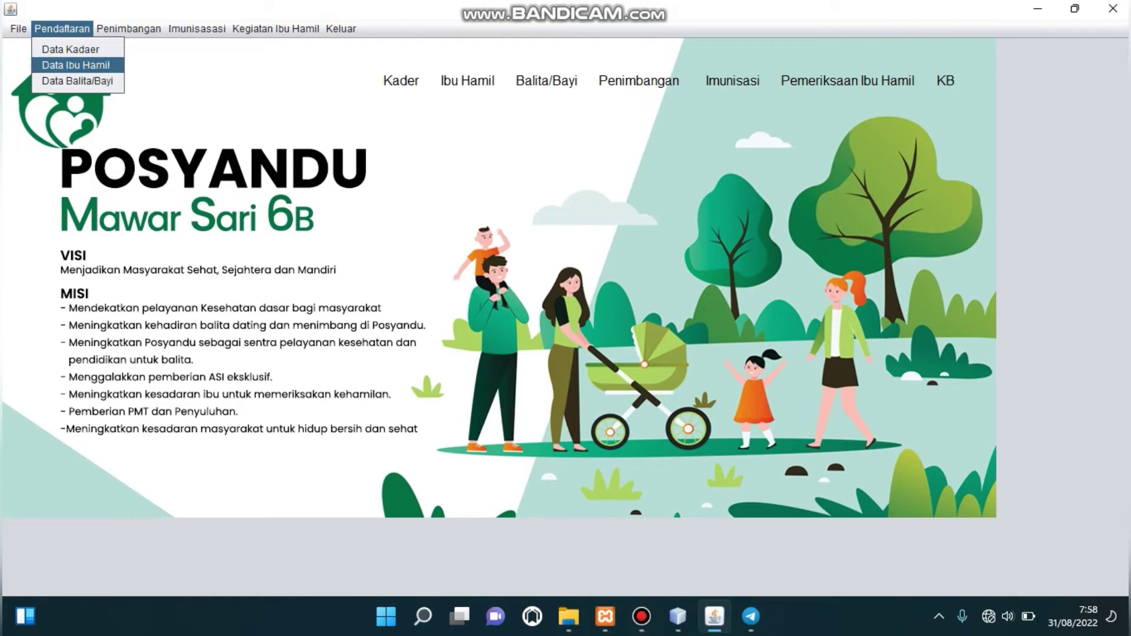
{"action": "key", "text": "Return"}
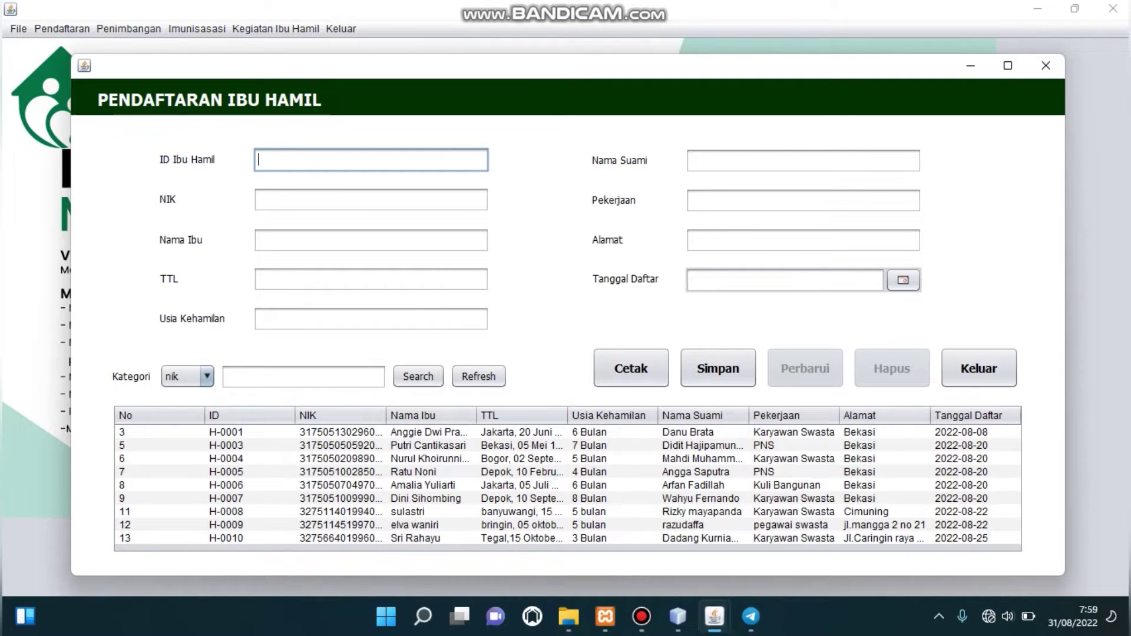
Enter mother ID H-0002 with her NIK, name, place and date of birth, and pregnancy age 2 bulan.
{"action": "type", "text": "H-0002"}
{"action": "left_click", "coordinate": [371, 200]}
{"action": "type", "text": "325"}
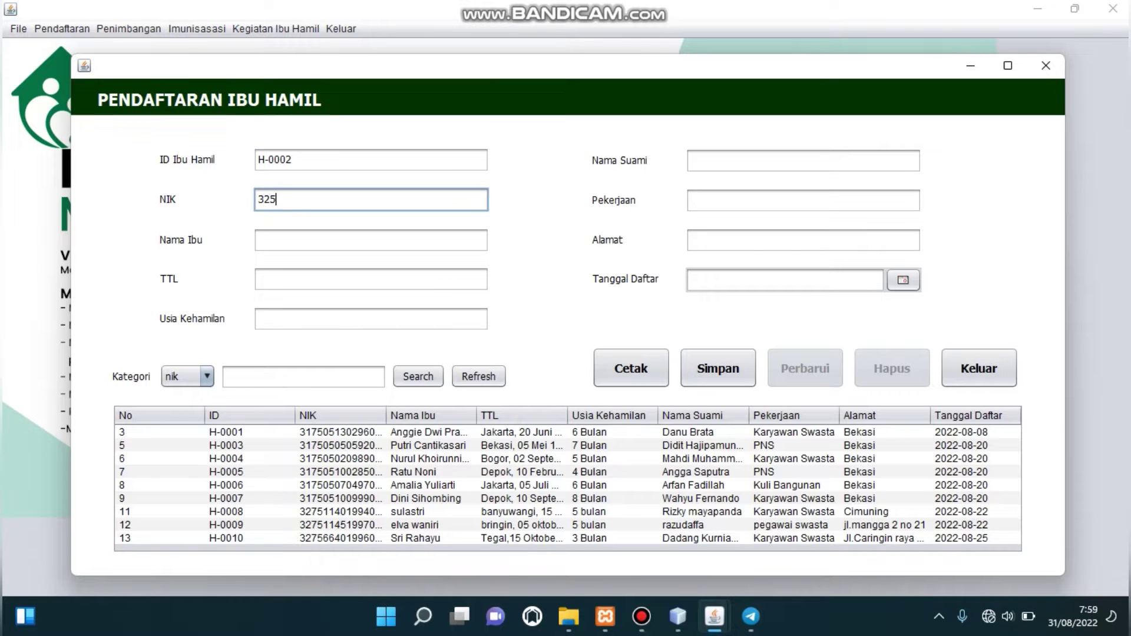
{"action": "type", "text": "0189199000"}
{"action": "left_click", "coordinate": [372, 240]}
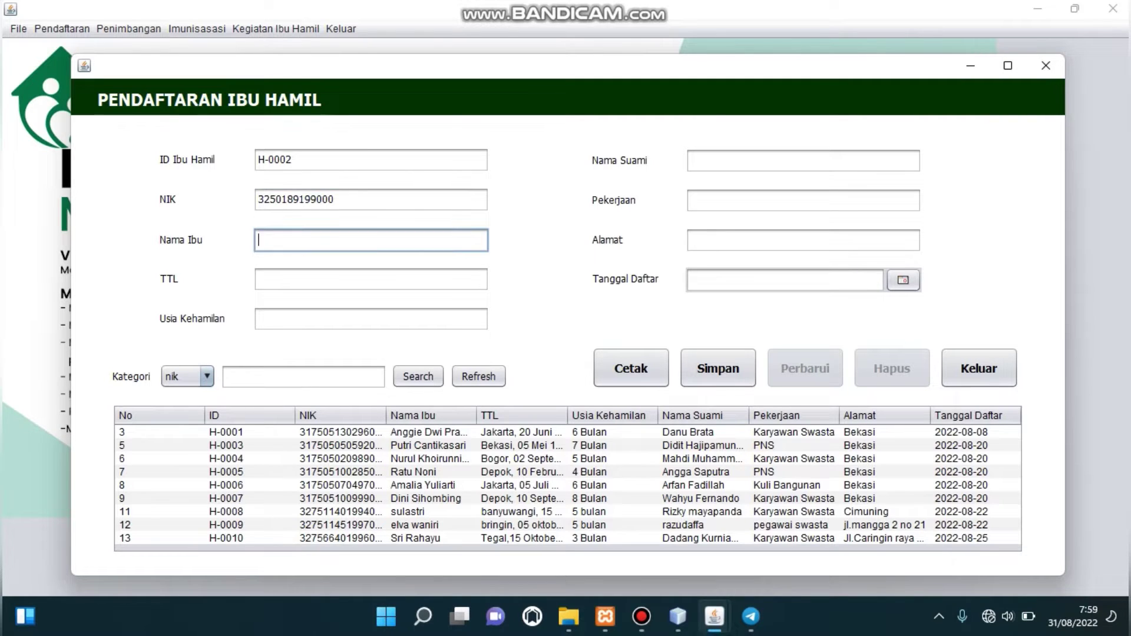
{"action": "type", "text": "Zevi"}
{"action": "left_click", "coordinate": [371, 278]}
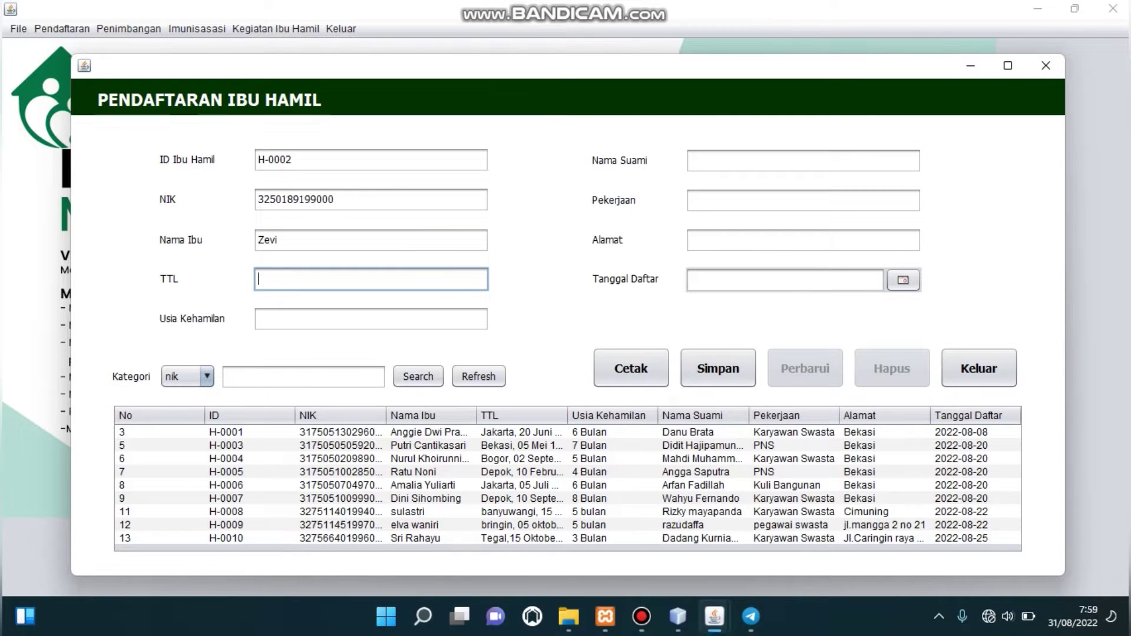
{"action": "type", "text": "Bekasi,20 juni 1990"}
{"action": "left_click", "coordinate": [258, 318]}
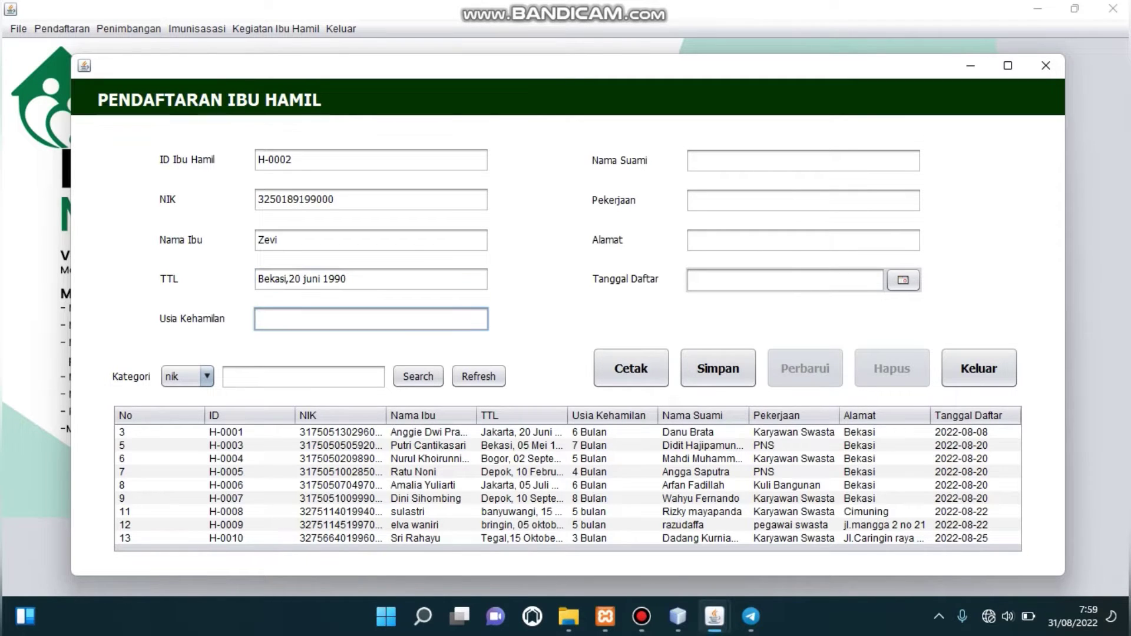
{"action": "type", "text": "2 bulam"}
{"action": "key", "text": "BackSpace"}
{"action": "type", "text": "n"}
Add husband's name, occupation buruh, address, registration date 31 Agu 22, and save the record.
{"action": "left_click", "coordinate": [803, 160]}
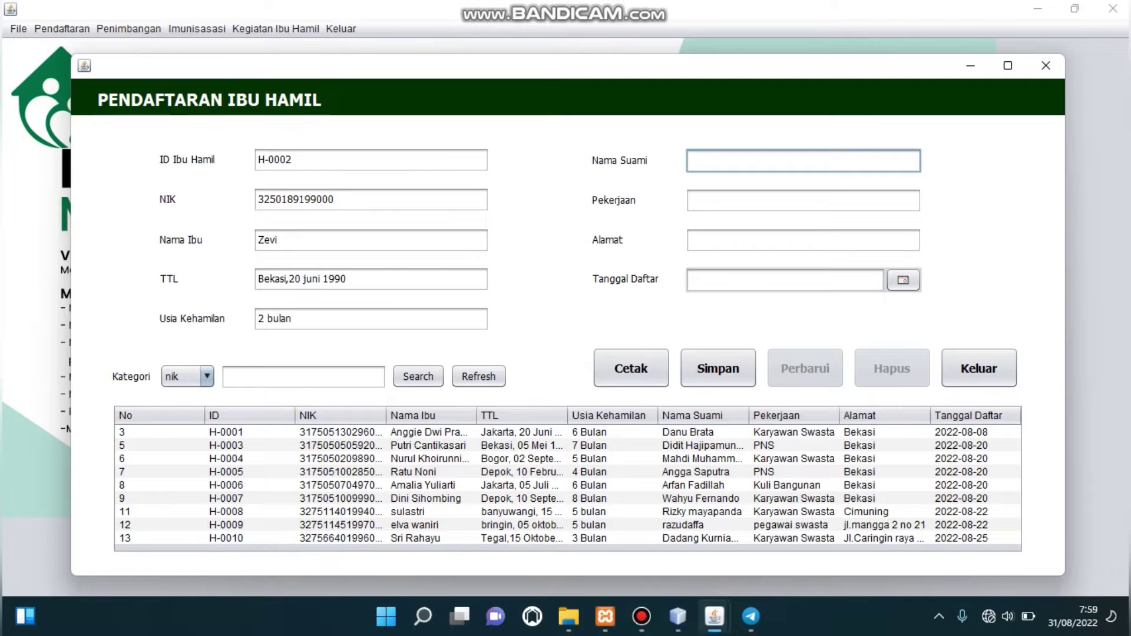
{"action": "type", "text": "wanto"}
{"action": "left_click", "coordinate": [803, 200]}
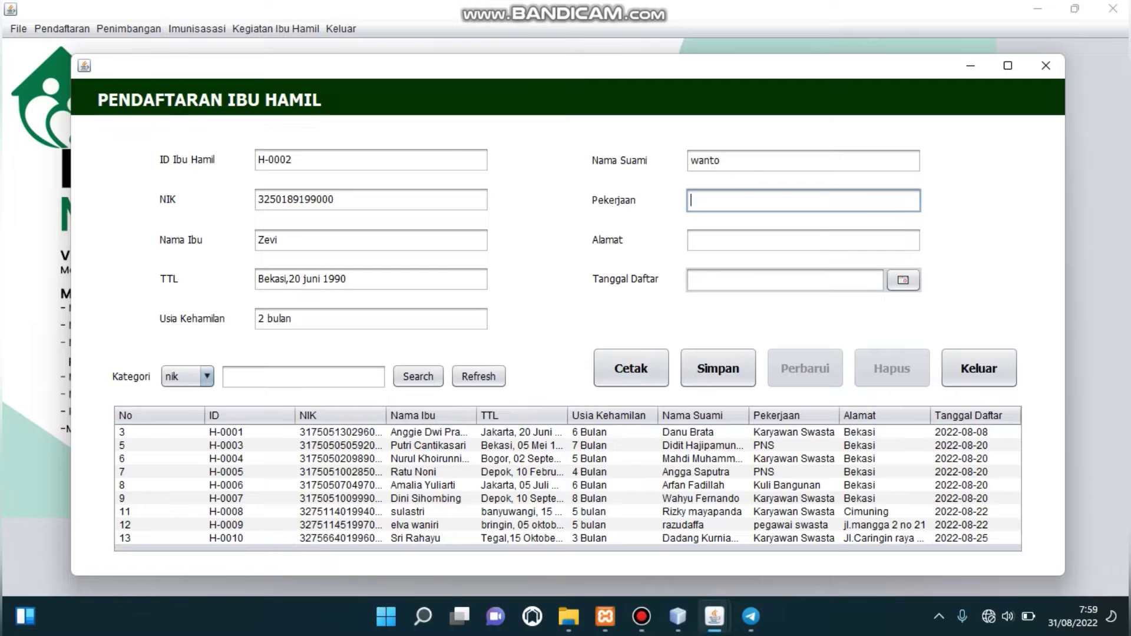
{"action": "type", "text": "buruh"}
{"action": "left_click", "coordinate": [804, 240]}
{"action": "type", "text": "j"}
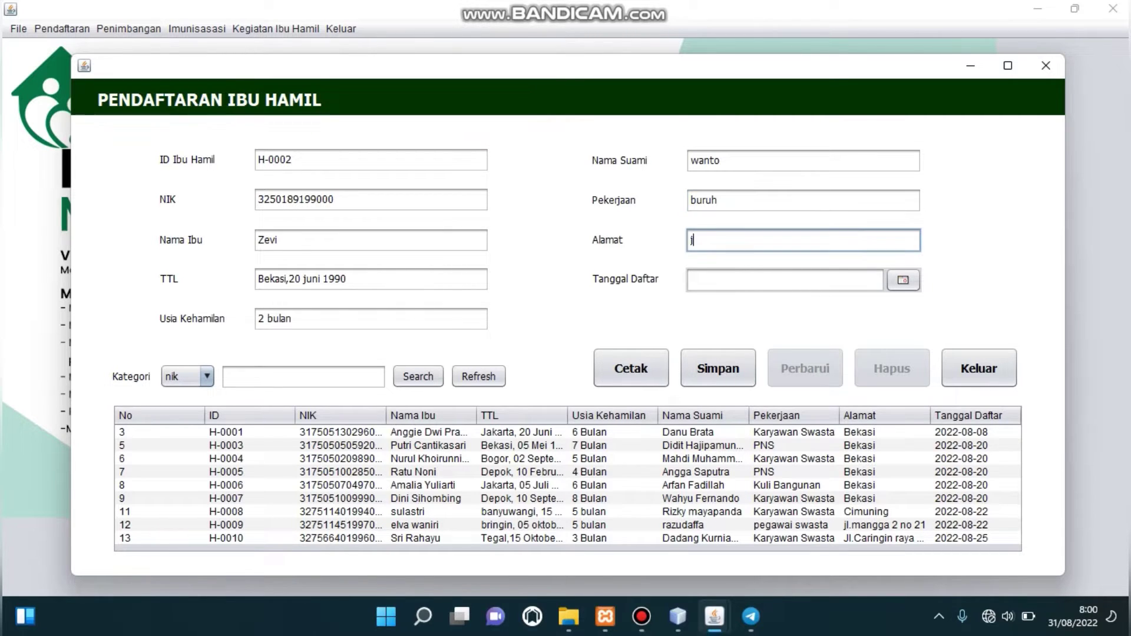
{"action": "type", "text": "l.kavlk"}
{"action": "key", "text": "BackSpace"}
{"action": "type", "text": "ing candra"}
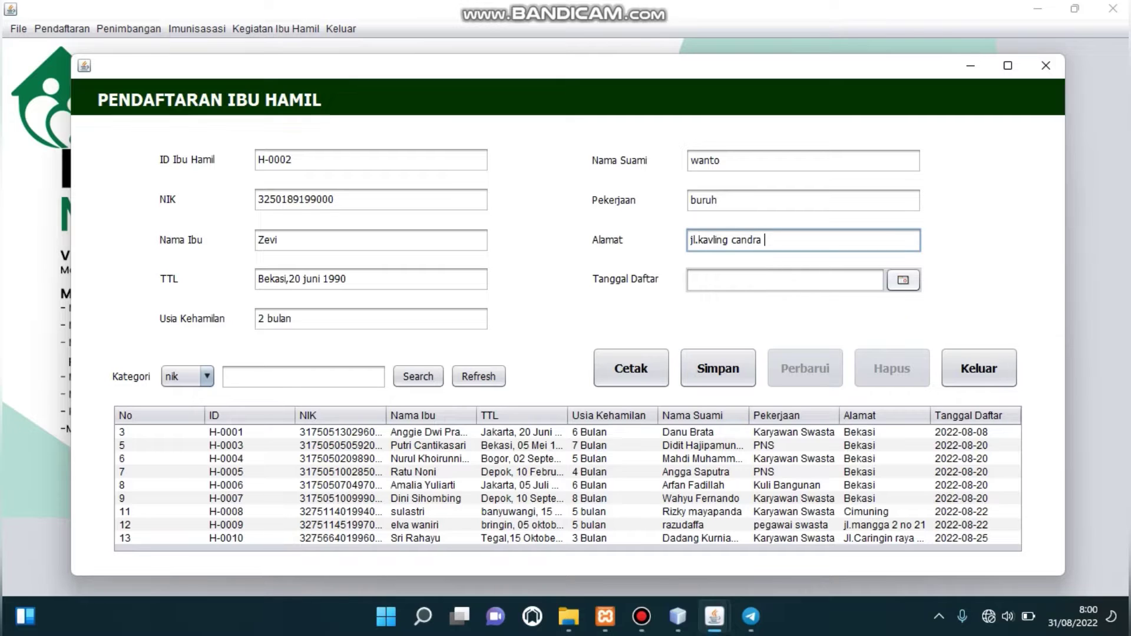
{"action": "left_click", "coordinate": [903, 280]}
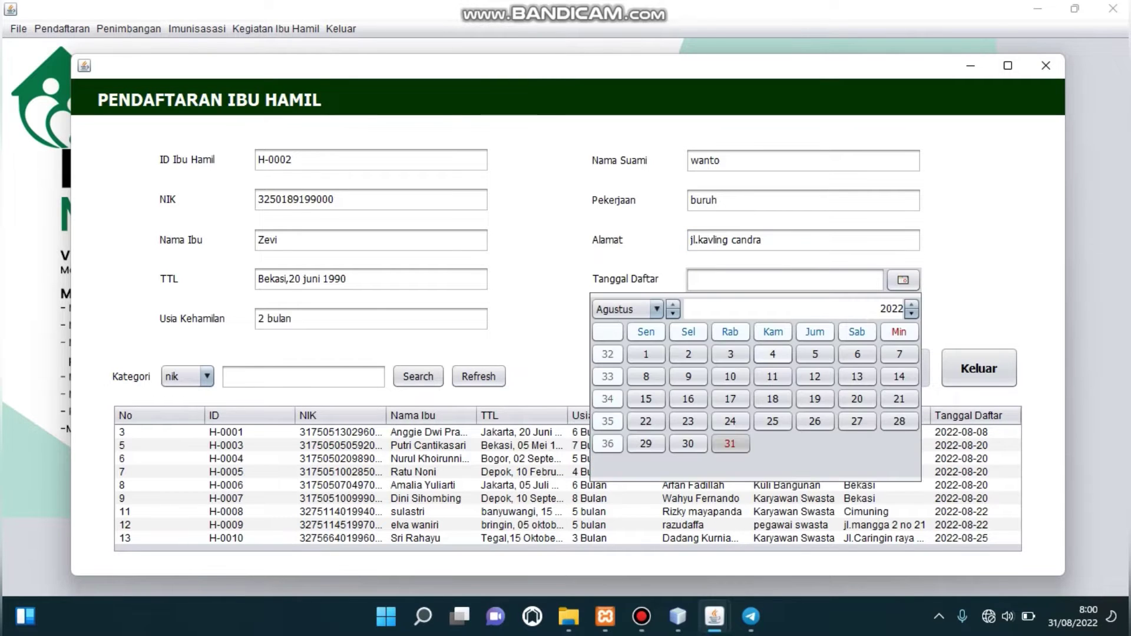
{"action": "left_click", "coordinate": [730, 443]}
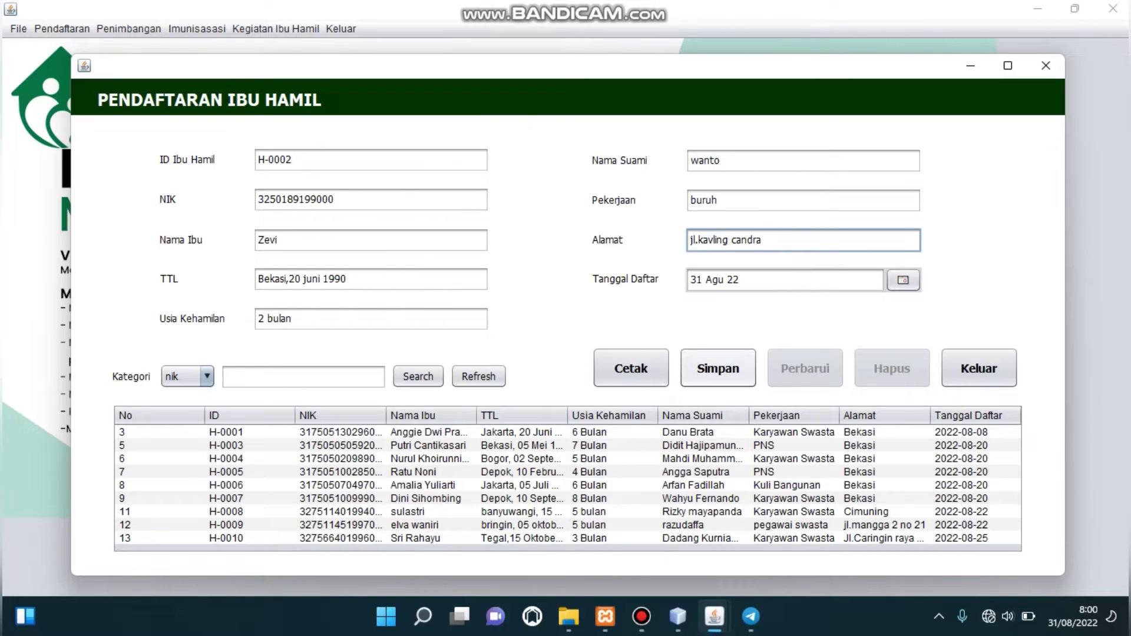
{"action": "left_click", "coordinate": [718, 368]}
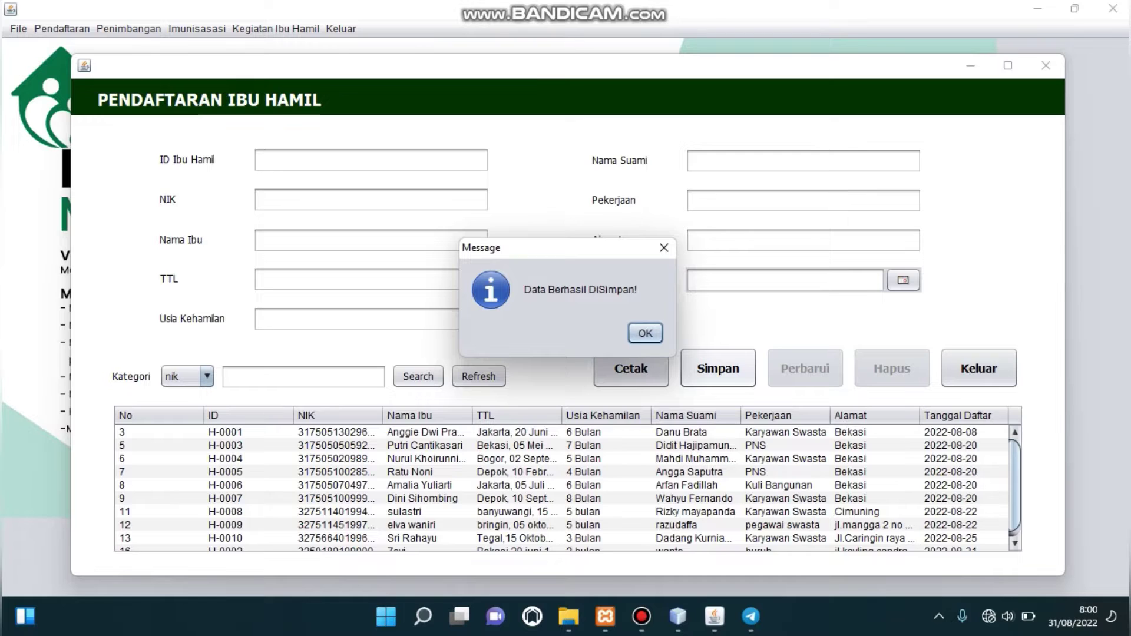
{"action": "key", "text": "Return"}
Load the newly added mother's record, change Usia Kehamilan to '3 bulan', and save the update.
{"action": "left_click", "coordinate": [412, 458]}
{"action": "key", "text": "Down"}
{"action": "key", "text": "Down"}
{"action": "key", "text": "Down"}
{"action": "key", "text": "Down"}
{"action": "key", "text": "Down"}
{"action": "key", "text": "Down"}
{"action": "key", "text": "Down"}
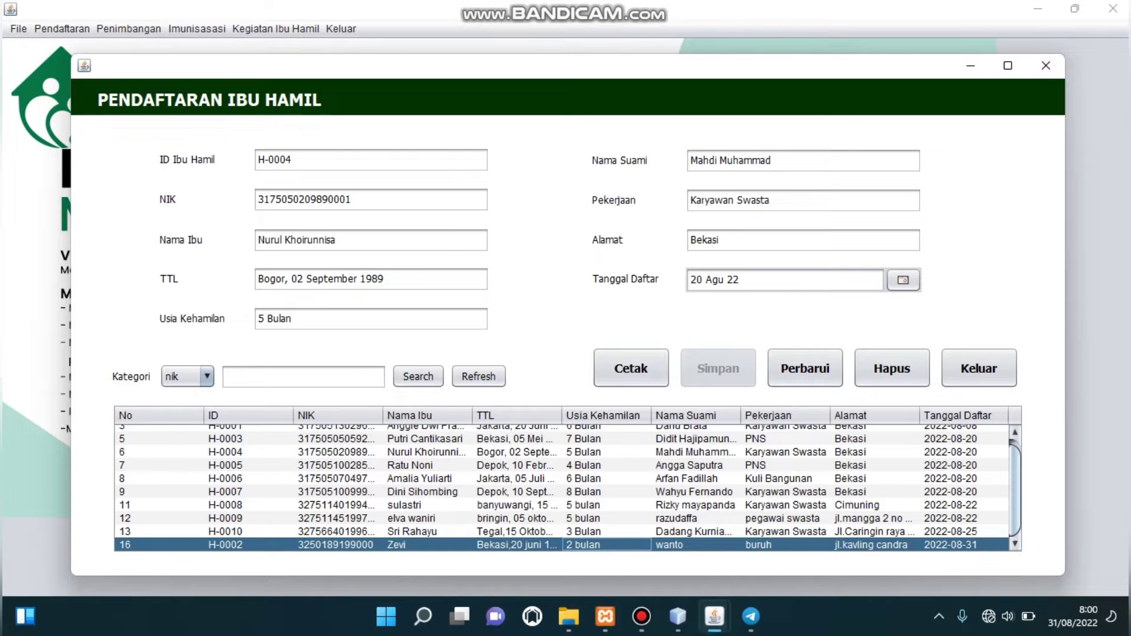
{"action": "left_click", "coordinate": [425, 545]}
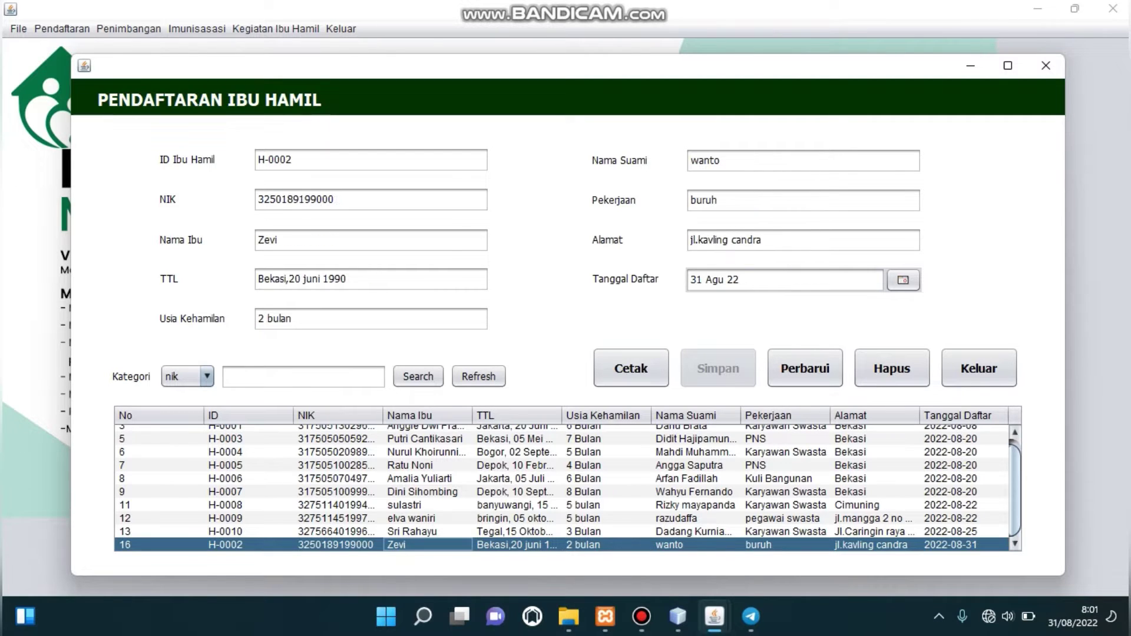
{"action": "left_click", "coordinate": [294, 318]}
{"action": "key", "text": "BackSpace"}
{"action": "key", "text": "BackSpace"}
{"action": "key", "text": "BackSpace"}
{"action": "key", "text": "BackSpace"}
{"action": "key", "text": "BackSpace"}
{"action": "key", "text": "BackSpace"}
{"action": "key", "text": "BackSpace"}
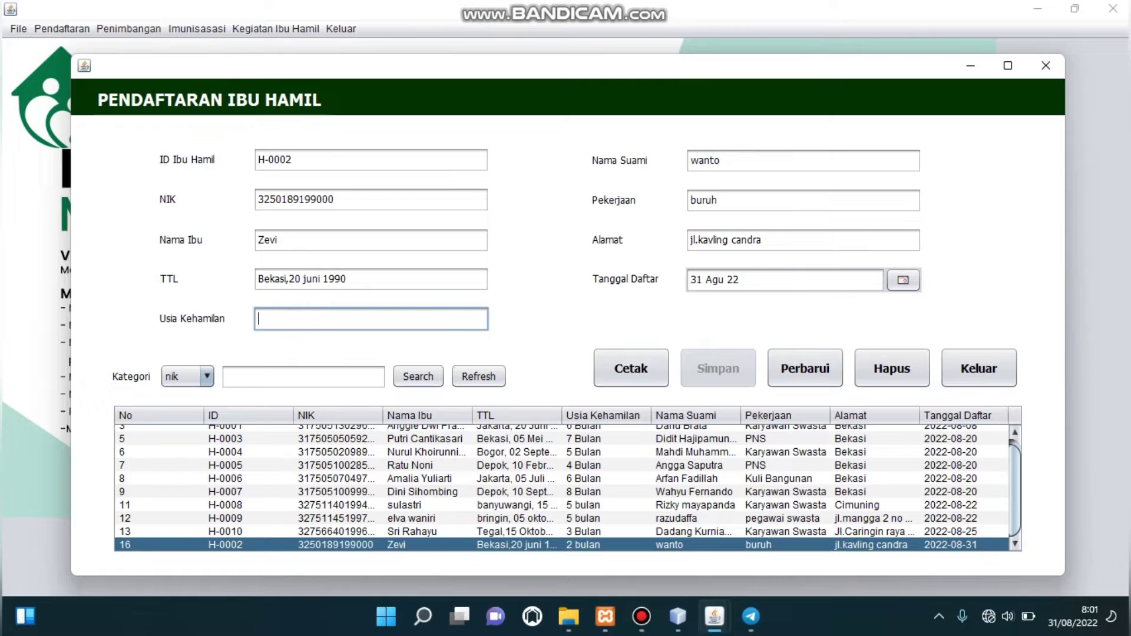
{"action": "type", "text": "3 bulan"}
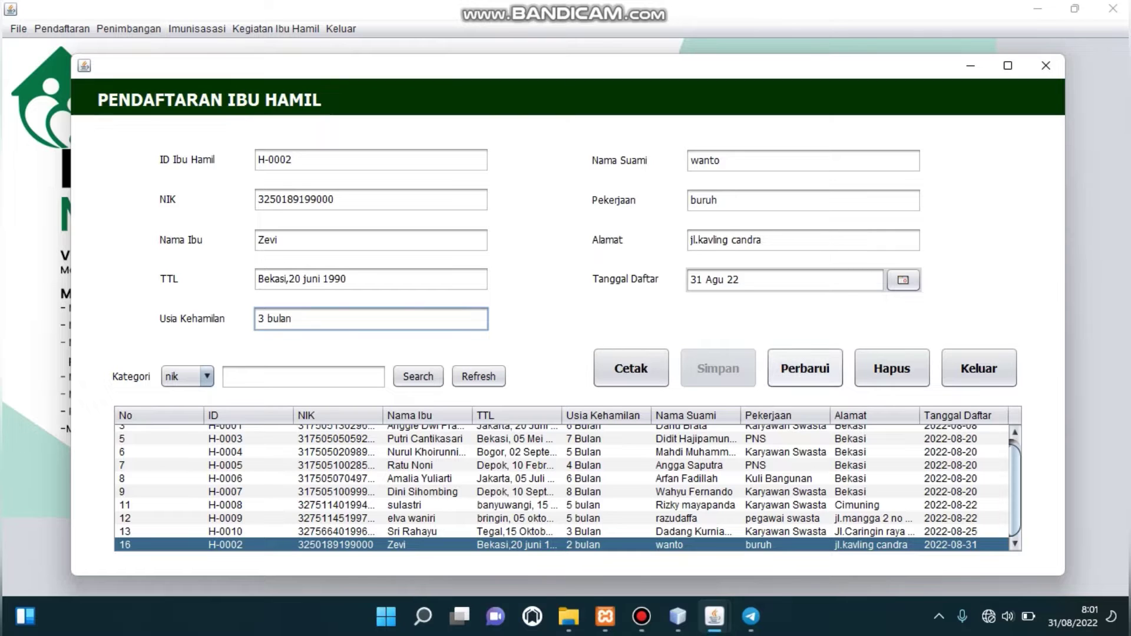
{"action": "left_click", "coordinate": [805, 368]}
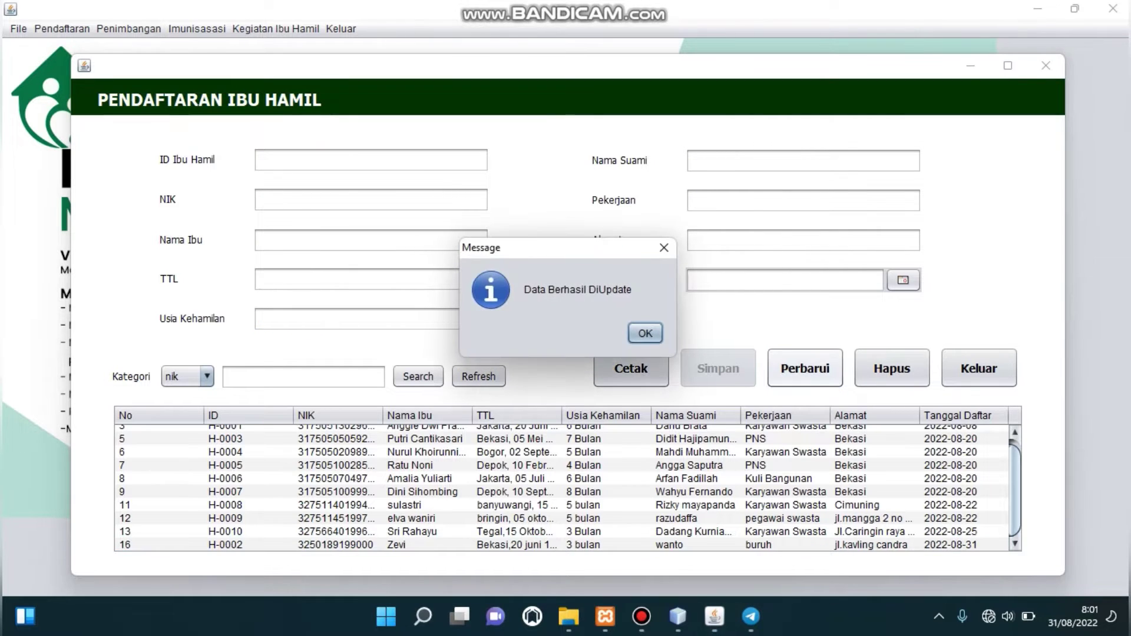
{"action": "left_click", "coordinate": [646, 333]}
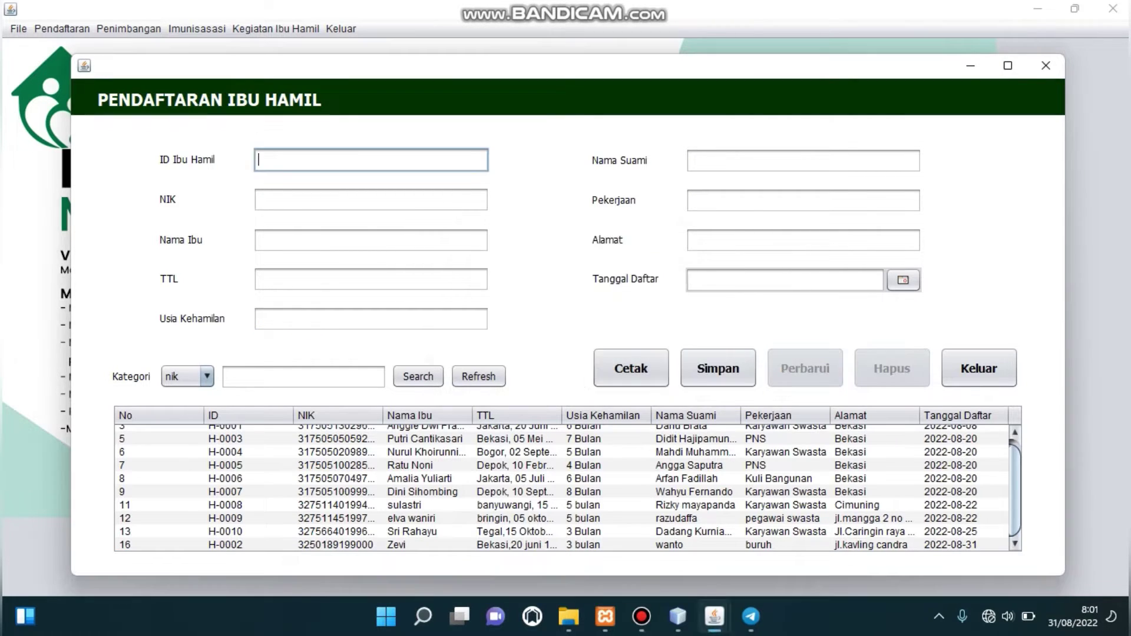
Select record H-0002 in the mothers table and delete it, confirming the deletion.
{"action": "left_click", "coordinate": [516, 518]}
{"action": "key", "text": "Down"}
{"action": "key", "text": "Down"}
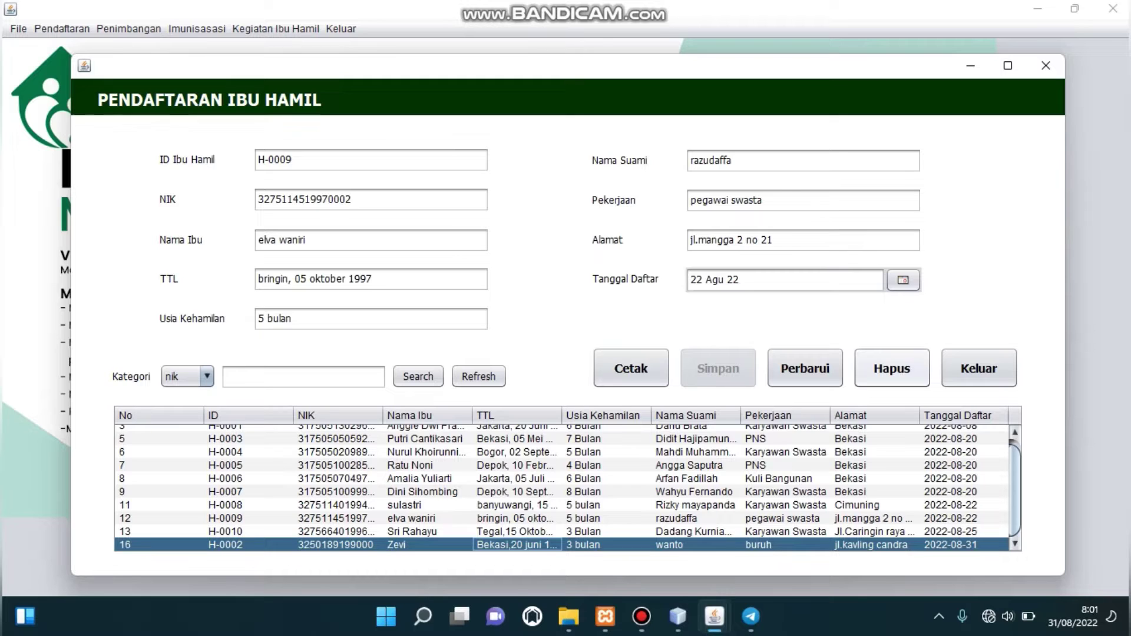
{"action": "left_click", "coordinate": [412, 545]}
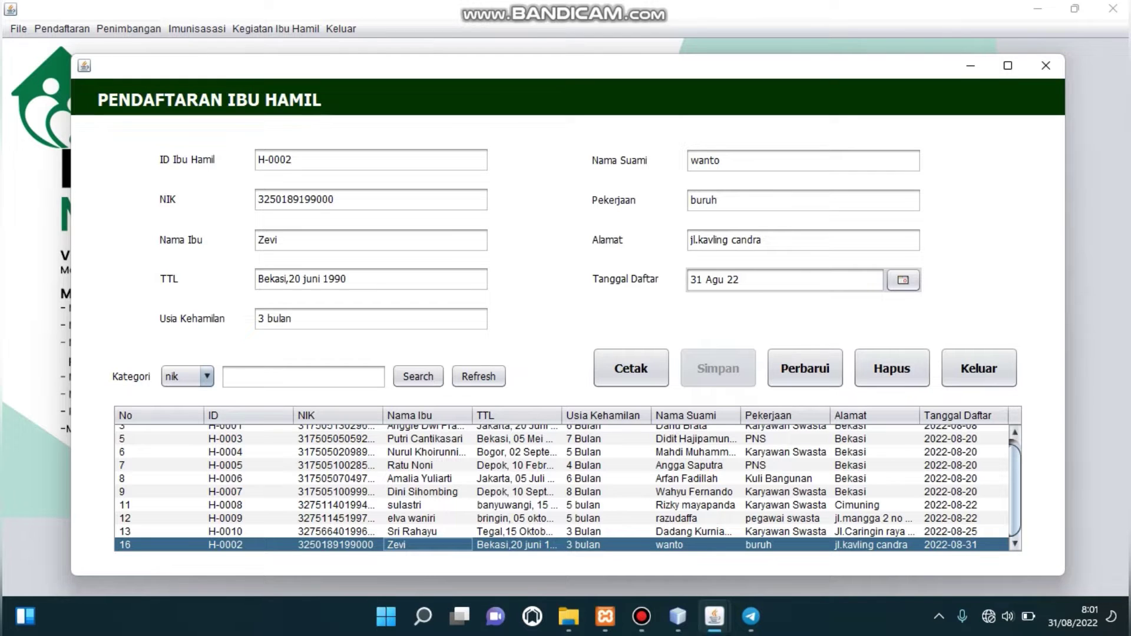
{"action": "left_click", "coordinate": [892, 369]}
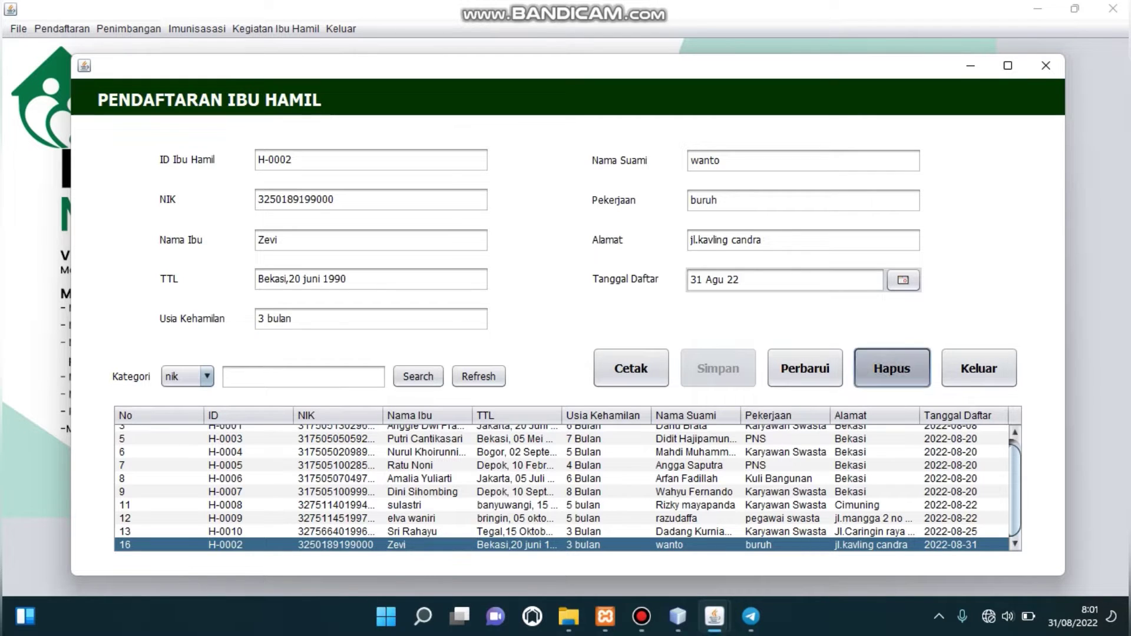
{"action": "key", "text": "Return"}
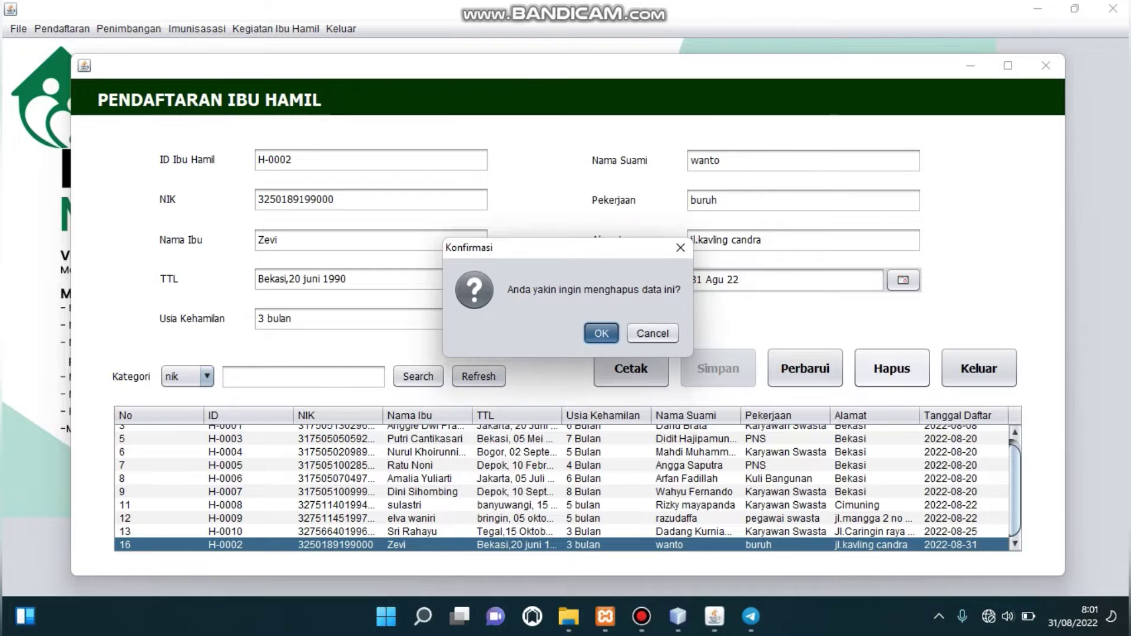
{"action": "key", "text": "Return"}
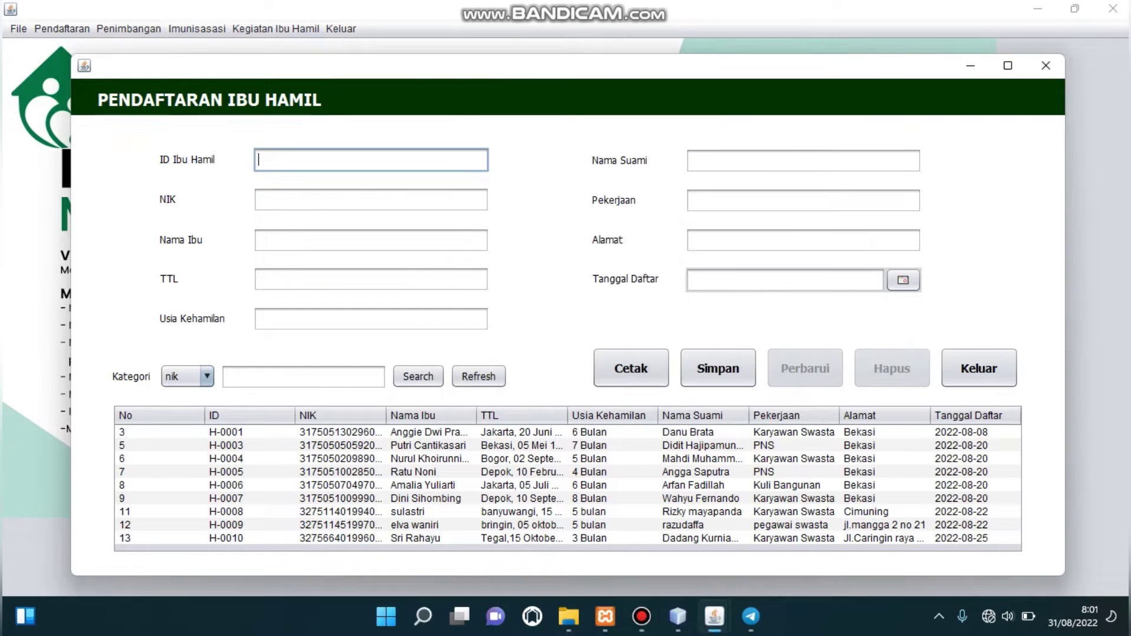
{"action": "left_click", "coordinate": [413, 472]}
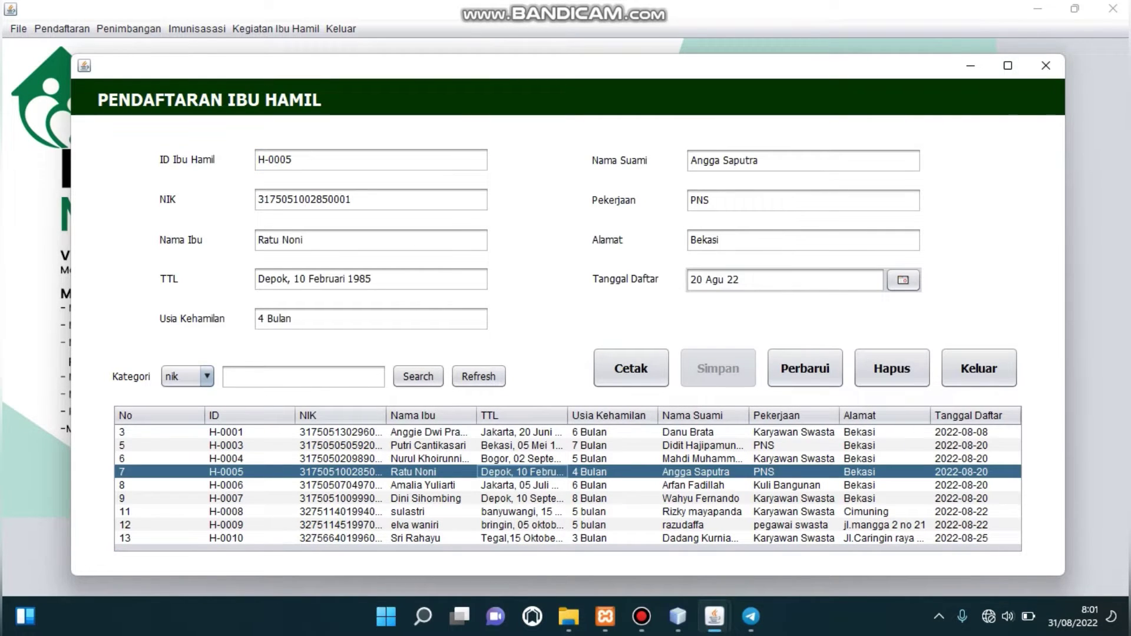
{"action": "key", "text": "Down"}
{"action": "key", "text": "Down"}
{"action": "key", "text": "Down"}
{"action": "key", "text": "Down"}
{"action": "key", "text": "Down"}
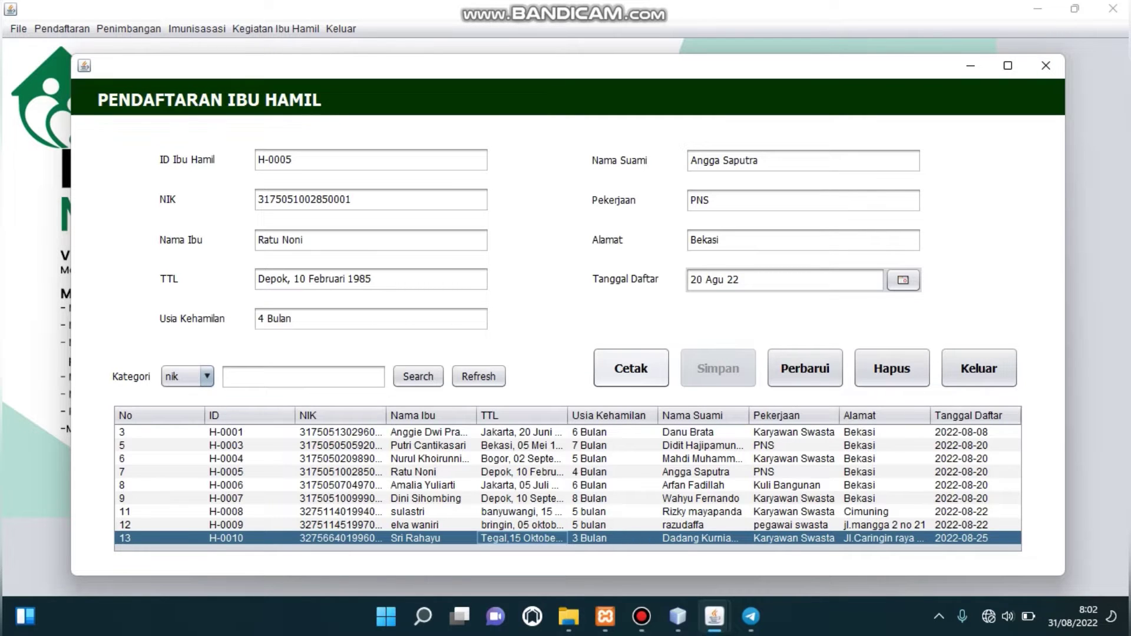
{"action": "left_click", "coordinate": [631, 368]}
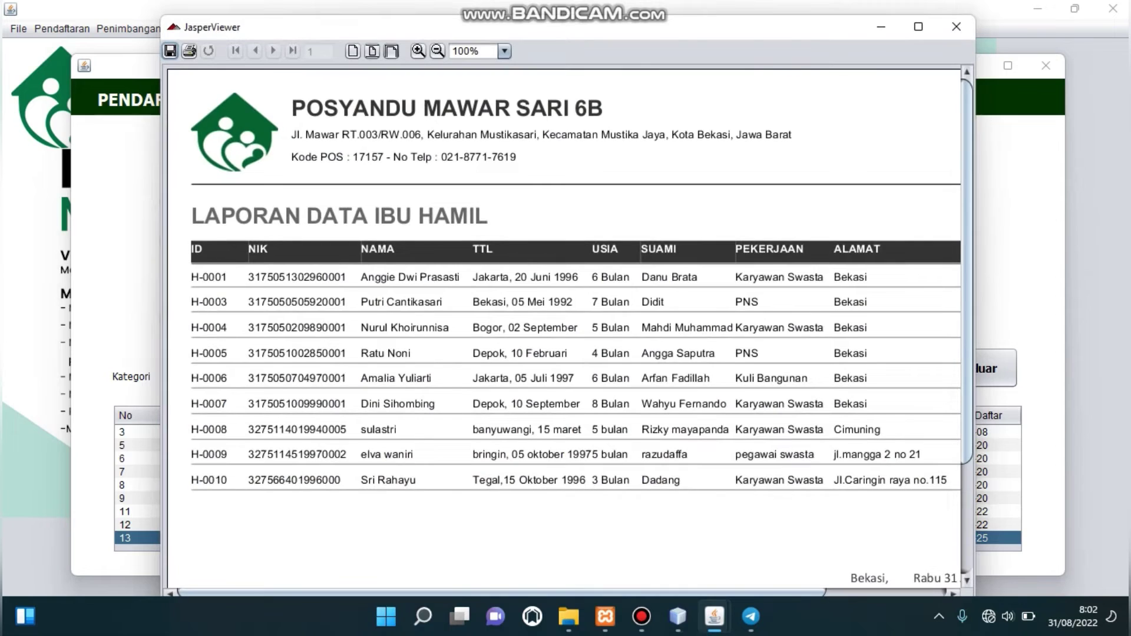
{"action": "left_click", "coordinate": [919, 27]}
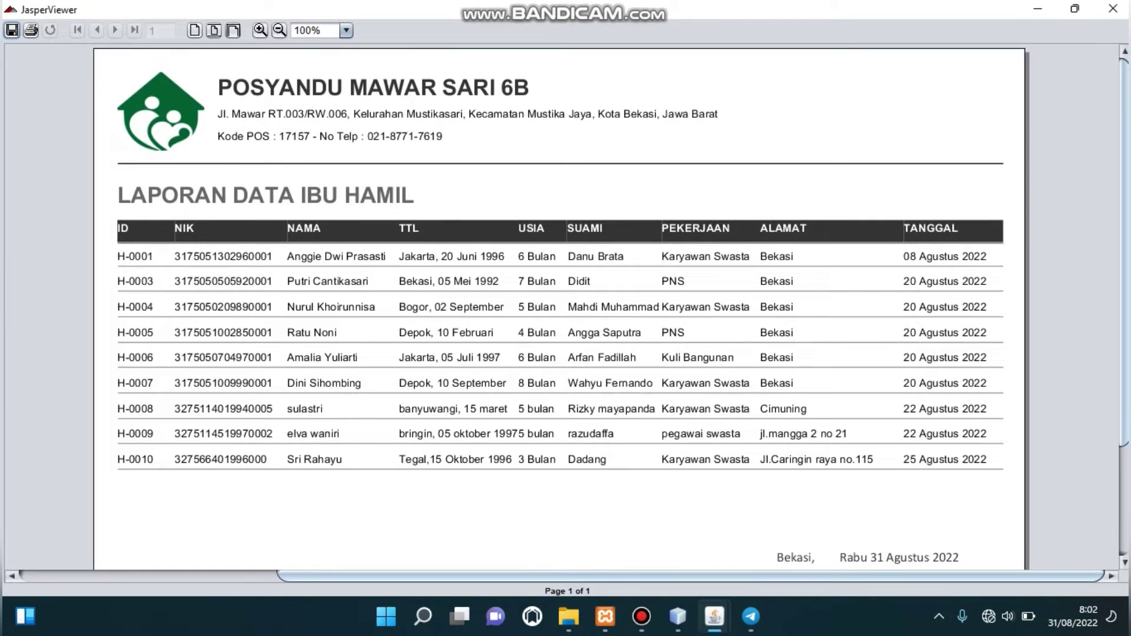
{"action": "left_click", "coordinate": [280, 30]}
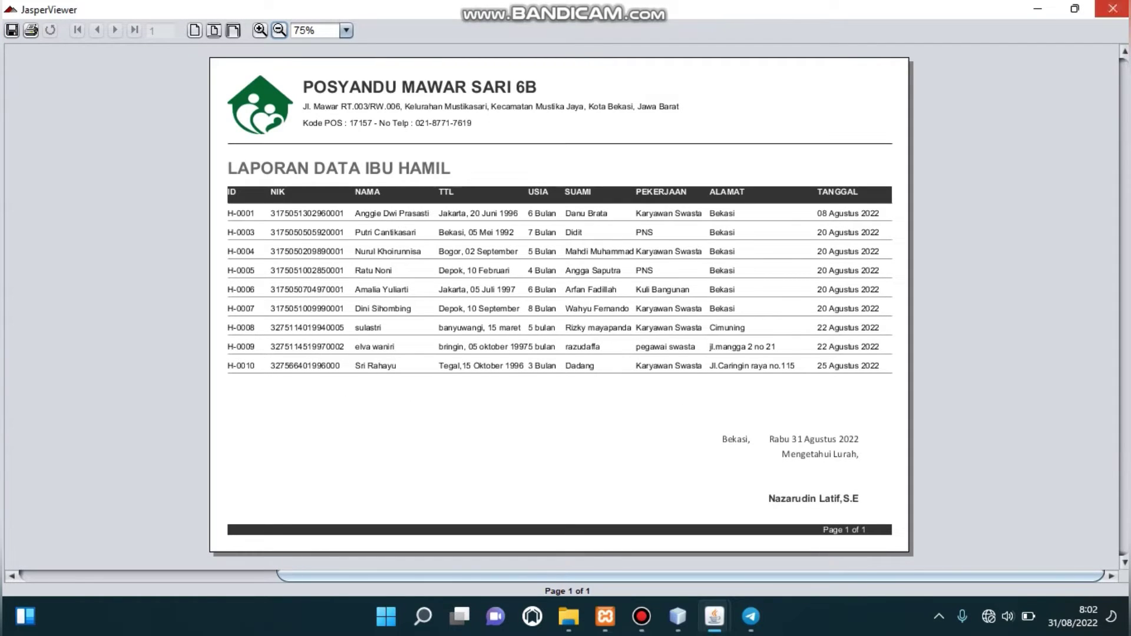
{"action": "left_click", "coordinate": [1113, 8]}
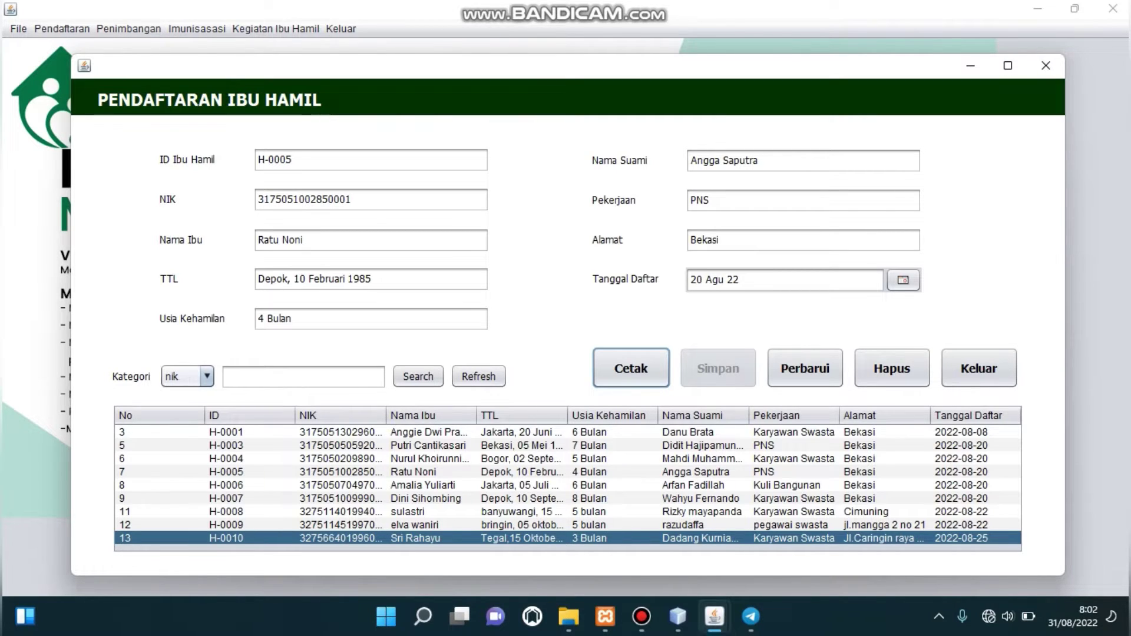
Search the mothers list by the nik category using H-0004's NIK number.
{"action": "left_click", "coordinate": [207, 376]}
{"action": "left_click", "coordinate": [187, 395]}
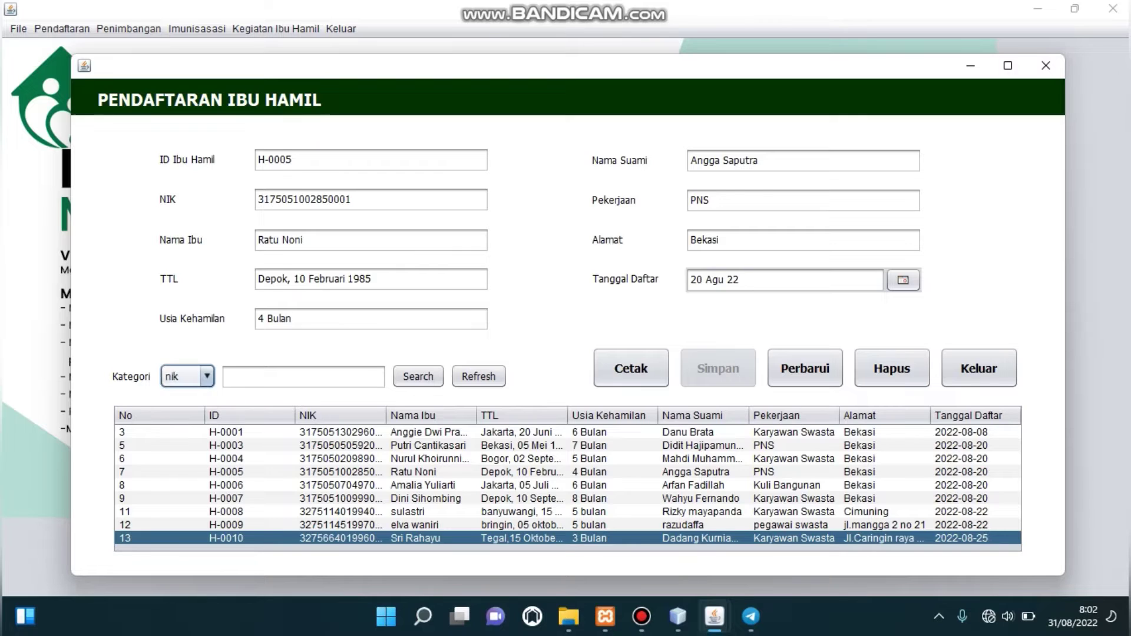
{"action": "left_click", "coordinate": [304, 377]}
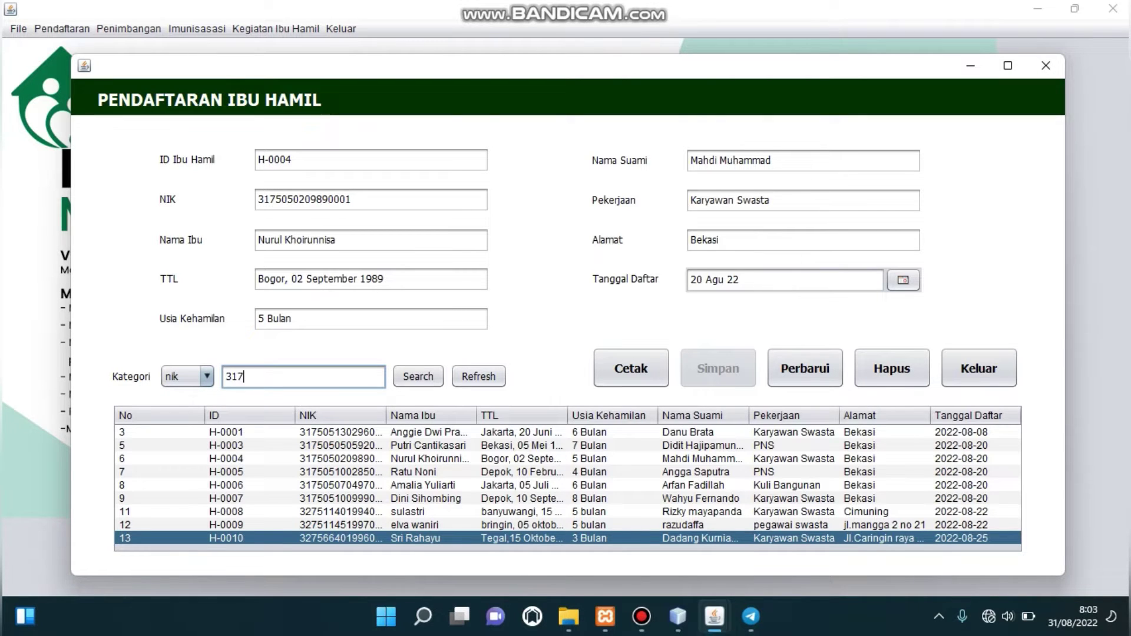
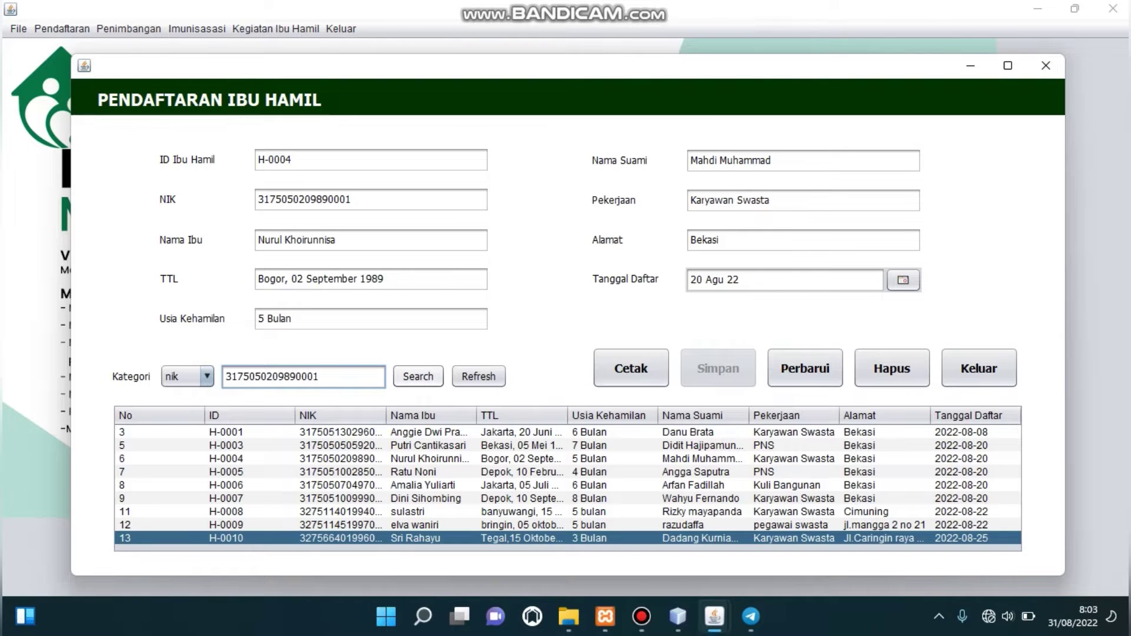
{"action": "left_click", "coordinate": [418, 376]}
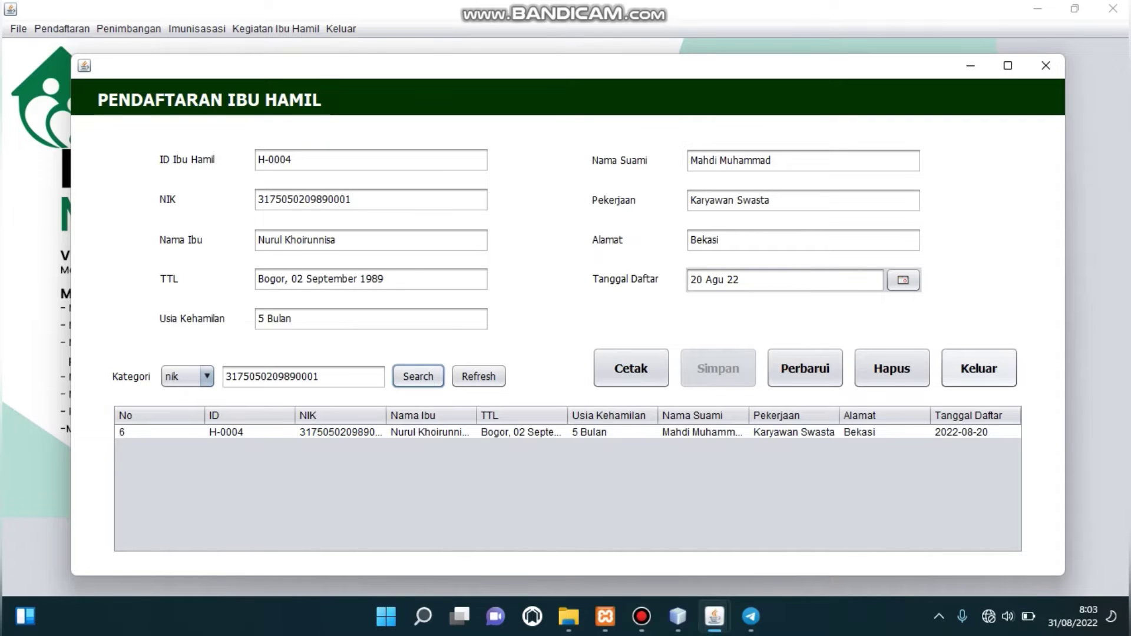
{"action": "left_click", "coordinate": [979, 368]}
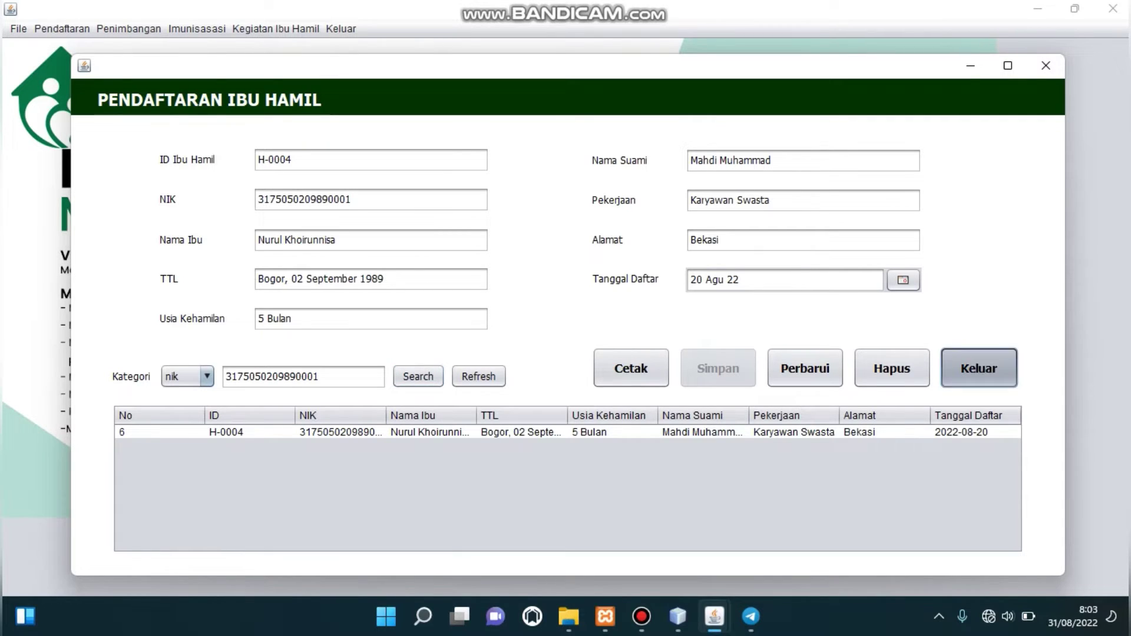
Confirm closing the mother form and open Pendaftaran > Data Balita/Bayi.
{"action": "left_click", "coordinate": [602, 332]}
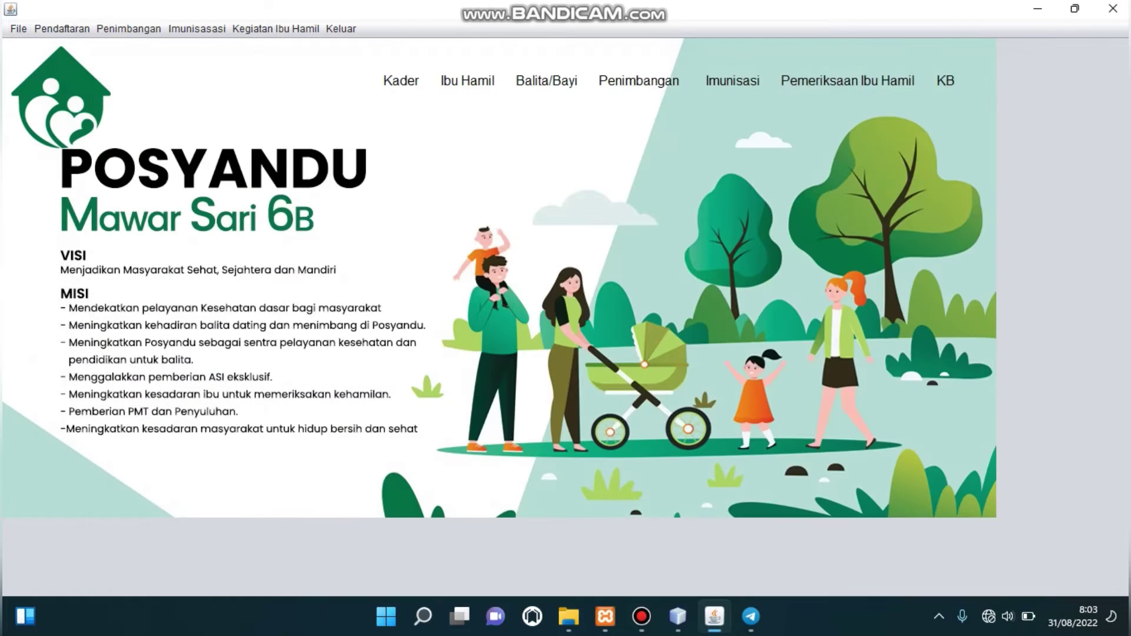
{"action": "left_click", "coordinate": [62, 28]}
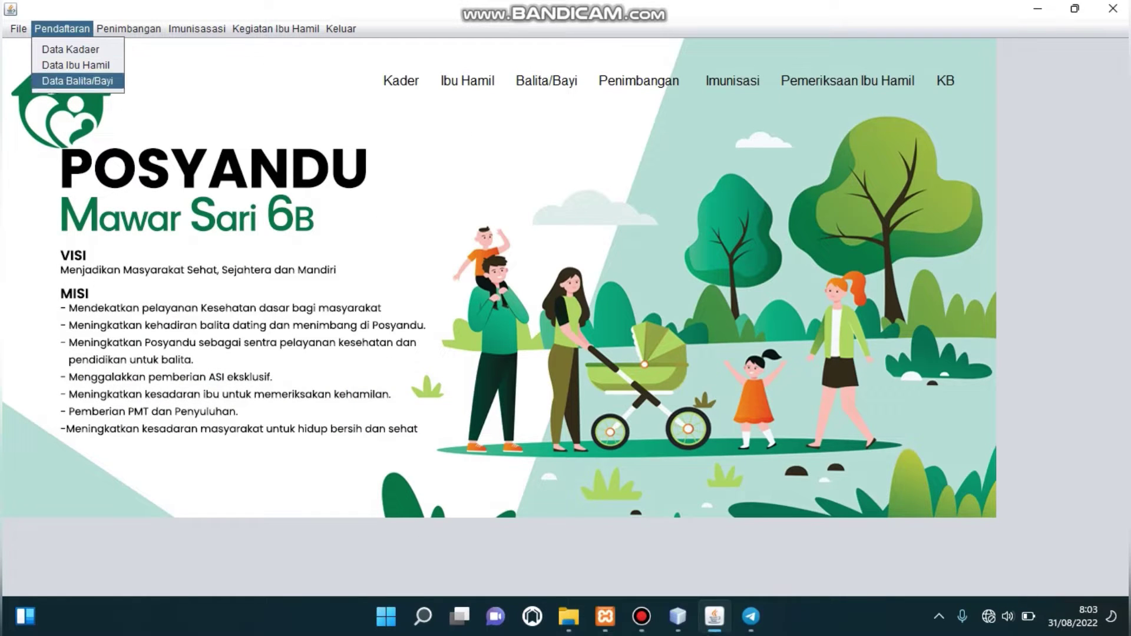
{"action": "key", "text": "Return"}
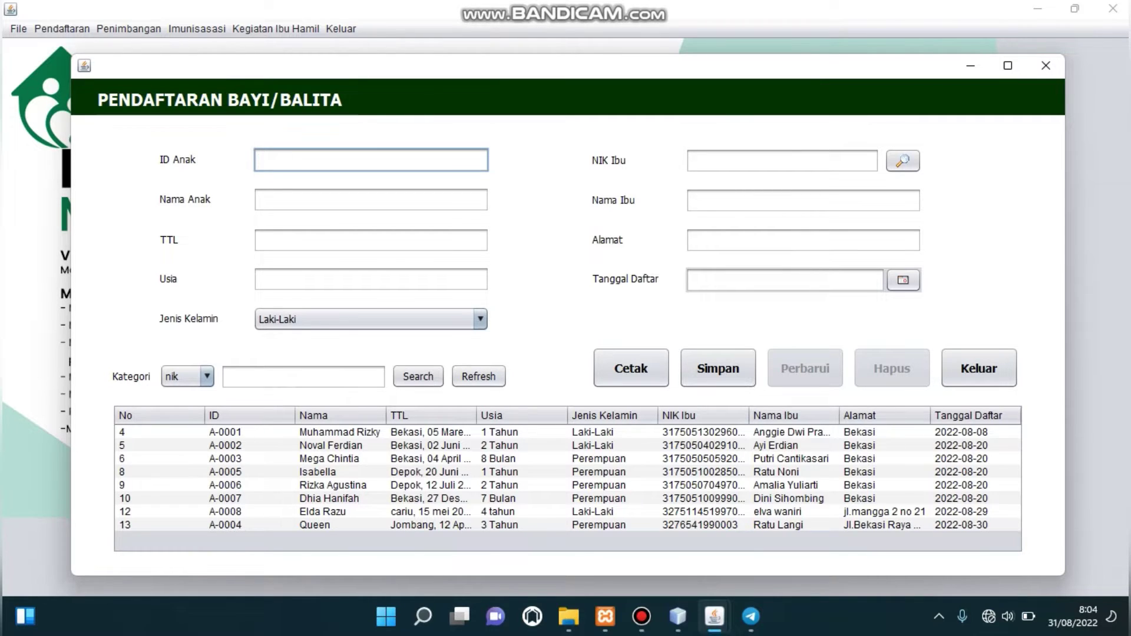
{"action": "type", "text": "A-0004"}
{"action": "key", "text": "Tab"}
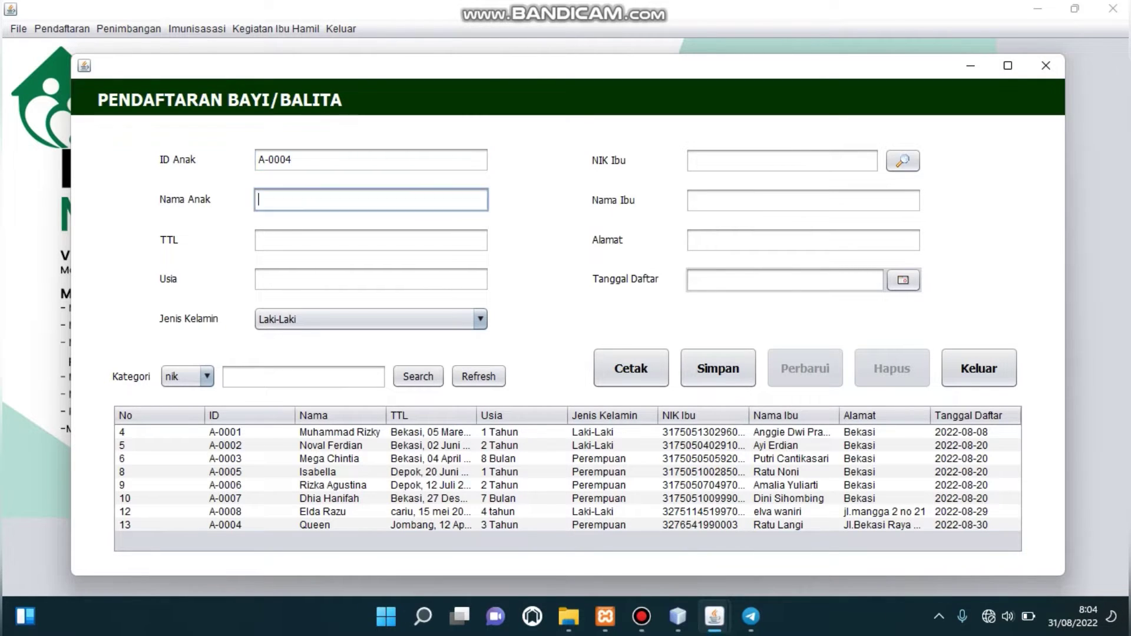
{"action": "type", "text": "Daffa"}
{"action": "key", "text": "Tab"}
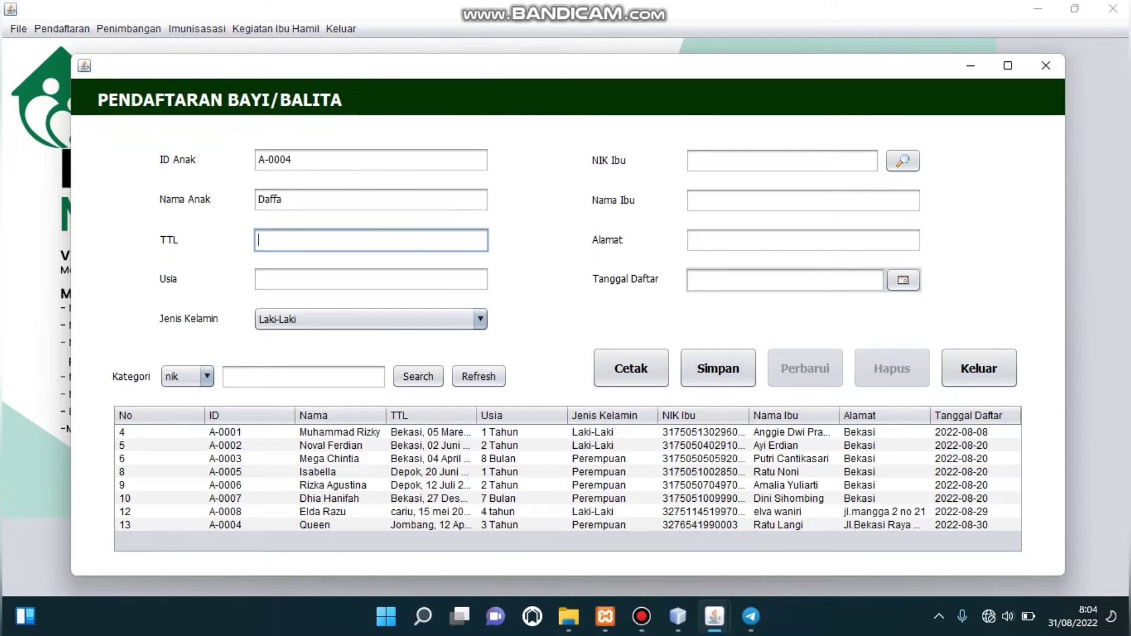
{"action": "type", "text": "Jakarta,12 agustus 2021"}
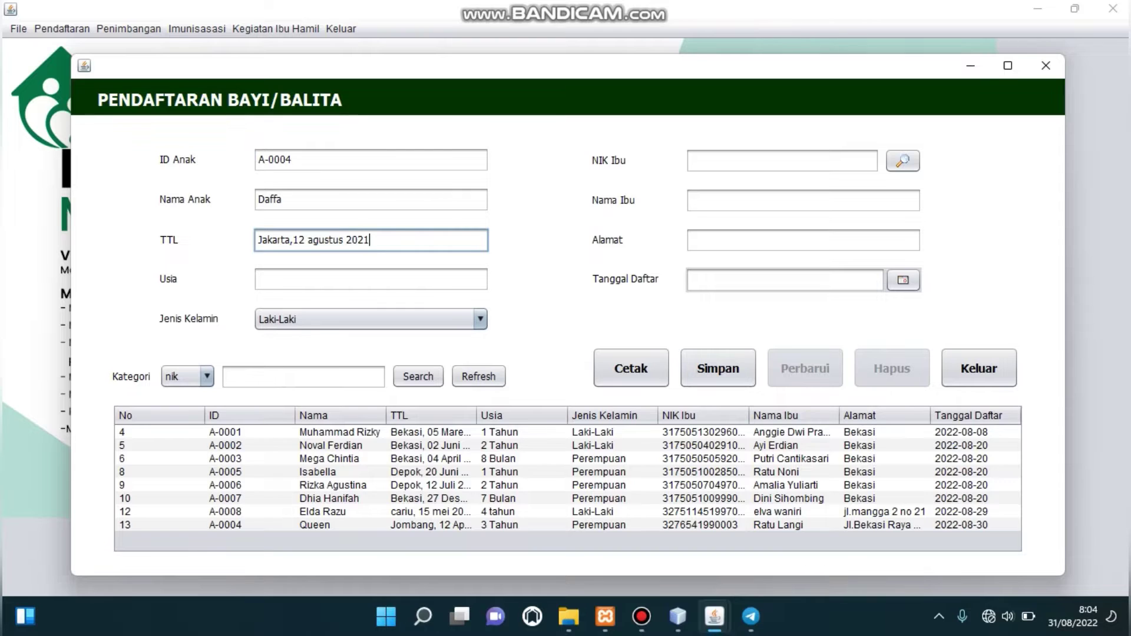
{"action": "left_click", "coordinate": [259, 279]}
{"action": "type", "text": "2 "}
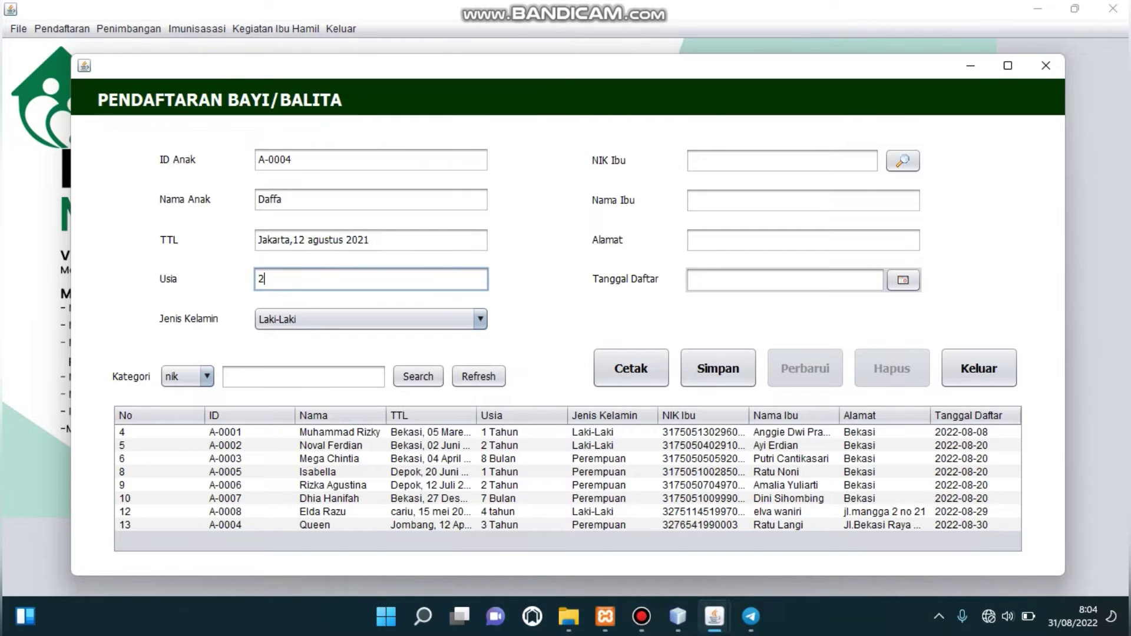
{"action": "type", "text": "tahn"}
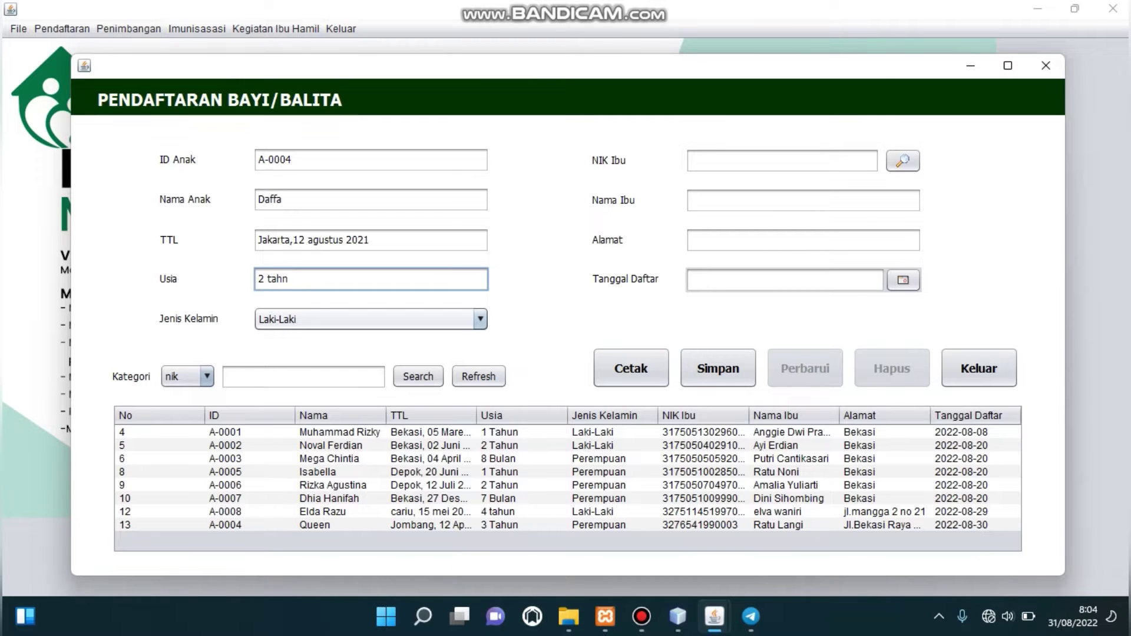
{"action": "left_click", "coordinate": [365, 319]}
{"action": "key", "text": "Return"}
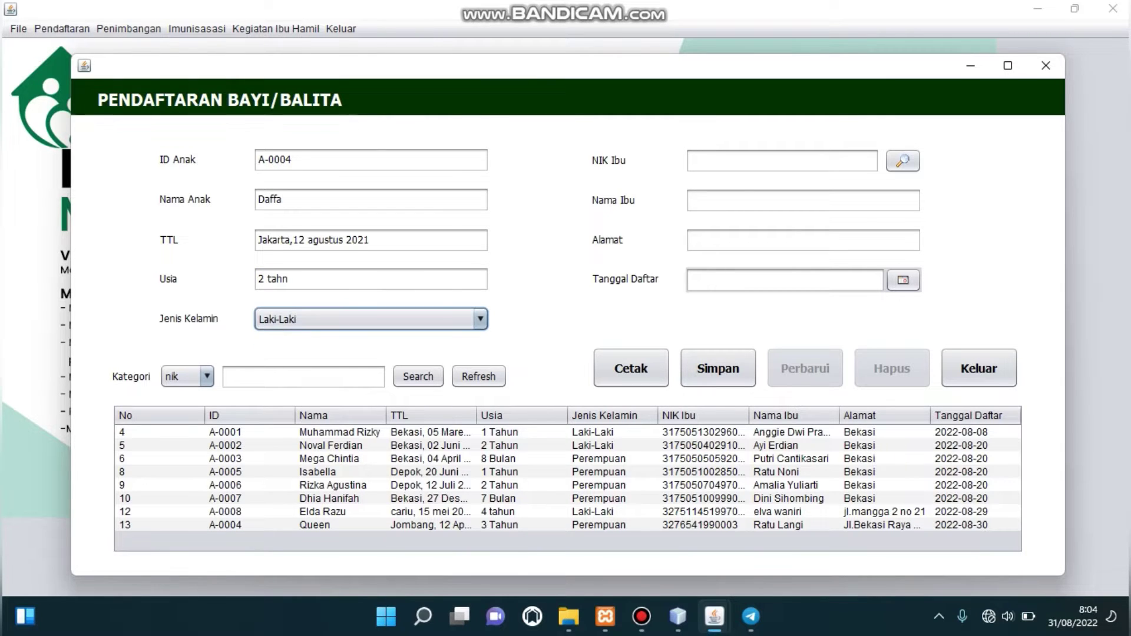
Fill in the mother's NIK, name and address, set date 31 August 2022, and save.
{"action": "left_click", "coordinate": [782, 161]}
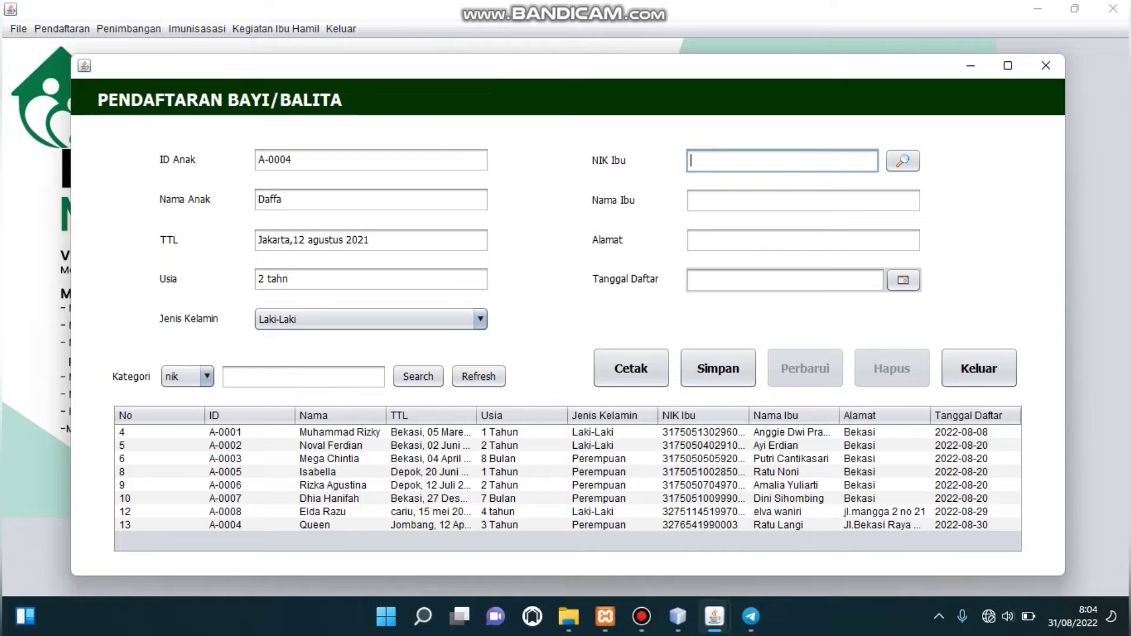
{"action": "left_click", "coordinate": [692, 201]}
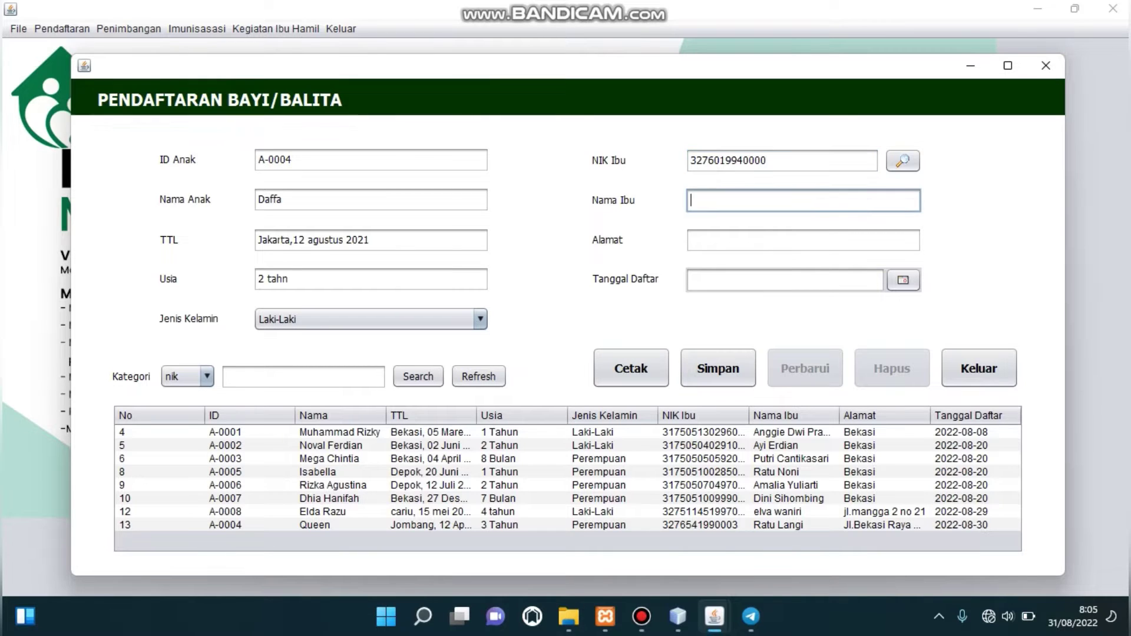
{"action": "type", "text": "Ratri"}
{"action": "left_click", "coordinate": [692, 240]}
{"action": "type", "text": "Jl"}
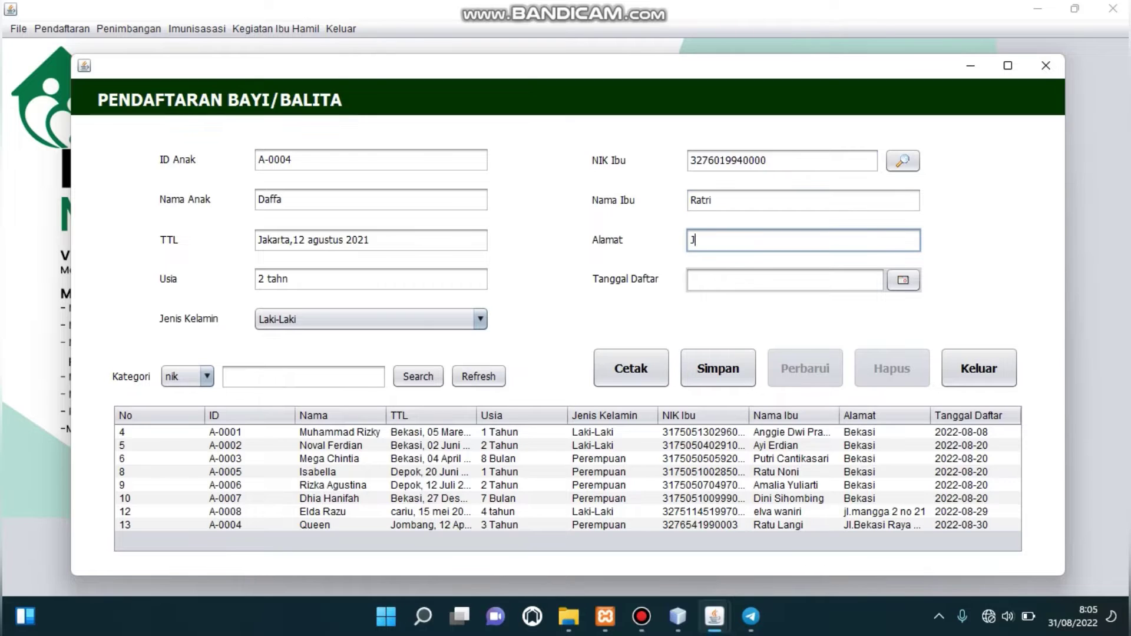
{"action": "type", "text": ".hibrida"}
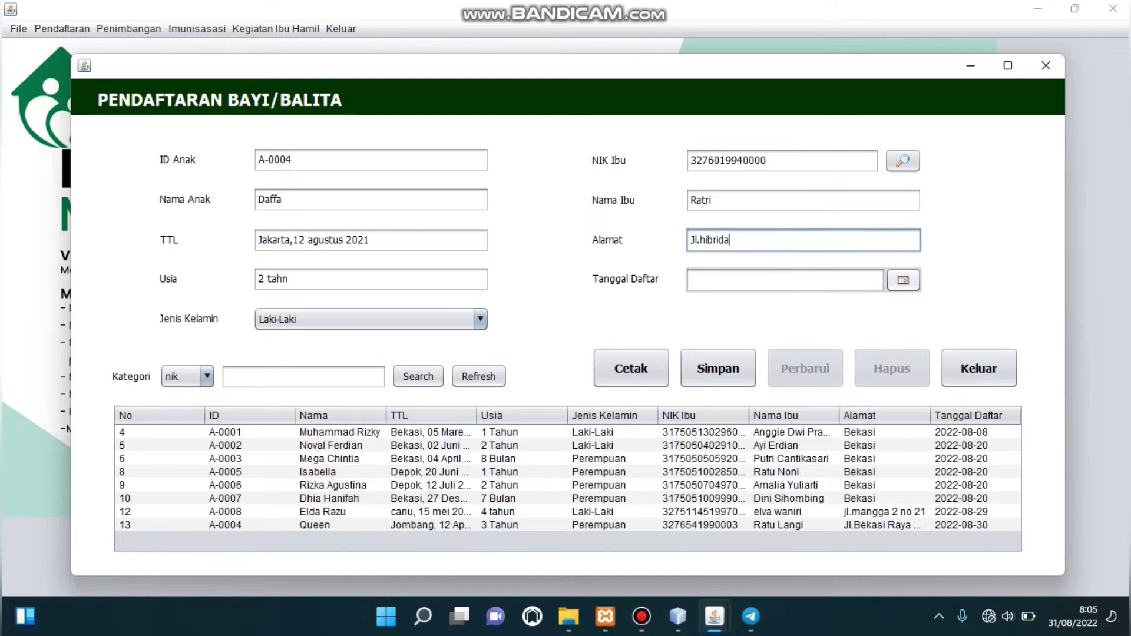
{"action": "left_click", "coordinate": [903, 280]}
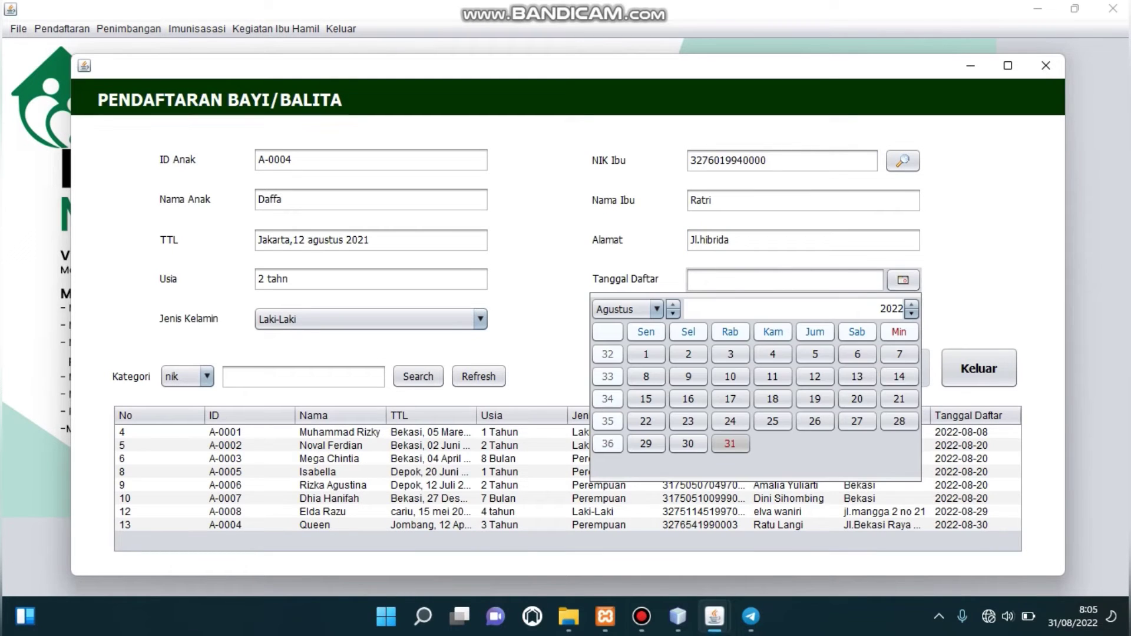
{"action": "left_click", "coordinate": [730, 444]}
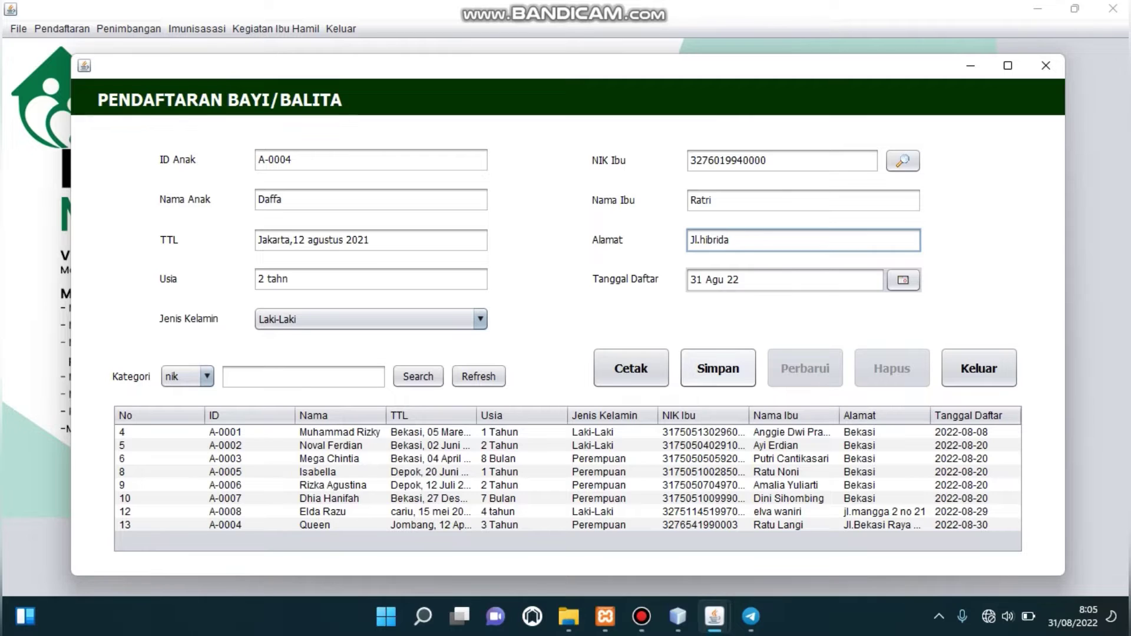
{"action": "left_click", "coordinate": [718, 369]}
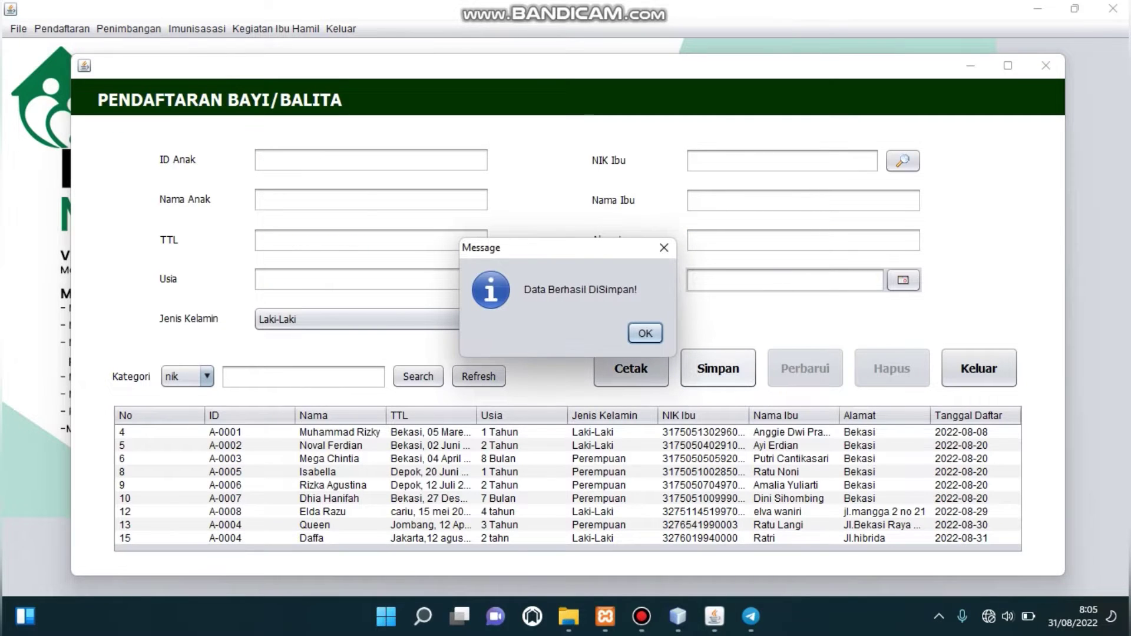
{"action": "key", "text": "Return"}
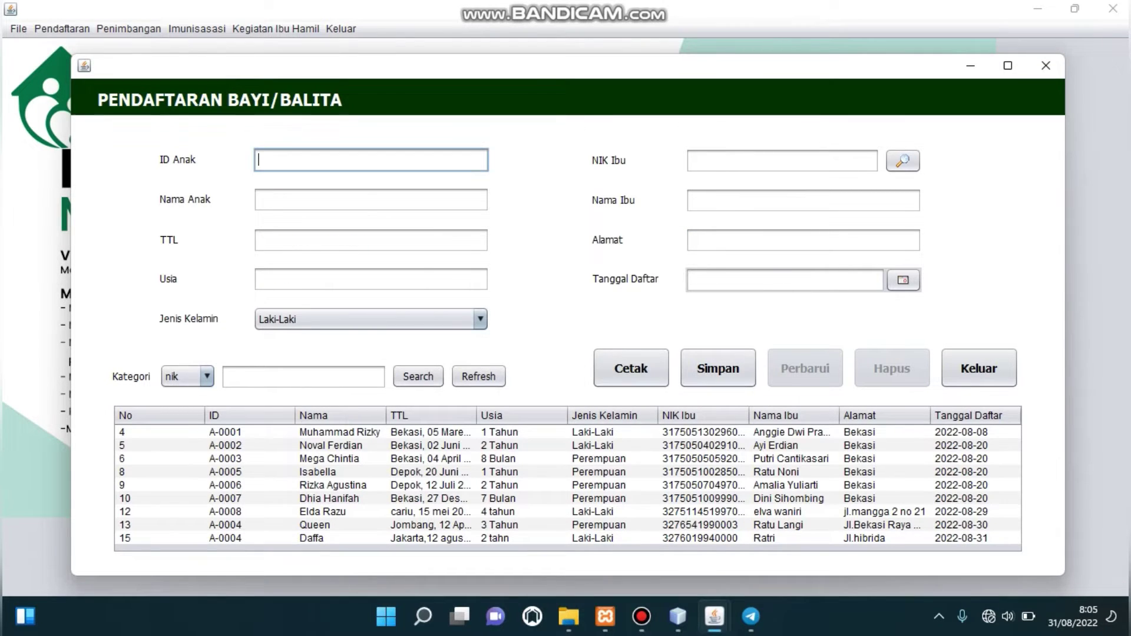
Replace child A-0004's address in row 15 with the new street address and save the update.
{"action": "left_click", "coordinate": [312, 538]}
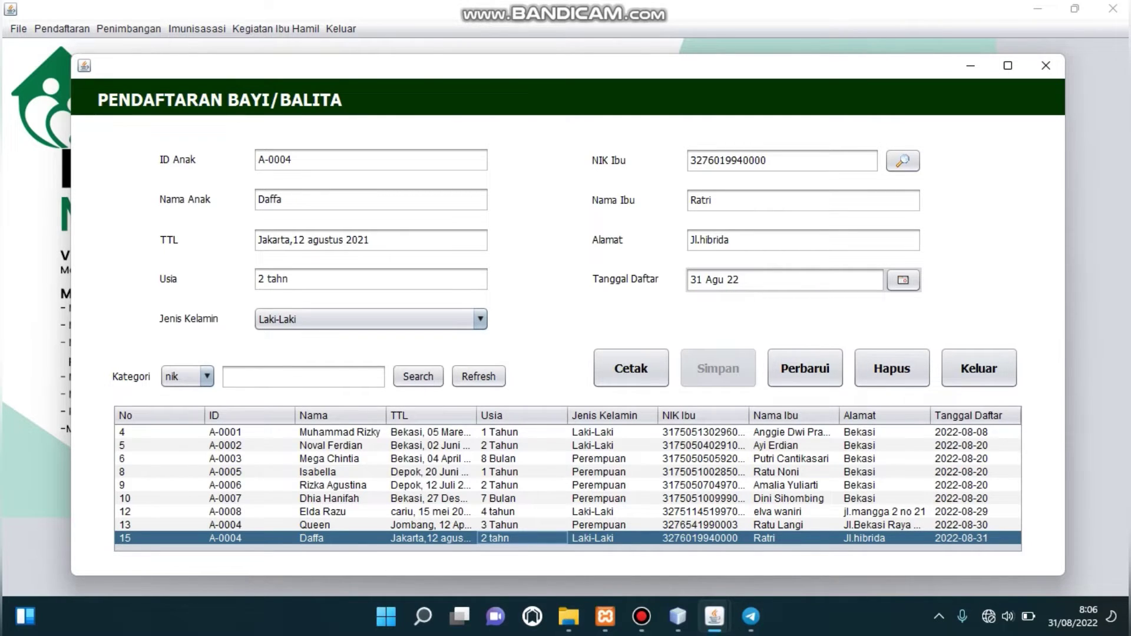
{"action": "left_click", "coordinate": [730, 240]}
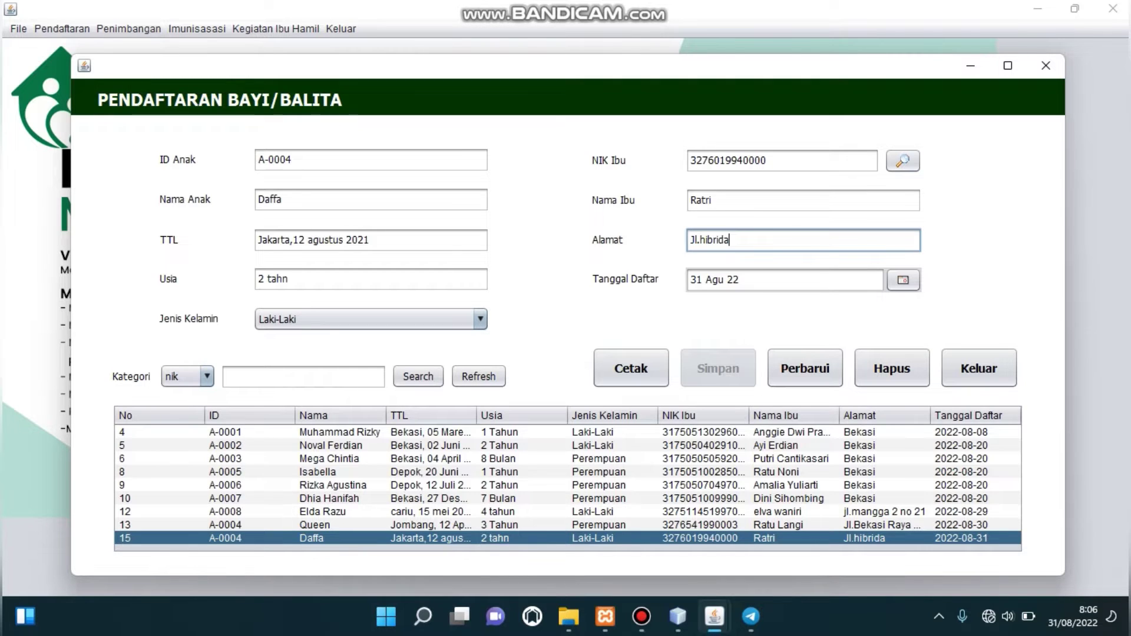
{"action": "key", "text": "BackSpace"}
{"action": "key", "text": "BackSpace"}
{"action": "key", "text": "BackSpace"}
{"action": "key", "text": "BackSpace"}
{"action": "key", "text": "BackSpace"}
{"action": "key", "text": "BackSpace"}
{"action": "key", "text": "BackSpace"}
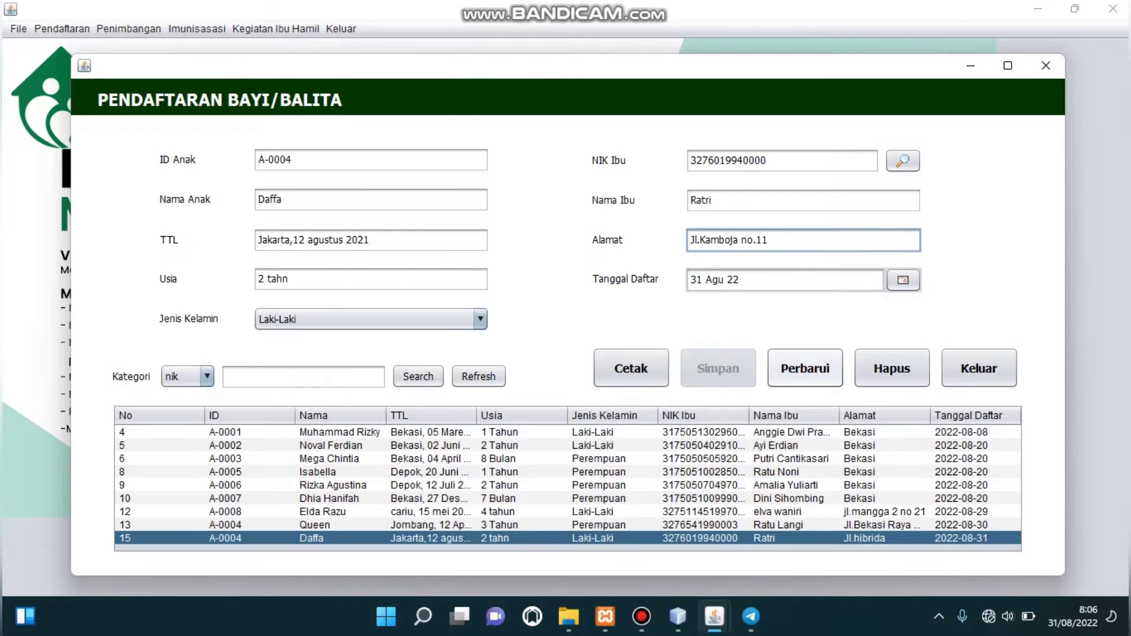
{"action": "left_click", "coordinate": [805, 368]}
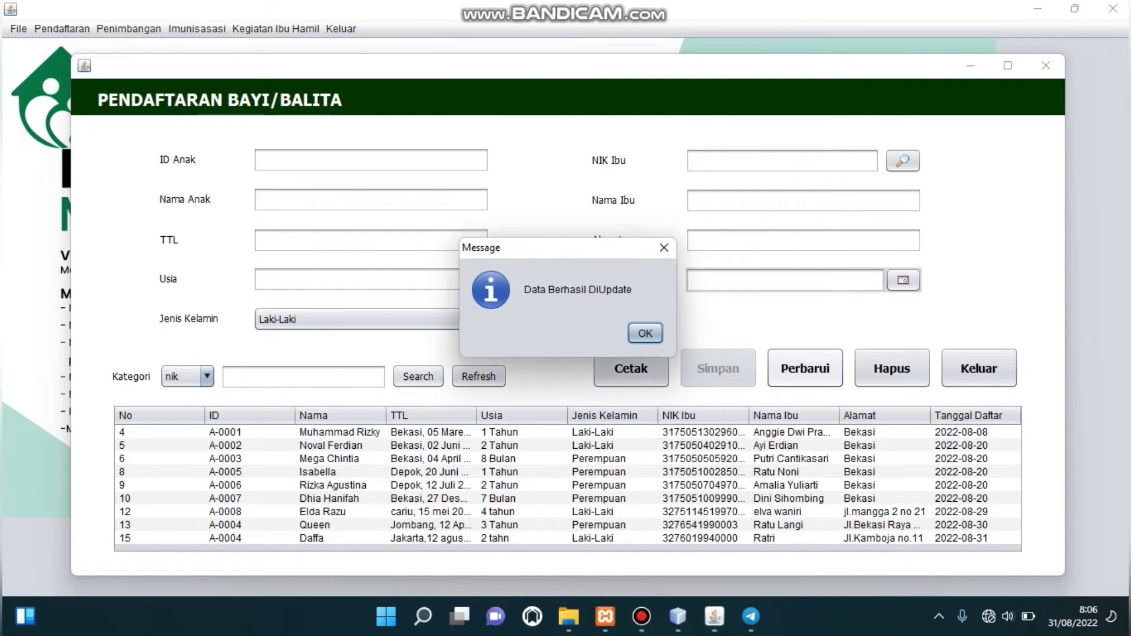
{"action": "key", "text": "Return"}
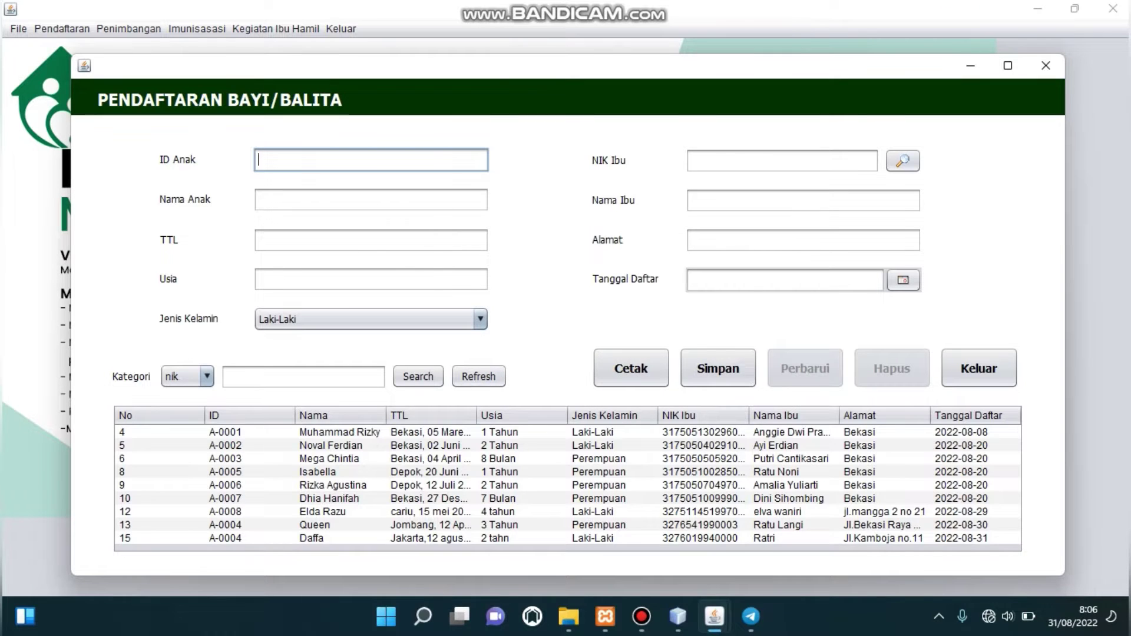
{"action": "left_click", "coordinate": [522, 538]}
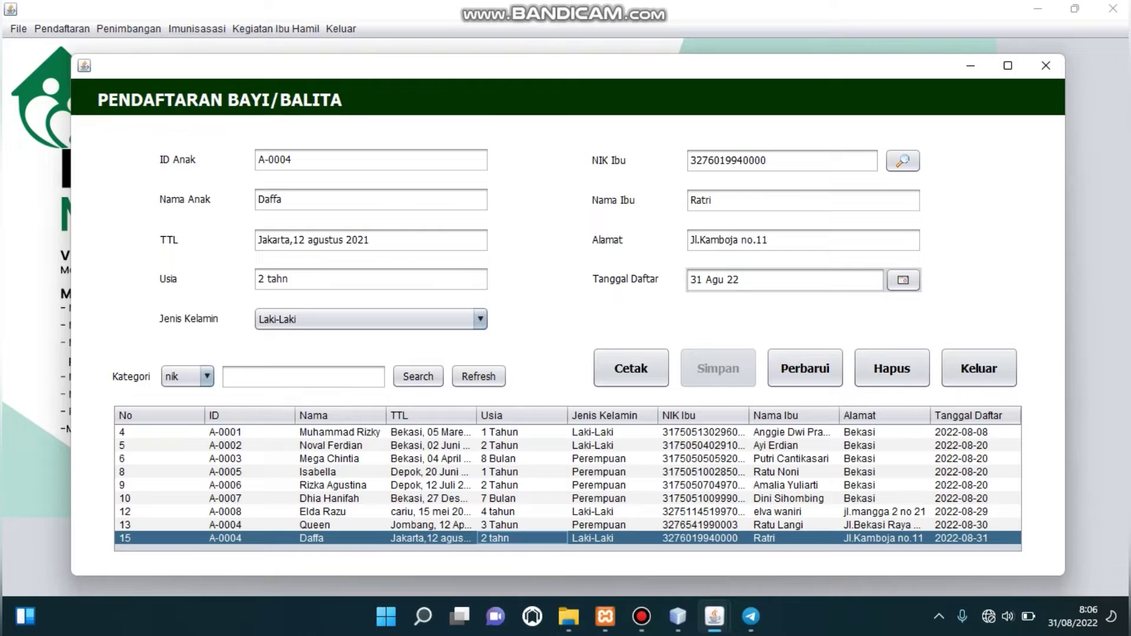
Delete child record A-0004 and generate the Laporan Data Balita/Bayi report.
{"action": "left_click", "coordinate": [341, 538]}
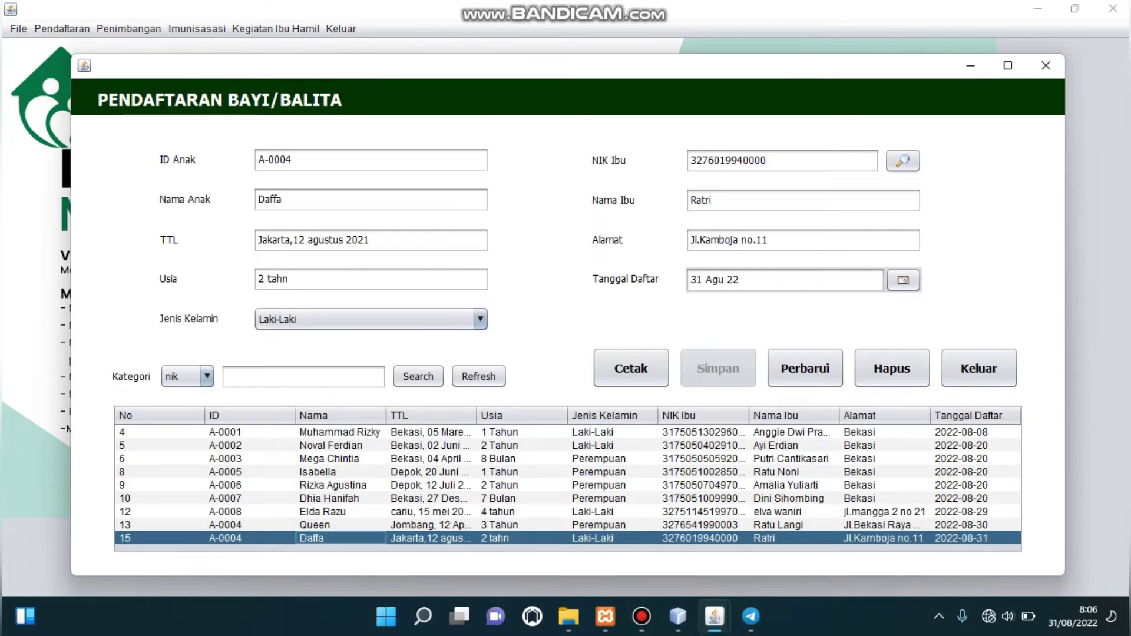
{"action": "left_click", "coordinate": [892, 369]}
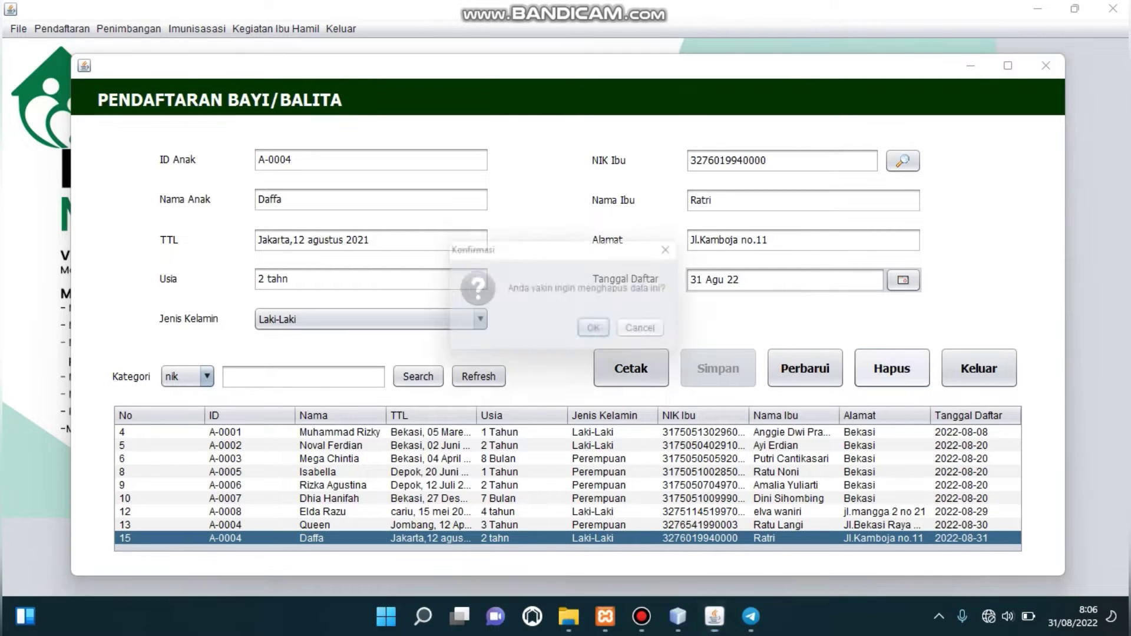
{"action": "key", "text": "Return"}
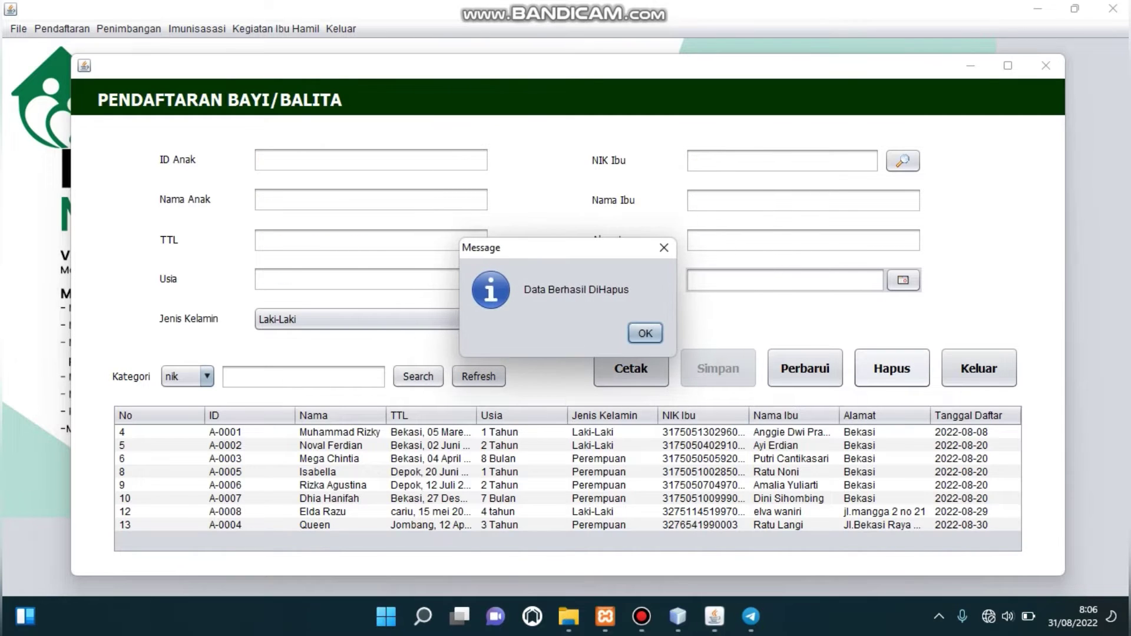
{"action": "key", "text": "Return"}
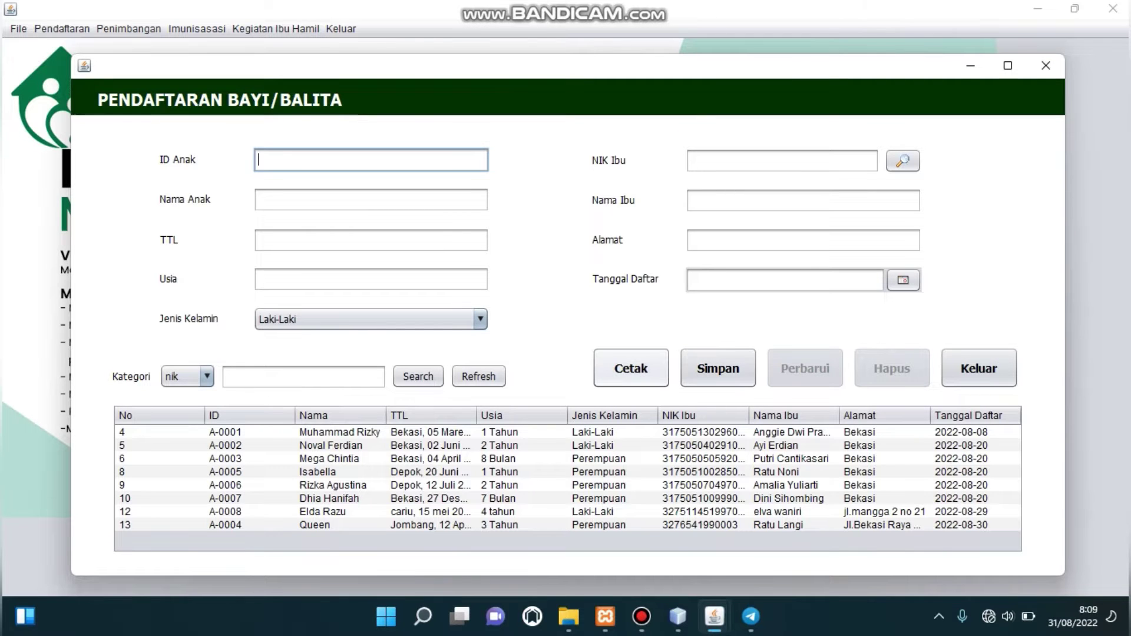
{"action": "left_click", "coordinate": [631, 369]}
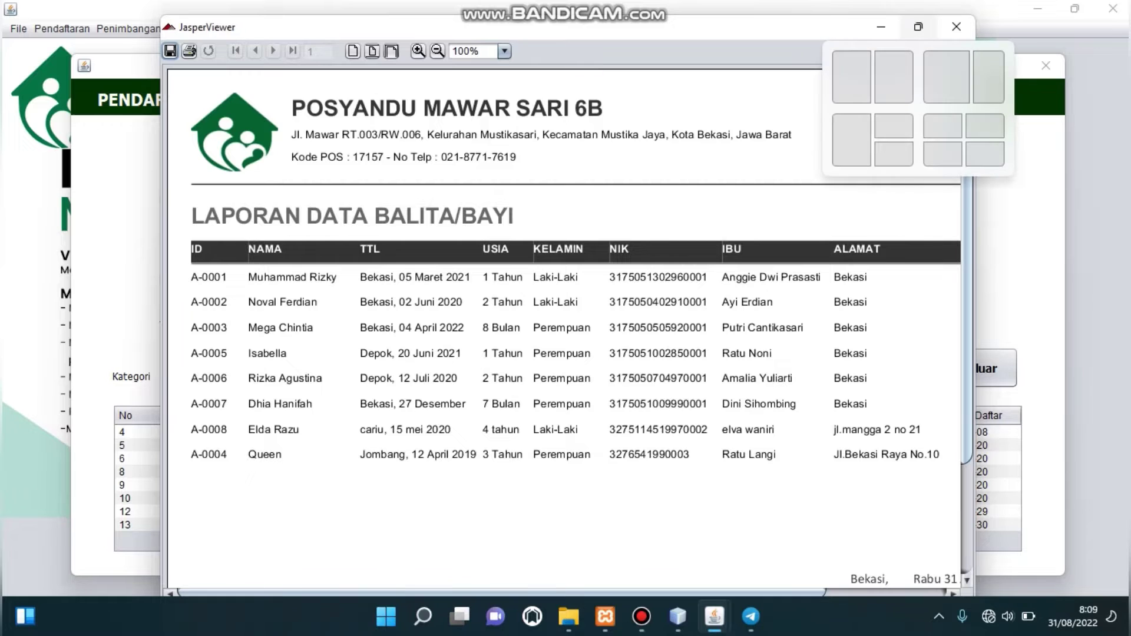
Maximize the infant data report viewer to review the full page, then close it.
{"action": "left_click", "coordinate": [918, 27]}
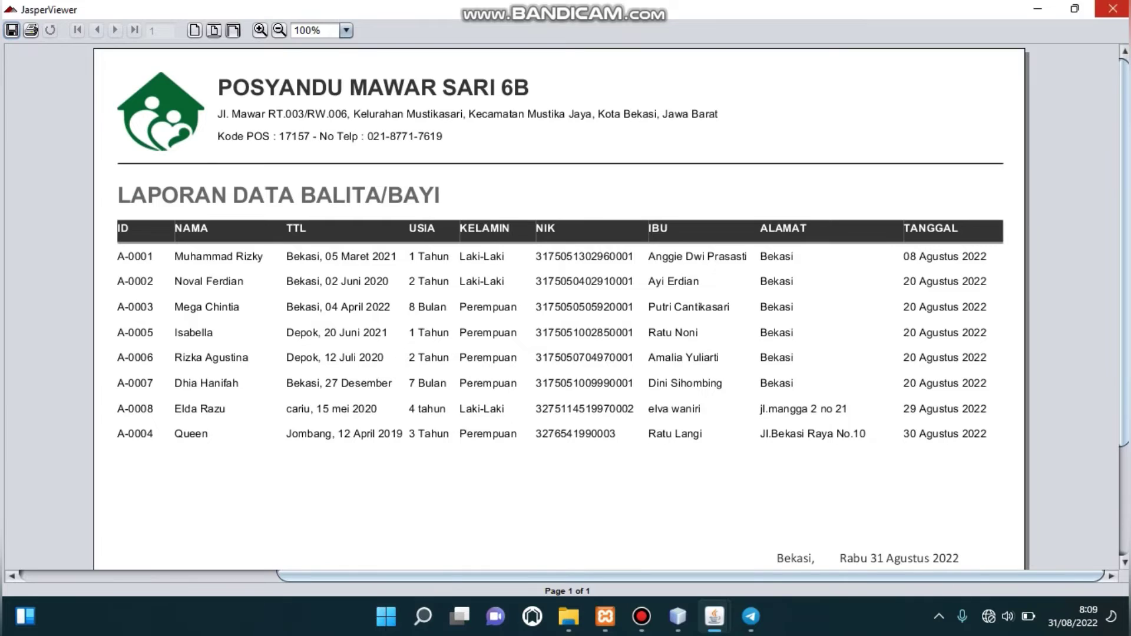
{"action": "left_click", "coordinate": [1113, 8]}
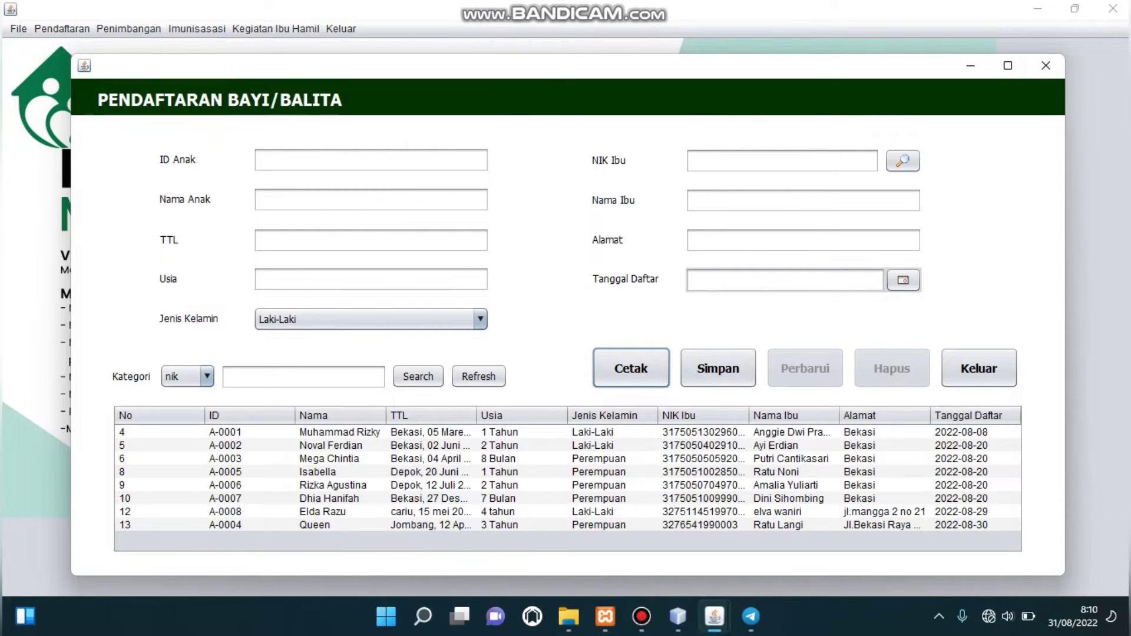
Close the infant registration form and switch to the Penimbangan weighing form.
{"action": "left_click", "coordinate": [188, 376]}
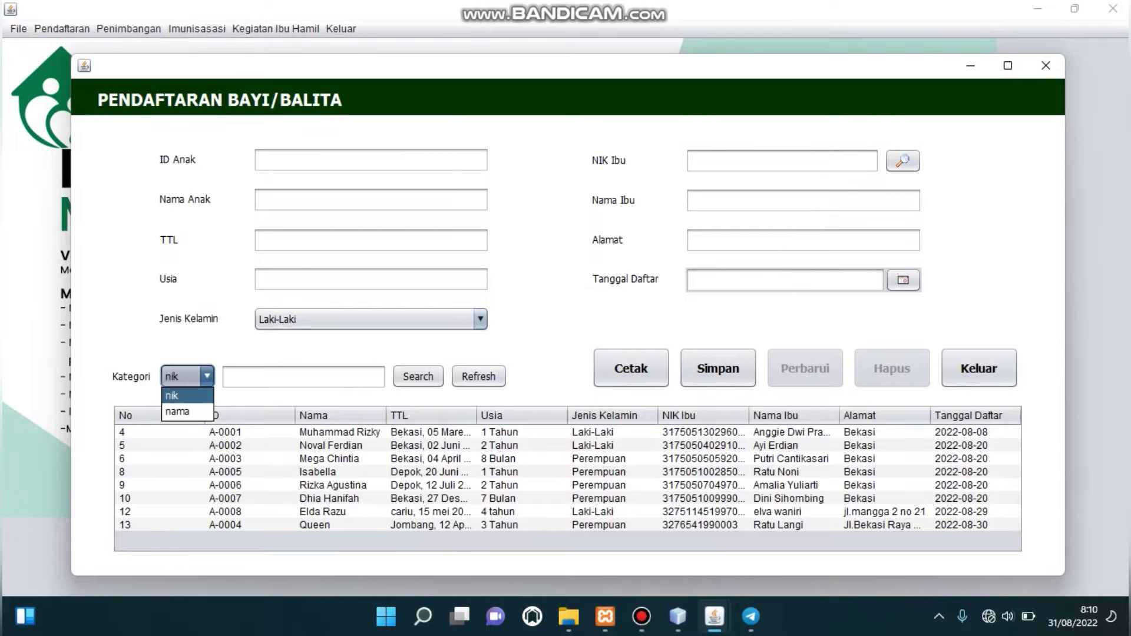
{"action": "key", "text": "Escape"}
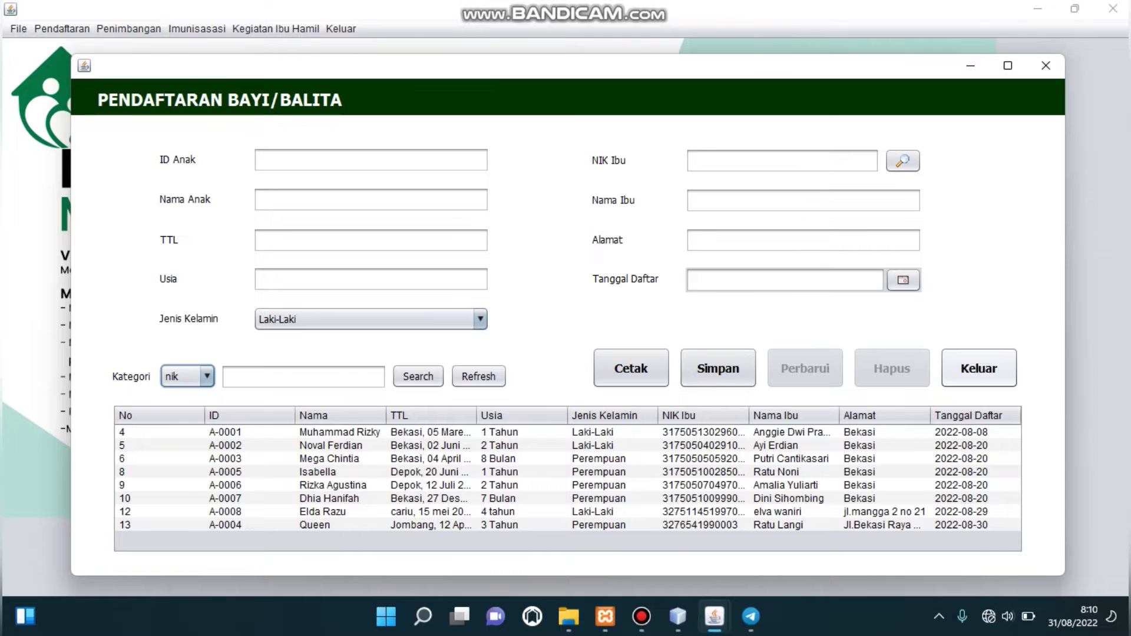
{"action": "left_click", "coordinate": [979, 368]}
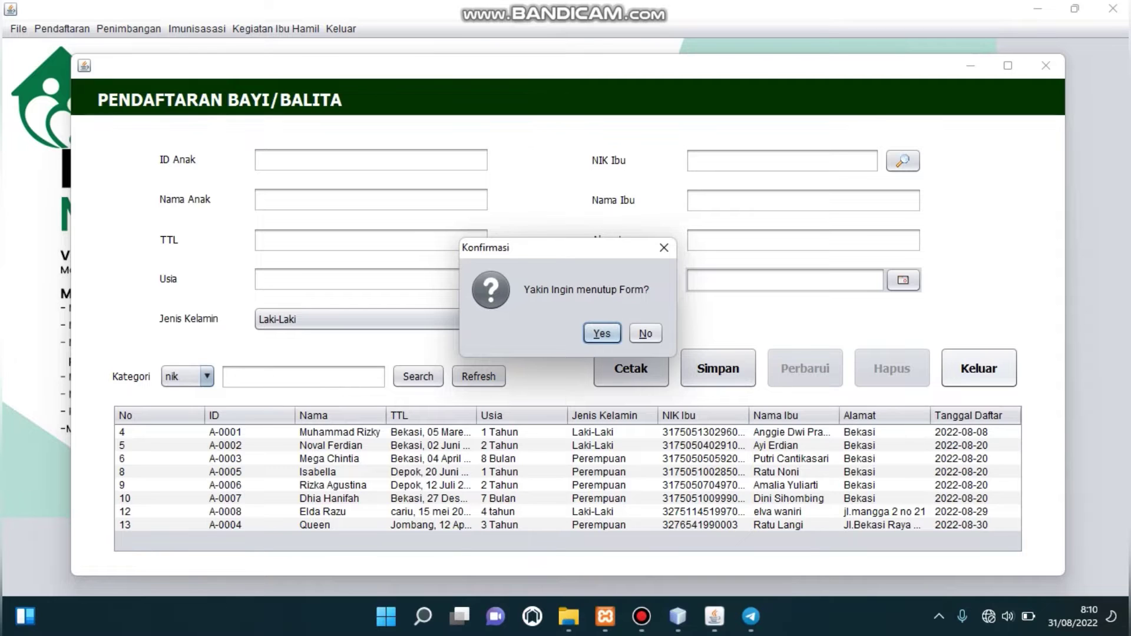
{"action": "key", "text": "Return"}
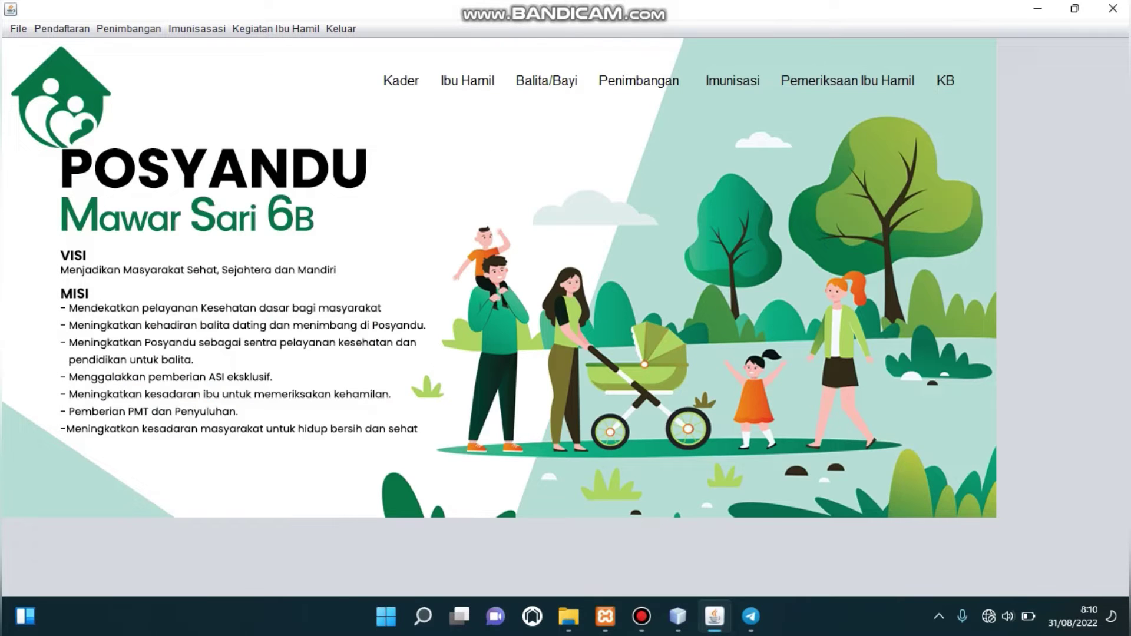
{"action": "left_click", "coordinate": [129, 28]}
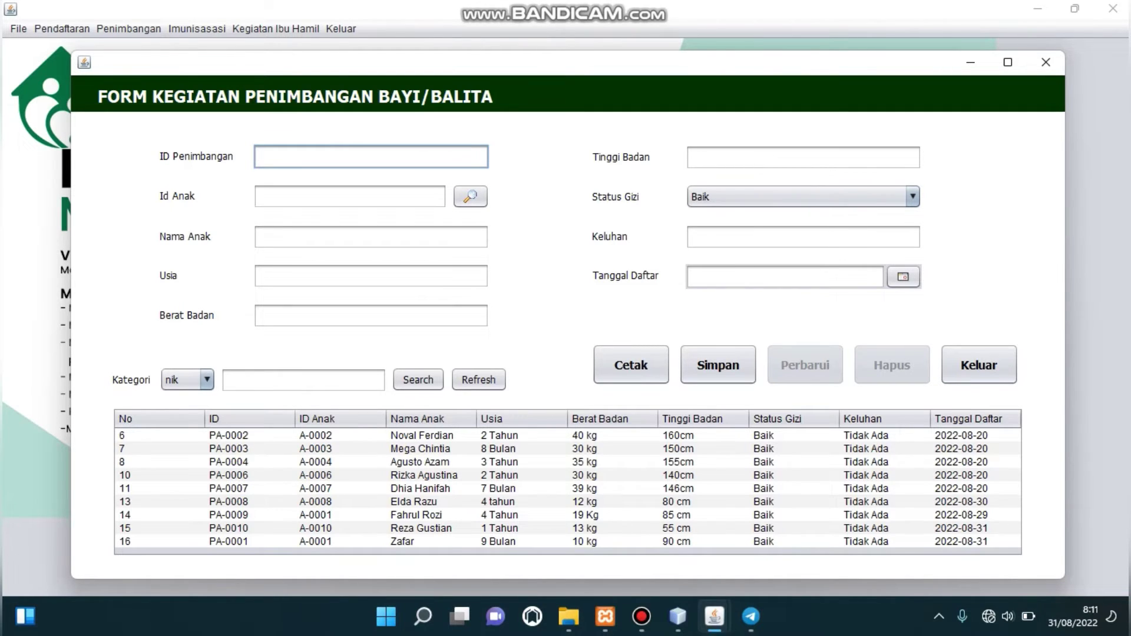
Enter weighing ID PA-0001 for child A-0001, with the child's name and age '1 tahun'.
{"action": "type", "text": "PA-0001"}
{"action": "left_click", "coordinate": [350, 196]}
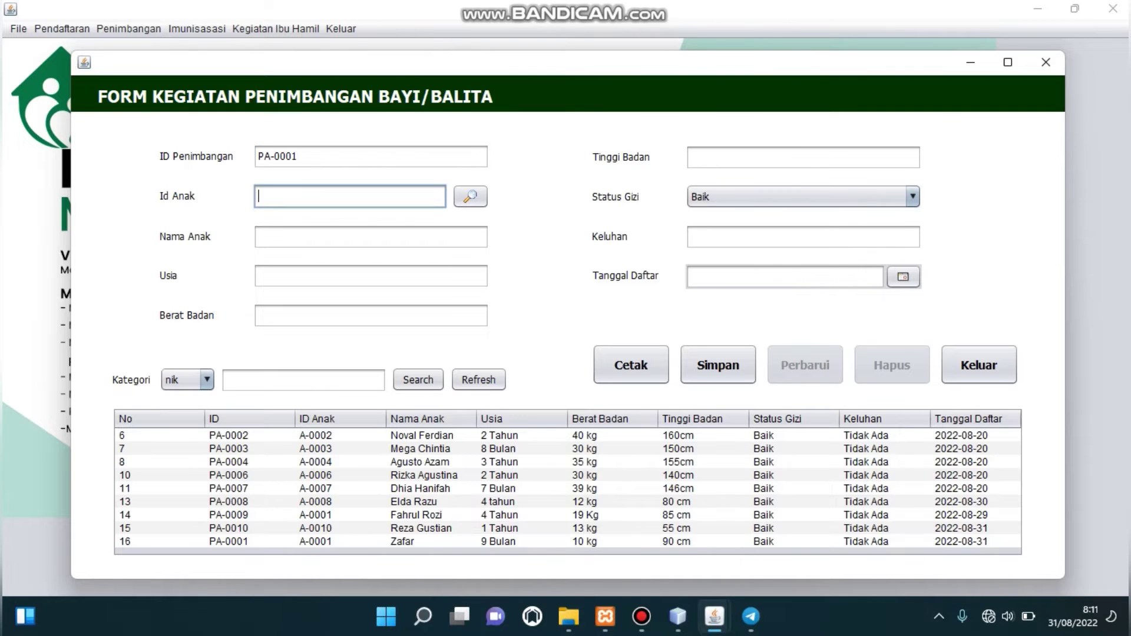
{"action": "type", "text": "A-0001"}
{"action": "key", "text": "Return"}
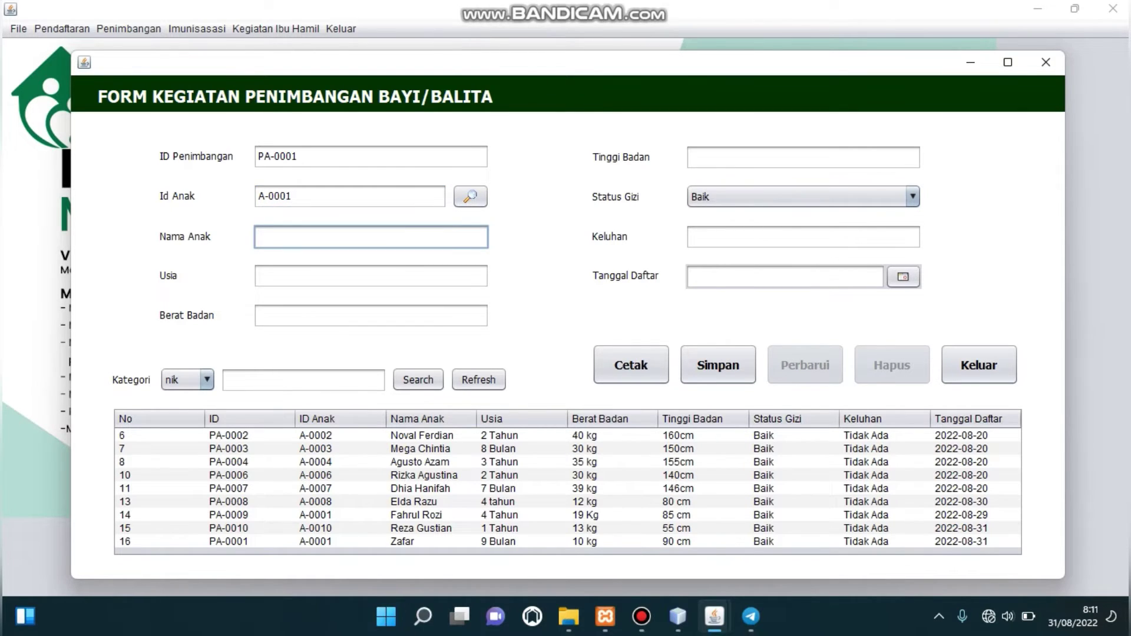
{"action": "type", "text": "Daniel"}
{"action": "key", "text": "Return"}
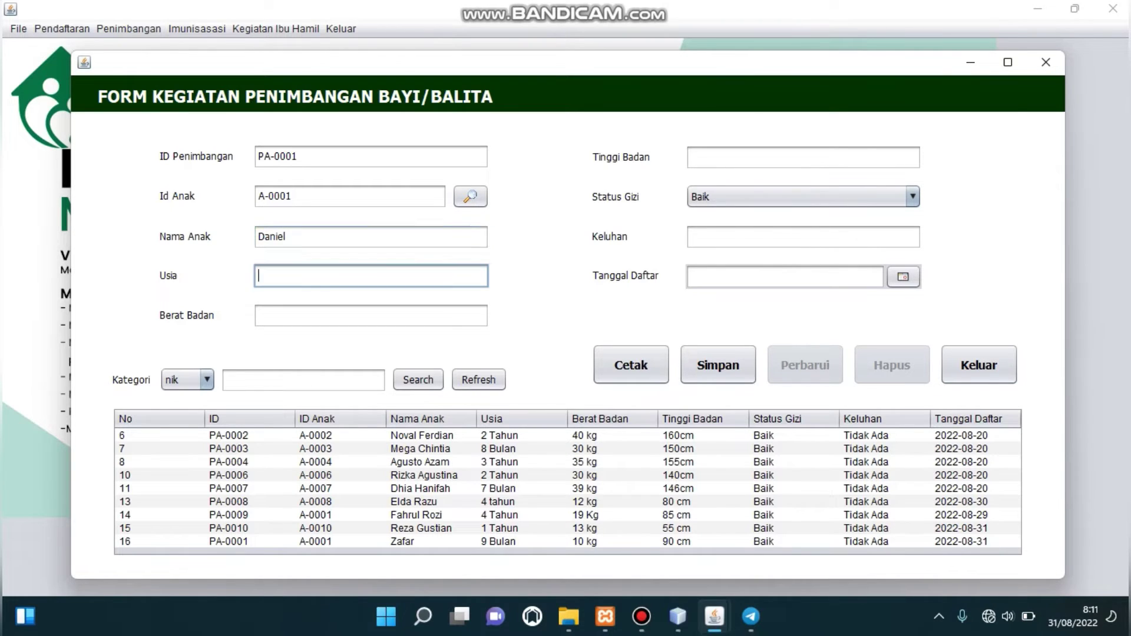
{"action": "type", "text": "2"}
{"action": "key", "text": "BackSpace"}
{"action": "key", "text": "BackSpace"}
{"action": "type", "text": "1 tahun"}
Record 10 kg, 59 cm, status Baik, complaints 'Tidak Ada', date 31 August 2022, and save.
{"action": "key", "text": "Return"}
{"action": "type", "text": "10 kg"}
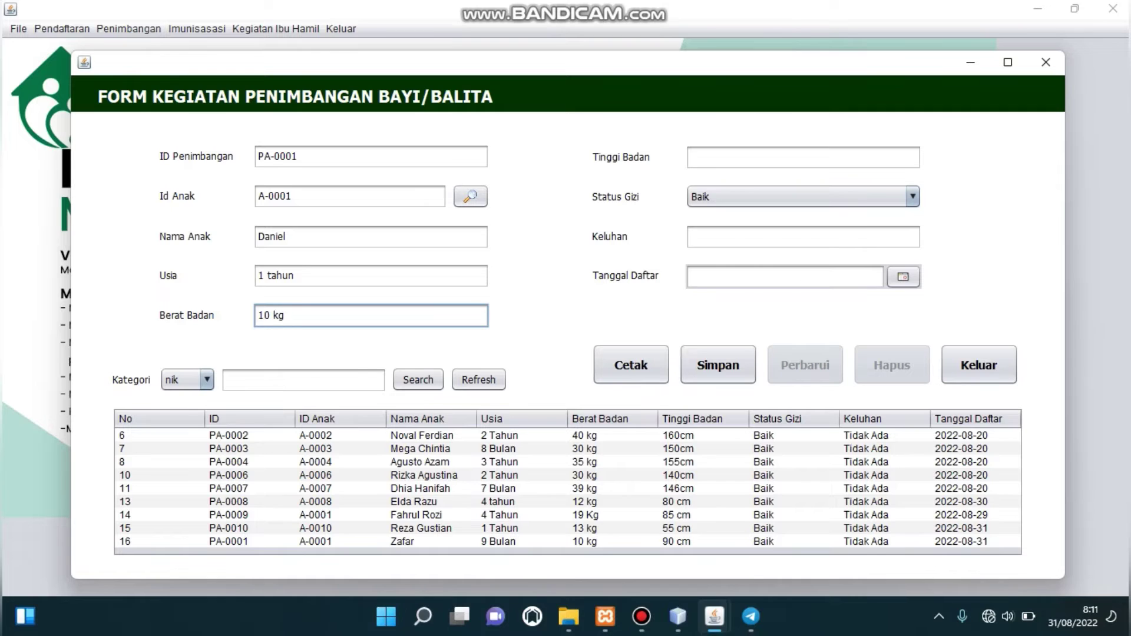
{"action": "key", "text": "Return"}
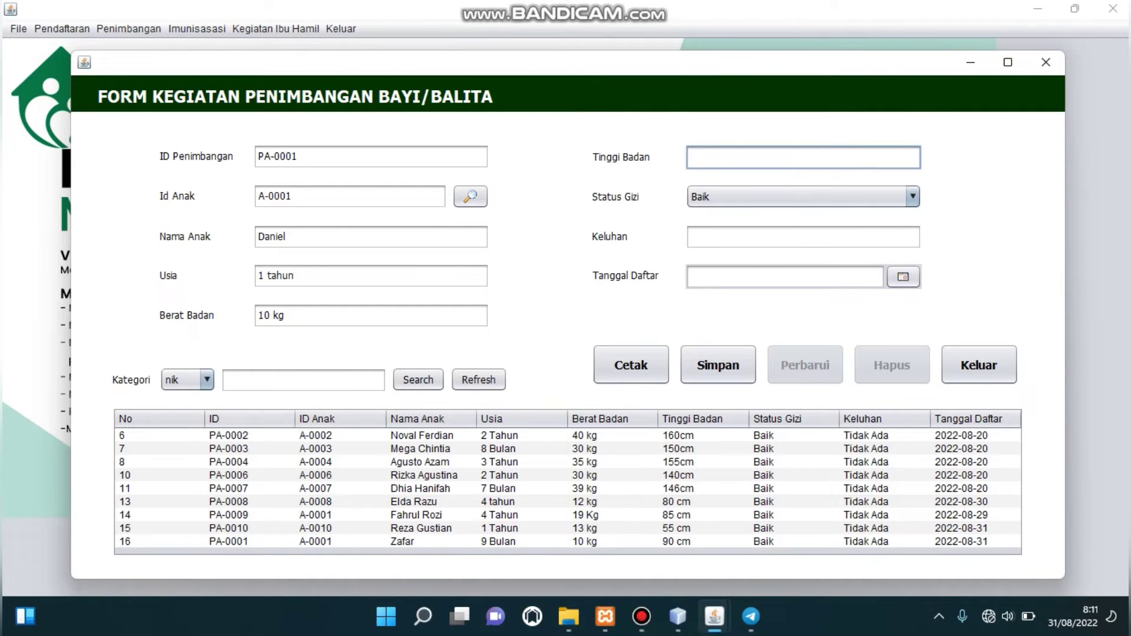
{"action": "type", "text": "59 cm"}
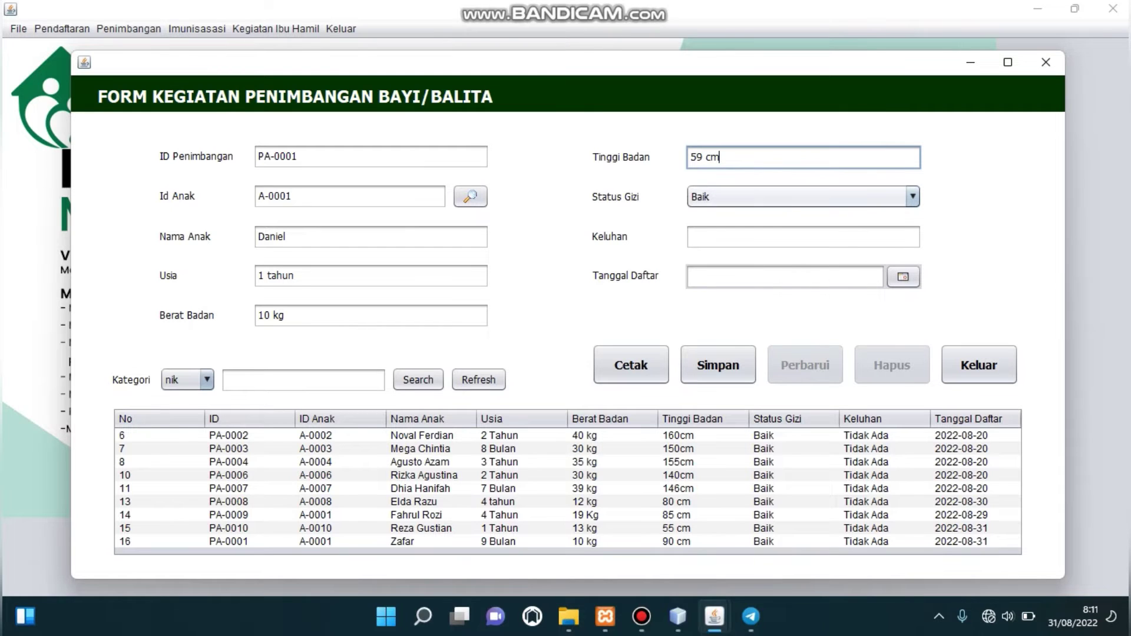
{"action": "left_click", "coordinate": [796, 197]}
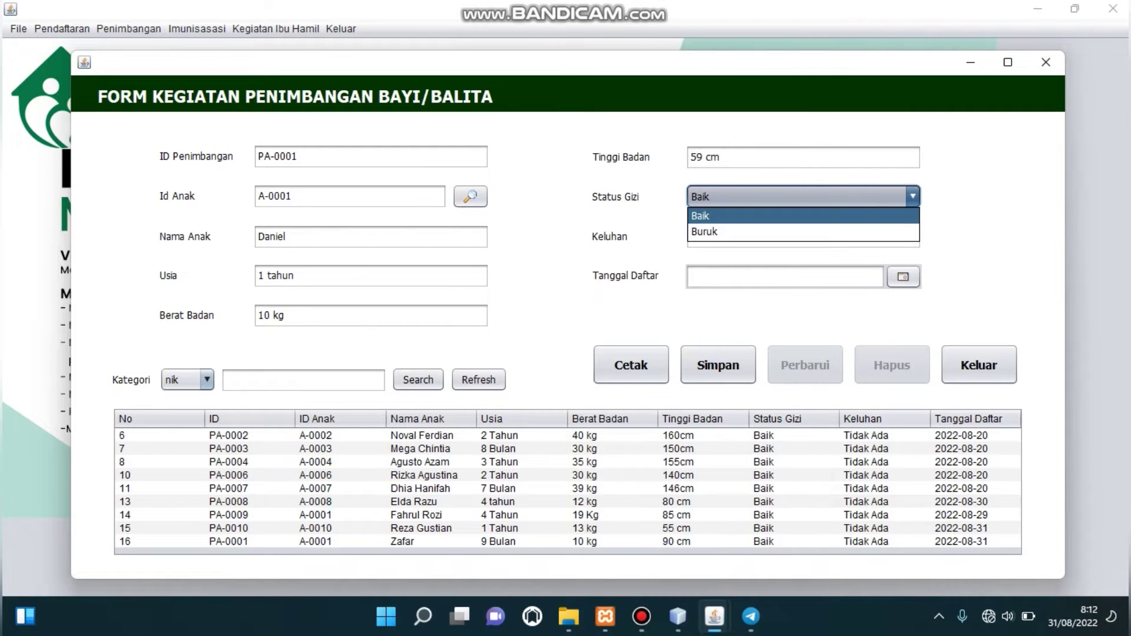
{"action": "key", "text": "Return"}
{"action": "left_click", "coordinate": [803, 236]}
{"action": "type", "text": "T"}
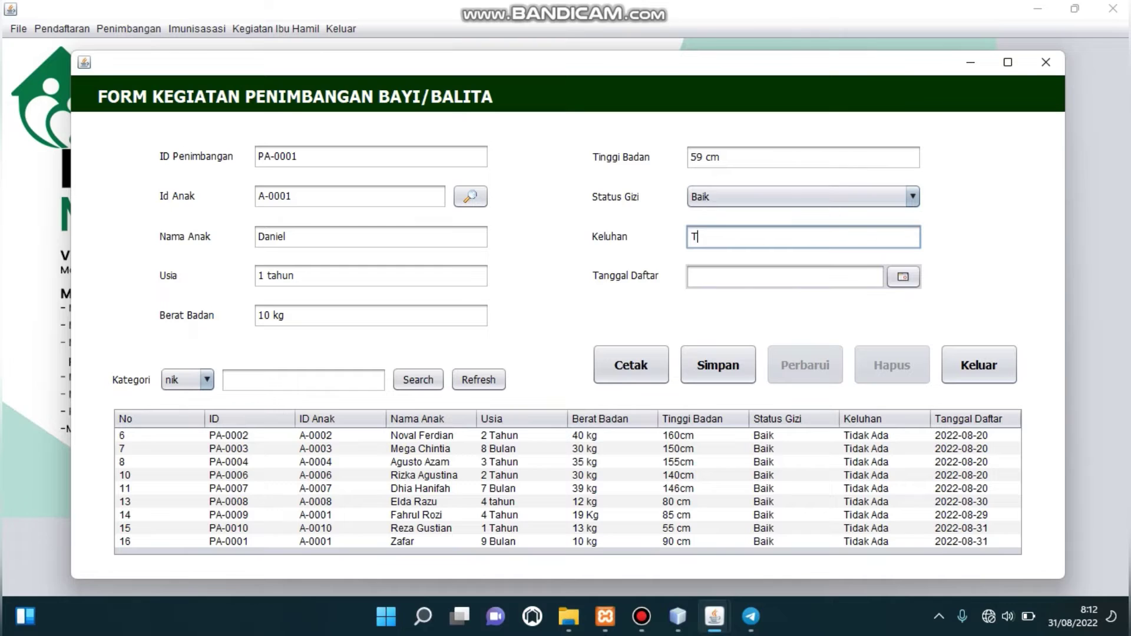
{"action": "type", "text": "idak Ada"}
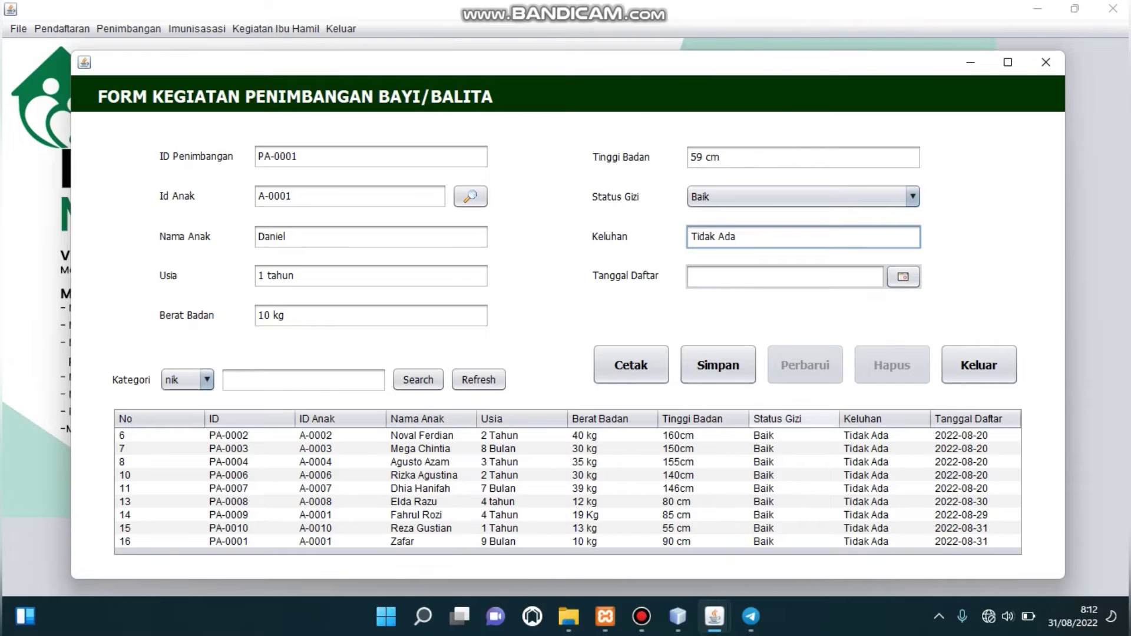
{"action": "left_click", "coordinate": [904, 276]}
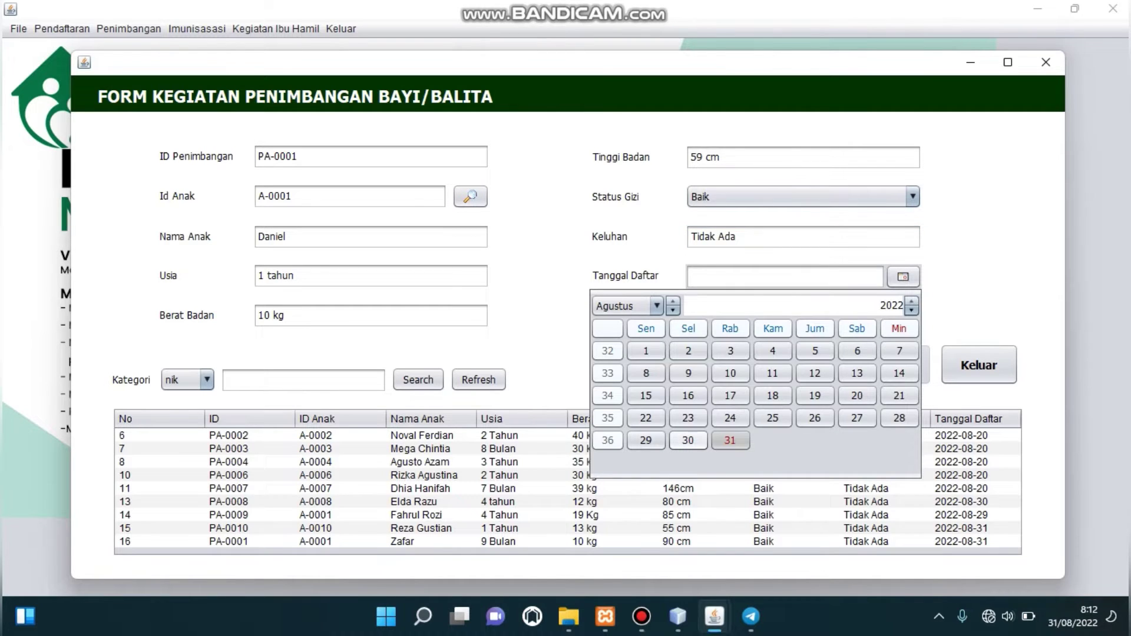
{"action": "left_click", "coordinate": [730, 440]}
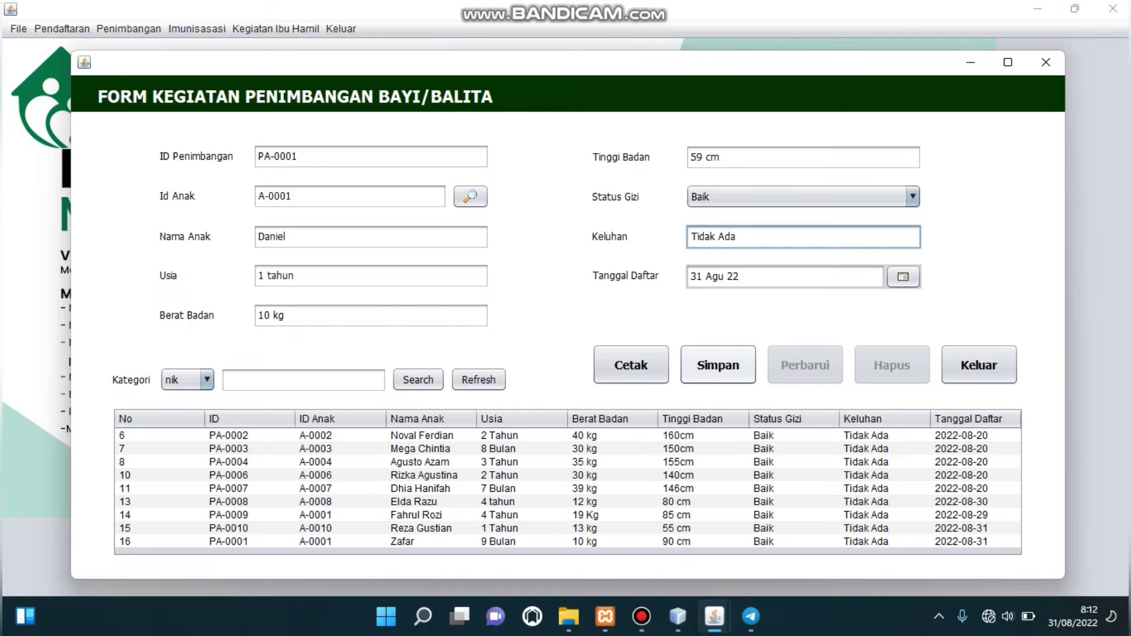
{"action": "left_click", "coordinate": [719, 364]}
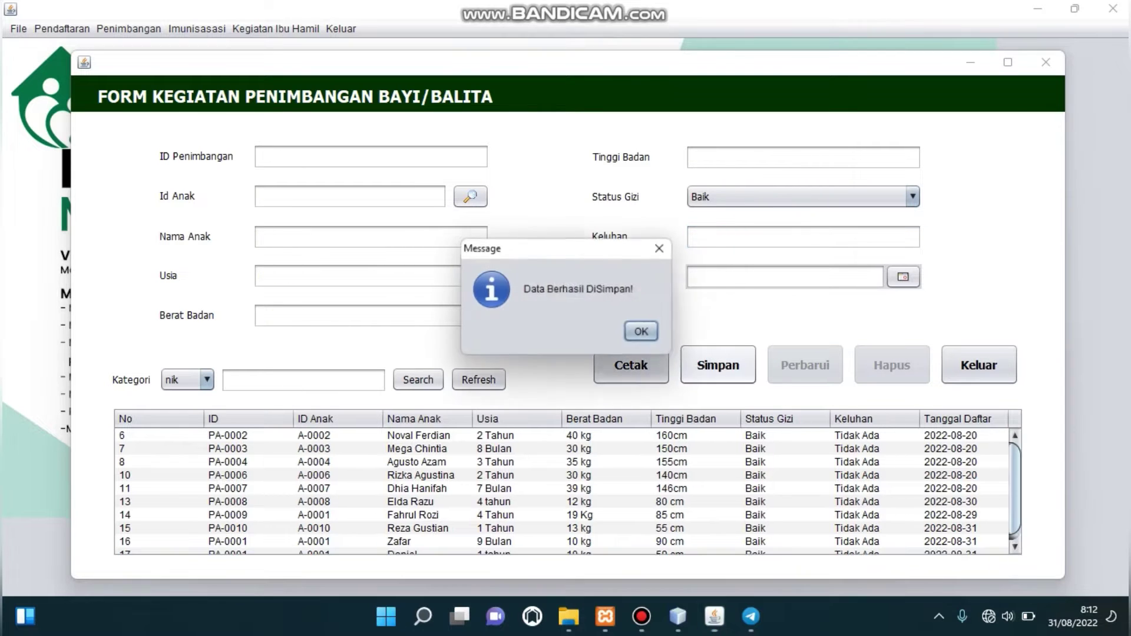
{"action": "left_click", "coordinate": [645, 333]}
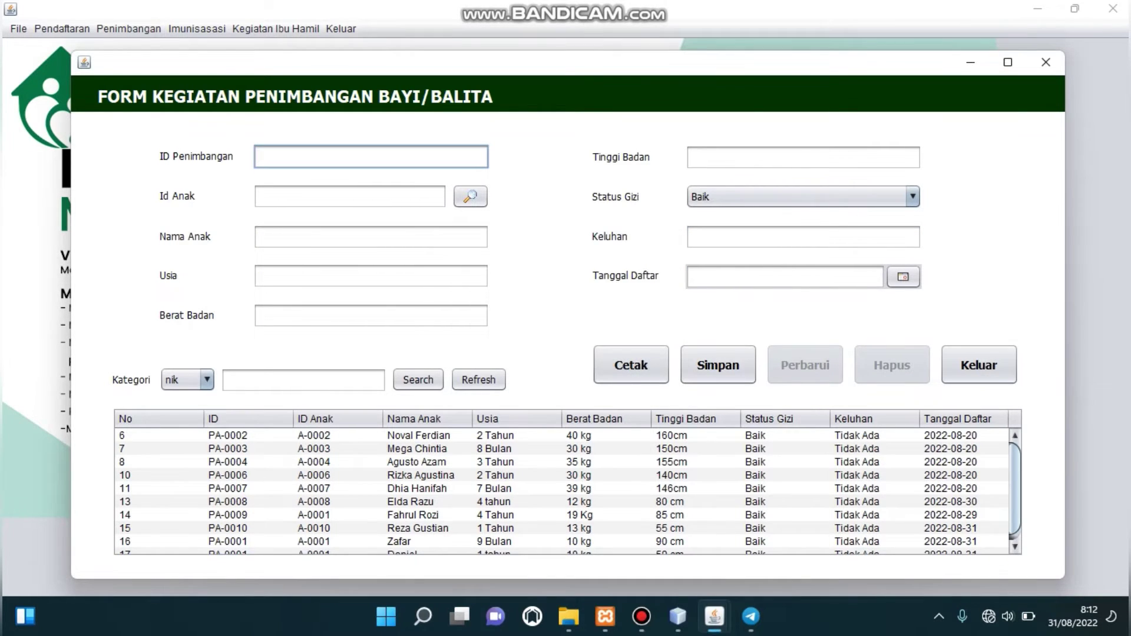
Change Daniel's row 17 Berat Badan from 10 kg to 15 kg and confirm the update.
{"action": "scroll", "coordinate": [1014, 489], "scroll_direction": "down", "scroll_amount": 1}
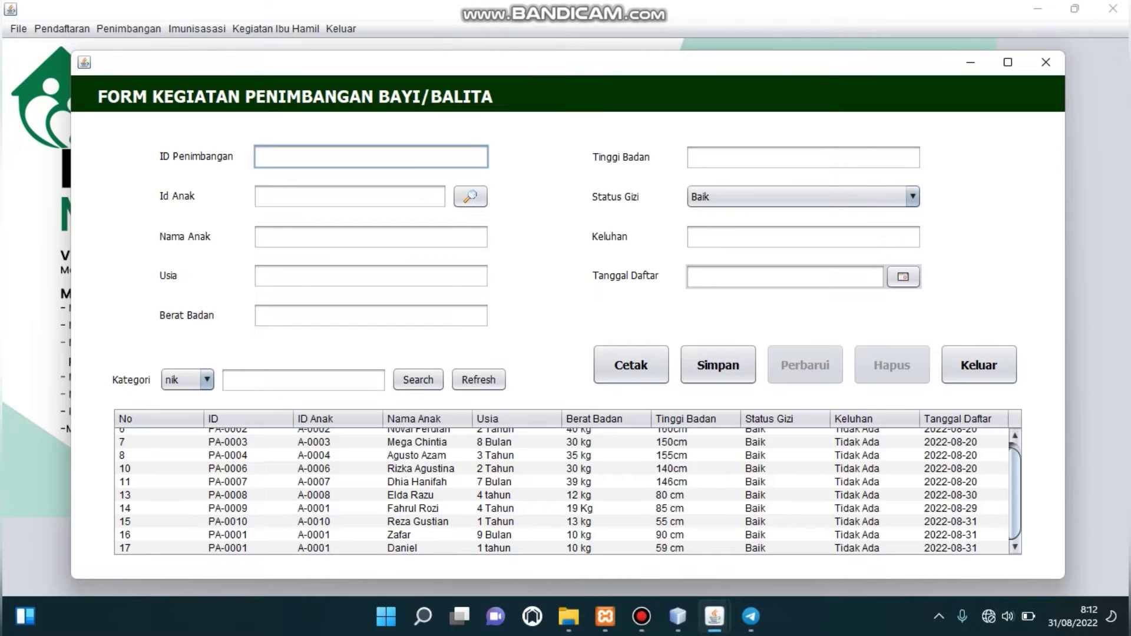
{"action": "left_click", "coordinate": [413, 548]}
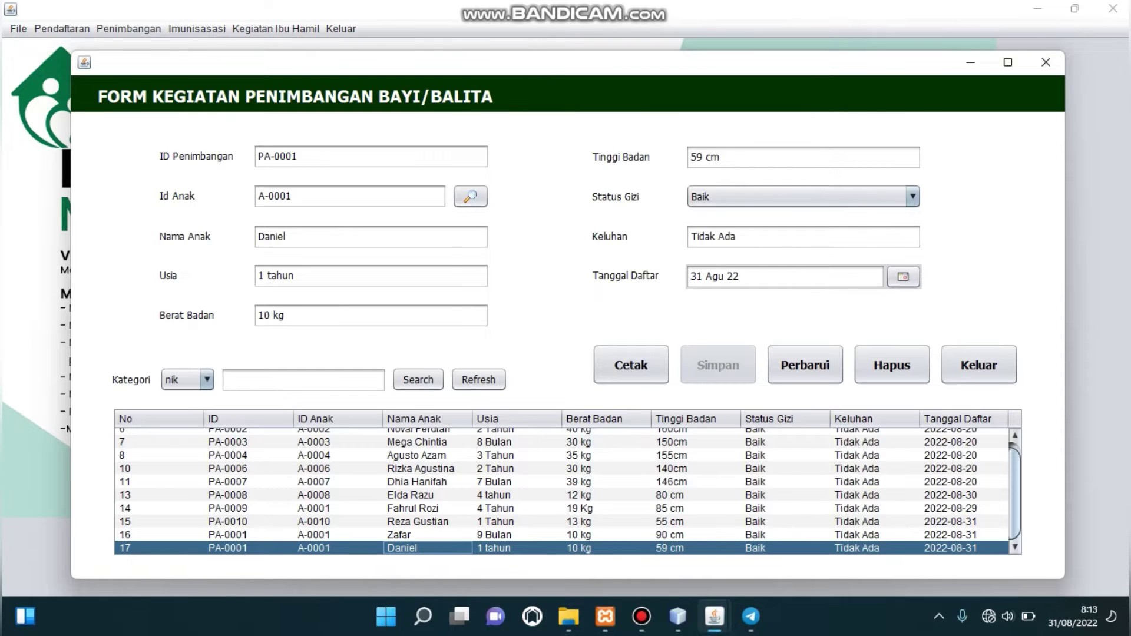
{"action": "left_click", "coordinate": [269, 315]}
{"action": "key", "text": "BackSpace"}
{"action": "type", "text": "5"}
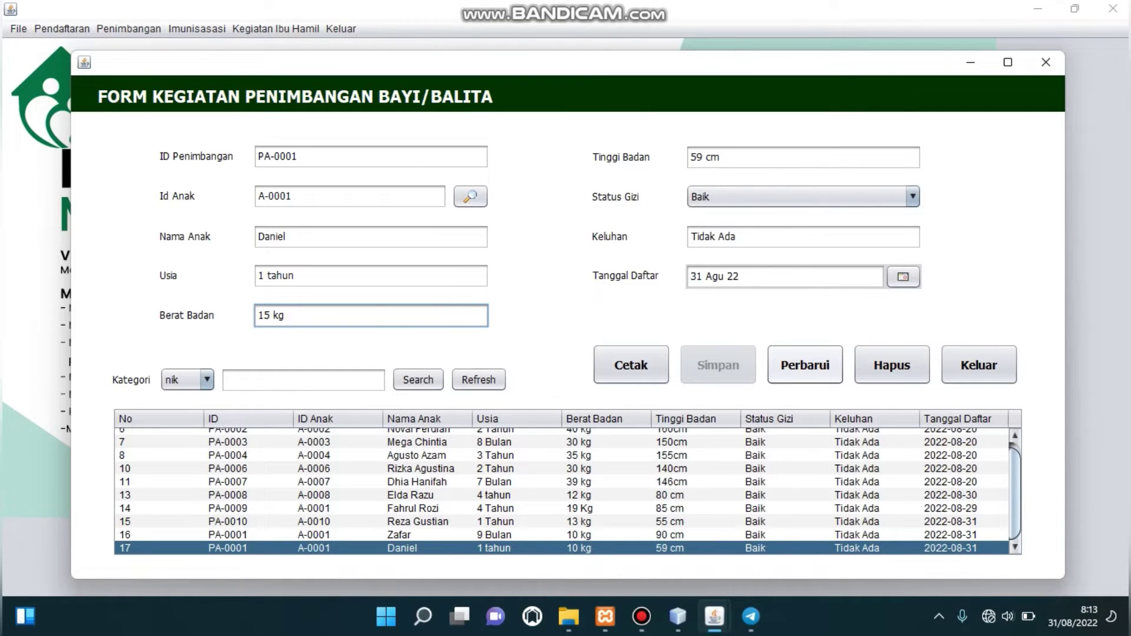
{"action": "left_click", "coordinate": [805, 365]}
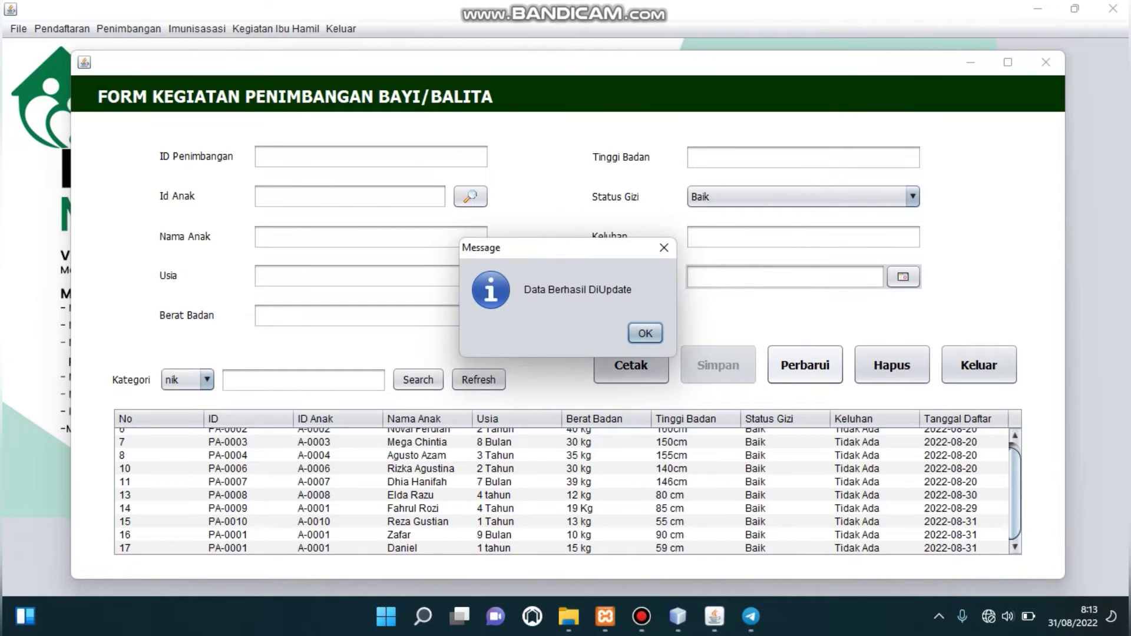
{"action": "key", "text": "Return"}
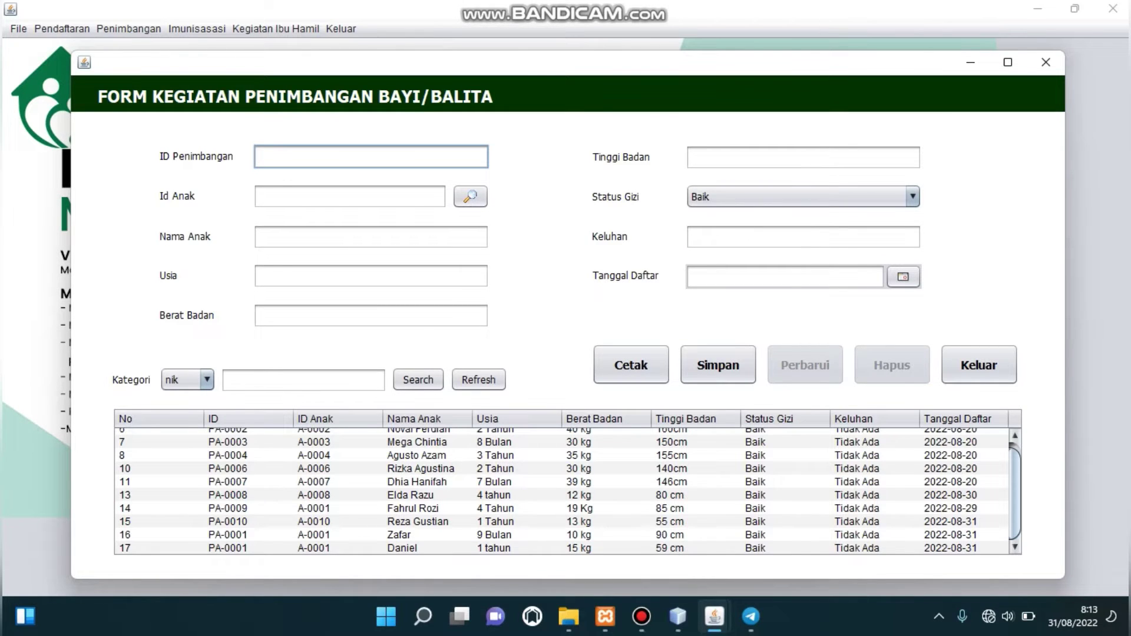
{"action": "left_click", "coordinate": [517, 548]}
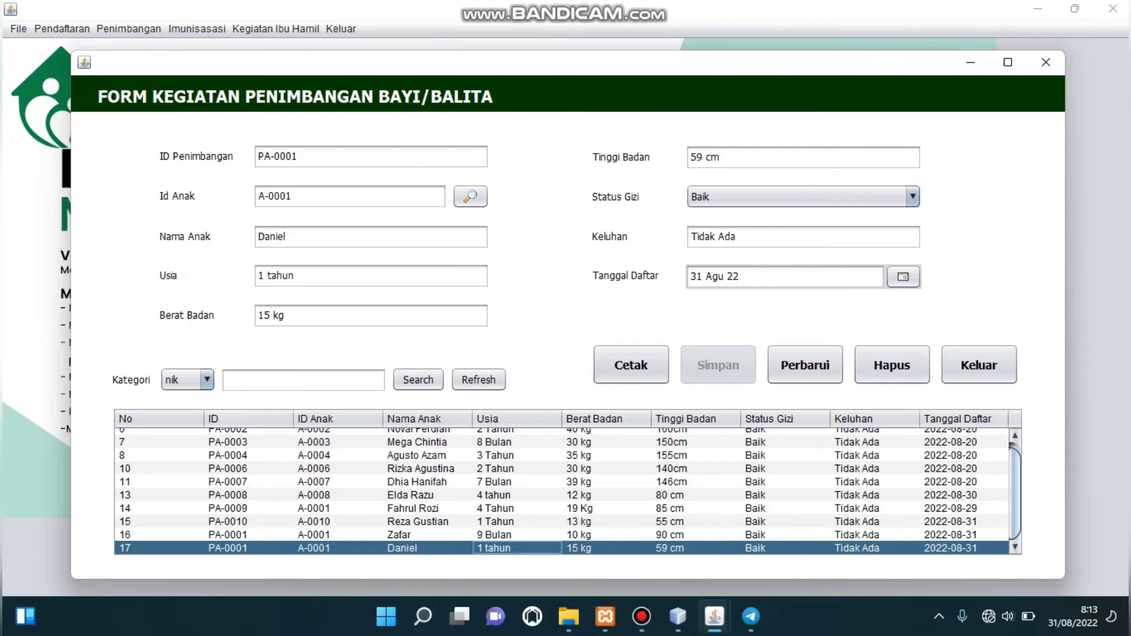
Delete Daniel's row 17 weighing record with Hapus and confirm both prompts.
{"action": "left_click", "coordinate": [338, 548]}
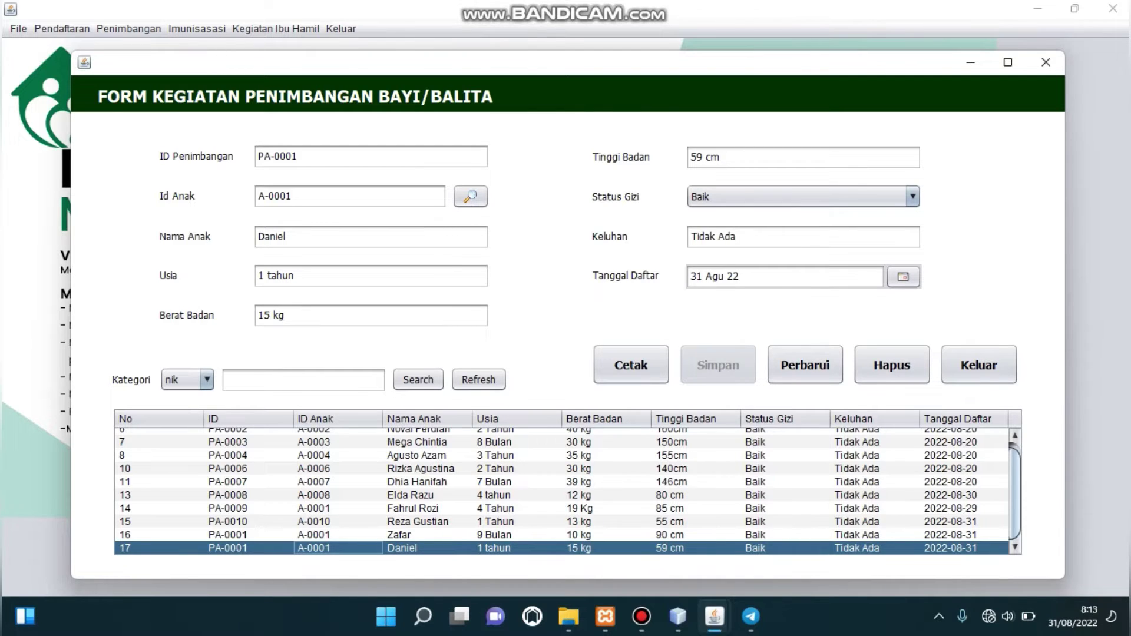
{"action": "left_click", "coordinate": [892, 365]}
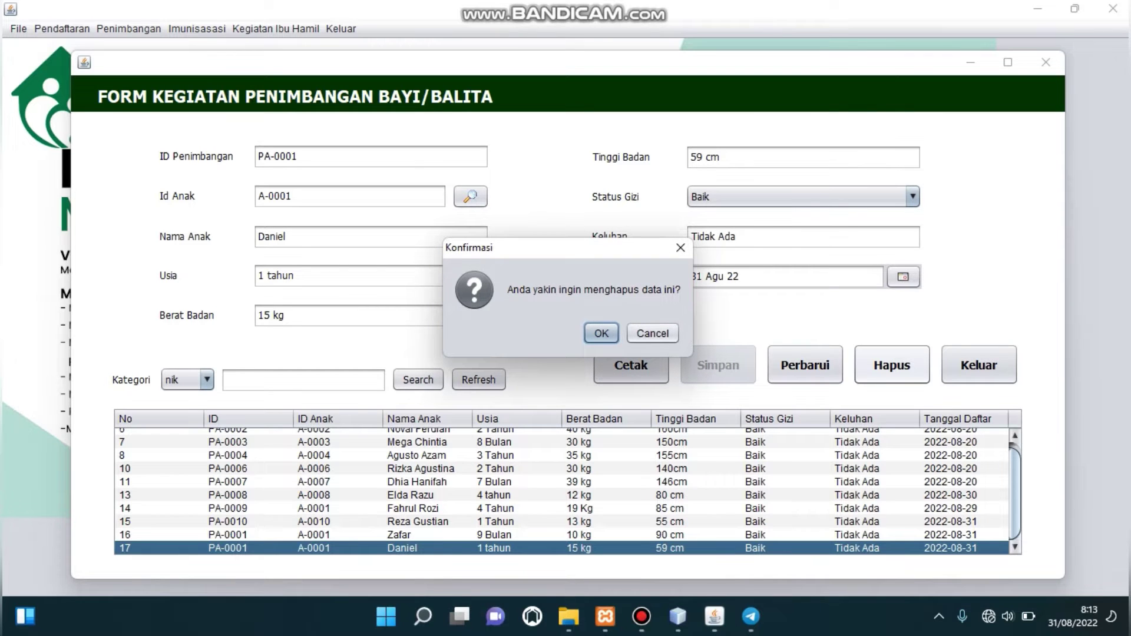
{"action": "left_click", "coordinate": [601, 333]}
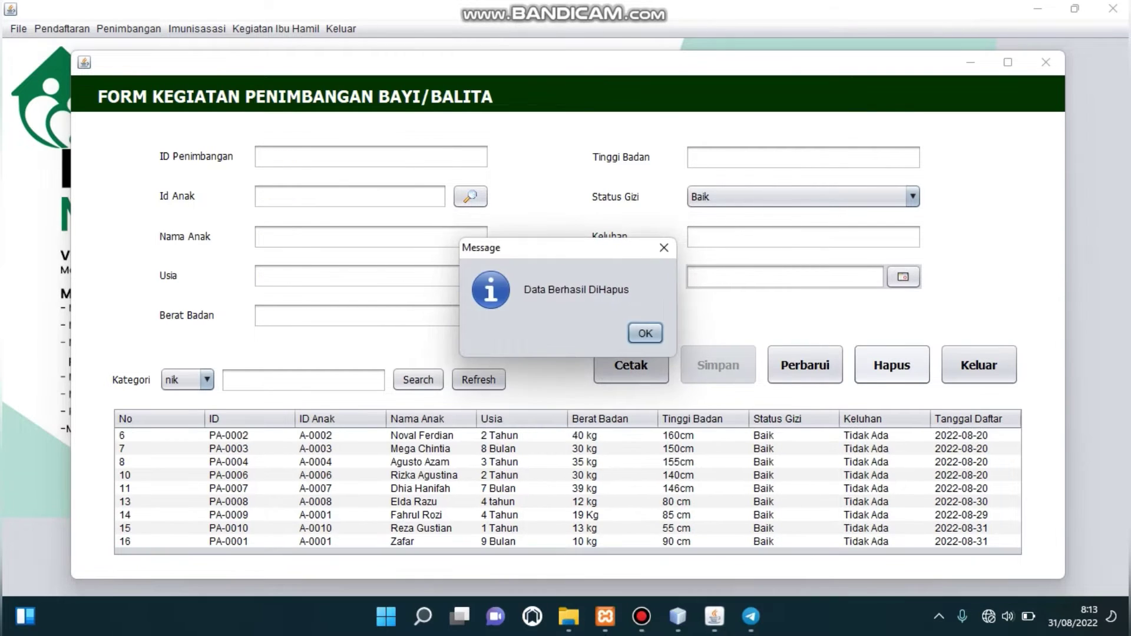
{"action": "left_click", "coordinate": [645, 333]}
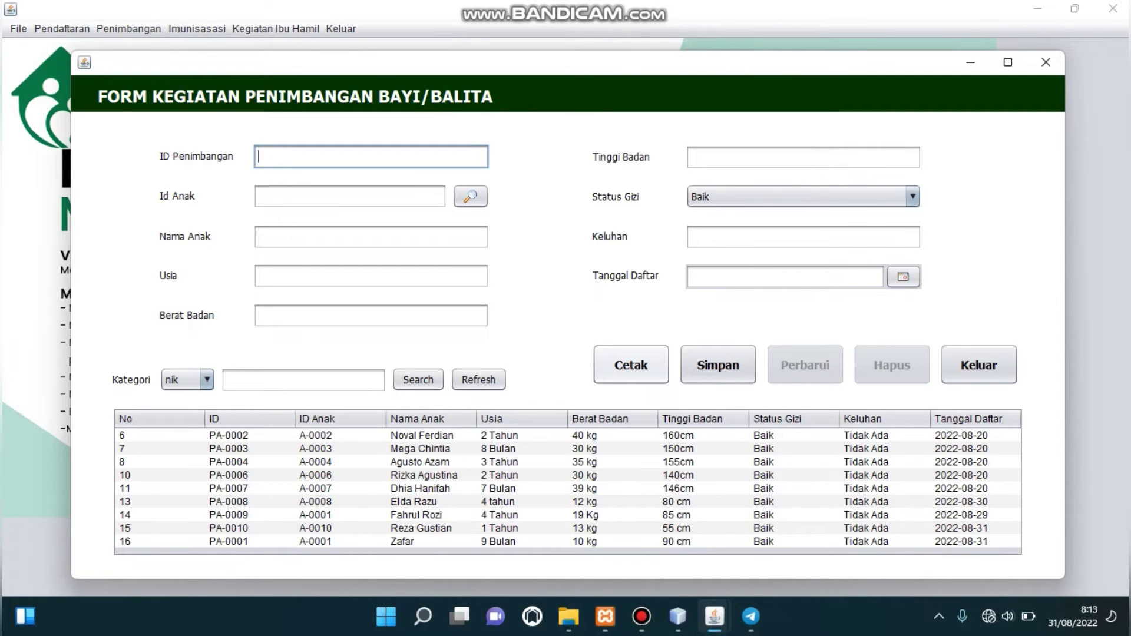
{"action": "left_click", "coordinate": [632, 365]}
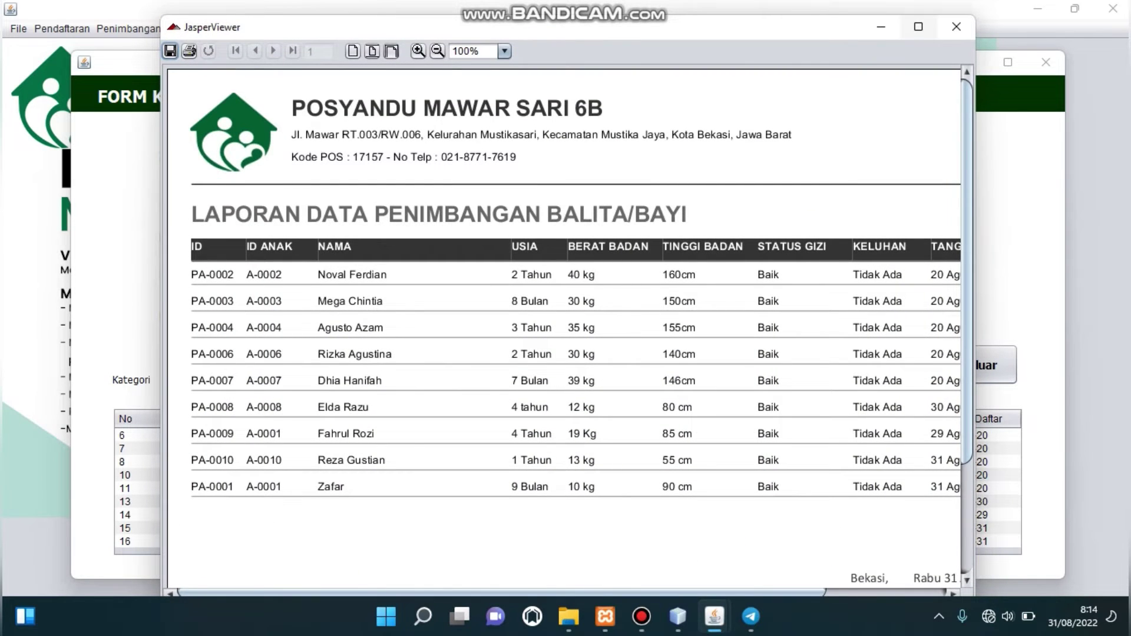
{"action": "left_click", "coordinate": [918, 27]}
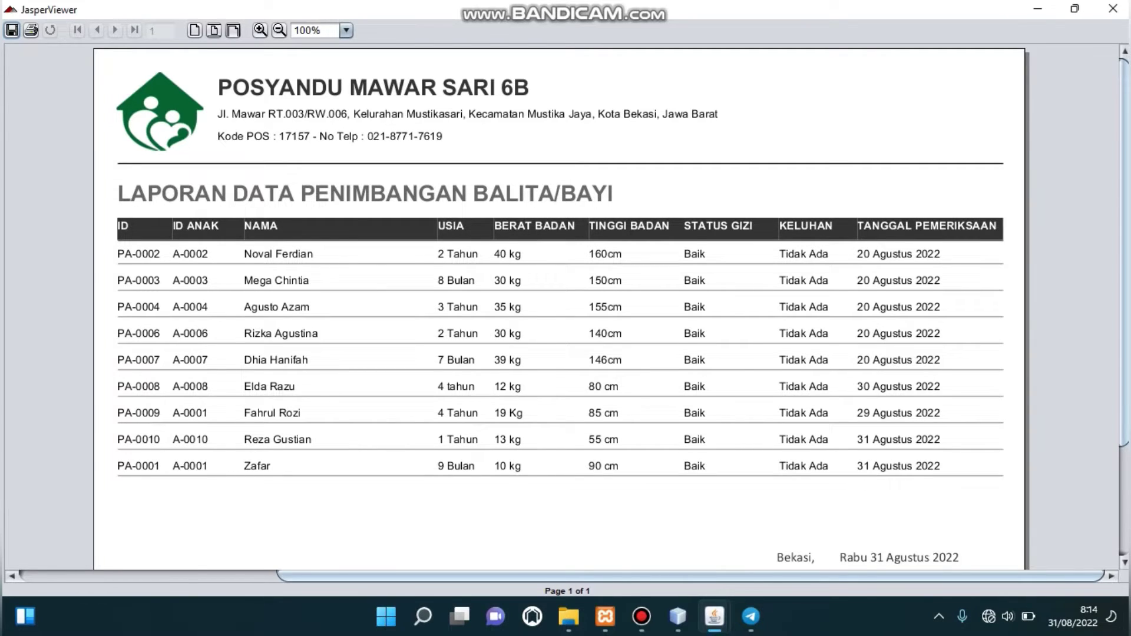
{"action": "left_click", "coordinate": [279, 30]}
{"action": "left_click", "coordinate": [1113, 9]}
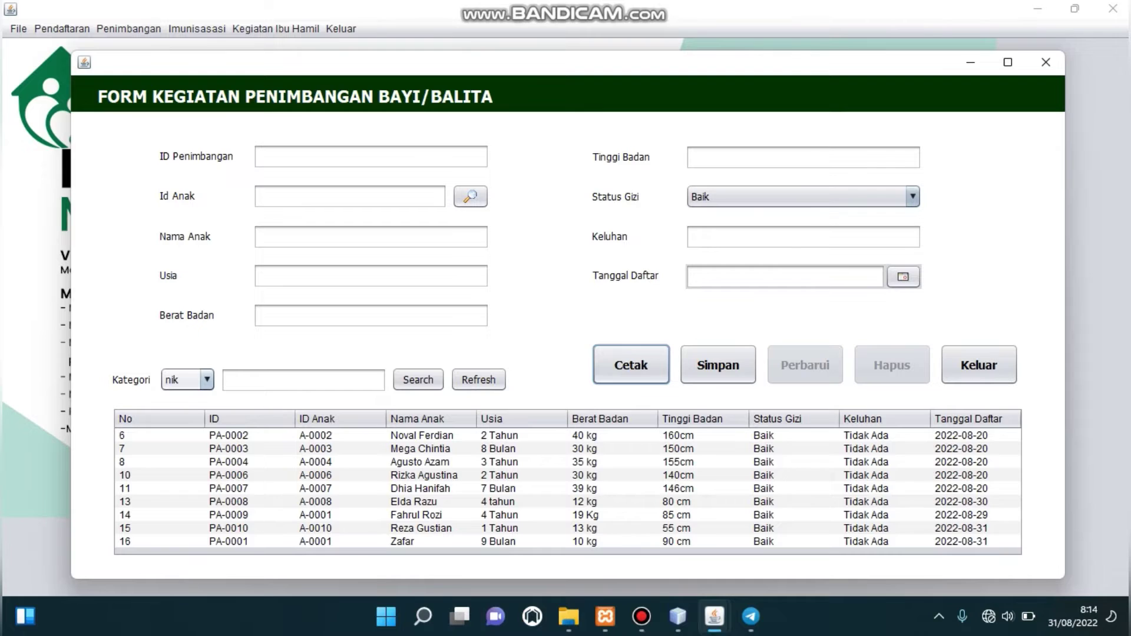
{"action": "left_click", "coordinate": [206, 380]}
Search the weighing records by nama for 'Zafar' and load the result into the form.
{"action": "key", "text": "Return"}
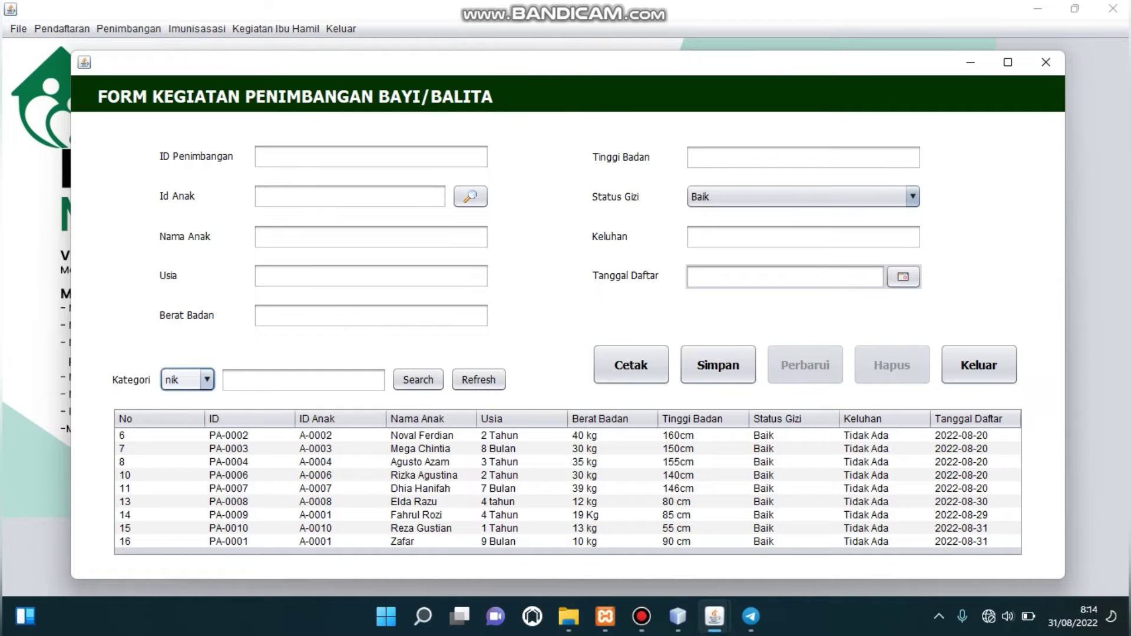
{"action": "key", "text": "Down"}
{"action": "key", "text": "Down"}
{"action": "key", "text": "Return"}
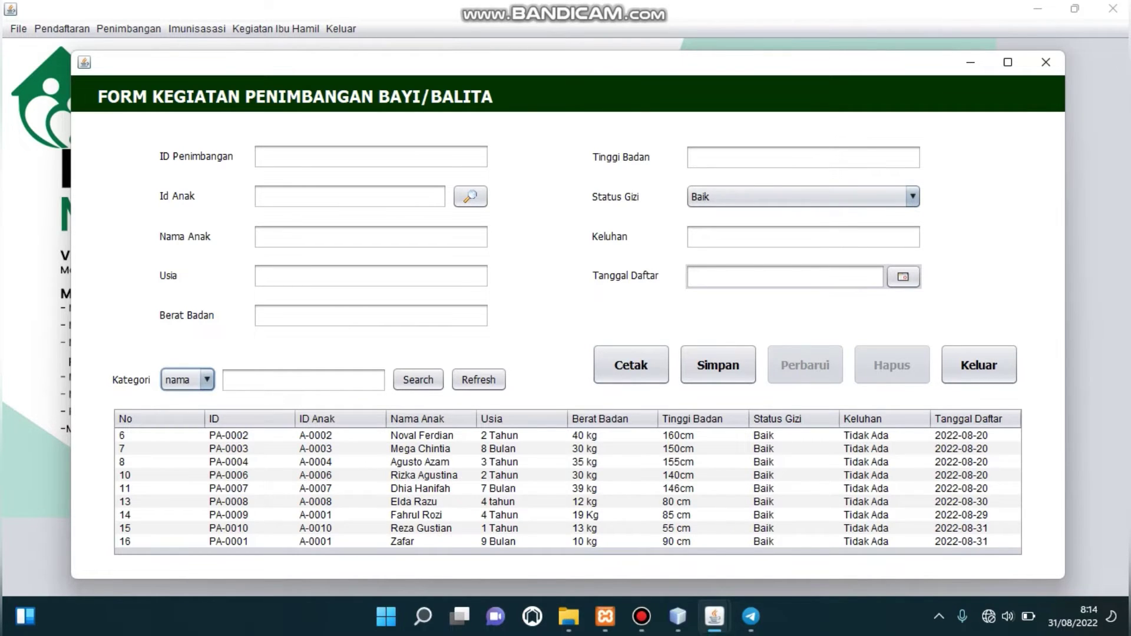
{"action": "left_click", "coordinate": [304, 380]}
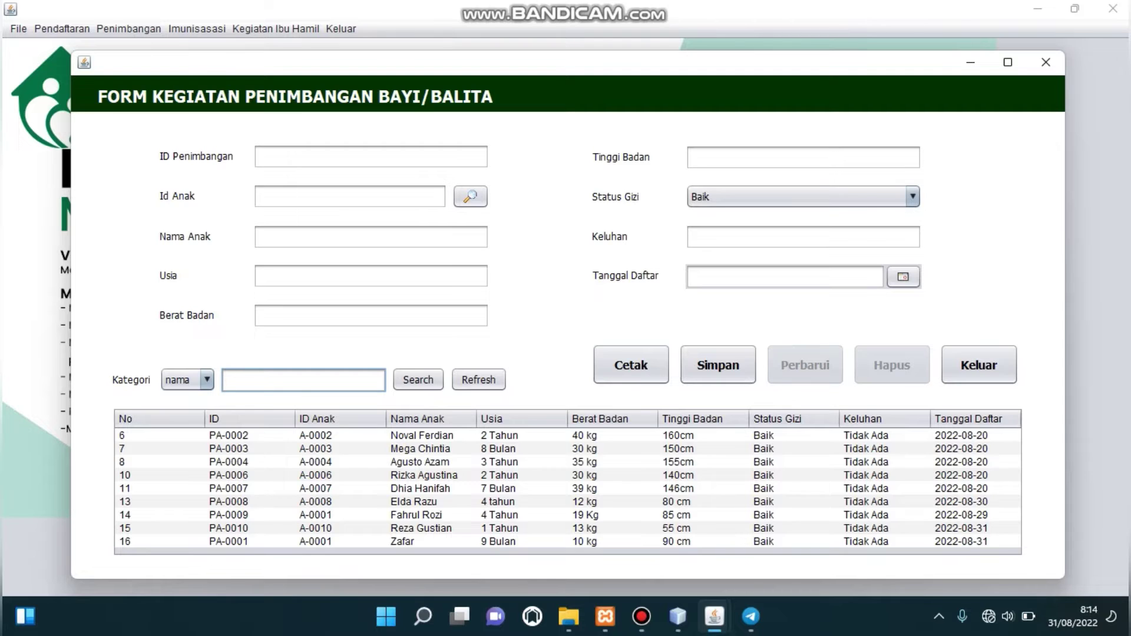
{"action": "type", "text": "Zafar"}
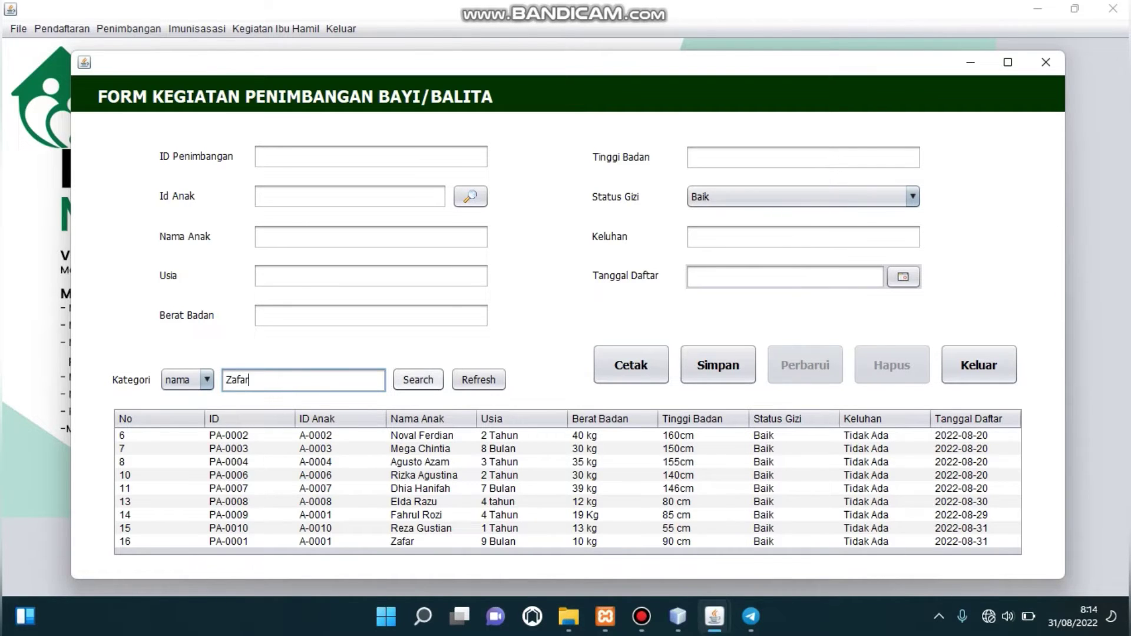
{"action": "left_click", "coordinate": [418, 380]}
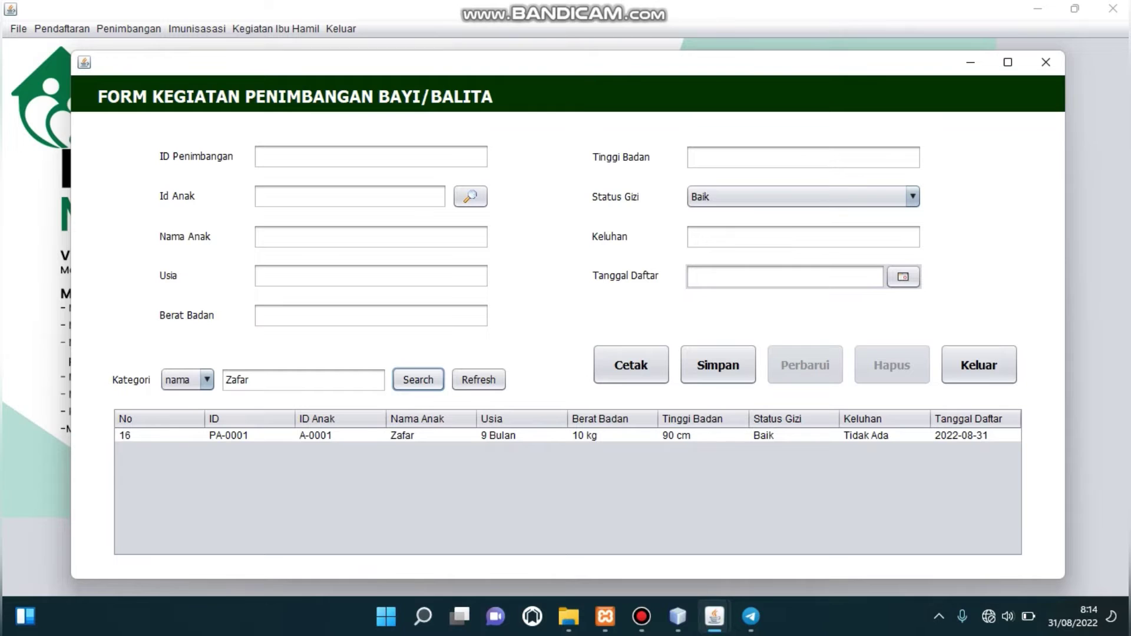
{"action": "left_click", "coordinate": [430, 435]}
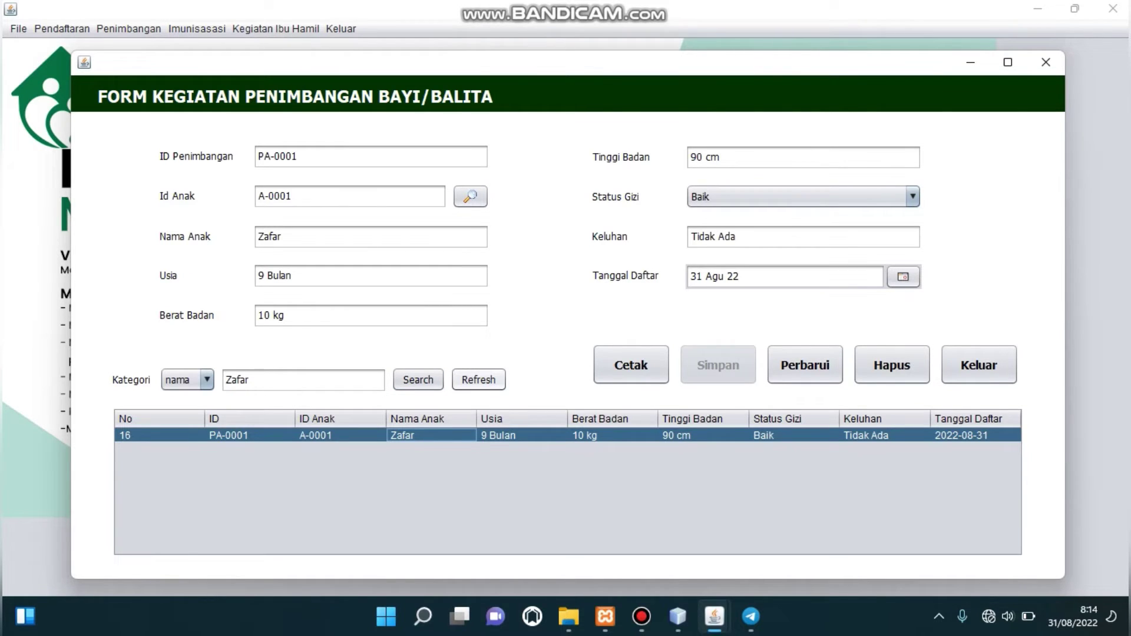
Refresh to show all nine records and browse the rows with the arrow keys.
{"action": "left_click", "coordinate": [478, 380]}
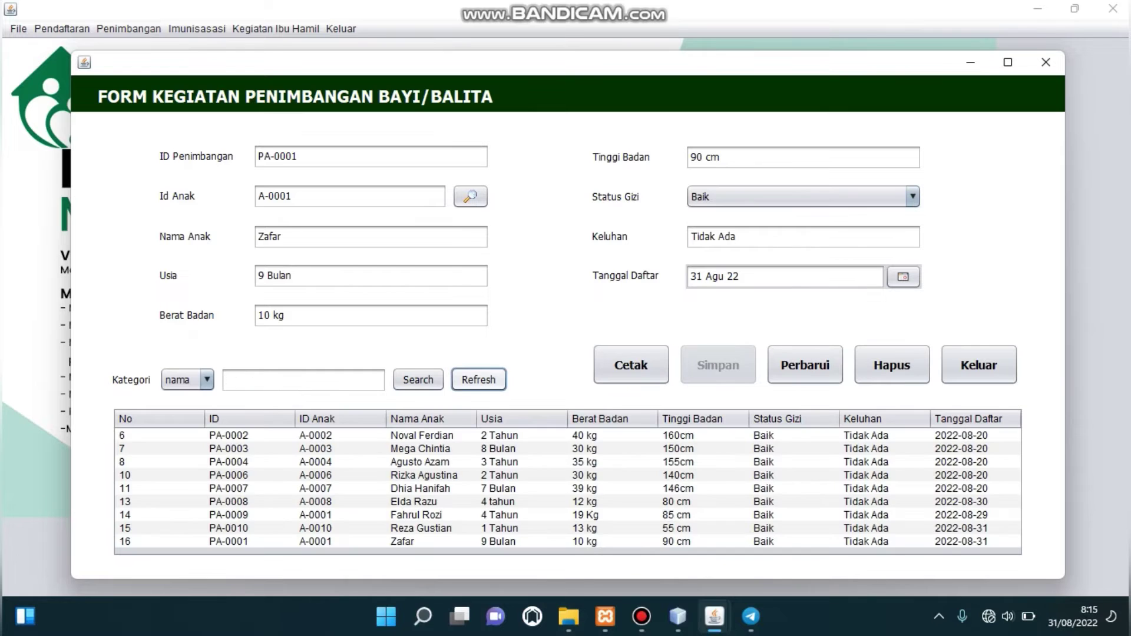
{"action": "left_click", "coordinate": [412, 462]}
{"action": "key", "text": "Down"}
{"action": "key", "text": "Up"}
{"action": "key", "text": "Up"}
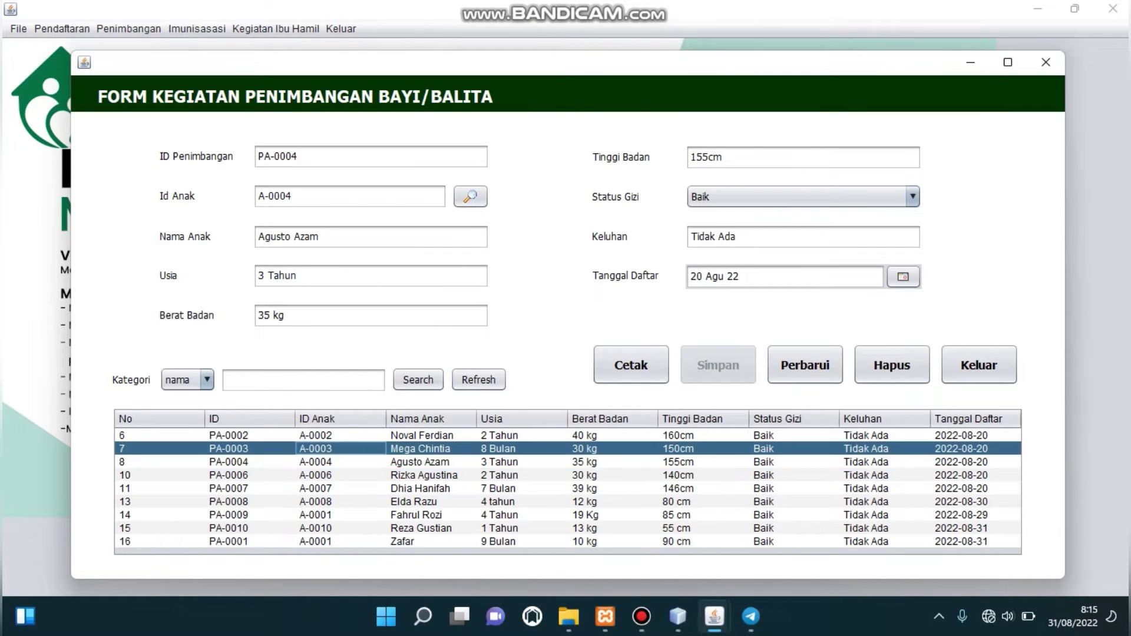
{"action": "key", "text": "Down"}
{"action": "key", "text": "Up"}
{"action": "key", "text": "Up"}
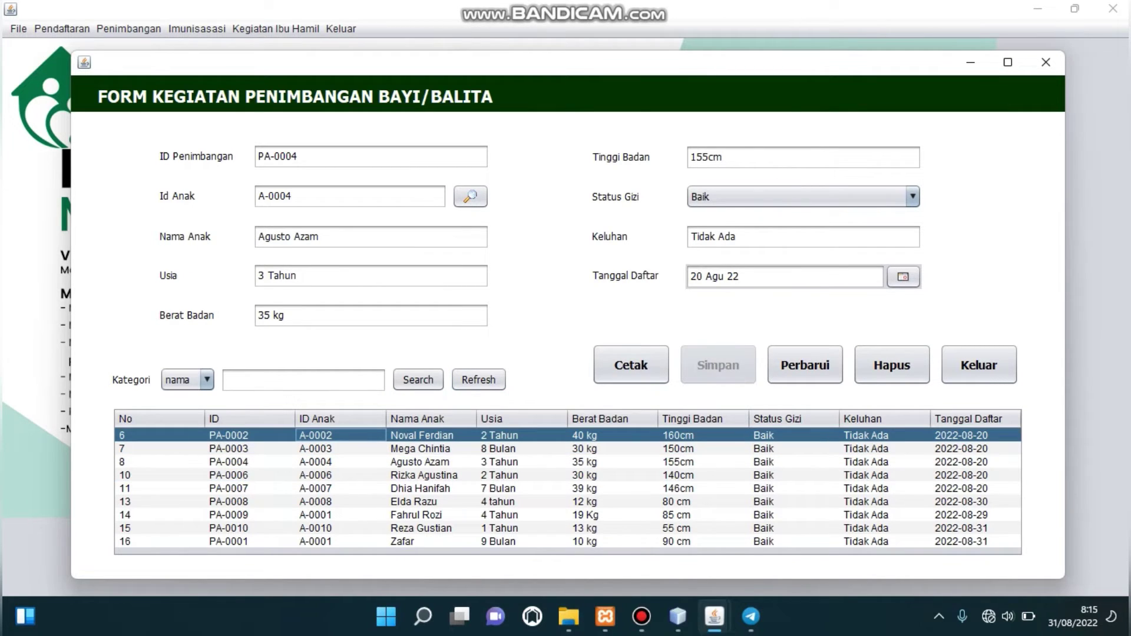
{"action": "key", "text": "Down"}
{"action": "key", "text": "Down"}
{"action": "key", "text": "Down"}
{"action": "key", "text": "Down"}
{"action": "key", "text": "Down"}
{"action": "key", "text": "Down"}
{"action": "key", "text": "Down"}
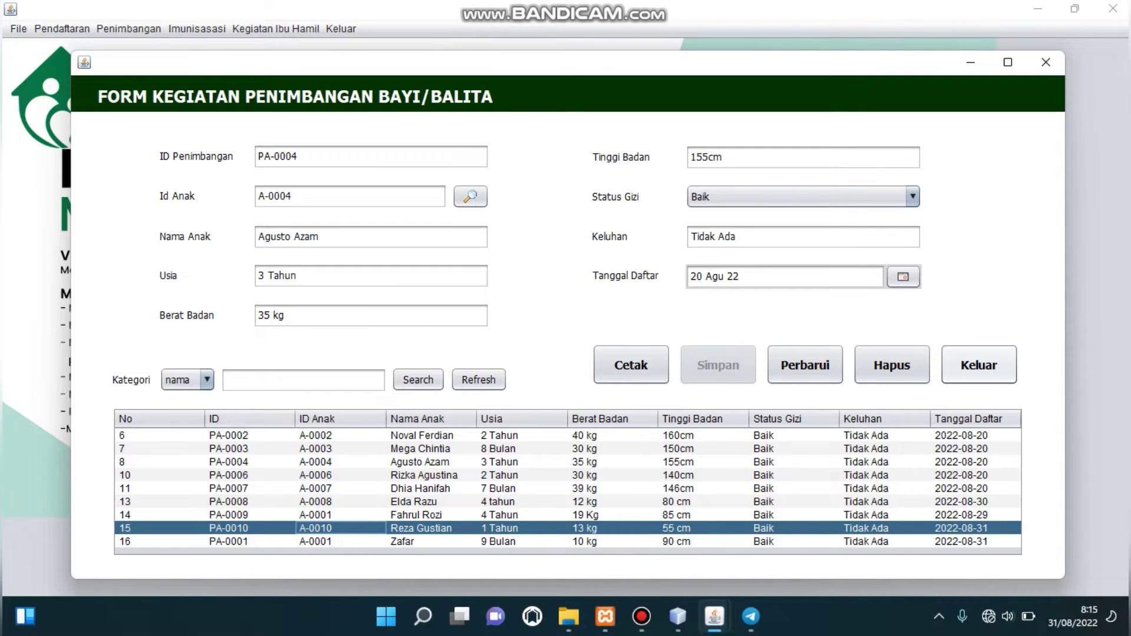
Close the weighing form, confirming with Yes, and open the Imunisasi form.
{"action": "left_click", "coordinate": [979, 365]}
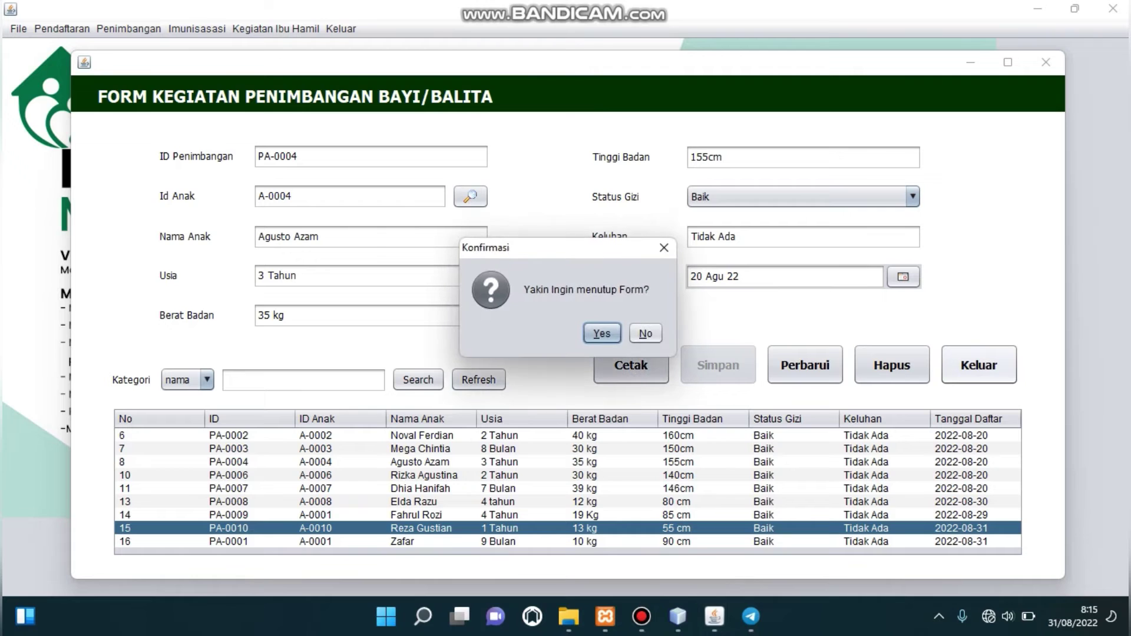
{"action": "key", "text": "Return"}
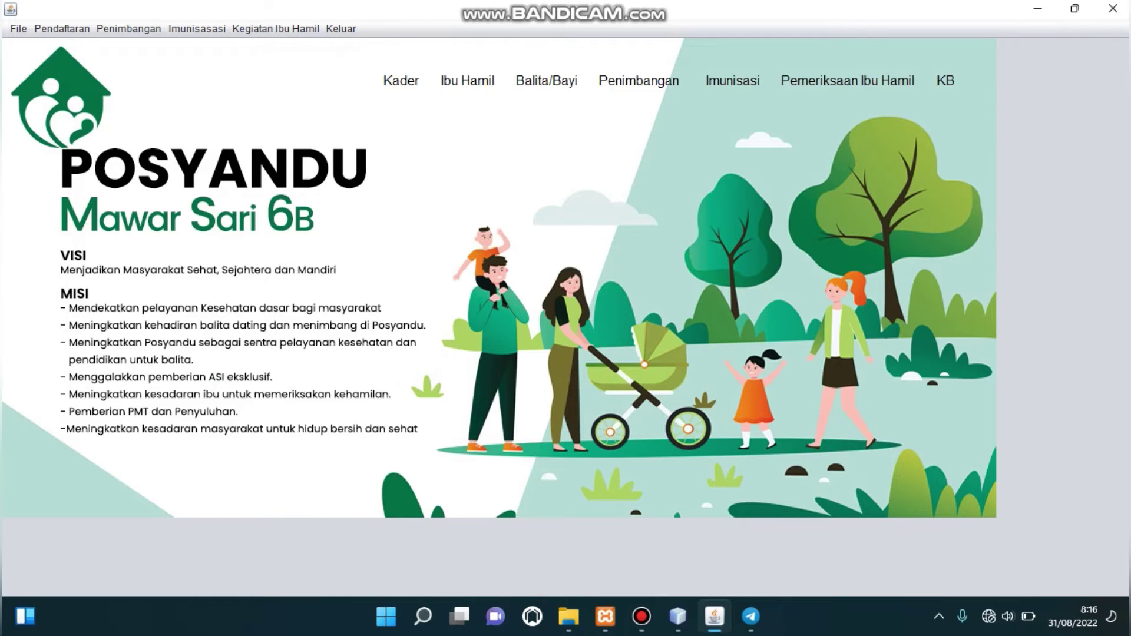
{"action": "left_click", "coordinate": [197, 28]}
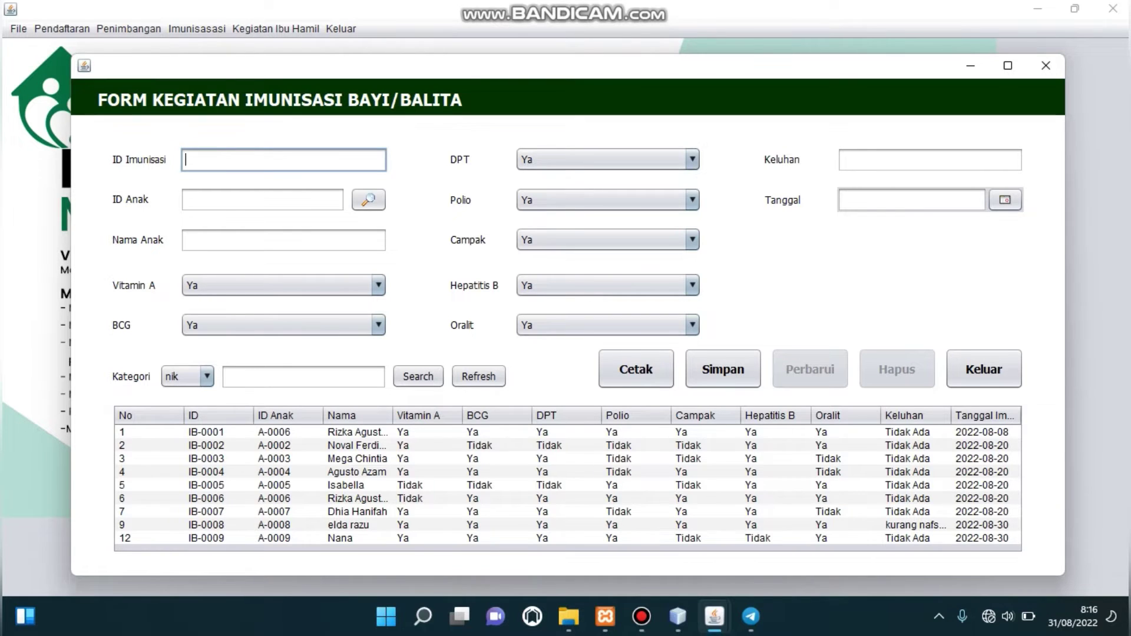
{"action": "type", "text": "IB-0001"}
{"action": "key", "text": "BackSpace"}
{"action": "type", "text": "10"}
{"action": "left_click", "coordinate": [262, 199]}
{"action": "type", "text": "A001"}
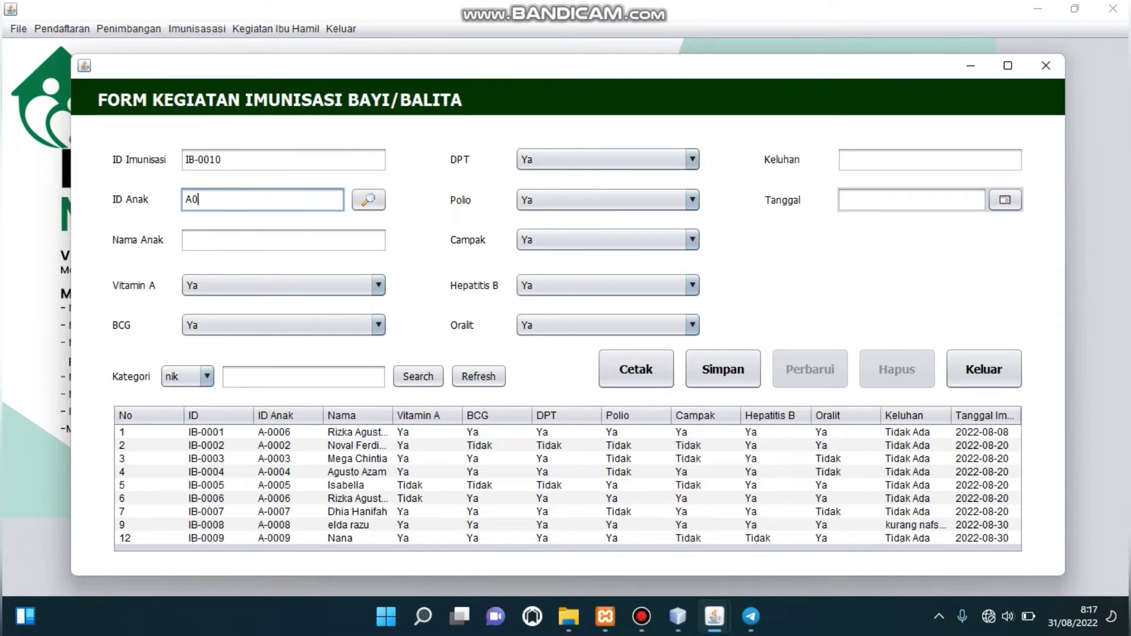
{"action": "key", "text": "BackSpace"}
{"action": "key", "text": "BackSpace"}
{"action": "key", "text": "BackSpace"}
{"action": "type", "text": "-0010"}
{"action": "left_click", "coordinate": [283, 240]}
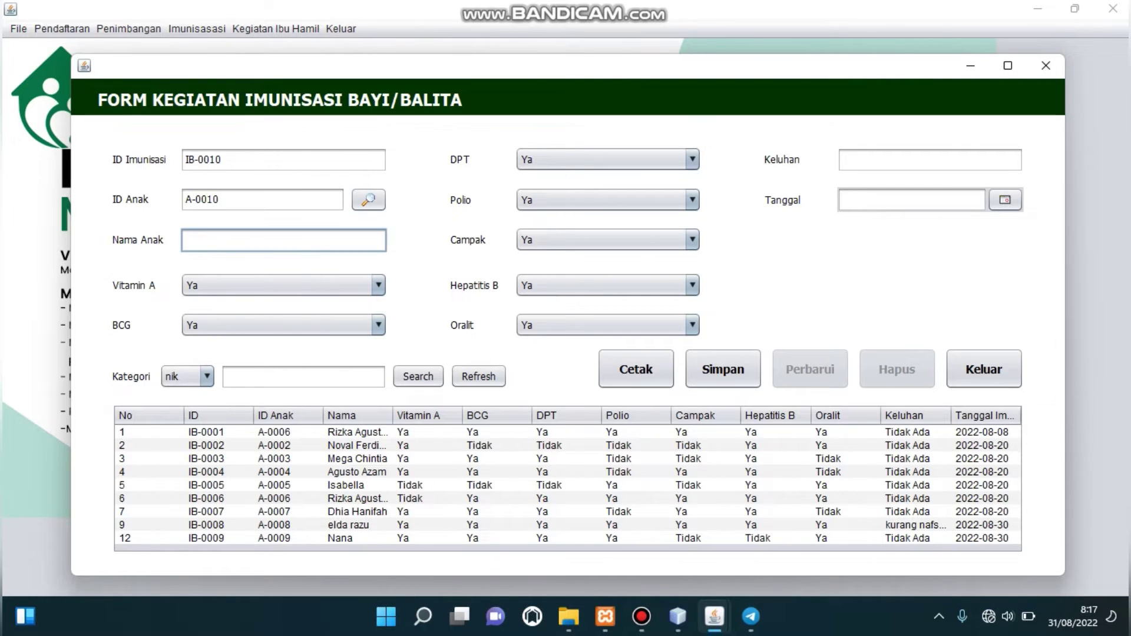
{"action": "type", "text": "Kurniawan"}
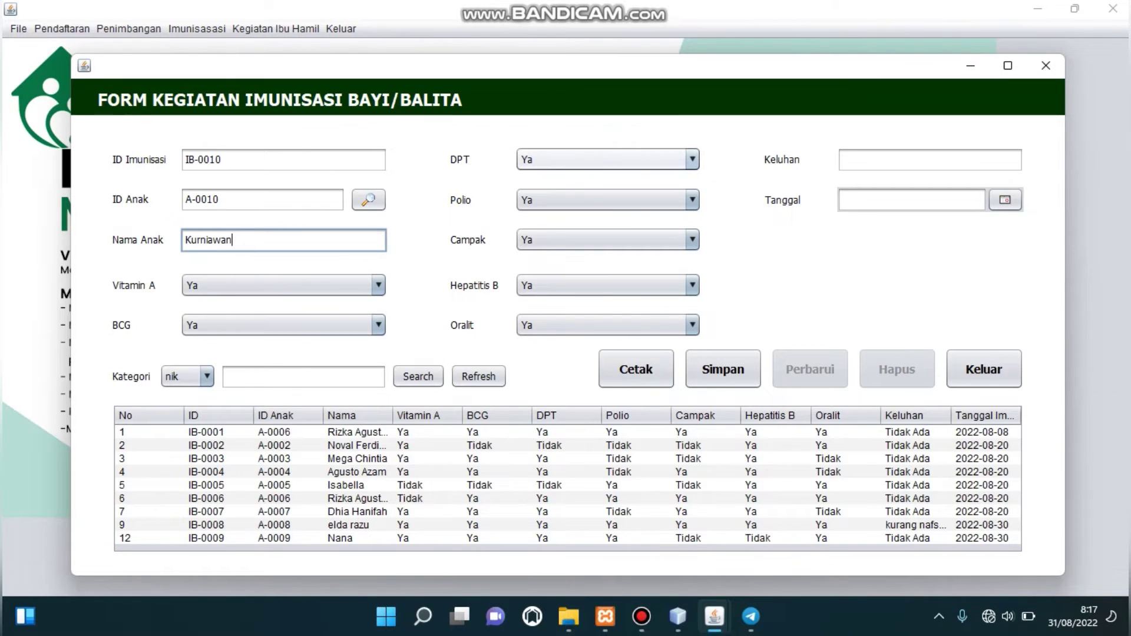
Set both the DPT and Oralit choices to Tidak.
{"action": "left_click", "coordinate": [607, 159]}
{"action": "left_click", "coordinate": [548, 192]}
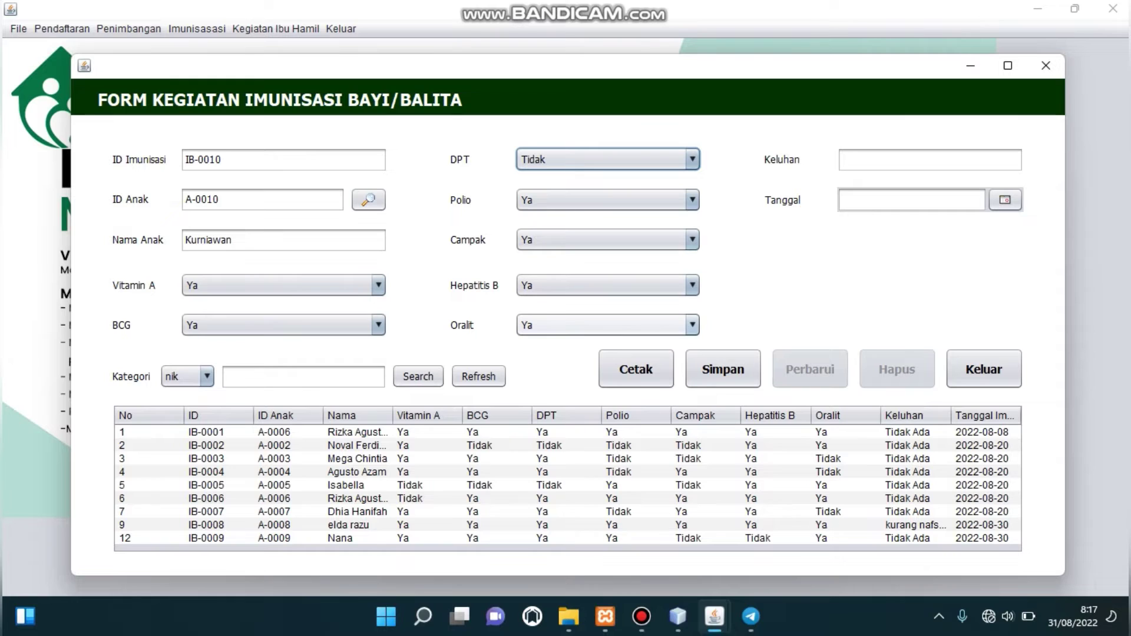
{"action": "left_click", "coordinate": [607, 324]}
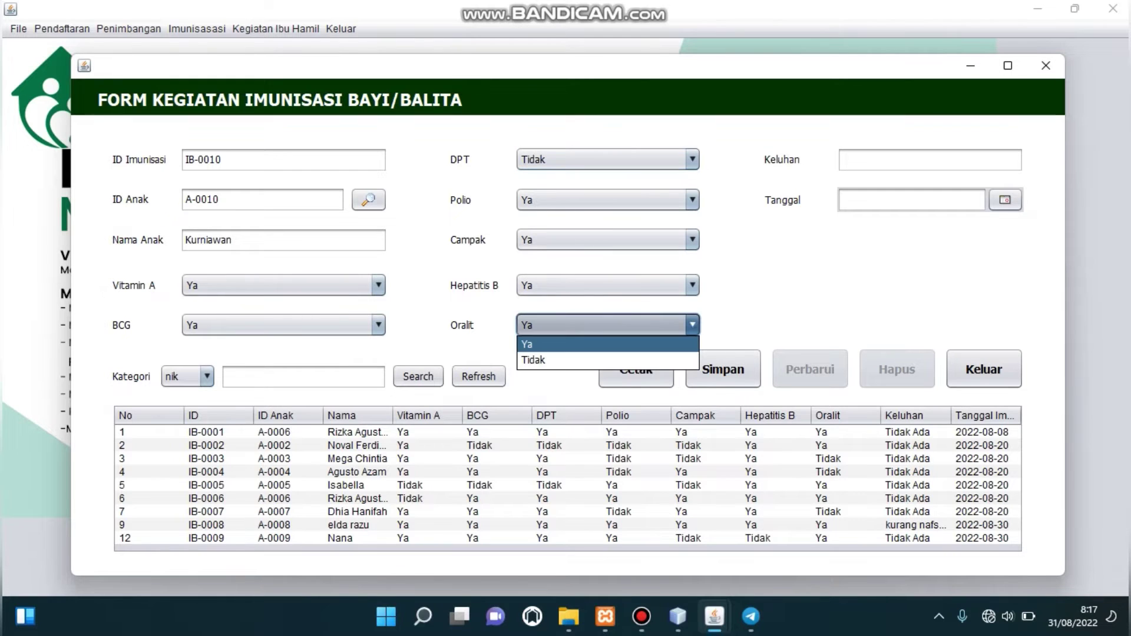
{"action": "key", "text": "Down"}
{"action": "key", "text": "Return"}
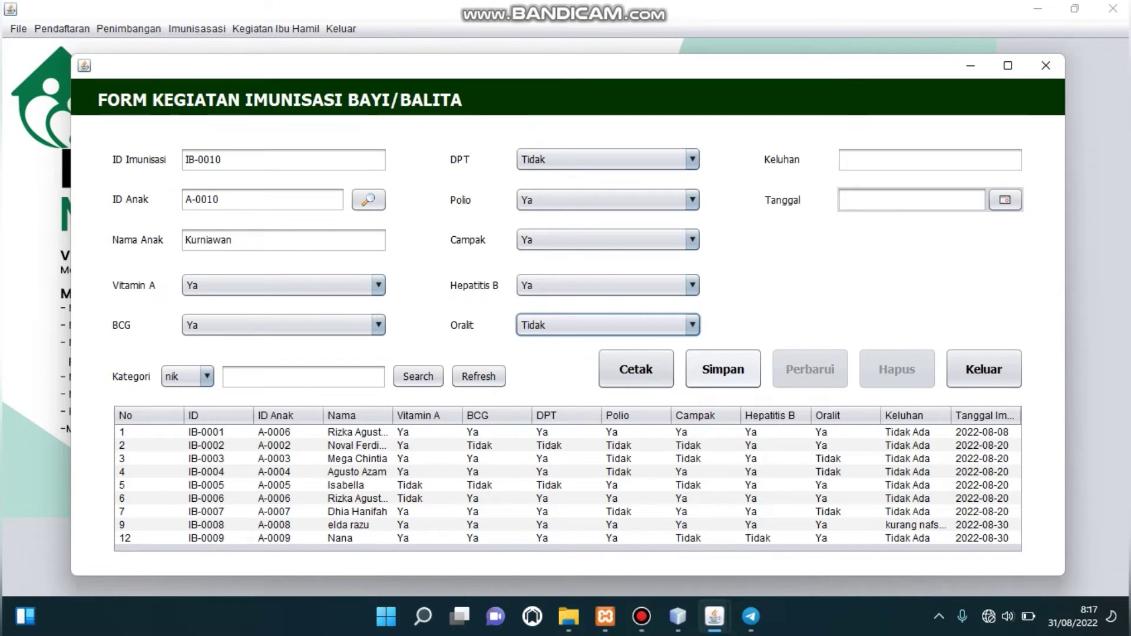
{"action": "left_click", "coordinate": [723, 370]}
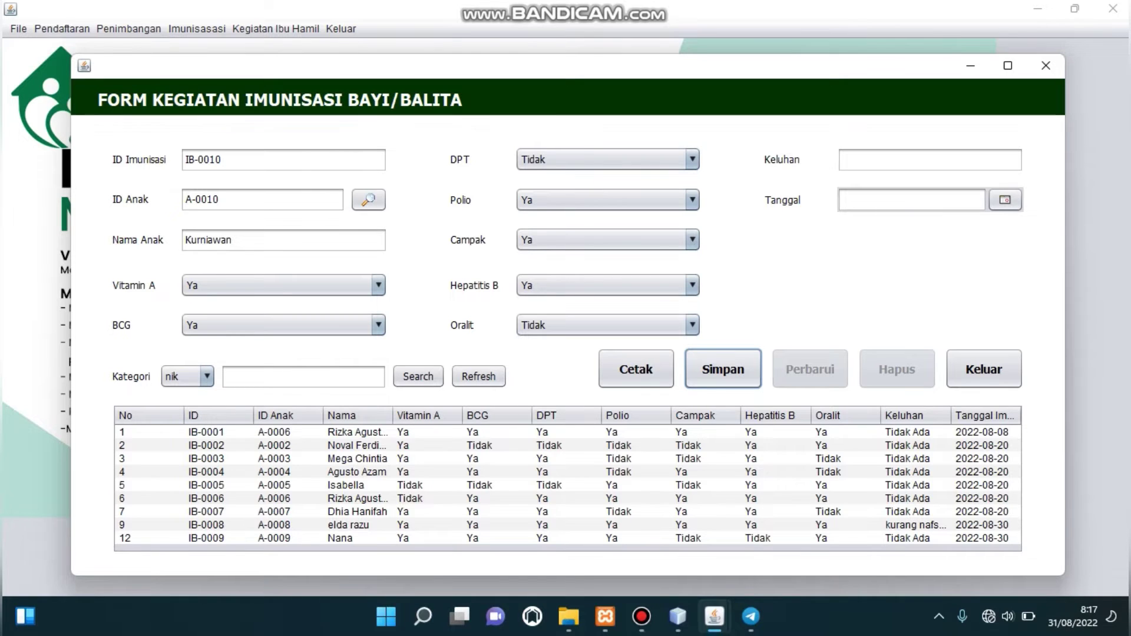
Enter Keluhan 'Tidak Ada', date 30 August 2022, and save the record.
{"action": "left_click", "coordinate": [930, 160]}
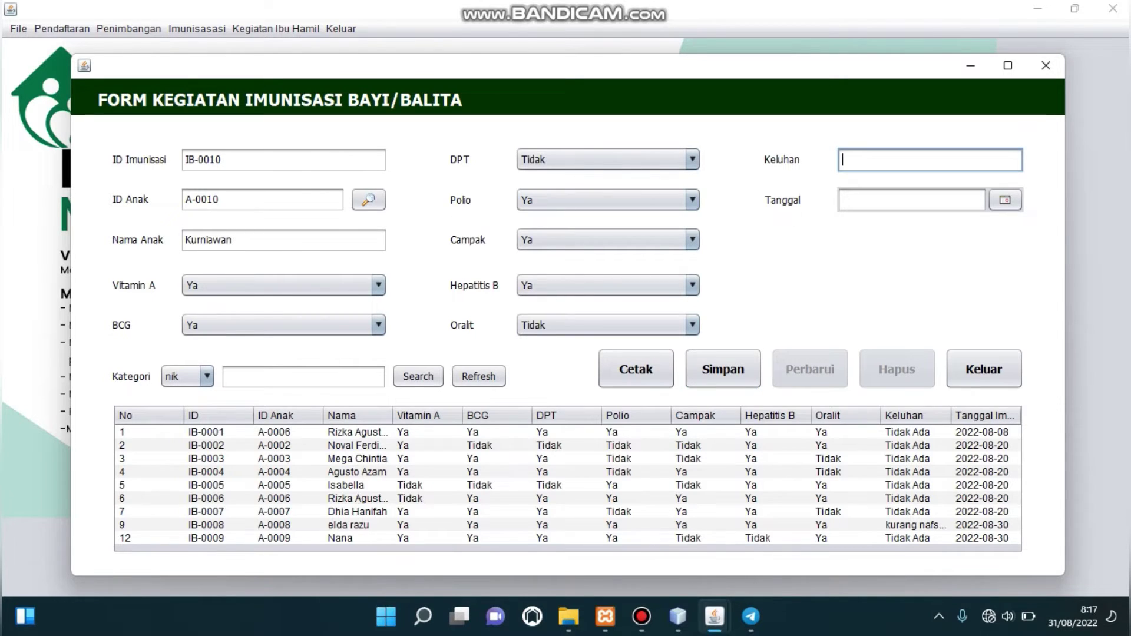
{"action": "type", "text": "Tidak Aada"}
{"action": "key", "text": "BackSpace"}
{"action": "key", "text": "BackSpace"}
{"action": "key", "text": "BackSpace"}
{"action": "type", "text": "da"}
{"action": "left_click", "coordinate": [1005, 200]}
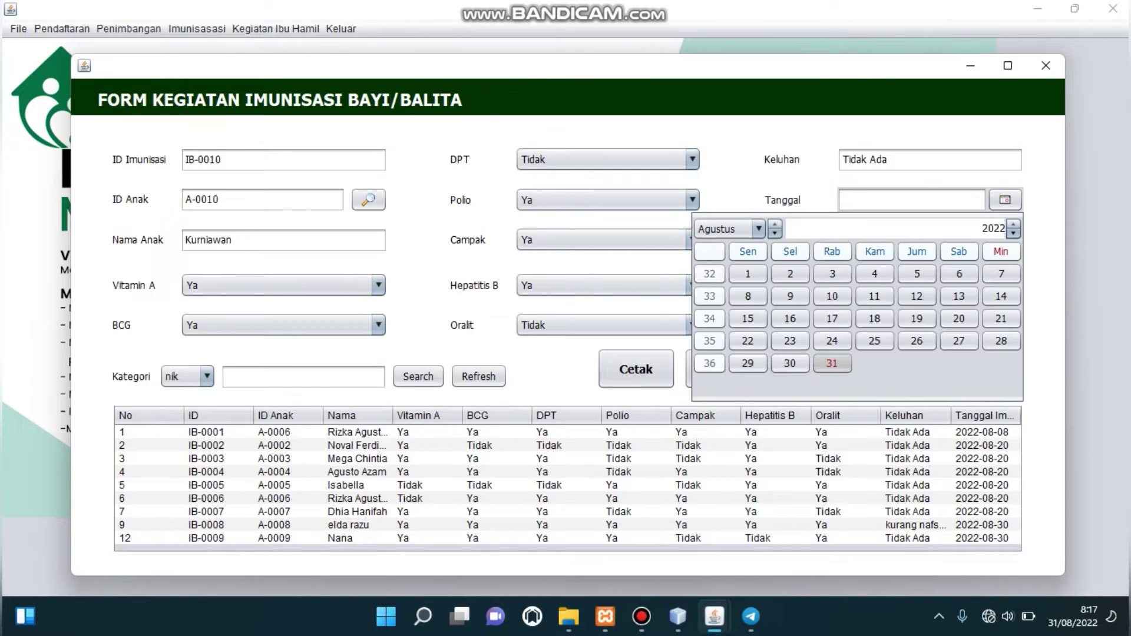
{"action": "left_click", "coordinate": [790, 363]}
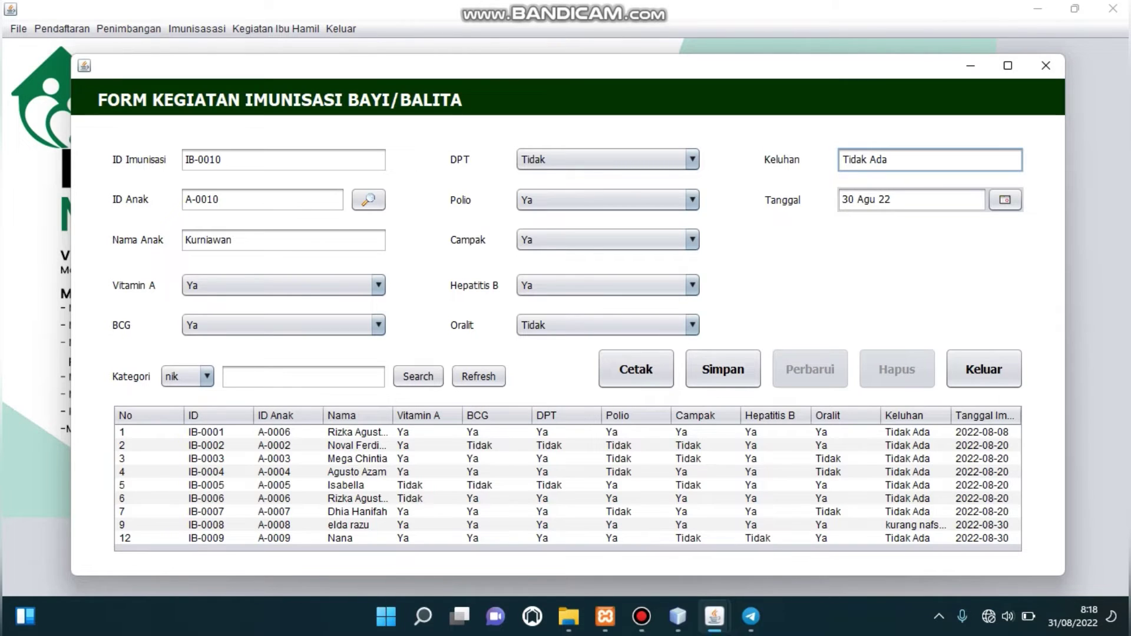
{"action": "left_click", "coordinate": [723, 369]}
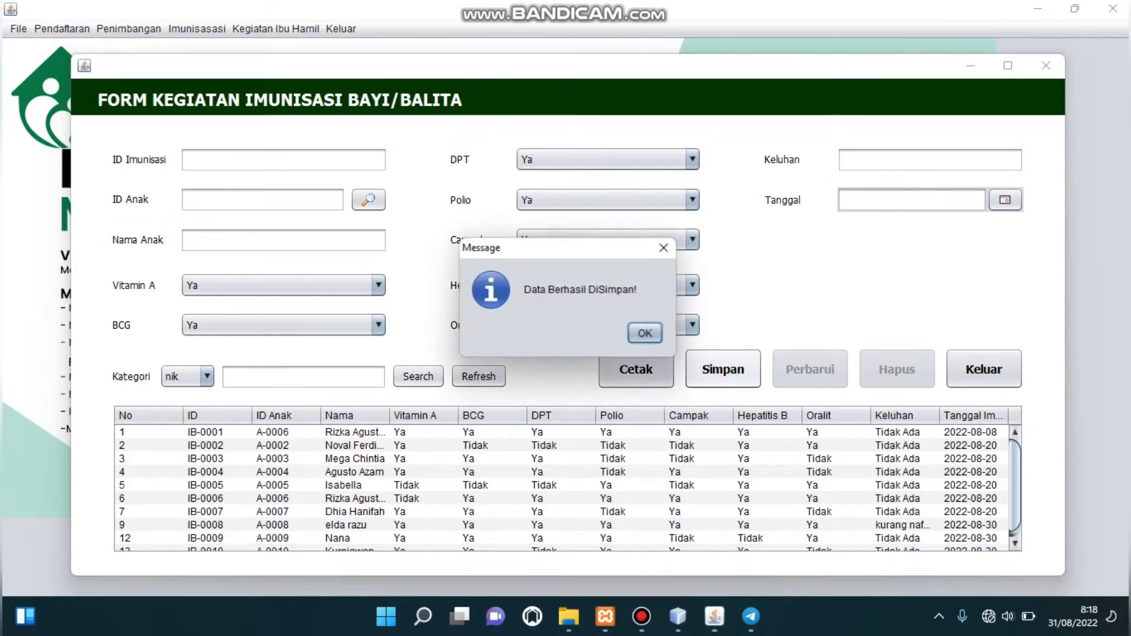
{"action": "left_click", "coordinate": [646, 333]}
Change Kurniawan's IB-0010 record to Vitamin A Tidak and confirm the update.
{"action": "left_click", "coordinate": [424, 538]}
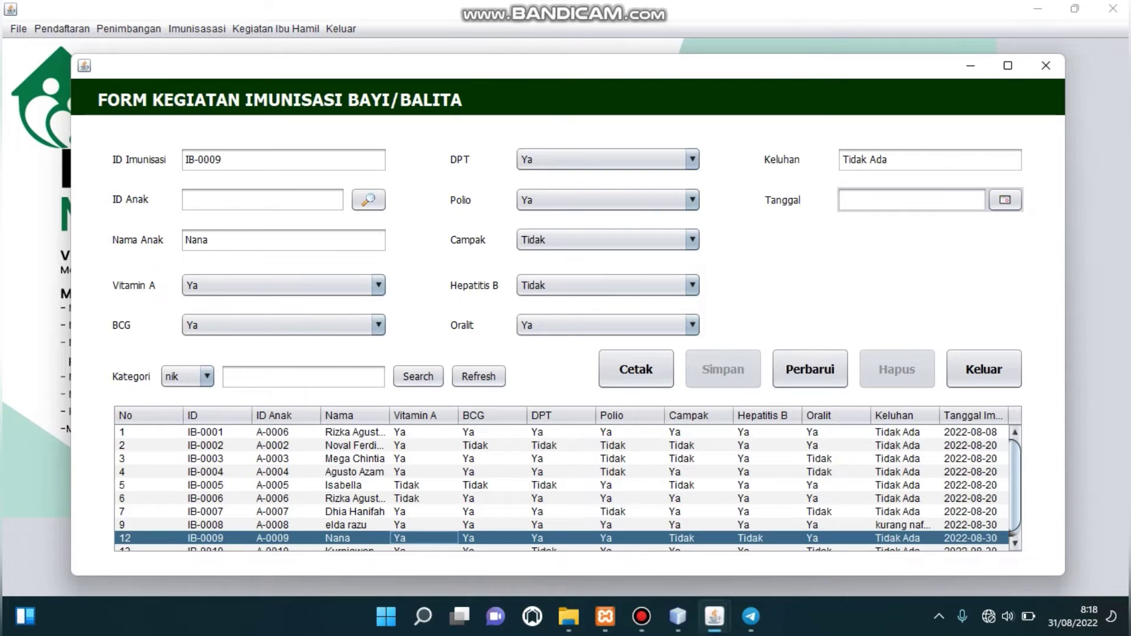
{"action": "key", "text": "Down"}
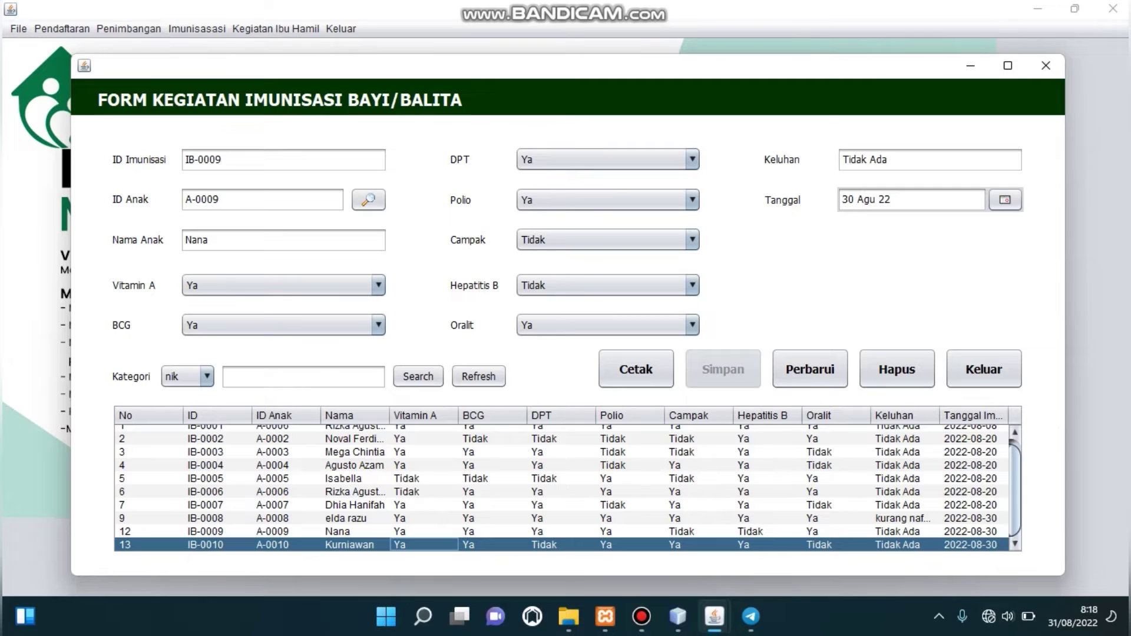
{"action": "left_click", "coordinate": [350, 545]}
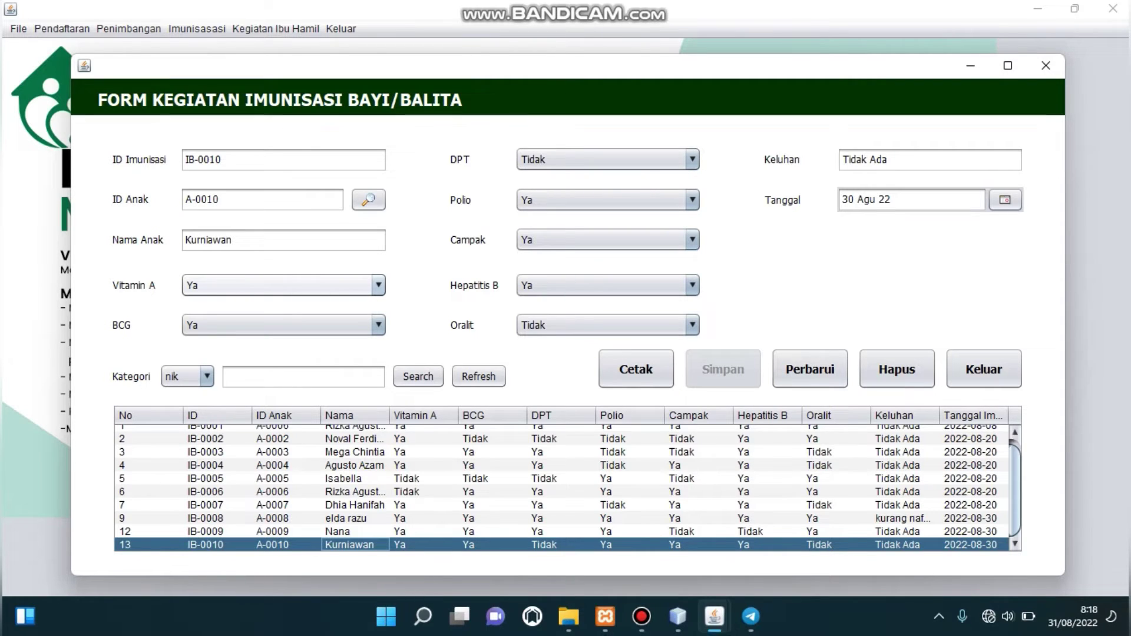
{"action": "left_click", "coordinate": [378, 286]}
{"action": "key", "text": "Down"}
{"action": "key", "text": "Return"}
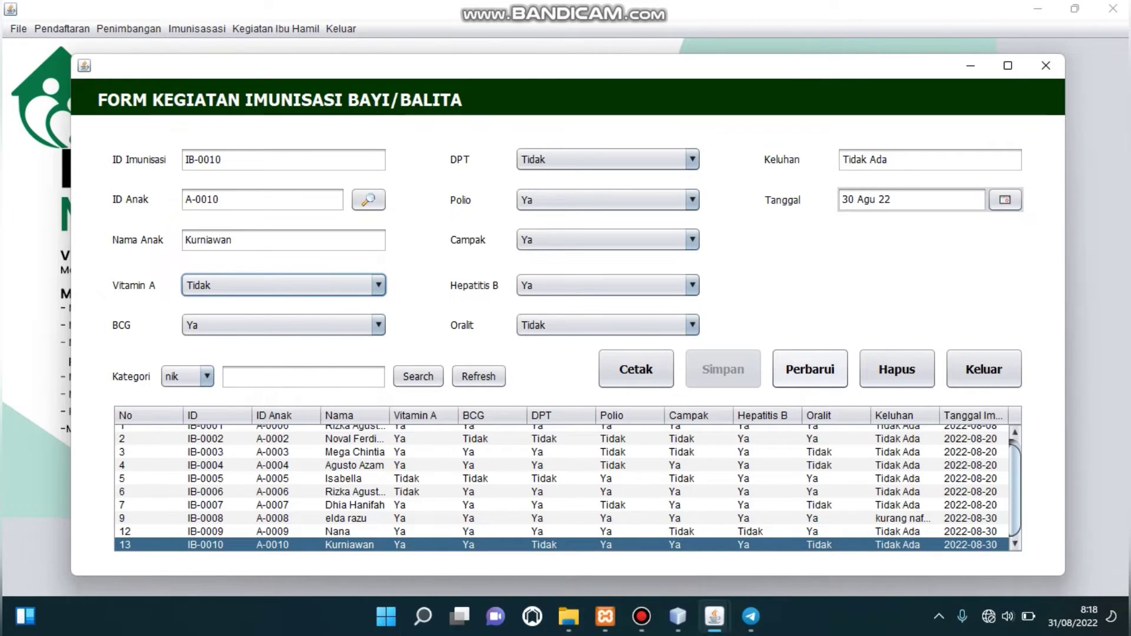
{"action": "left_click", "coordinate": [810, 369]}
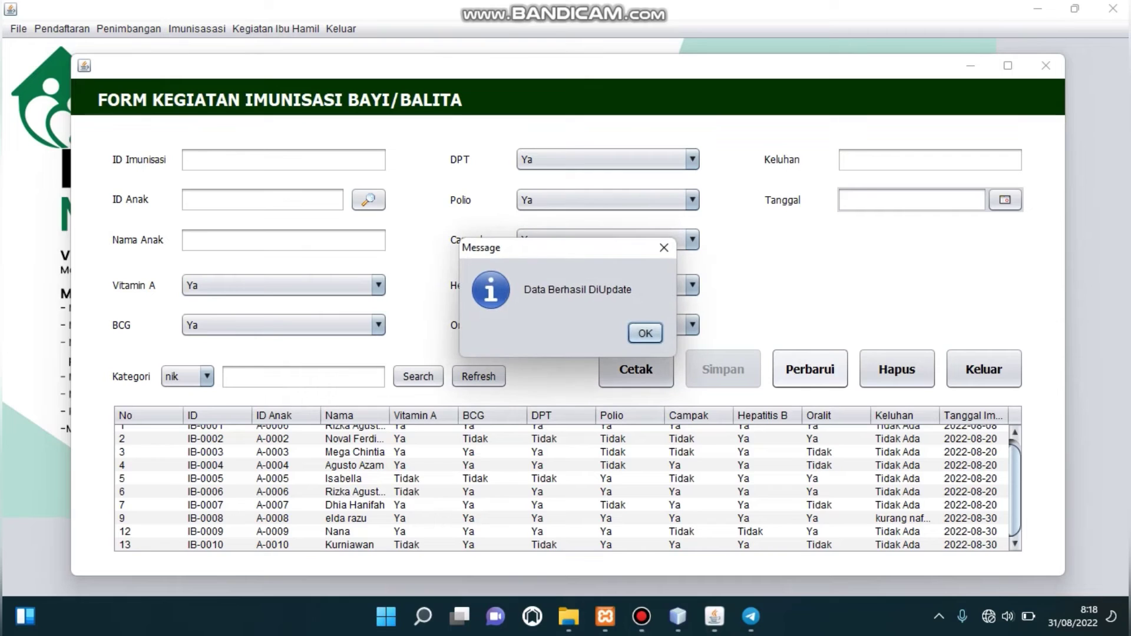
{"action": "key", "text": "Return"}
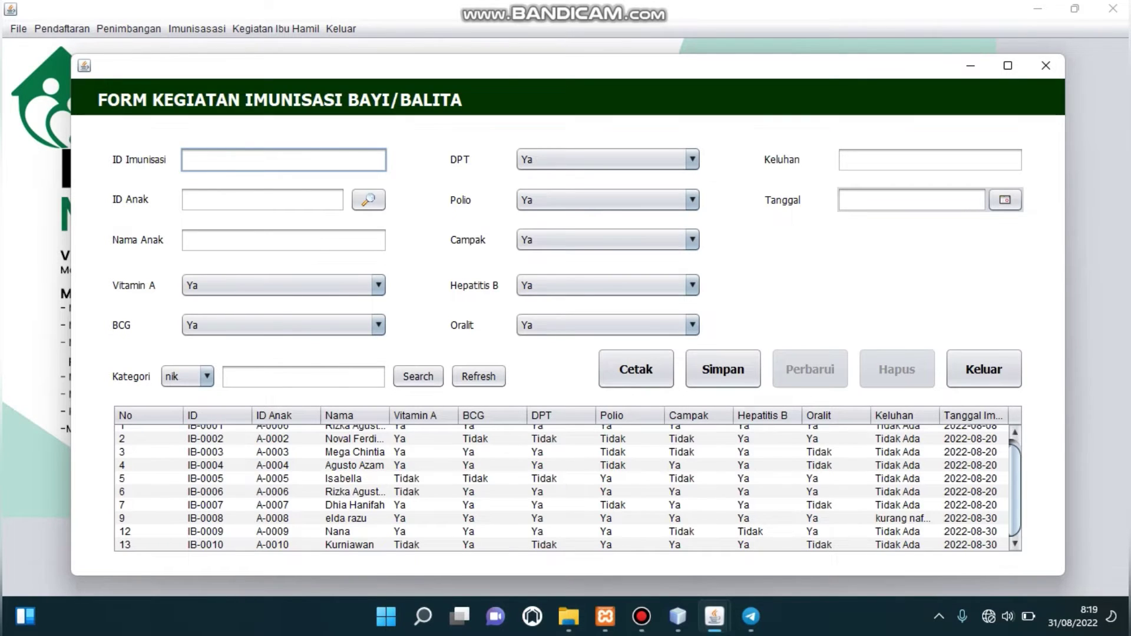
Delete the IB-0010 immunisation record and confirm the deletion.
{"action": "left_click", "coordinate": [353, 545]}
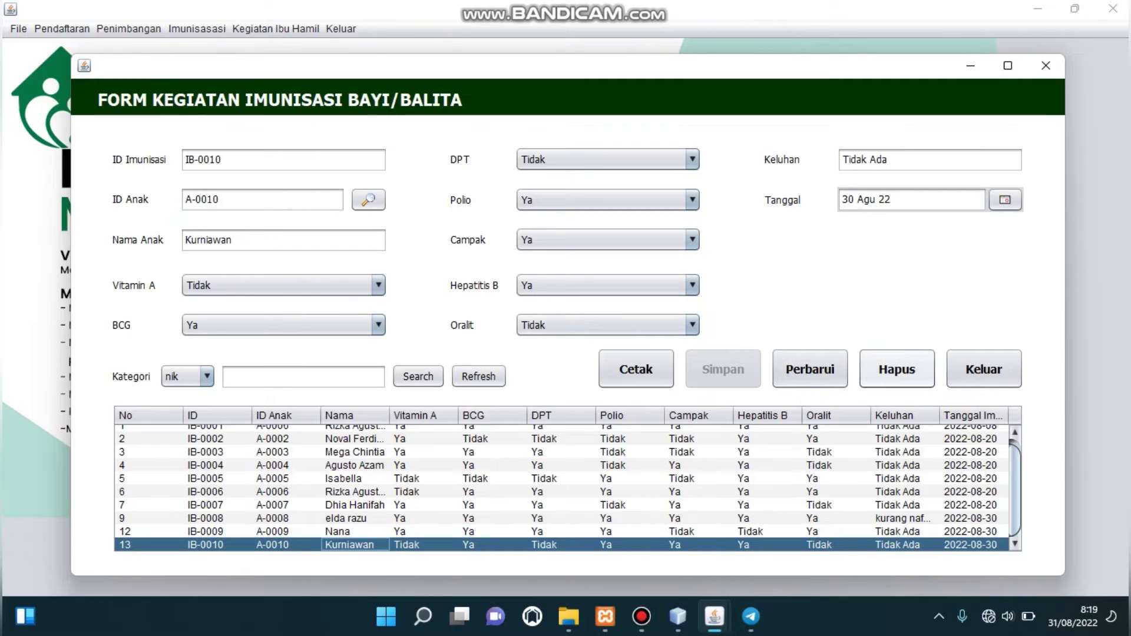
{"action": "left_click", "coordinate": [897, 369]}
{"action": "key", "text": "Return"}
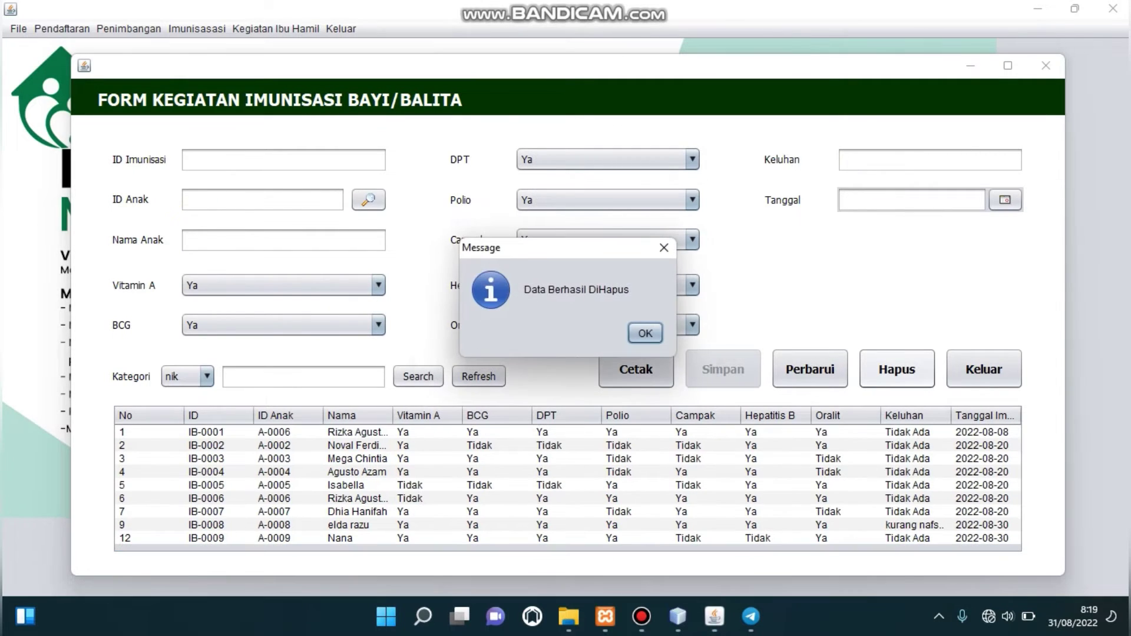
{"action": "key", "text": "Return"}
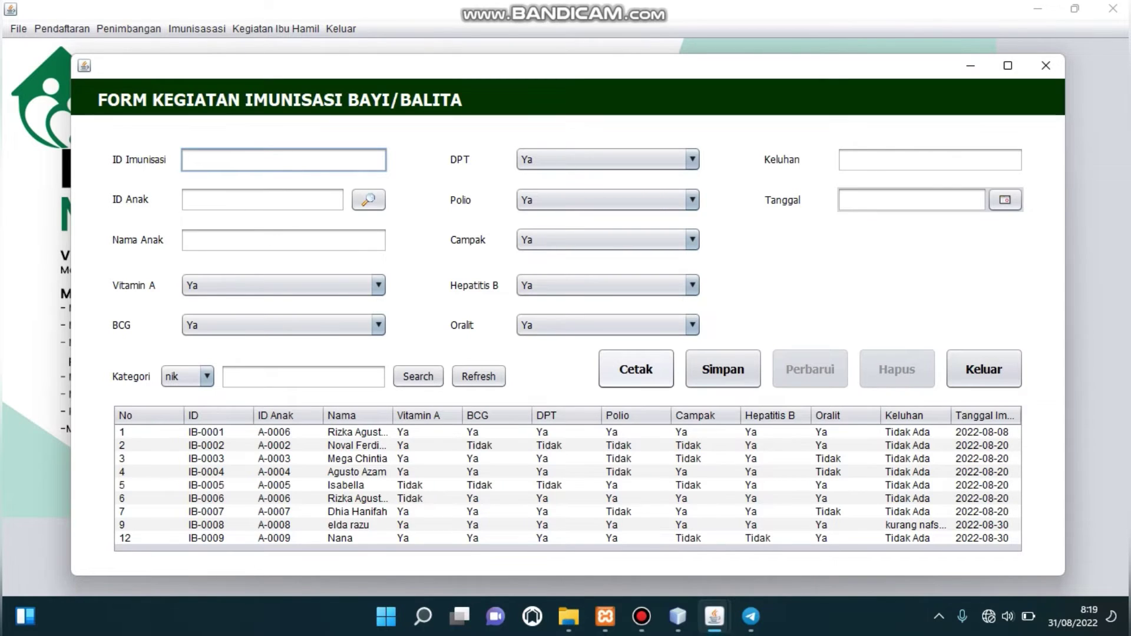
{"action": "left_click", "coordinate": [635, 369]}
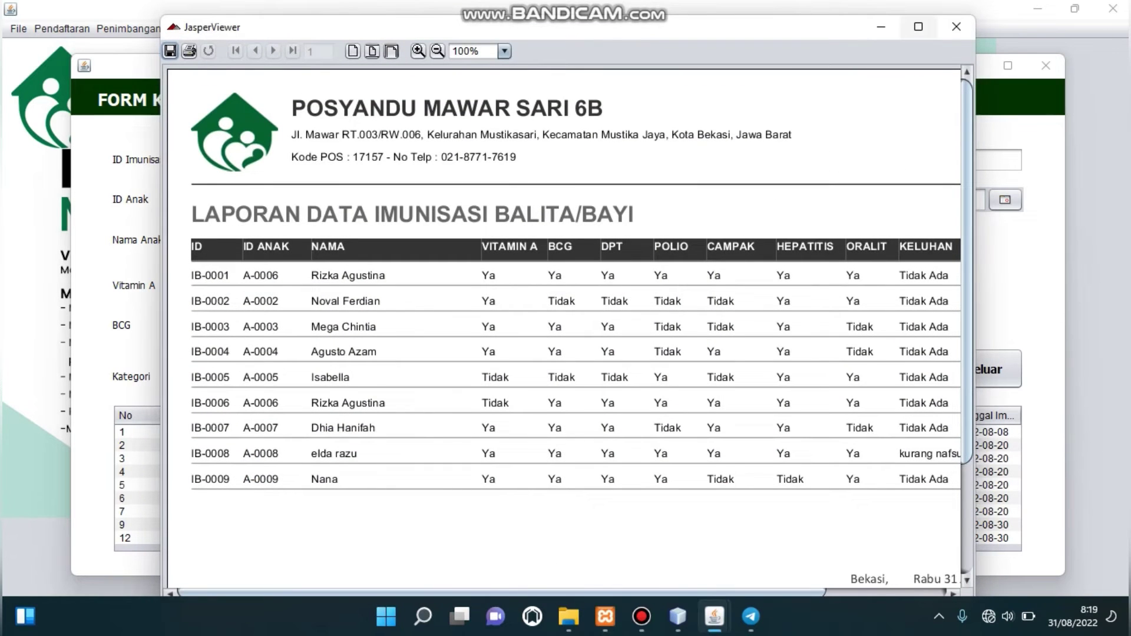
{"action": "left_click", "coordinate": [918, 26]}
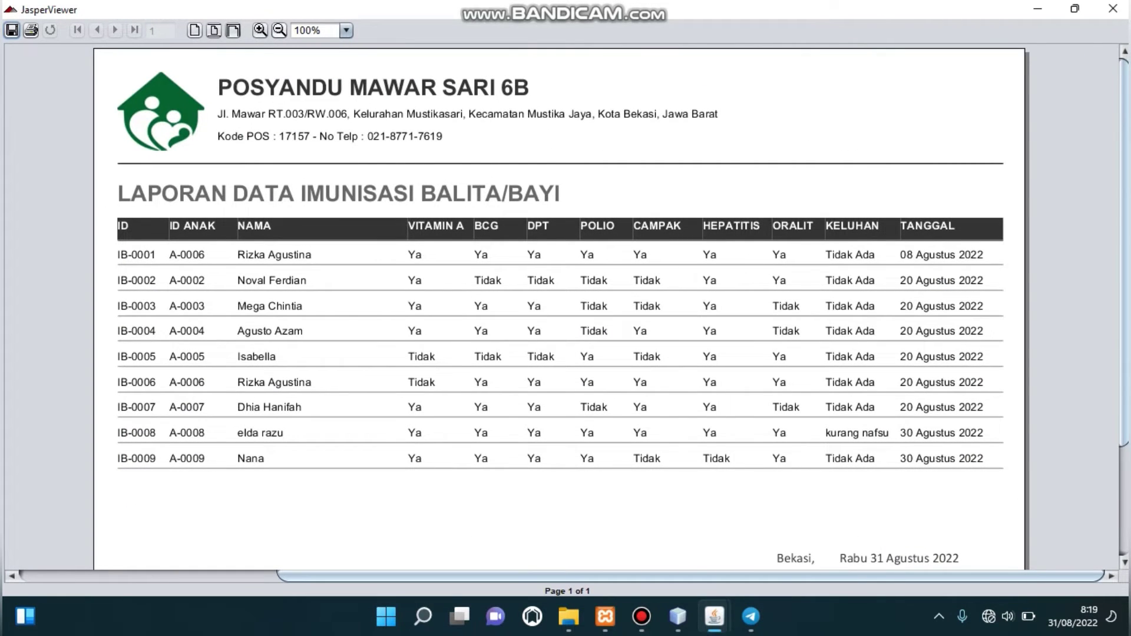
{"action": "left_click", "coordinate": [280, 30]}
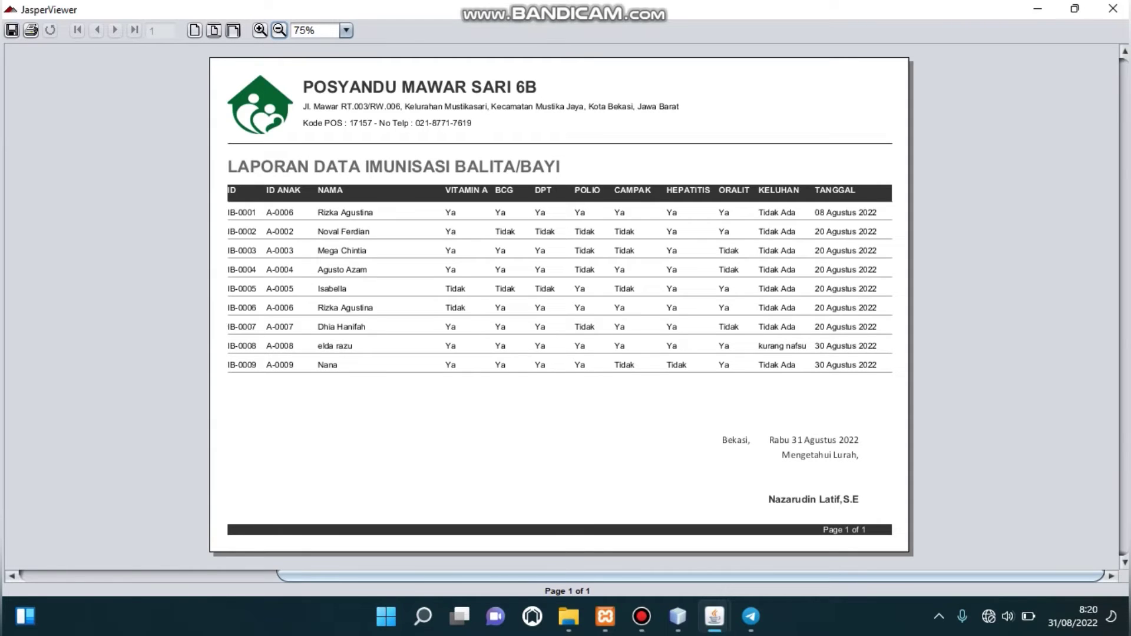
{"action": "left_click", "coordinate": [1114, 9]}
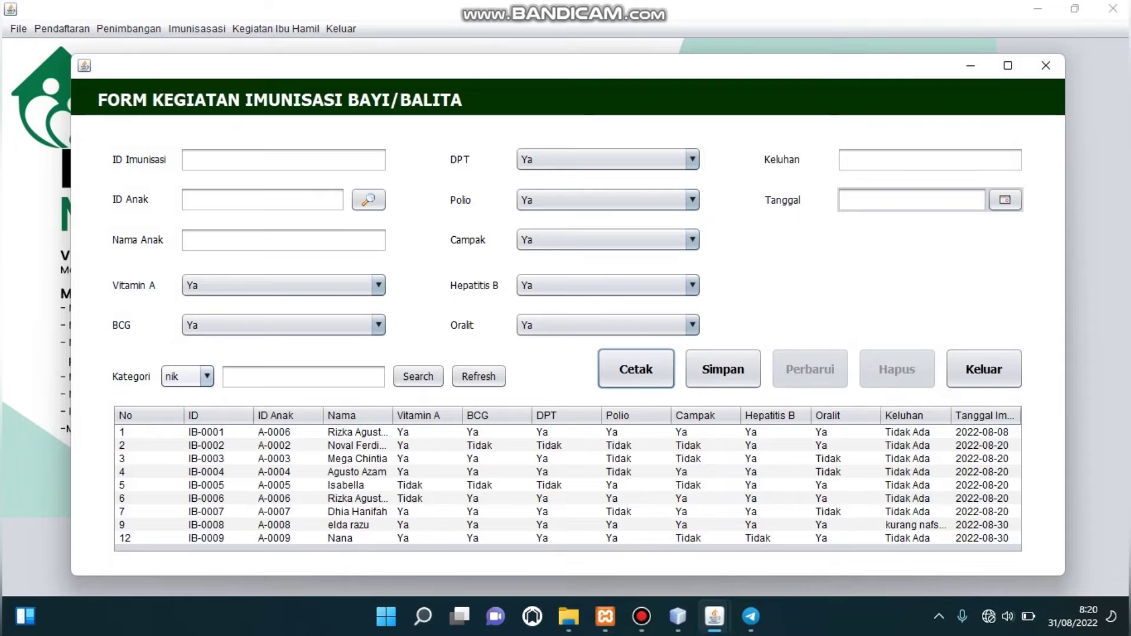
Search the immunisation records for A-0005, then close the form with confirmation.
{"action": "key", "text": "Tab"}
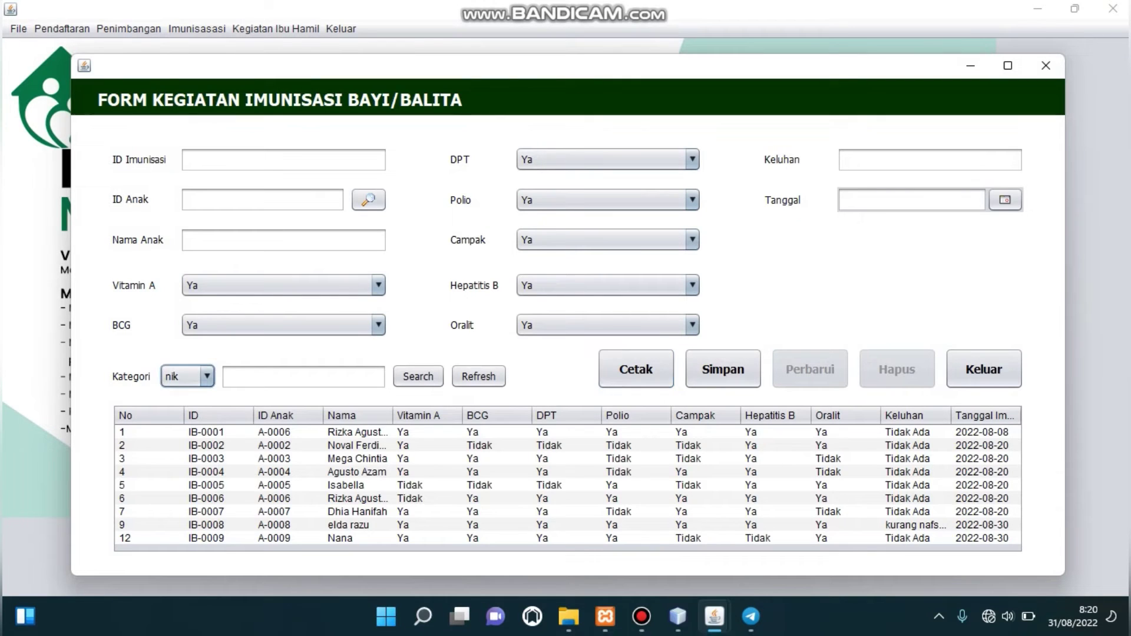
{"action": "key", "text": "Tab"}
{"action": "type", "text": "A-"}
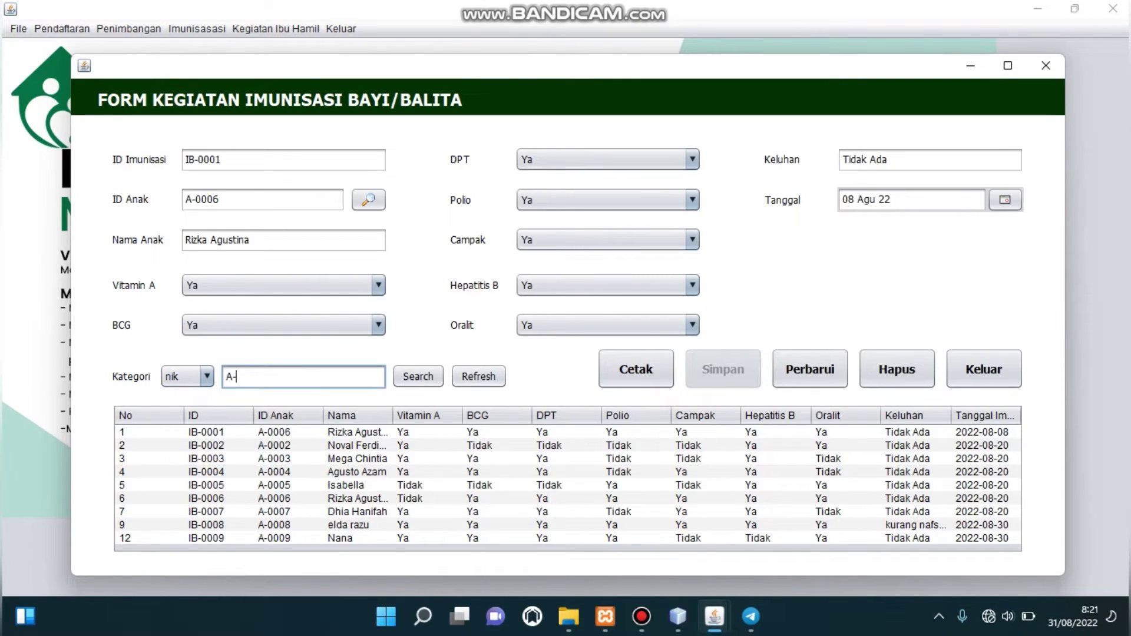
{"action": "type", "text": "0005"}
{"action": "key", "text": "Return"}
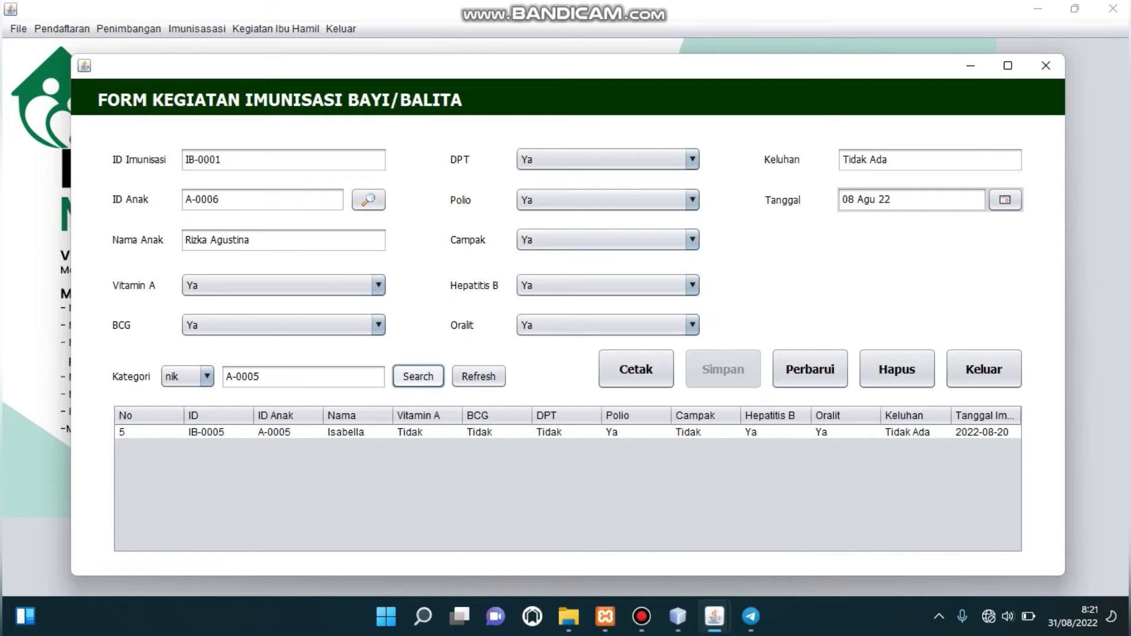
{"action": "key", "text": "Tab"}
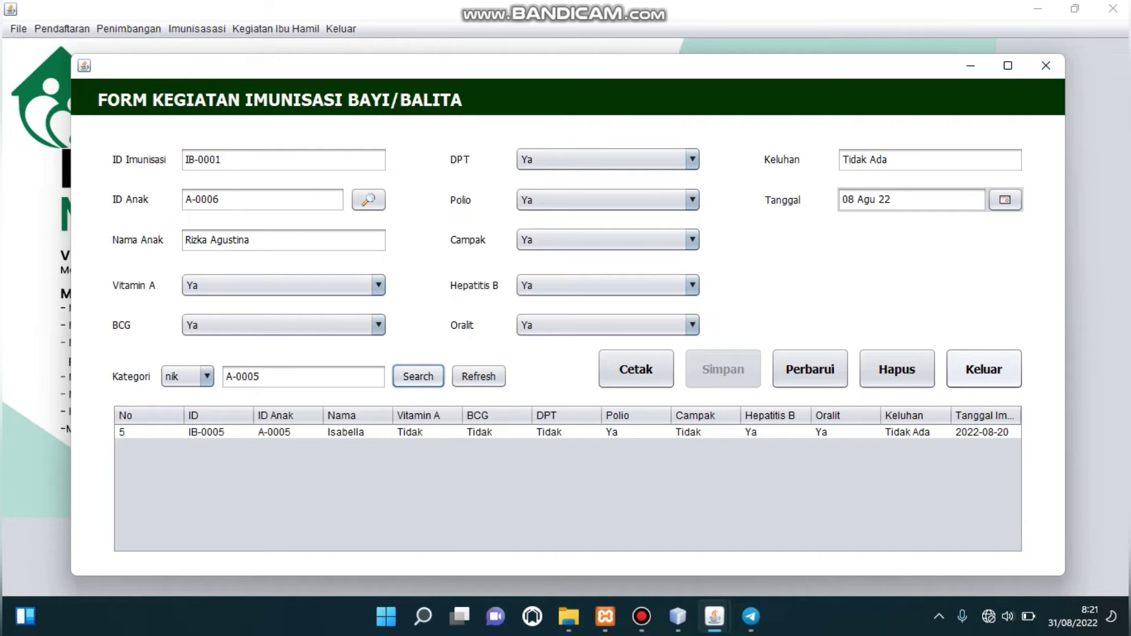
{"action": "left_click", "coordinate": [984, 369]}
{"action": "key", "text": "Return"}
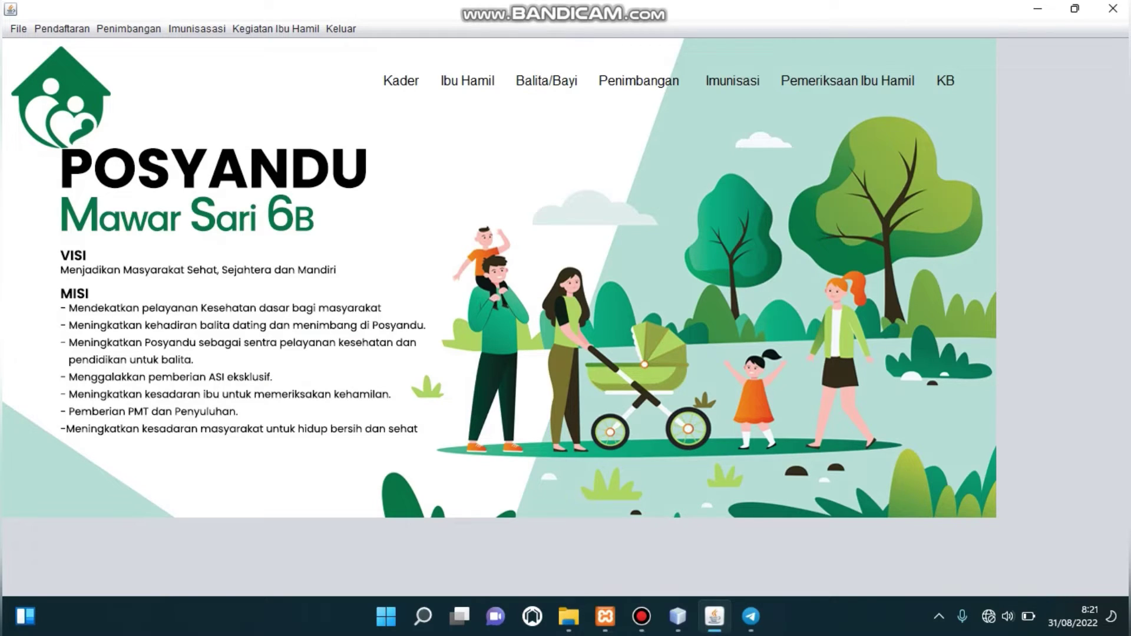
Open Pemeriksaan Ibu Hamil from the Kegiatan Ibu Hamil menu.
{"action": "left_click", "coordinate": [276, 28]}
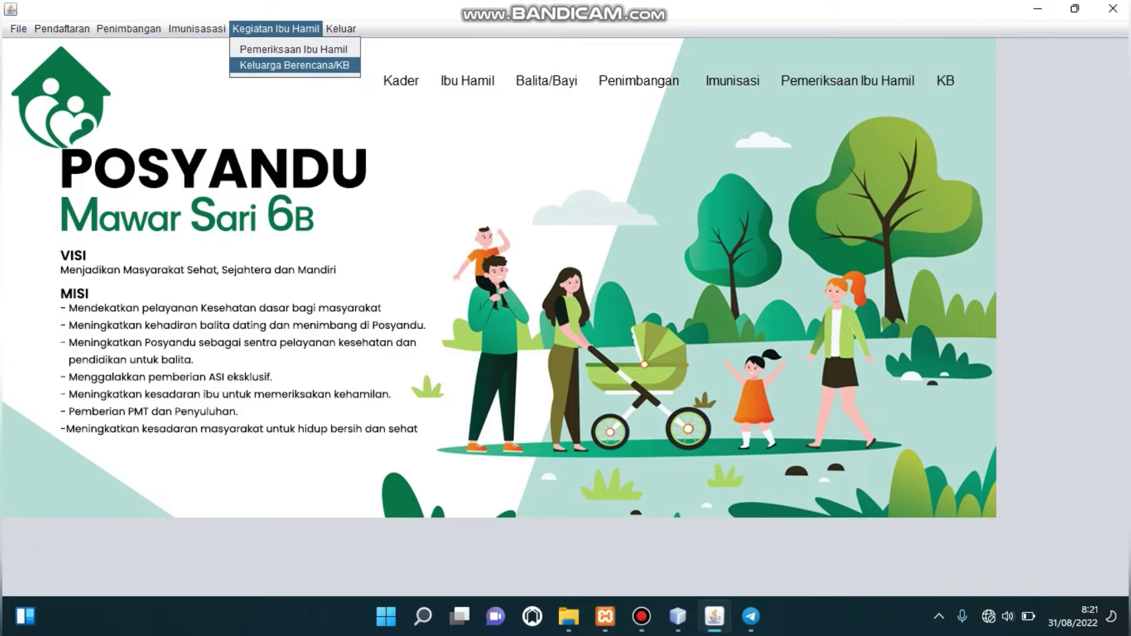
{"action": "left_click", "coordinate": [276, 28]}
{"action": "left_click", "coordinate": [276, 28]}
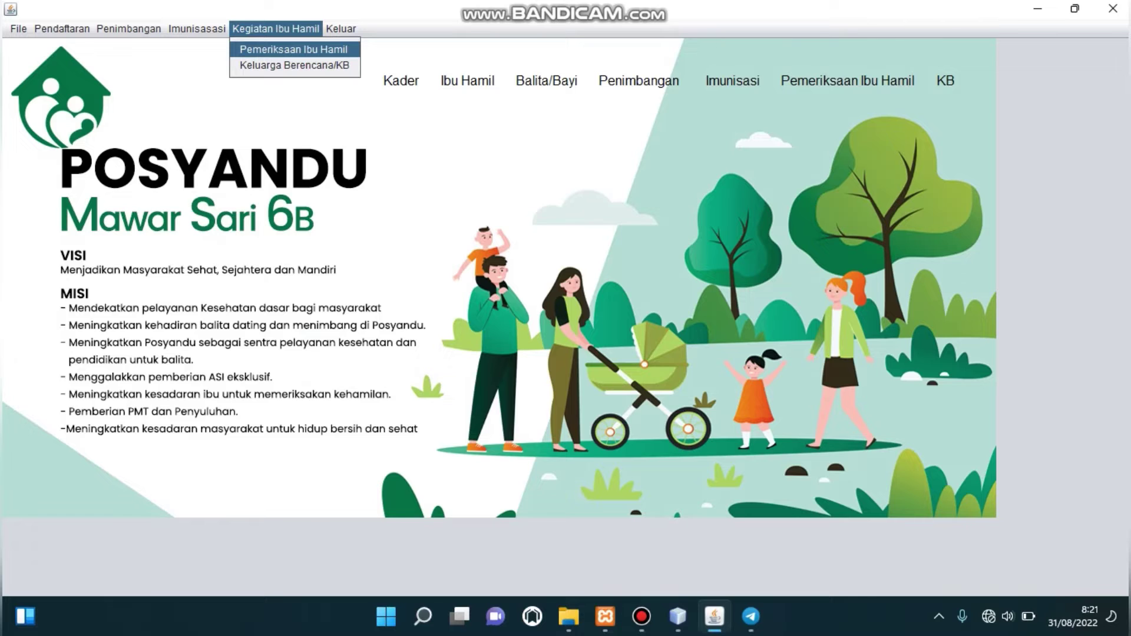
{"action": "key", "text": "Return"}
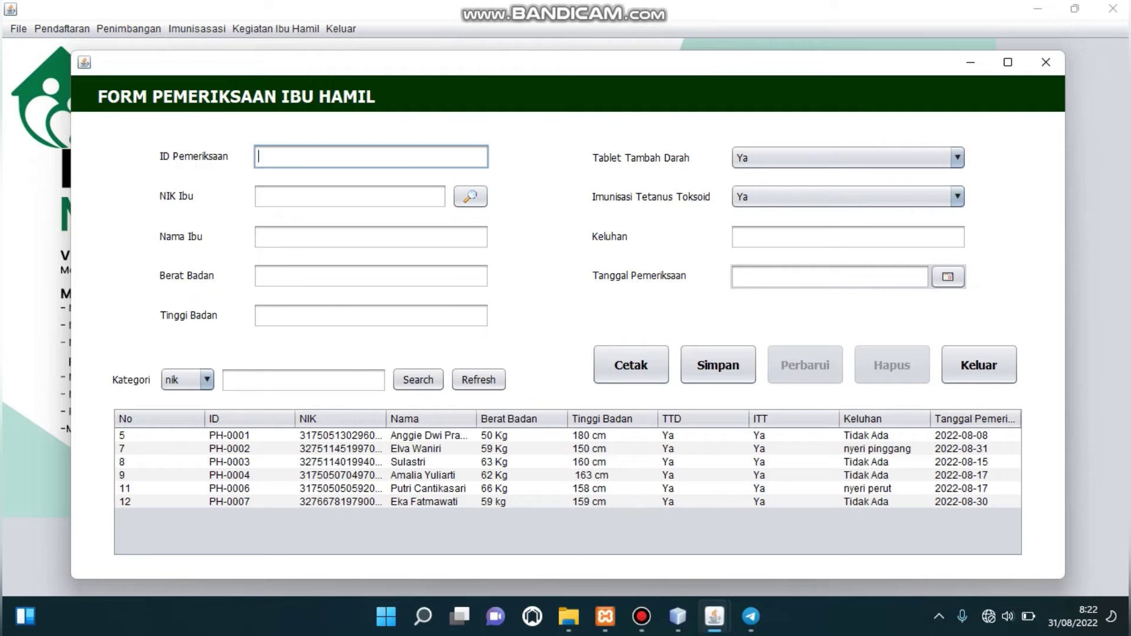
Enter ID PH-0008, the mother's NIK and name, weight 60 kg and height 155 cm.
{"action": "type", "text": "PH-0008"}
{"action": "left_click", "coordinate": [262, 196]}
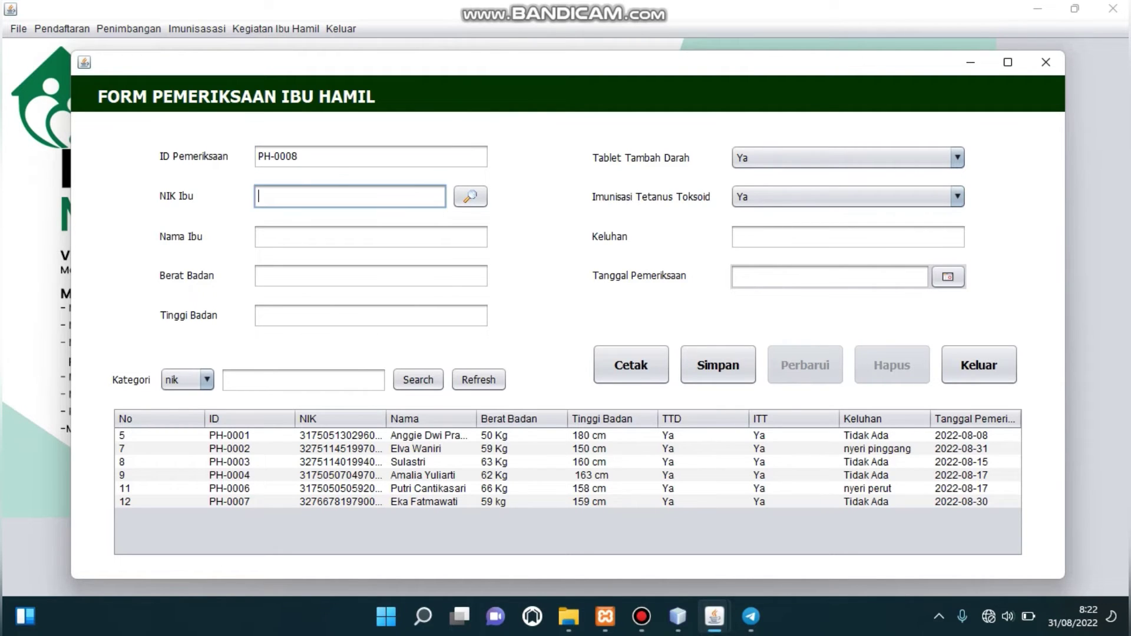
{"action": "type", "text": "30117199600"}
{"action": "left_click", "coordinate": [259, 237]}
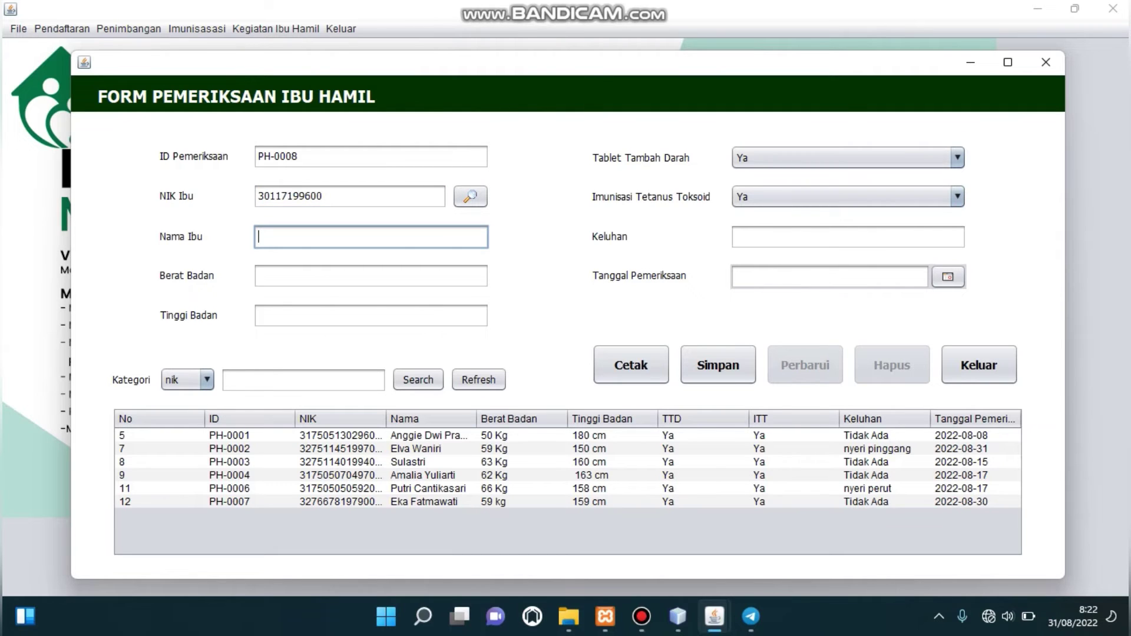
{"action": "type", "text": "Winarni"}
{"action": "left_click", "coordinate": [259, 276]}
{"action": "type", "text": "60 "}
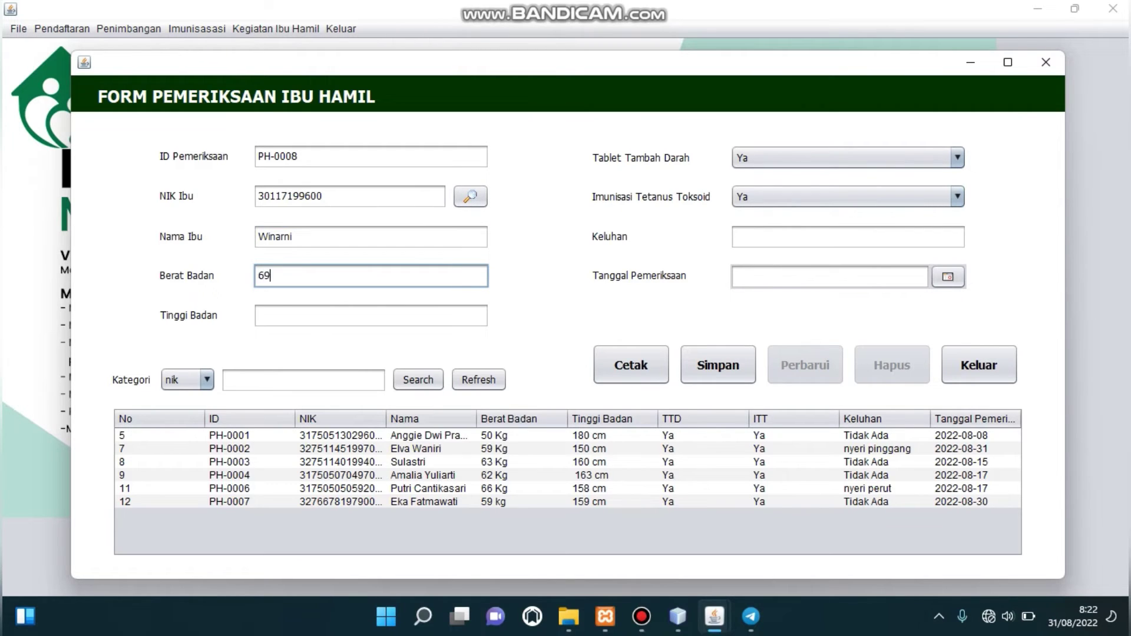
{"action": "type", "text": "kg"}
{"action": "left_click", "coordinate": [258, 315]}
{"action": "type", "text": "1"}
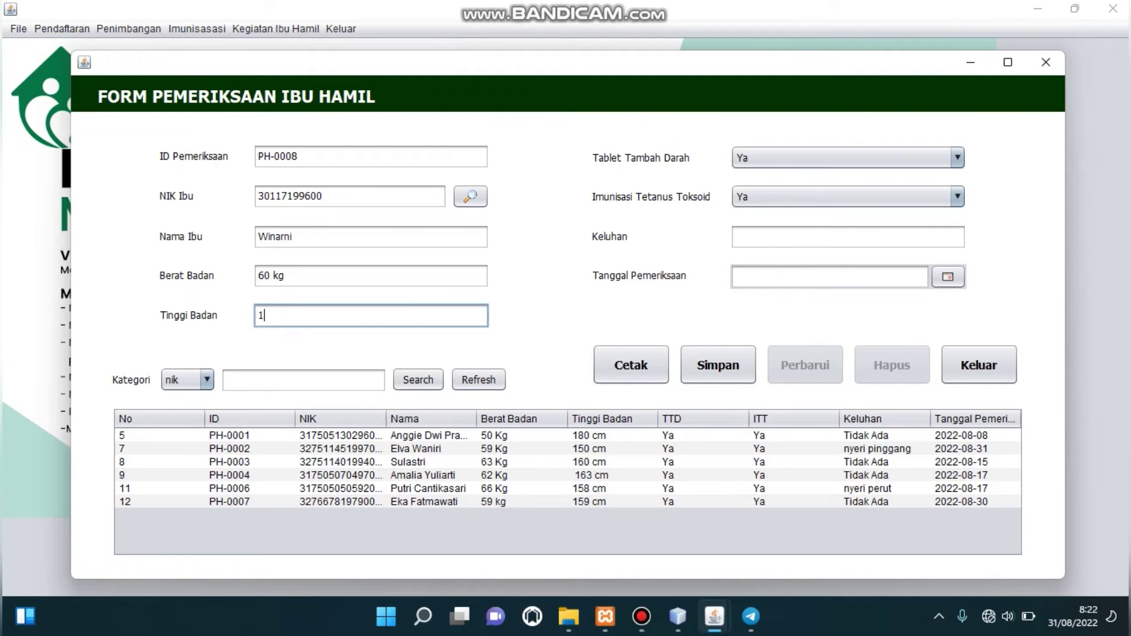
{"action": "type", "text": "55 cm"}
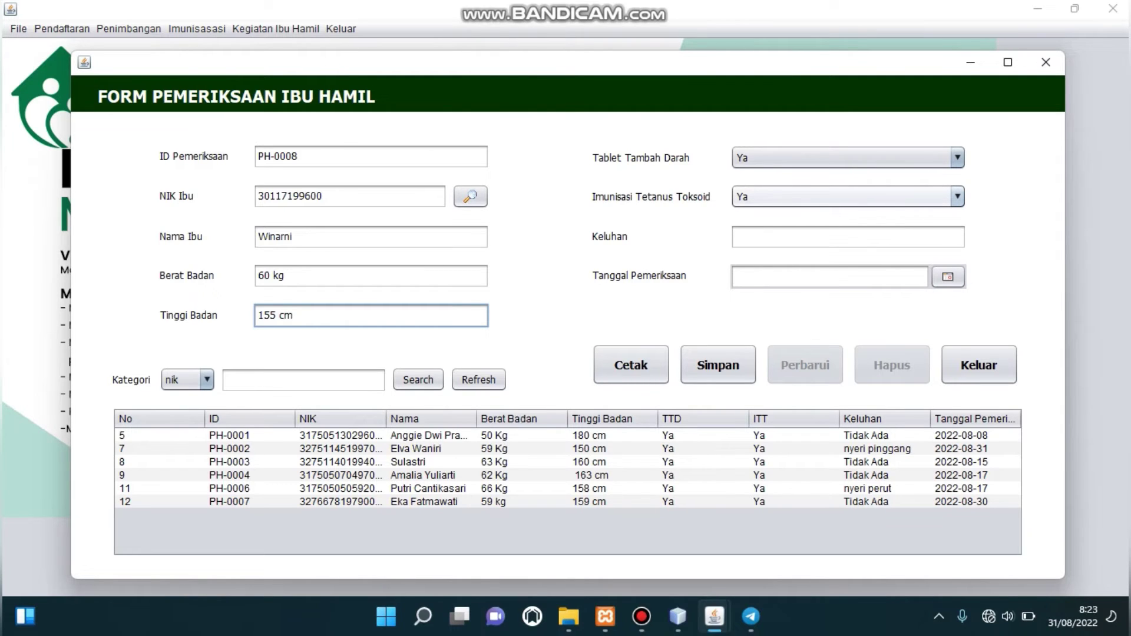
Set tetanus toxoid to Tidak, complaint 'Tidak Ada', date 30 August 2022, and save the record.
{"action": "left_click", "coordinate": [849, 197]}
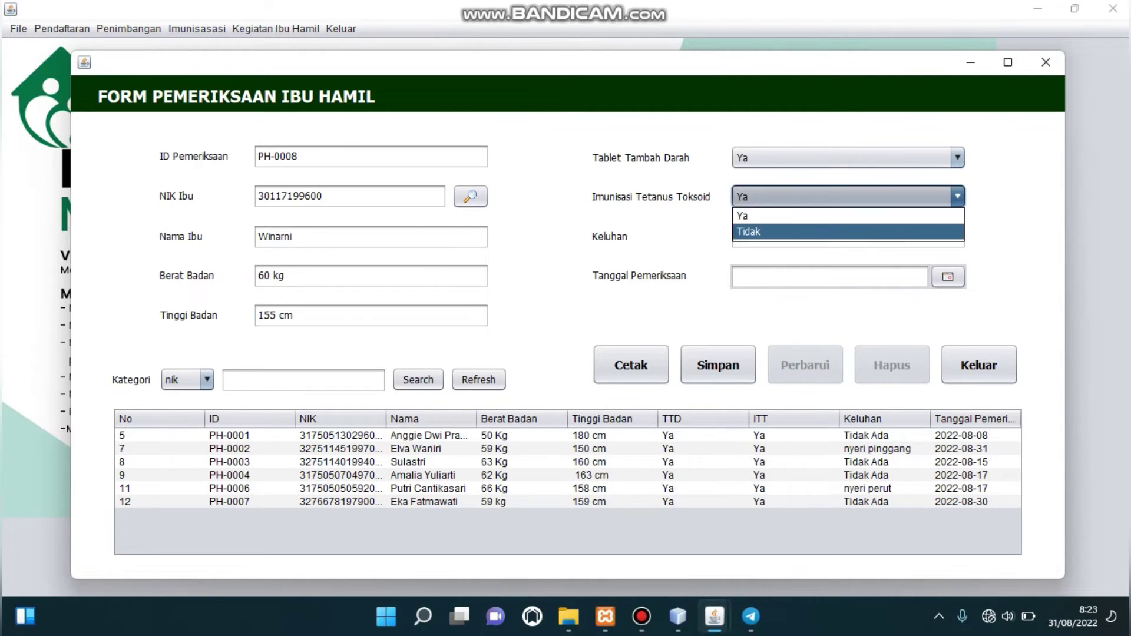
{"action": "left_click", "coordinate": [749, 231]}
{"action": "left_click", "coordinate": [849, 236]}
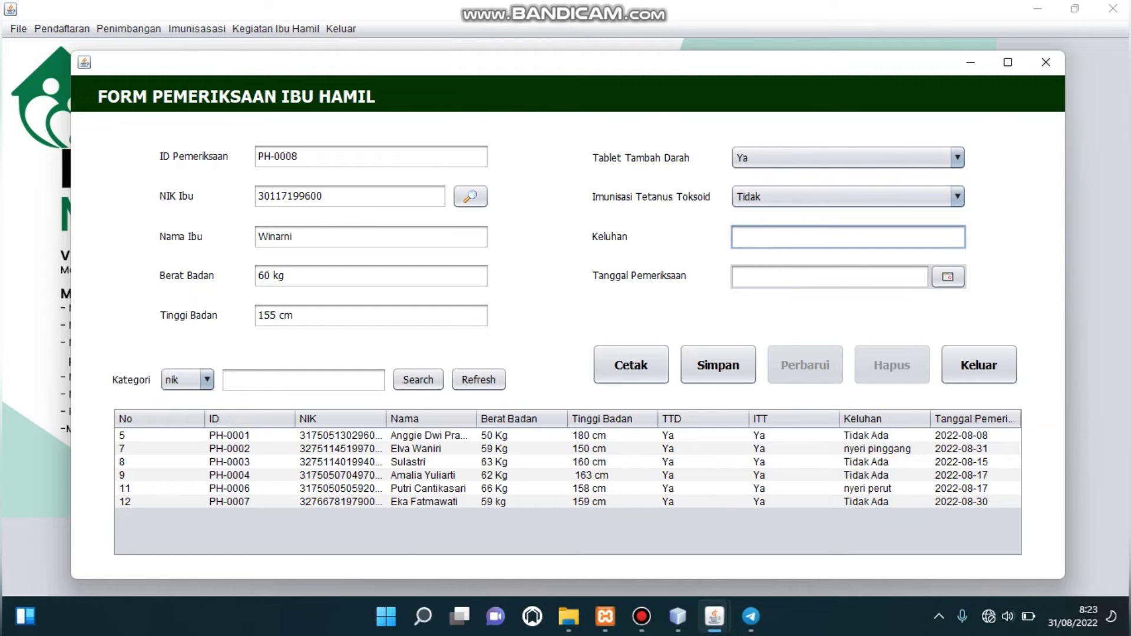
{"action": "type", "text": "Tidak Ada"}
{"action": "left_click", "coordinate": [948, 276]}
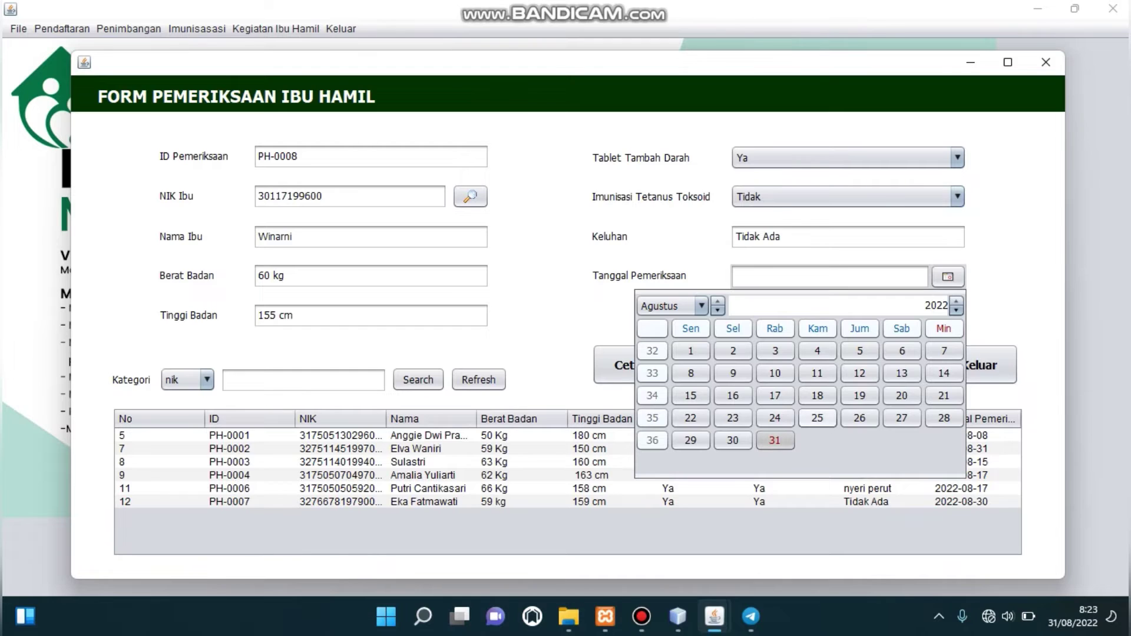
{"action": "left_click", "coordinate": [733, 440]}
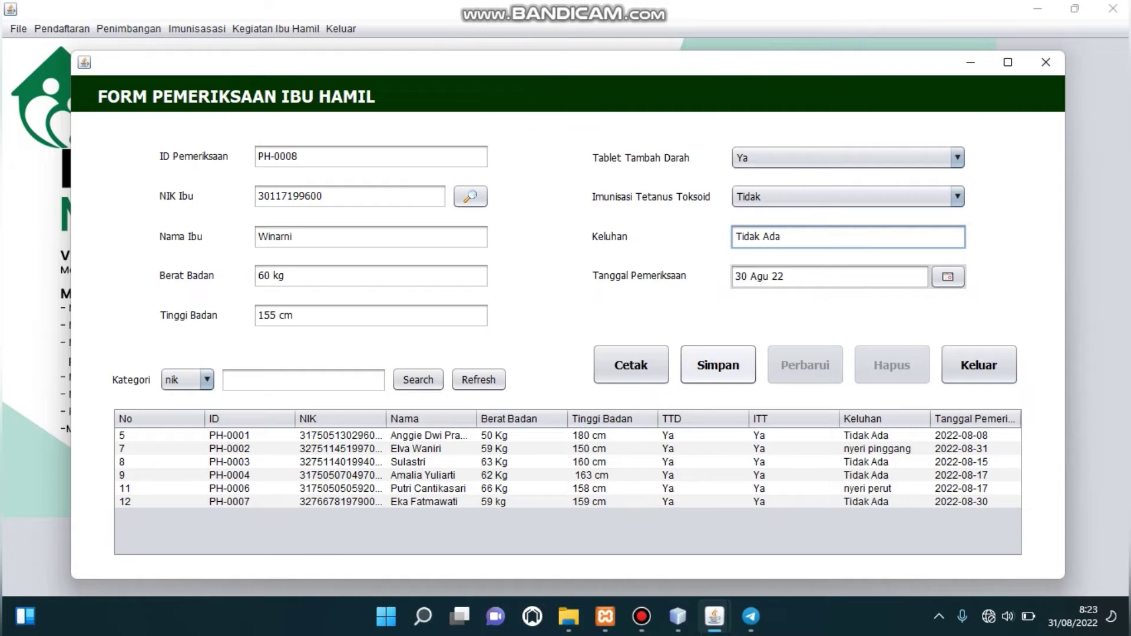
{"action": "left_click", "coordinate": [717, 364]}
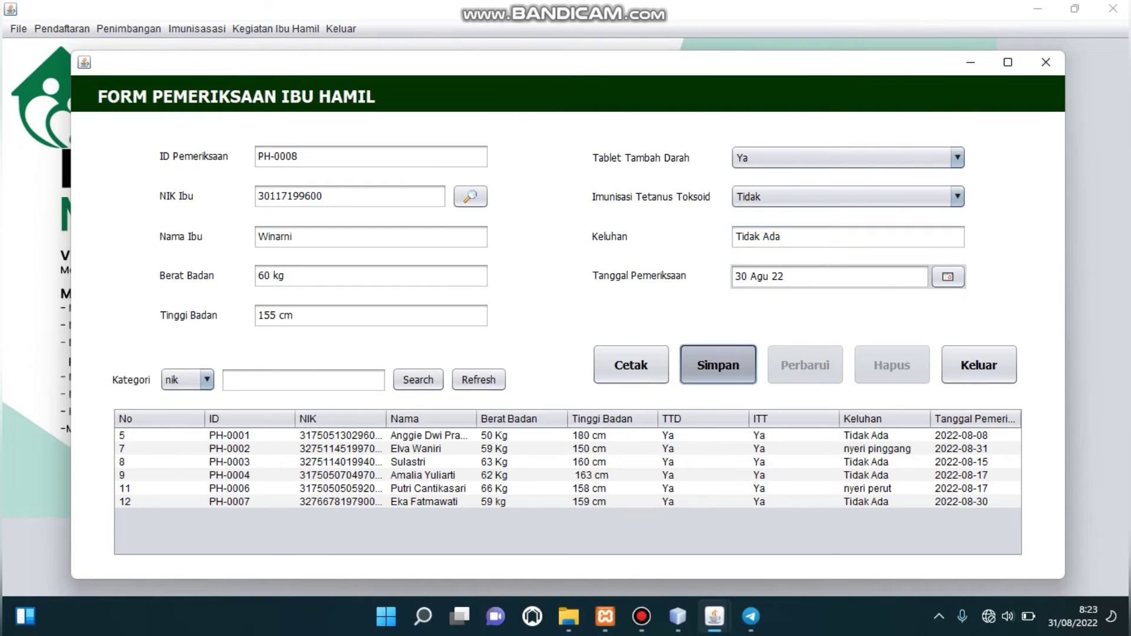
{"action": "key", "text": "Return"}
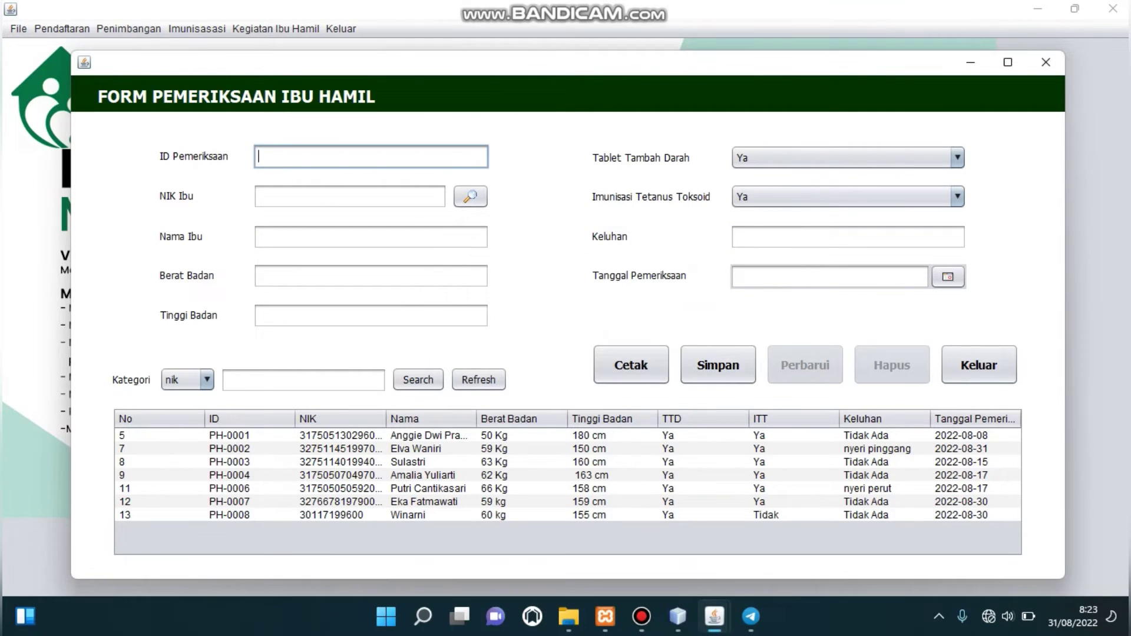
Load PH-0008 and update its body weight to 65 kg with Perbarui.
{"action": "left_click", "coordinate": [428, 515]}
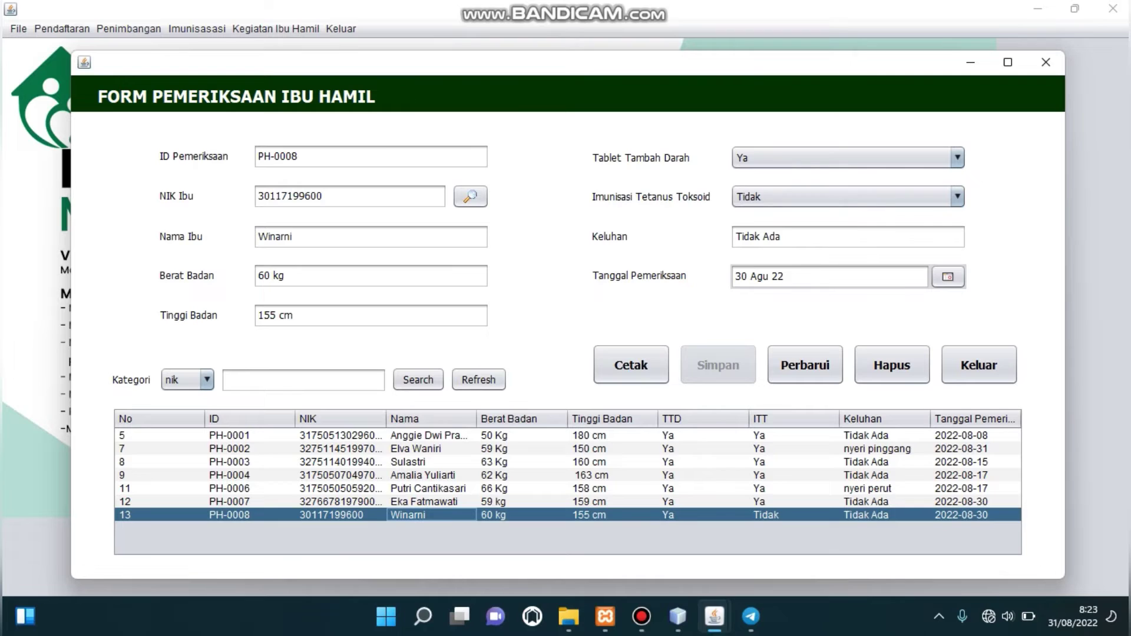
{"action": "left_click", "coordinate": [270, 276]}
{"action": "key", "text": "BackSpace"}
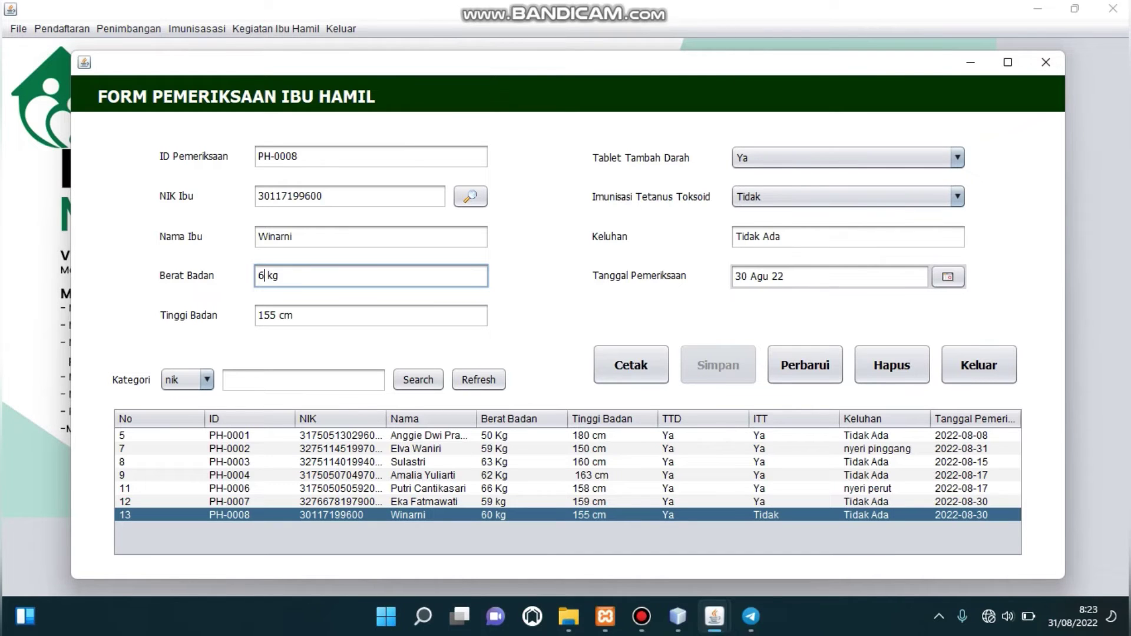
{"action": "type", "text": "5"}
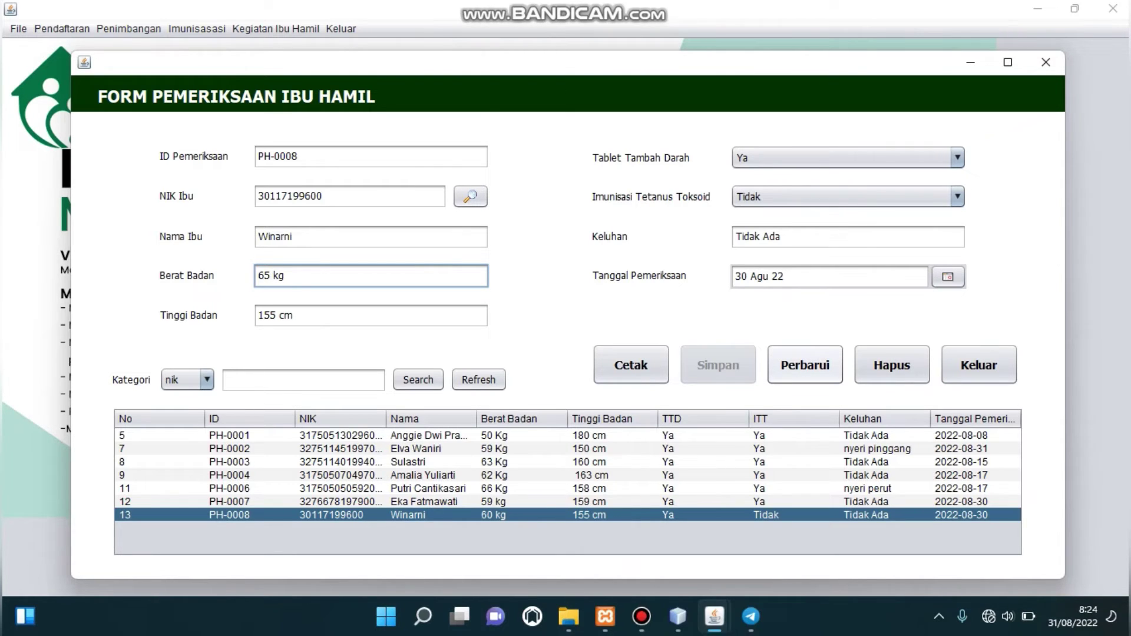
{"action": "left_click", "coordinate": [805, 365]}
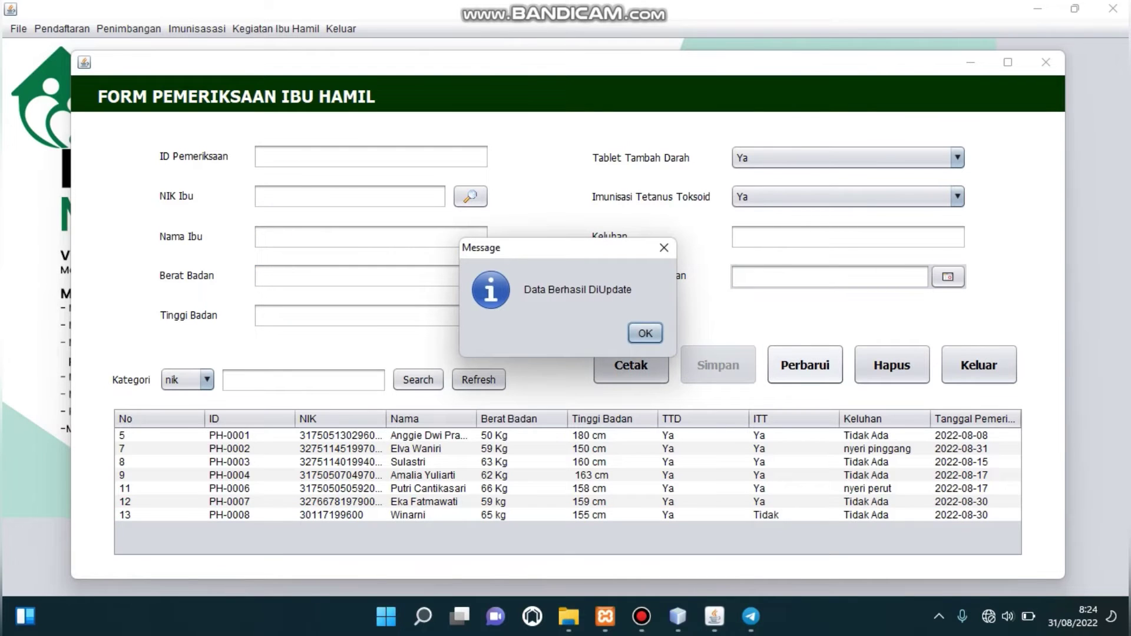
{"action": "key", "text": "Return"}
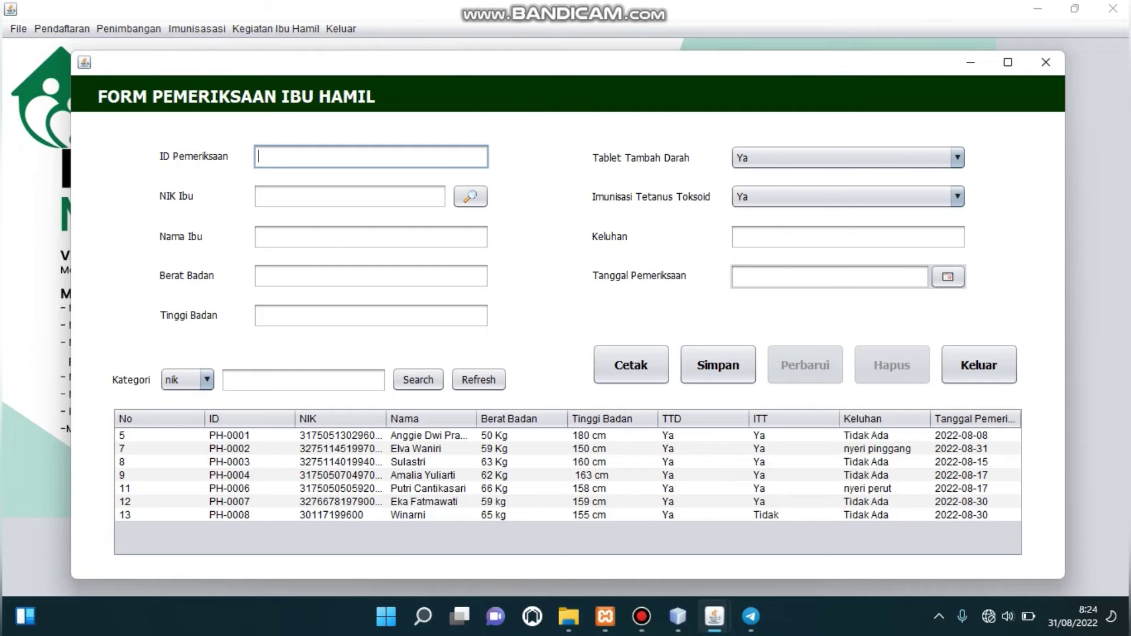
Delete record PH-0008 with confirmation, then pick the search category field.
{"action": "left_click", "coordinate": [413, 516]}
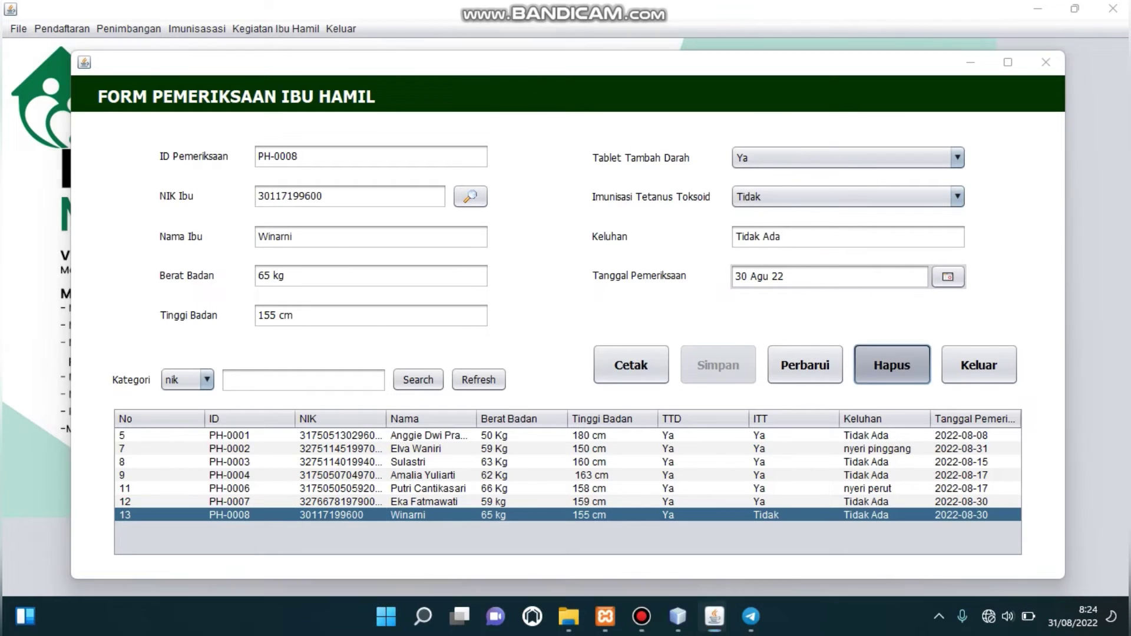
{"action": "left_click", "coordinate": [892, 365]}
{"action": "key", "text": "Return"}
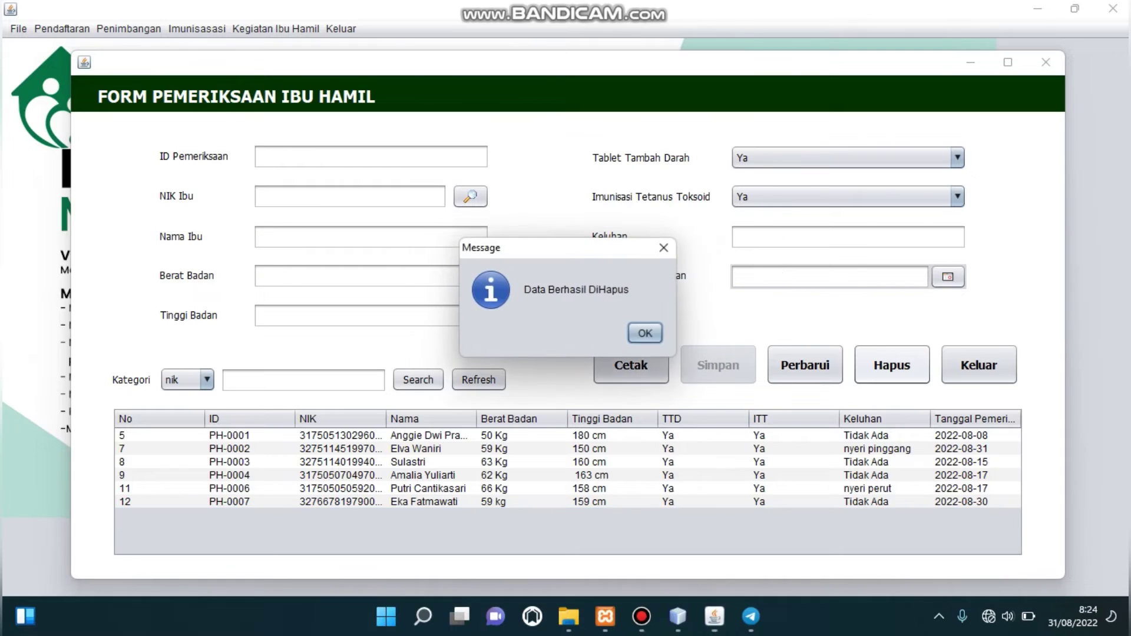
{"action": "key", "text": "Return"}
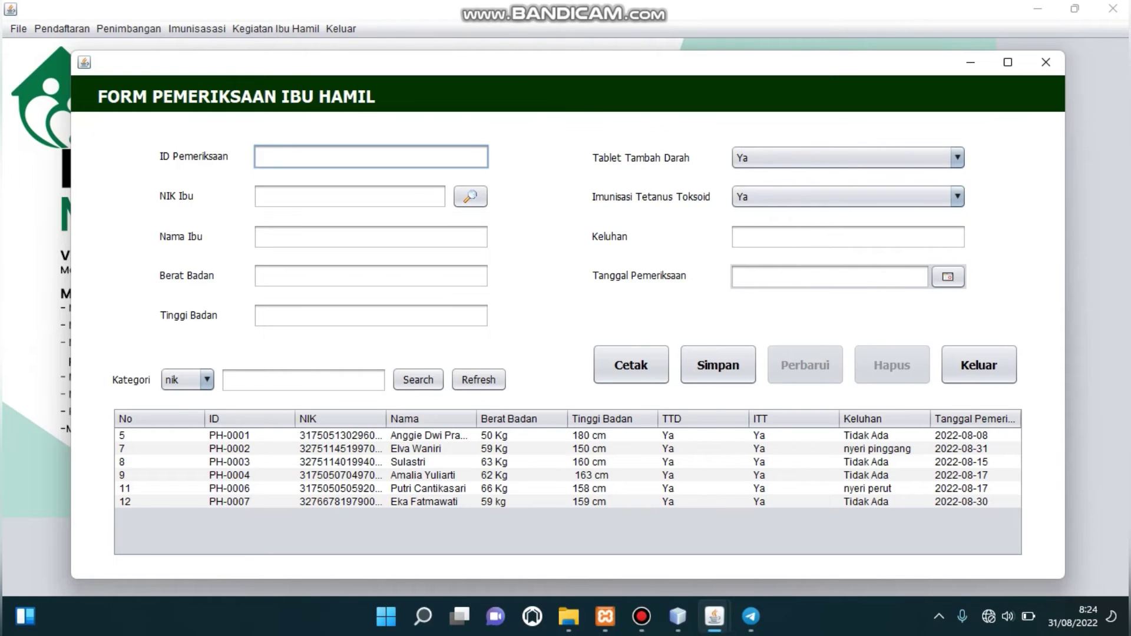
{"action": "left_click", "coordinate": [187, 379]}
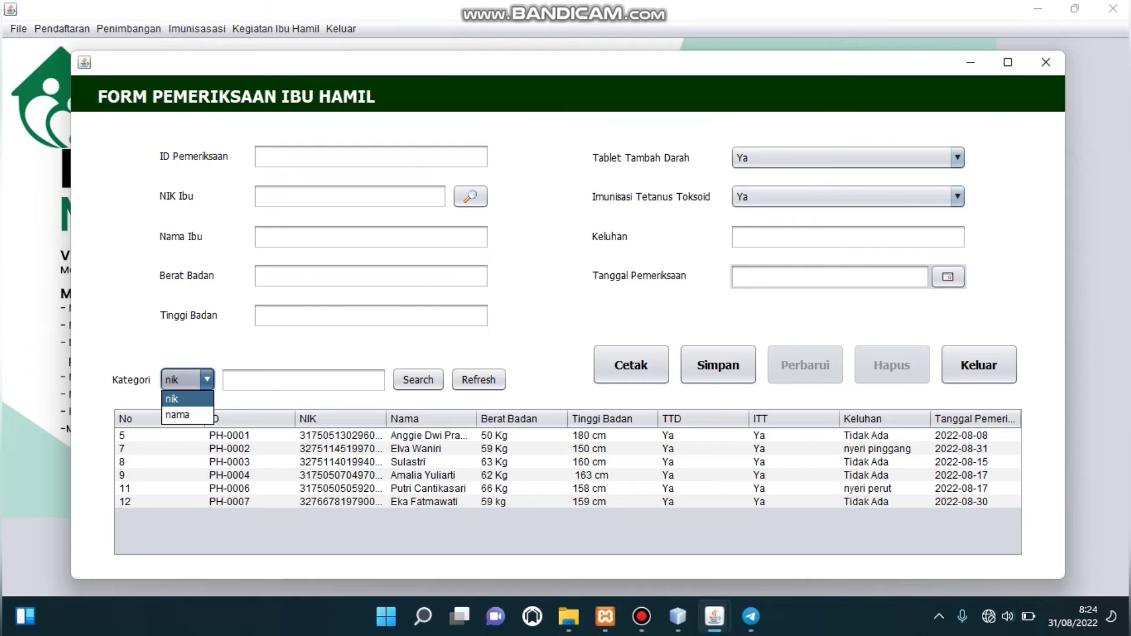
{"action": "left_click", "coordinate": [178, 415]}
{"action": "left_click", "coordinate": [304, 380]}
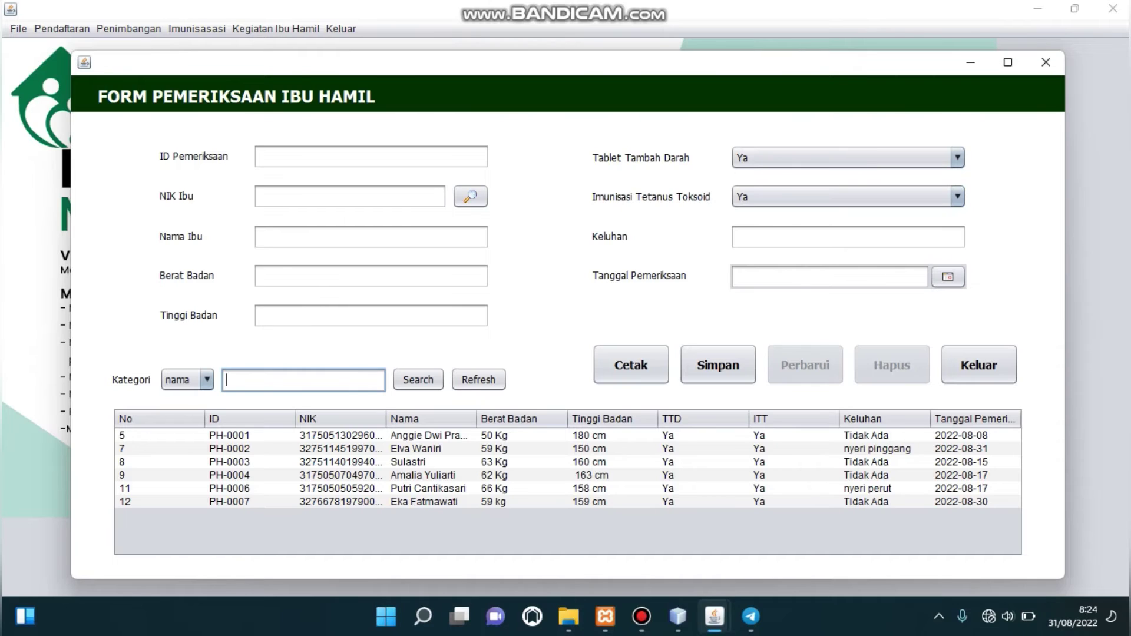
{"action": "type", "text": "Sulastri"}
{"action": "left_click", "coordinate": [418, 380]}
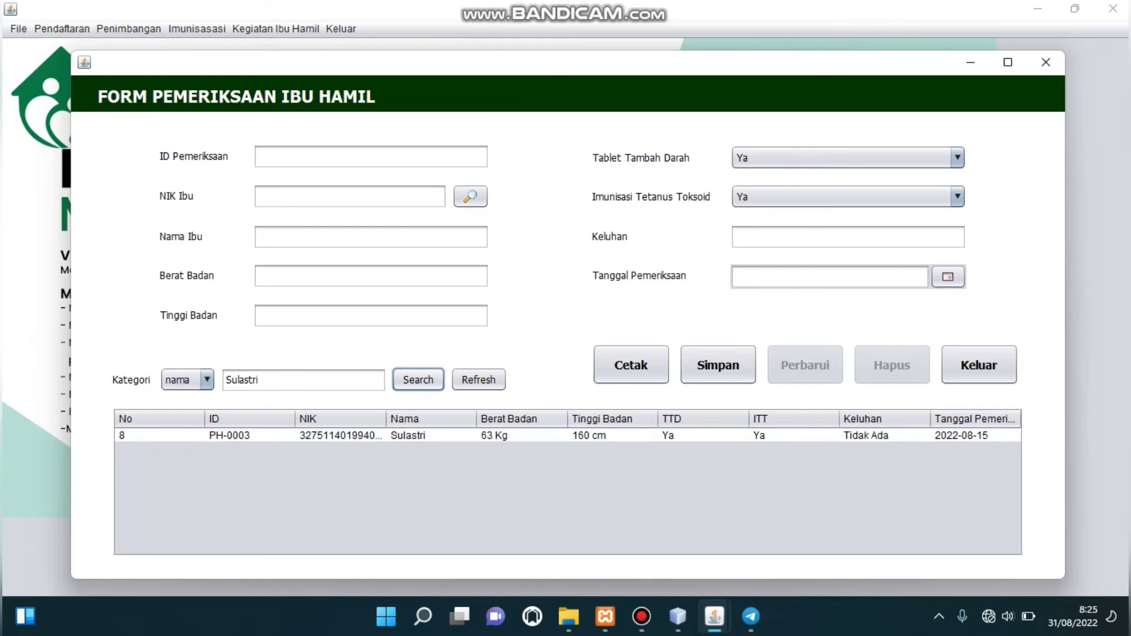
{"action": "left_click", "coordinate": [406, 435]}
{"action": "left_click", "coordinate": [479, 380]}
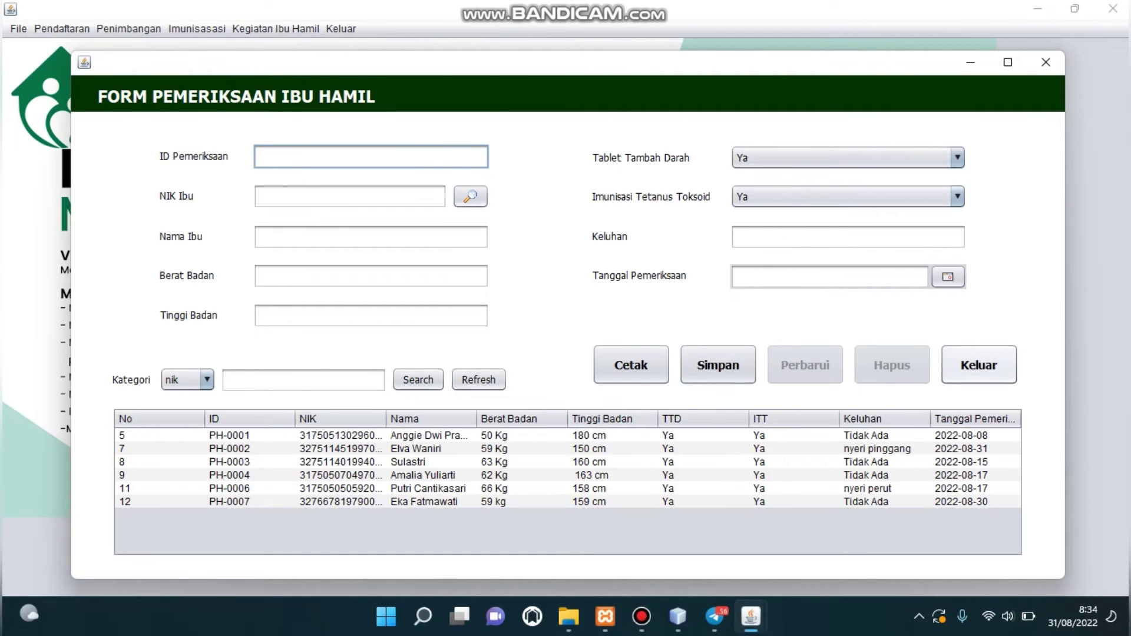
Close the examination form and open Keluarga Berencana/KB from the Kegiatan Ibu Hamil menu.
{"action": "left_click", "coordinate": [979, 365]}
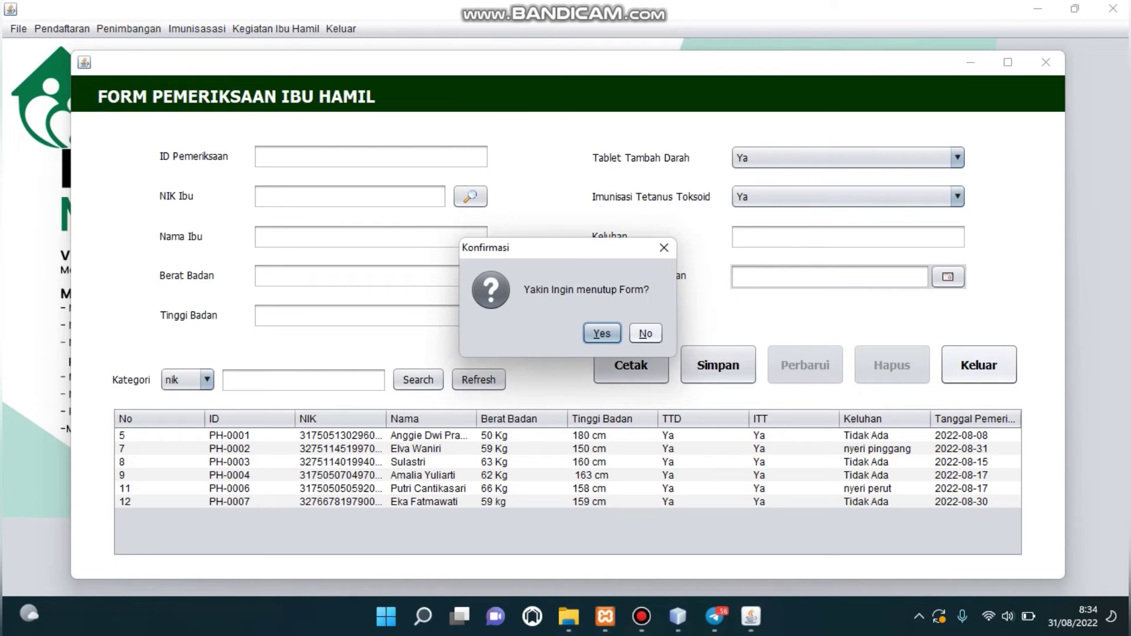
{"action": "left_click", "coordinate": [601, 333]}
{"action": "left_click", "coordinate": [275, 29]}
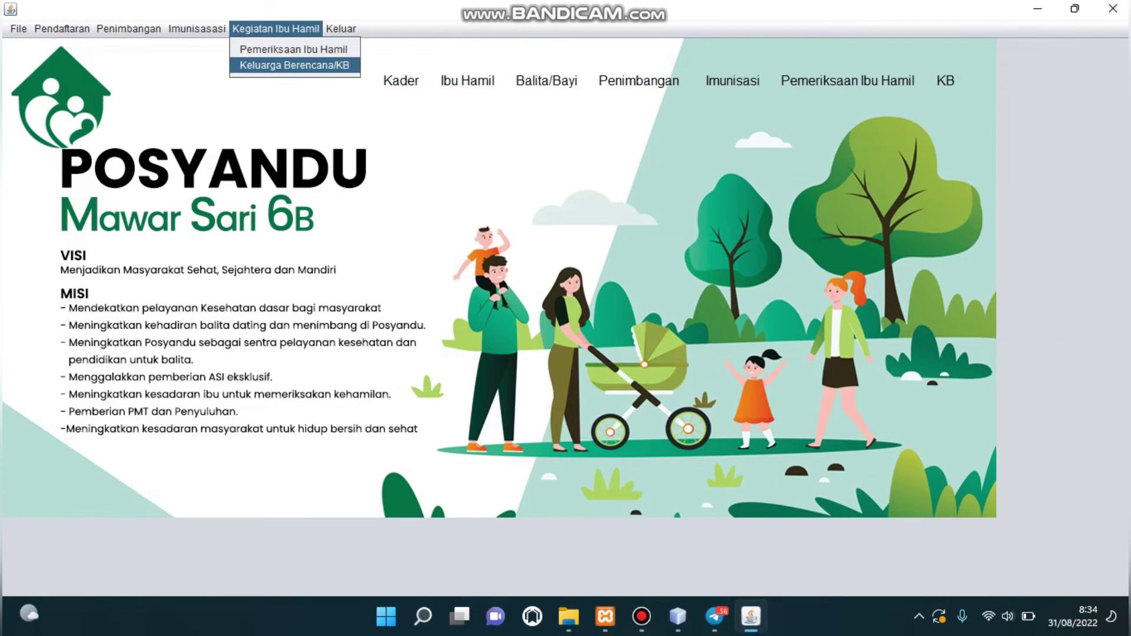
{"action": "key", "text": "Return"}
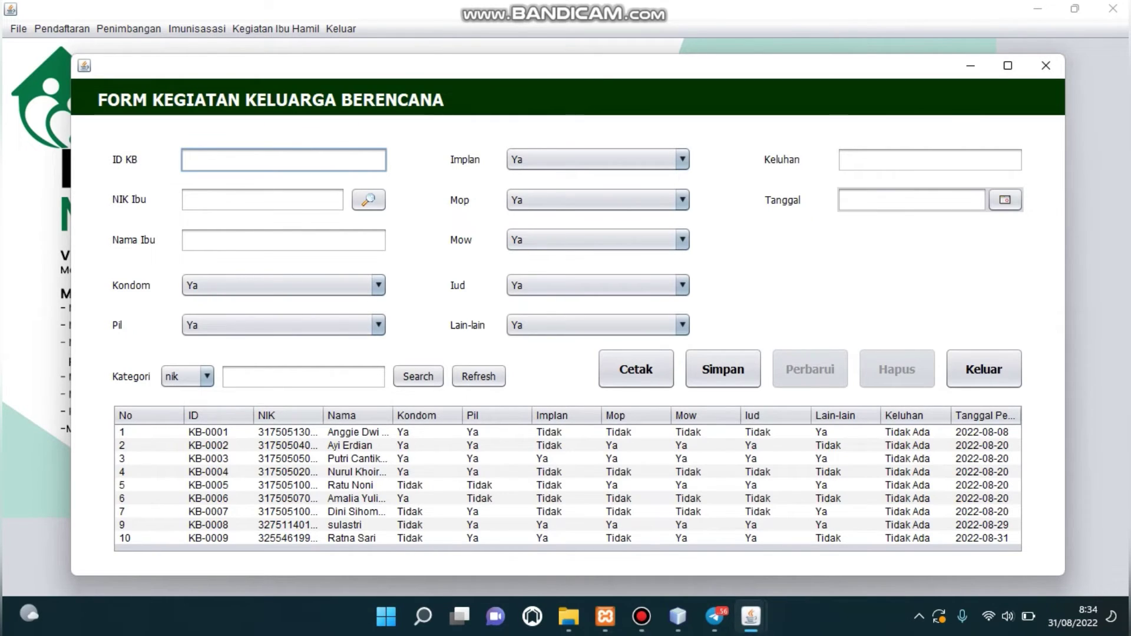
Enter ID KB-0010 plus the mother's NIK and name.
{"action": "type", "text": "KB-00100010"}
{"action": "left_click", "coordinate": [263, 199]}
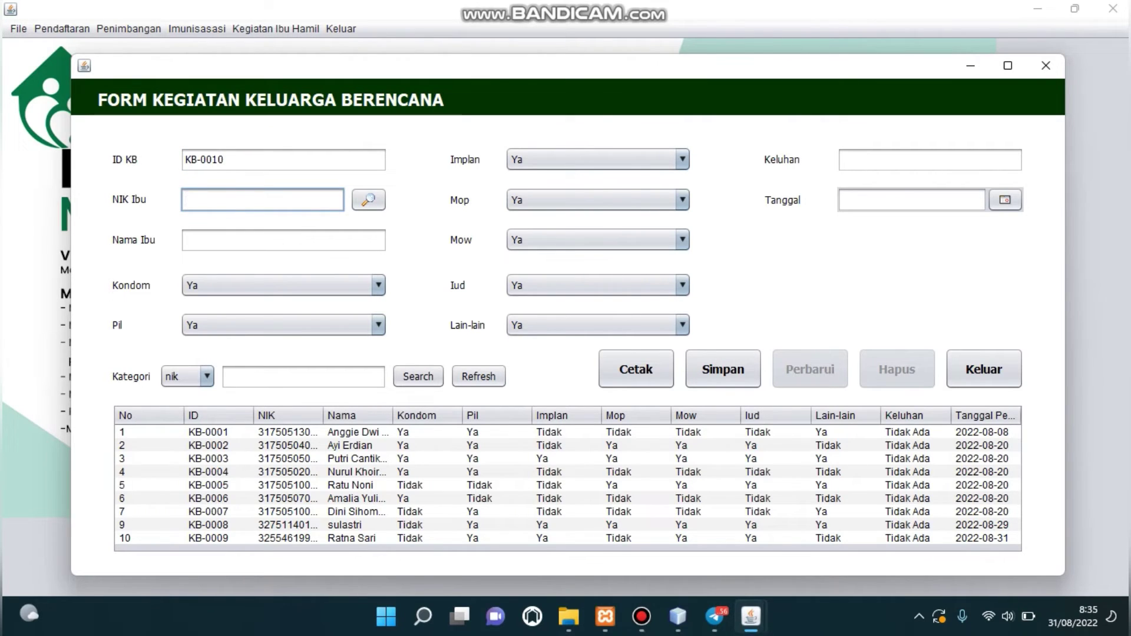
{"action": "type", "text": "Desoi"}
{"action": "key", "text": "BackSpace"}
{"action": "key", "text": "BackSpace"}
{"action": "key", "text": "BackSpace"}
{"action": "key", "text": "BackSpace"}
{"action": "type", "text": "37800199700"}
{"action": "left_click", "coordinate": [284, 240]}
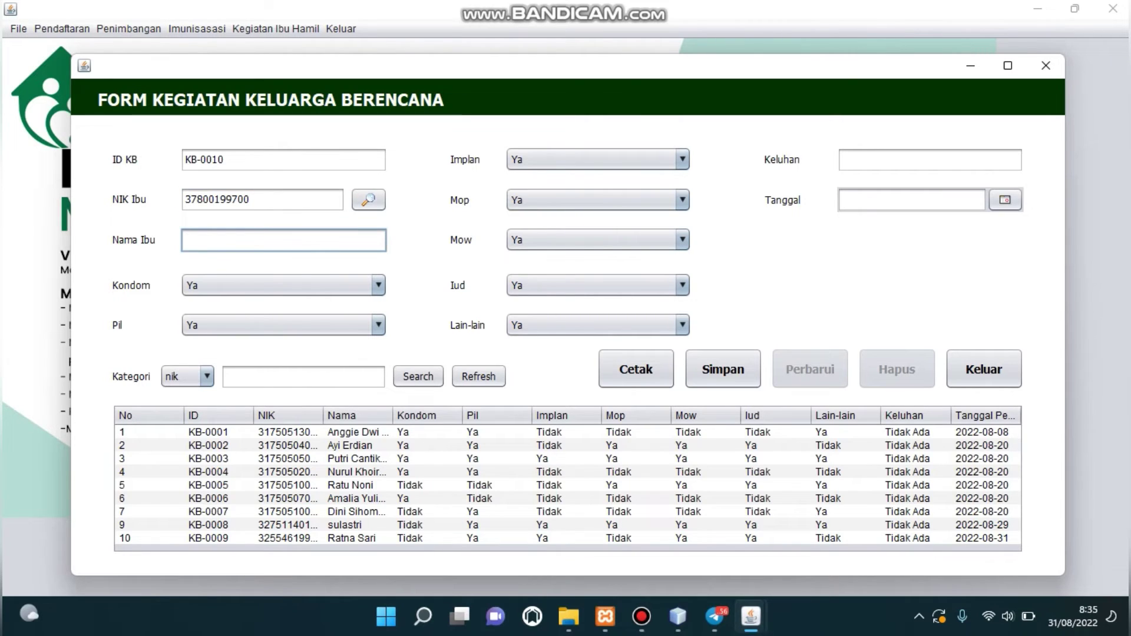
{"action": "type", "text": "Desi"}
Keep Kondom, Pil and Implan at Ya, add complaint 'Tidak Ada', date 29 August 2022, and save.
{"action": "left_click", "coordinate": [283, 285]}
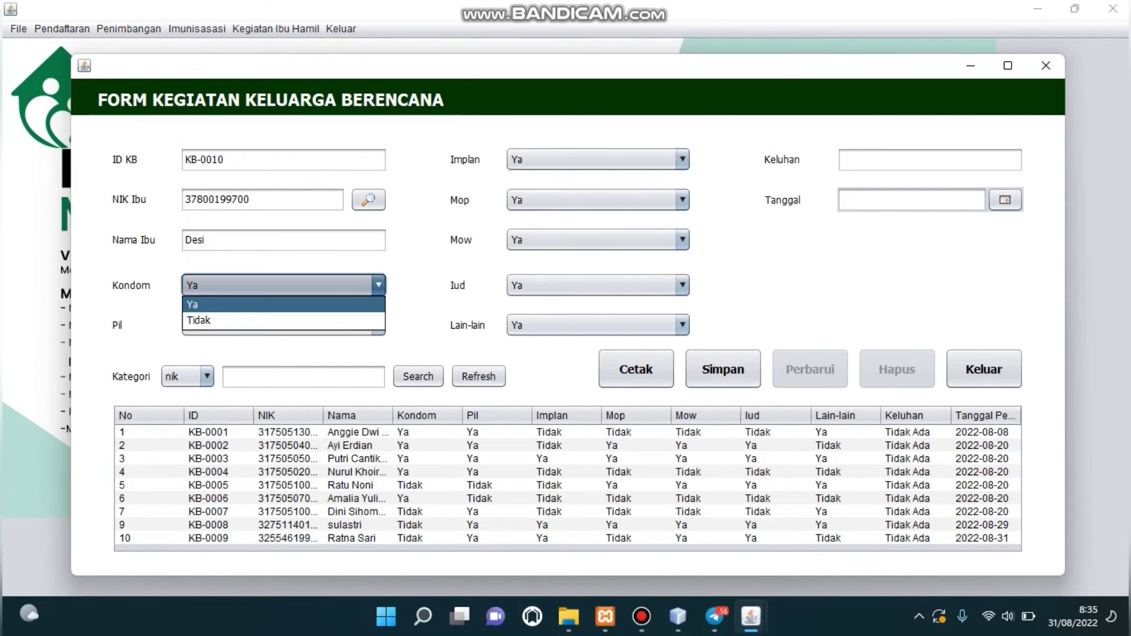
{"action": "left_click", "coordinate": [283, 303]}
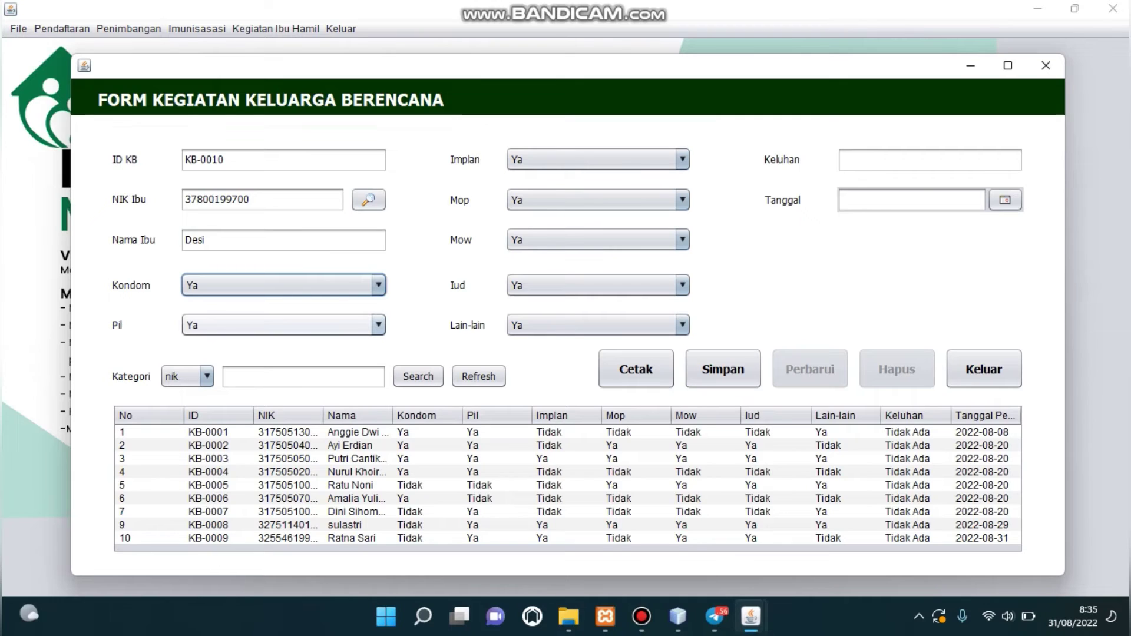
{"action": "left_click", "coordinate": [283, 325]}
{"action": "left_click", "coordinate": [282, 344]}
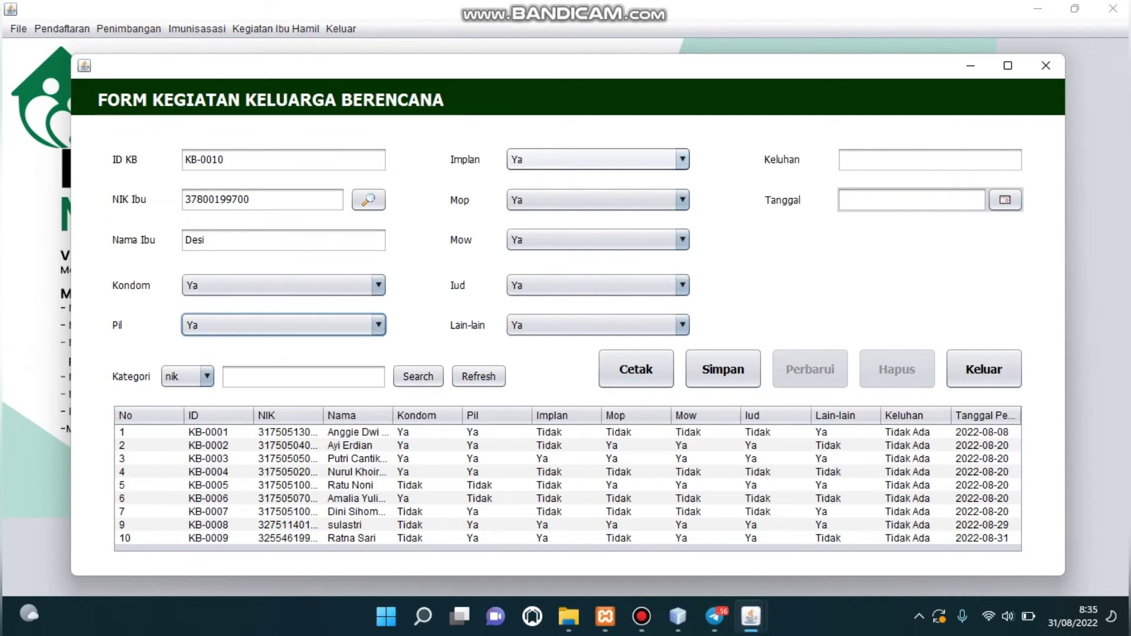
{"action": "left_click", "coordinate": [589, 159]}
{"action": "left_click", "coordinate": [589, 178]}
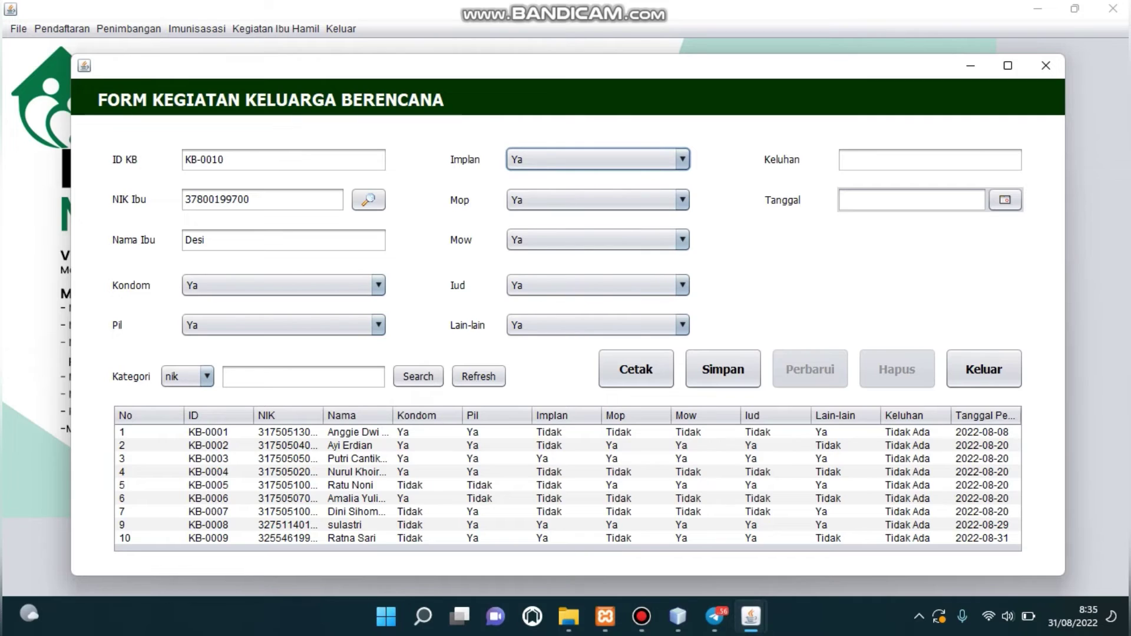
{"action": "left_click", "coordinate": [930, 160]}
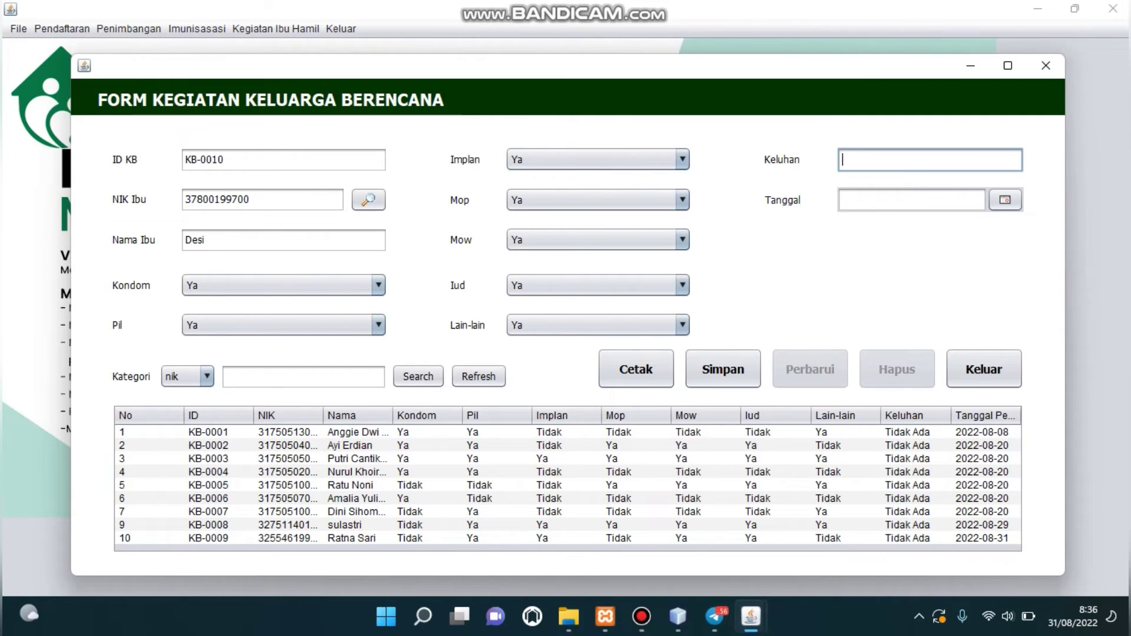
{"action": "type", "text": "Tidak Ada"}
{"action": "left_click", "coordinate": [1005, 200]}
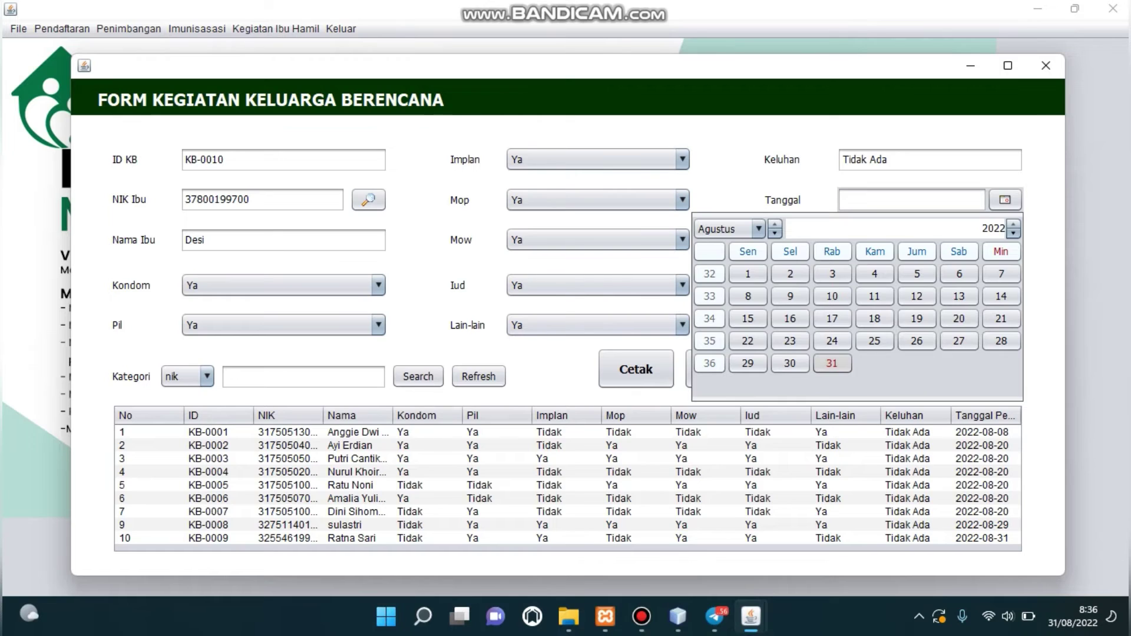
{"action": "left_click", "coordinate": [748, 363]}
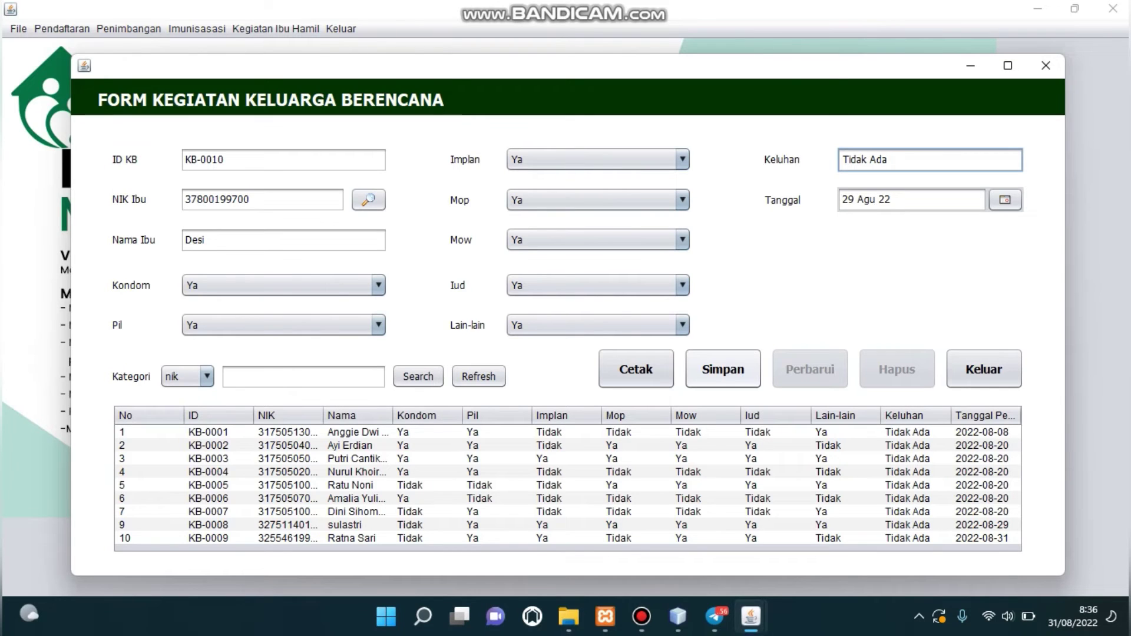
{"action": "left_click", "coordinate": [723, 369]}
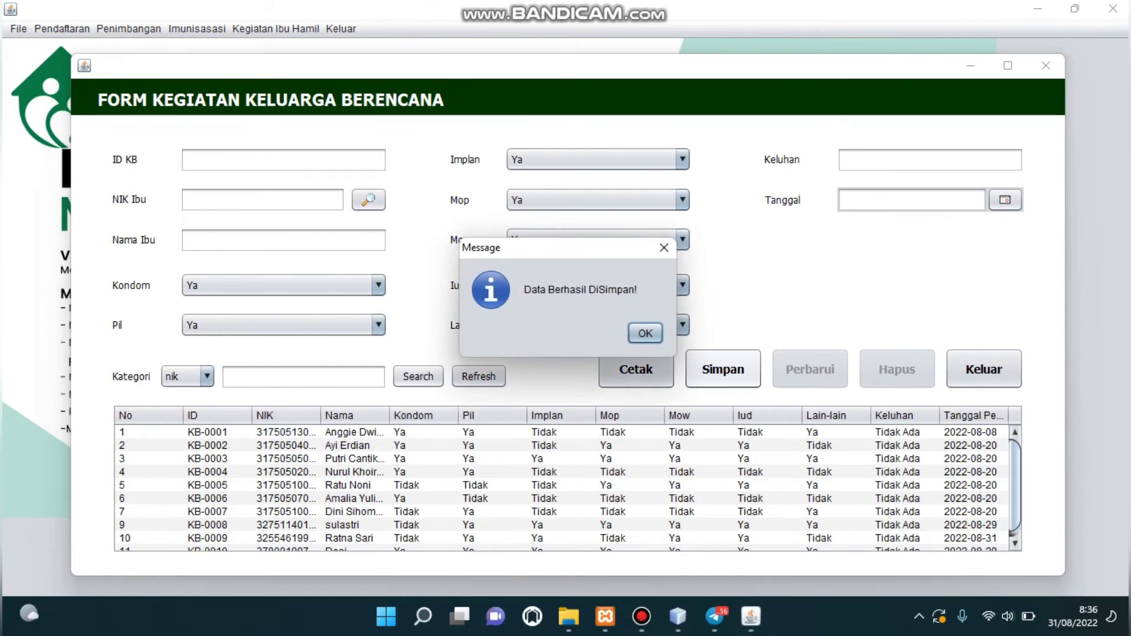
{"action": "key", "text": "Return"}
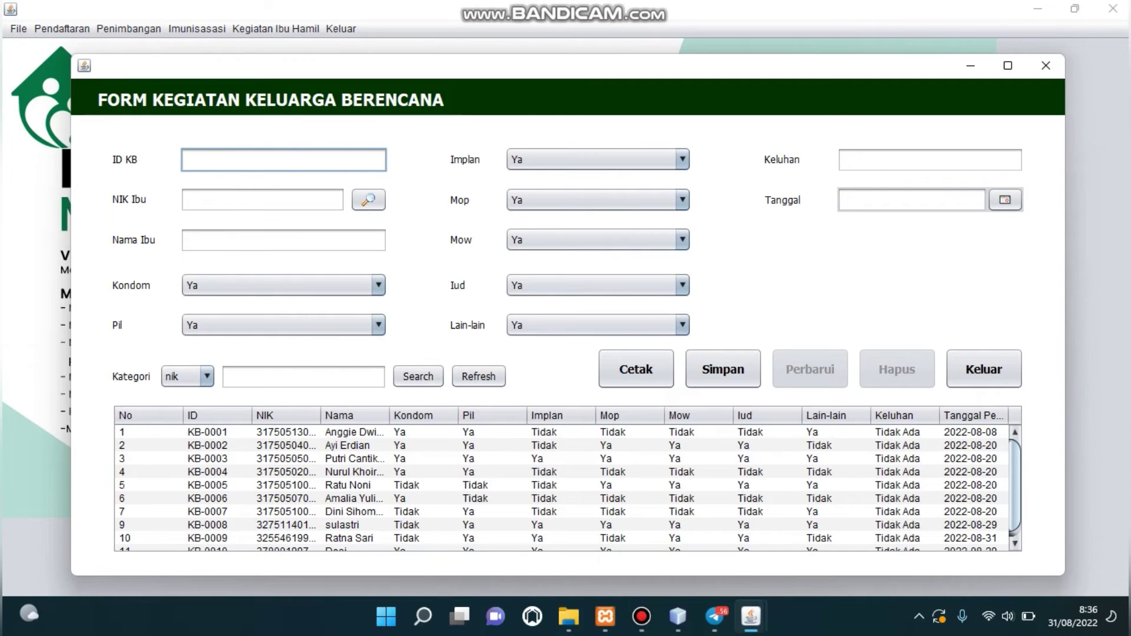
Change KB-0010's Pil and Implan answers to Tidak and save the update.
{"action": "left_click", "coordinate": [412, 538]}
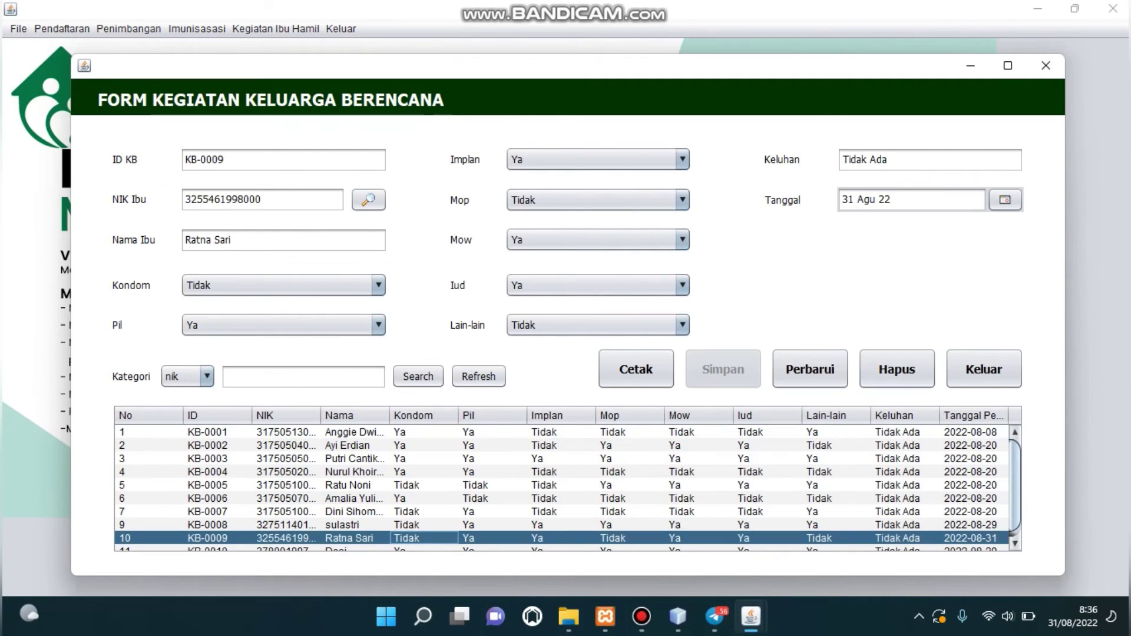
{"action": "key", "text": "Down"}
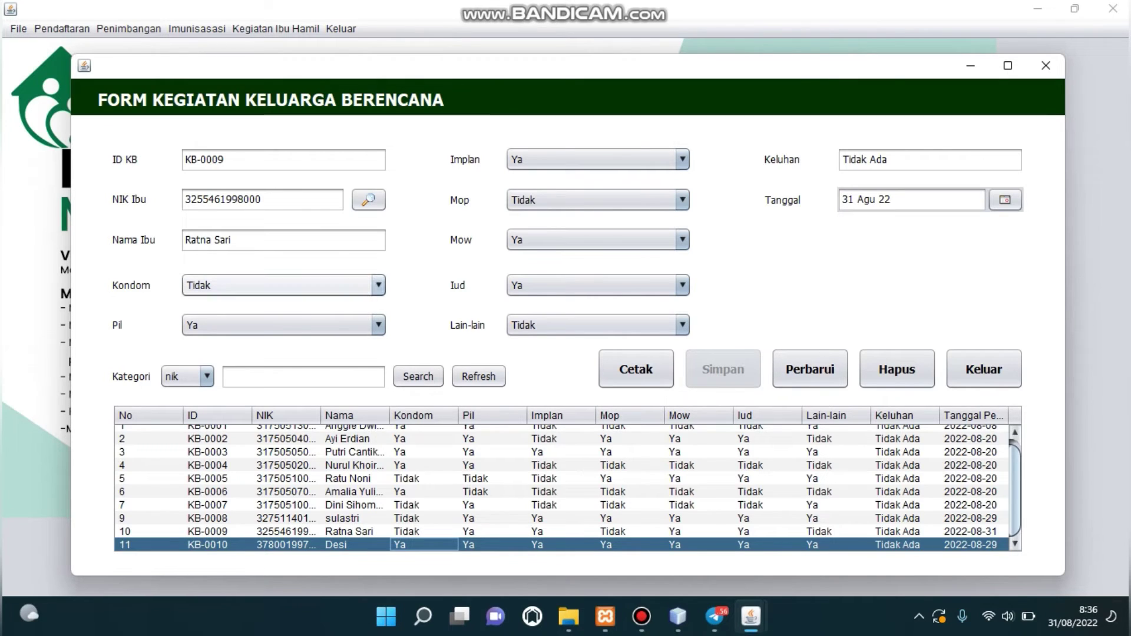
{"action": "left_click", "coordinate": [354, 544]}
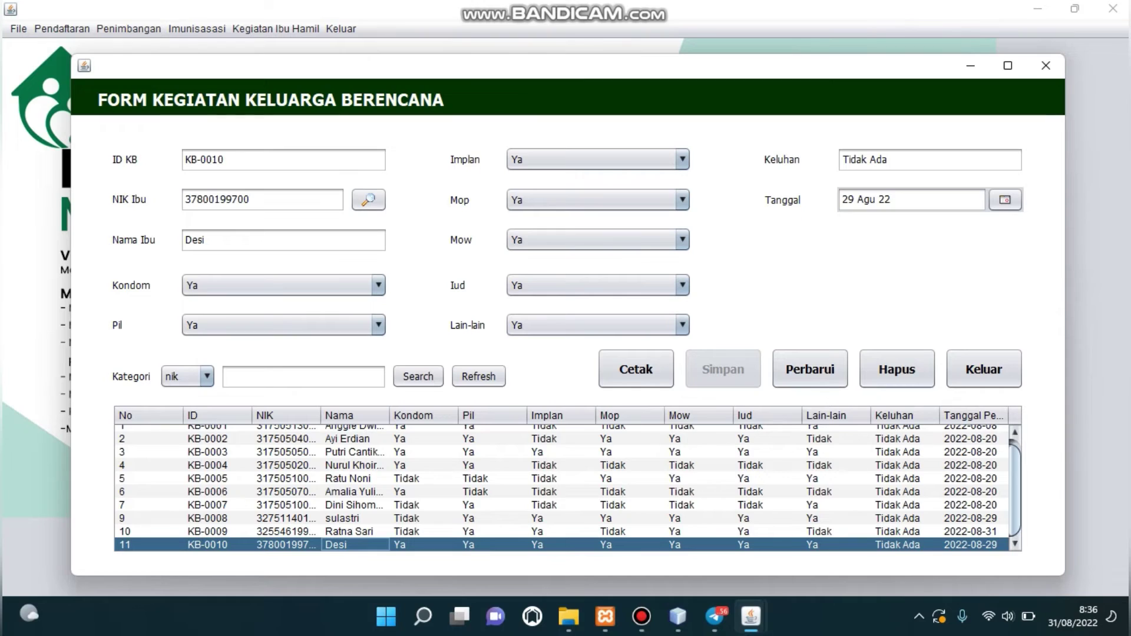
{"action": "left_click", "coordinate": [283, 325]}
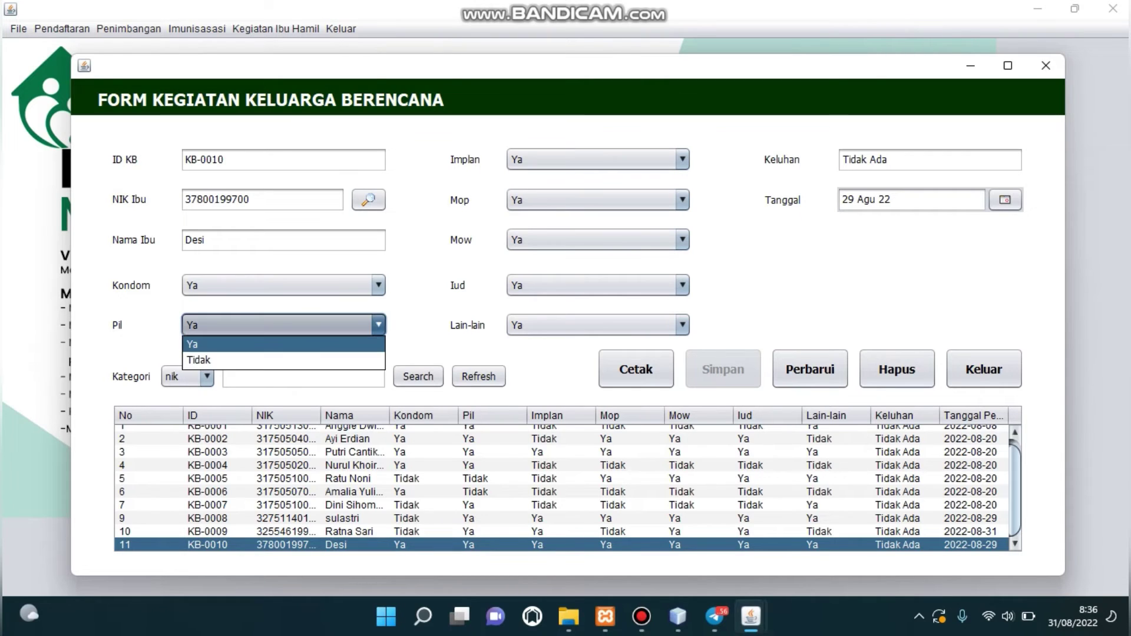
{"action": "left_click", "coordinate": [224, 359]}
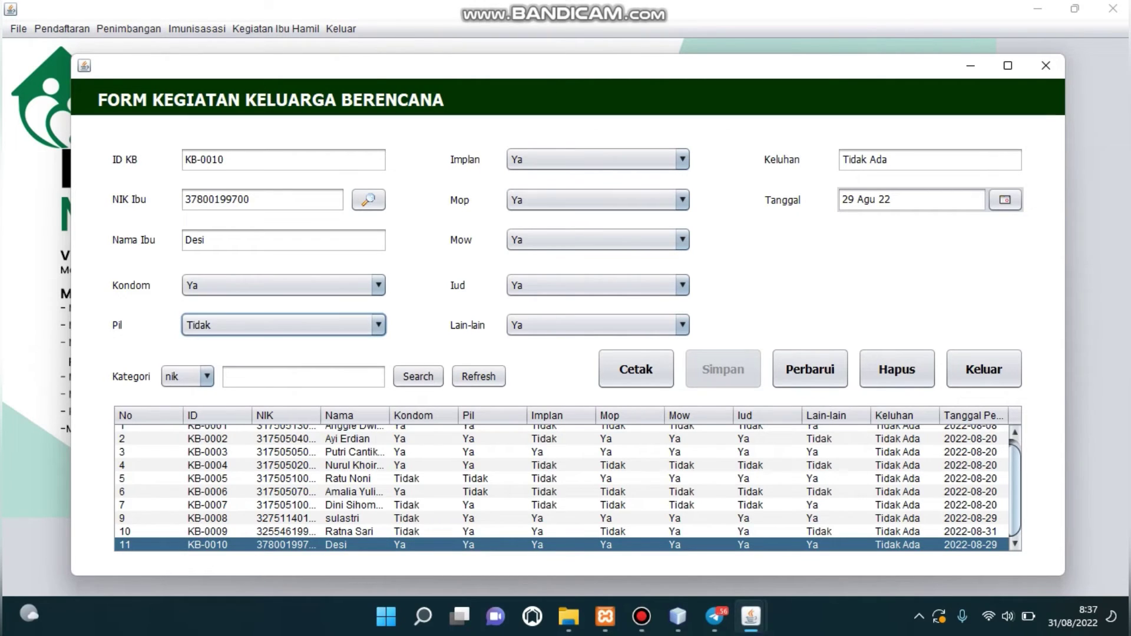
{"action": "left_click", "coordinate": [596, 159]}
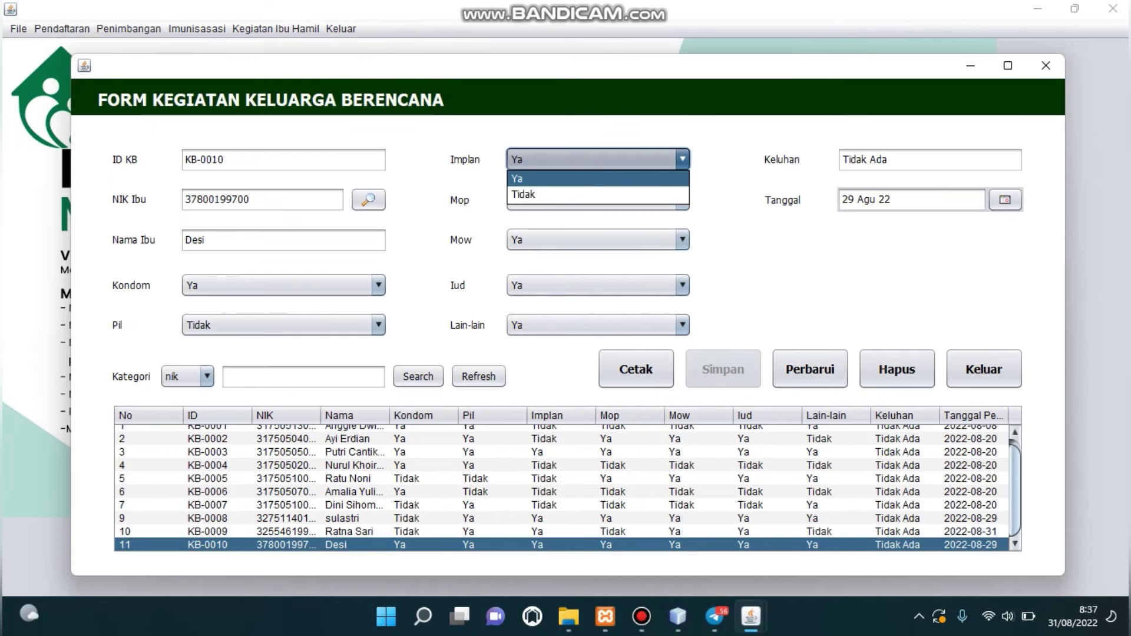
{"action": "left_click", "coordinate": [590, 195]}
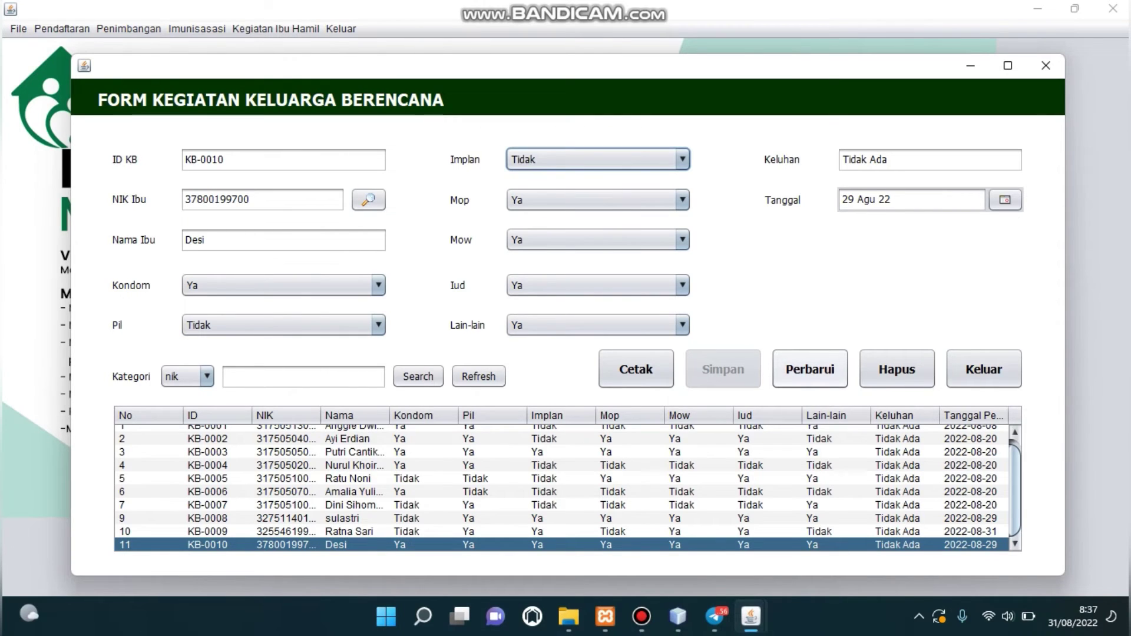
{"action": "left_click", "coordinate": [810, 370]}
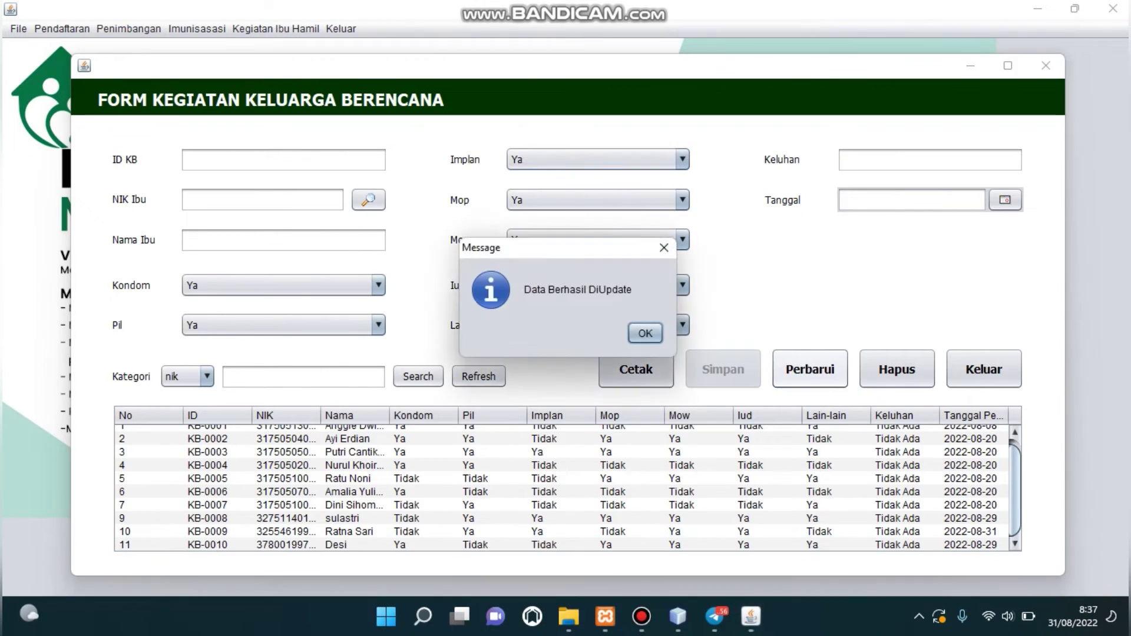
{"action": "key", "text": "Return"}
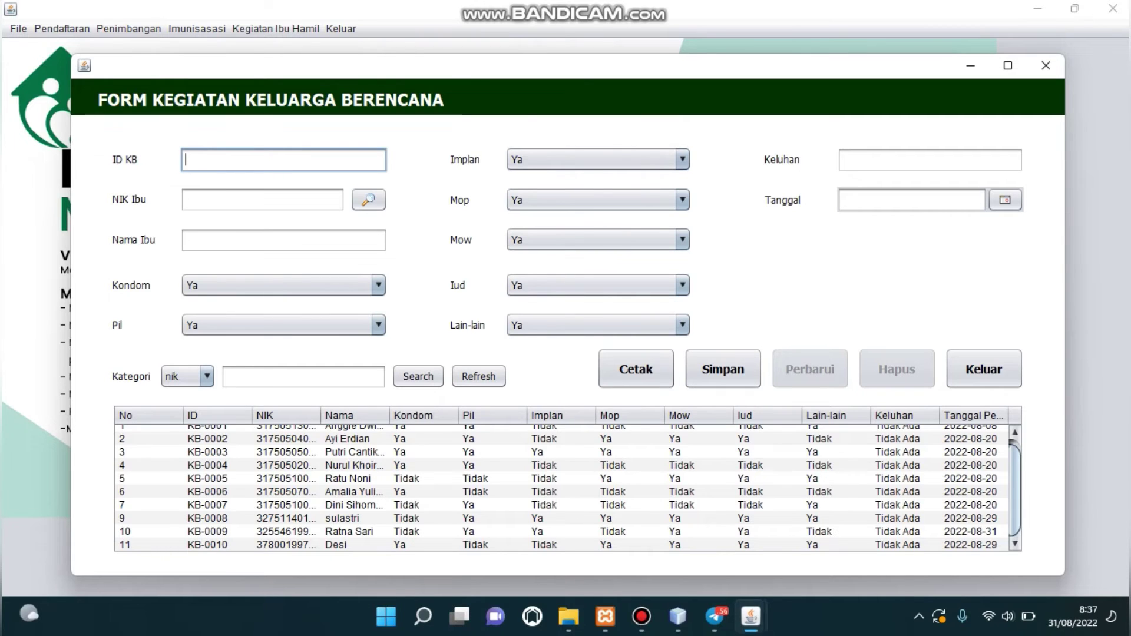
Delete record KB-0010 with confirmation.
{"action": "left_click", "coordinate": [348, 545]}
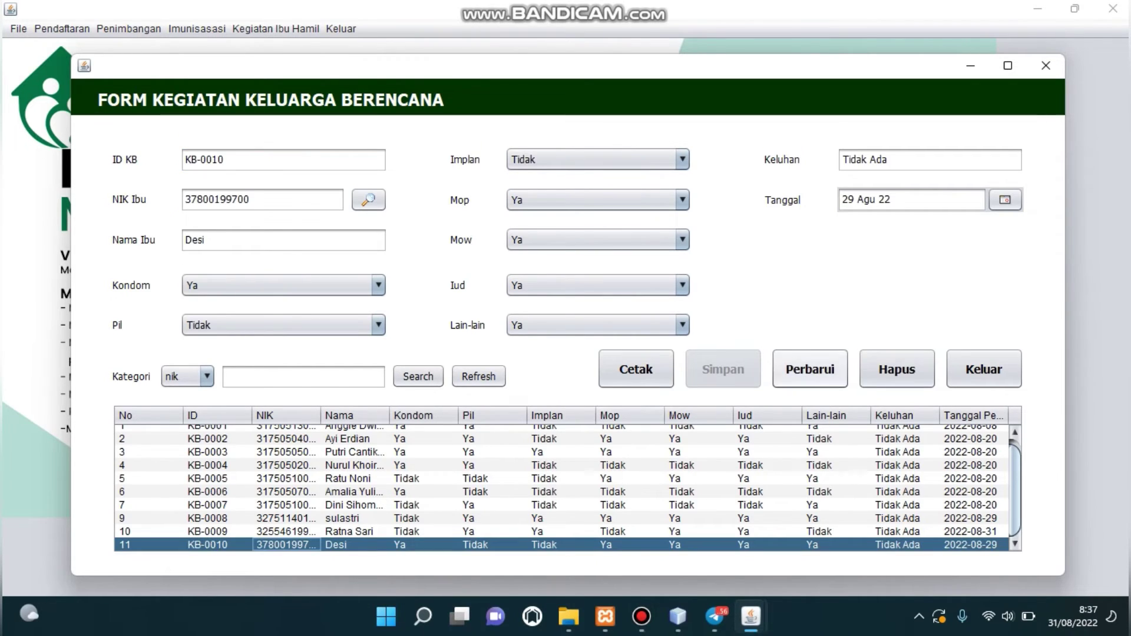
{"action": "left_click", "coordinate": [897, 370]}
{"action": "left_click", "coordinate": [601, 333]}
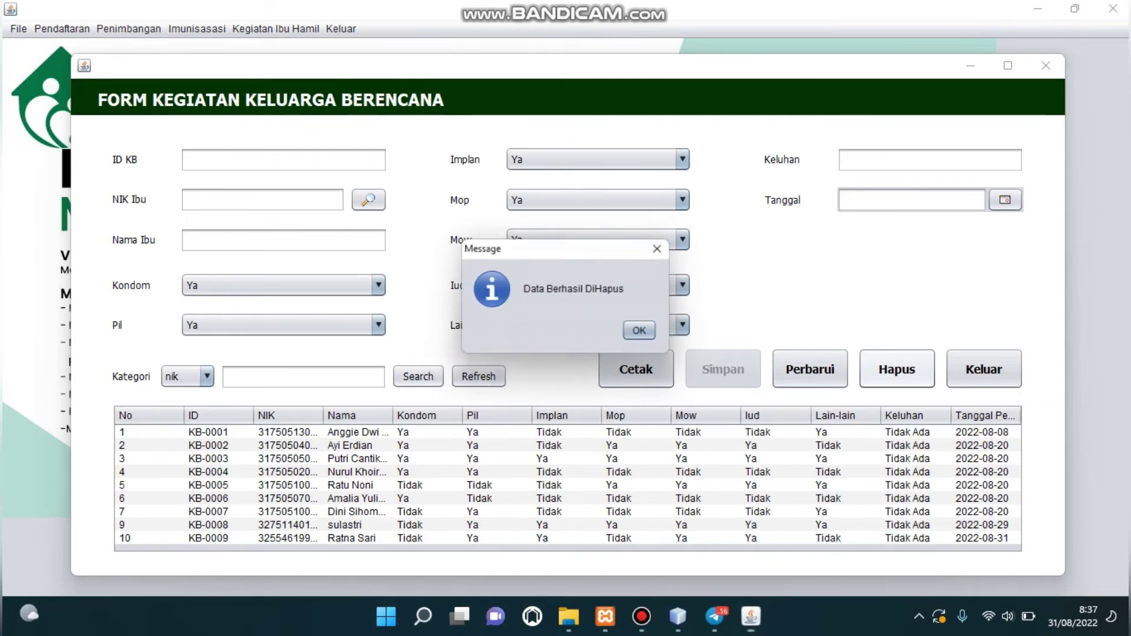
{"action": "left_click", "coordinate": [645, 333]}
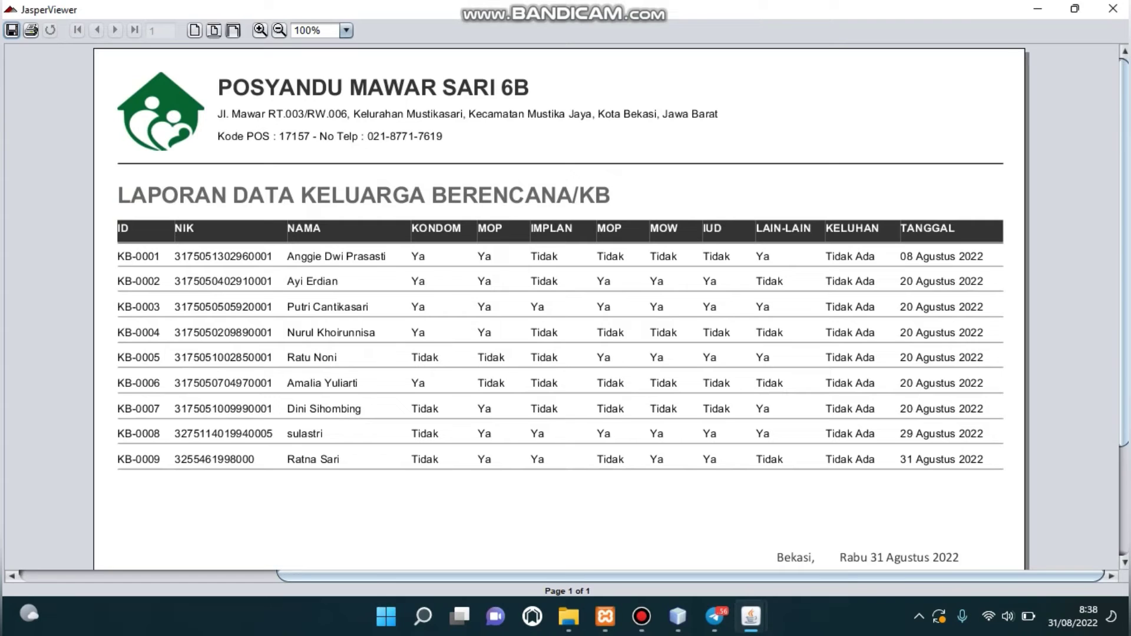
{"action": "key", "text": "alt+F4"}
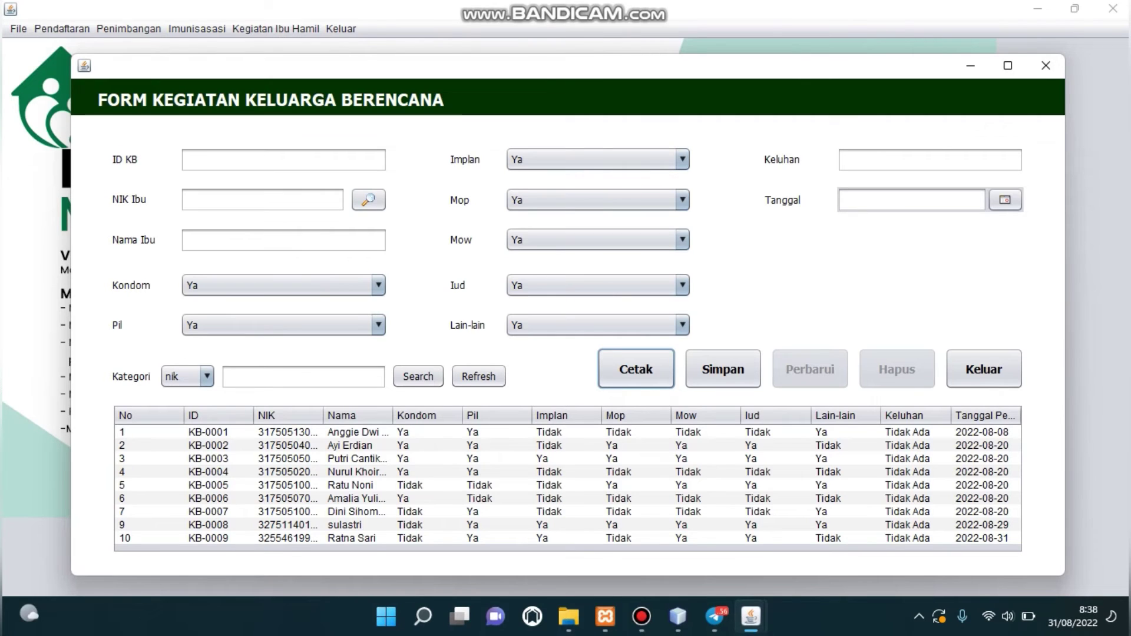
Search KB records by the mother's name, then refresh to list all nine records.
{"action": "left_click", "coordinate": [188, 377]}
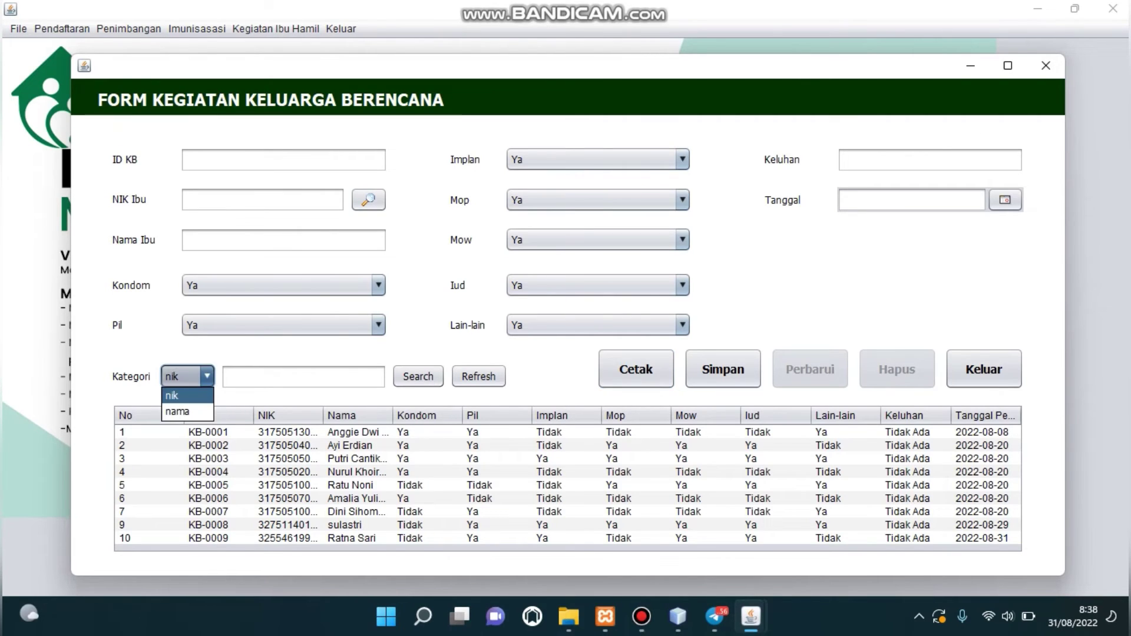
{"action": "key", "text": "Down"}
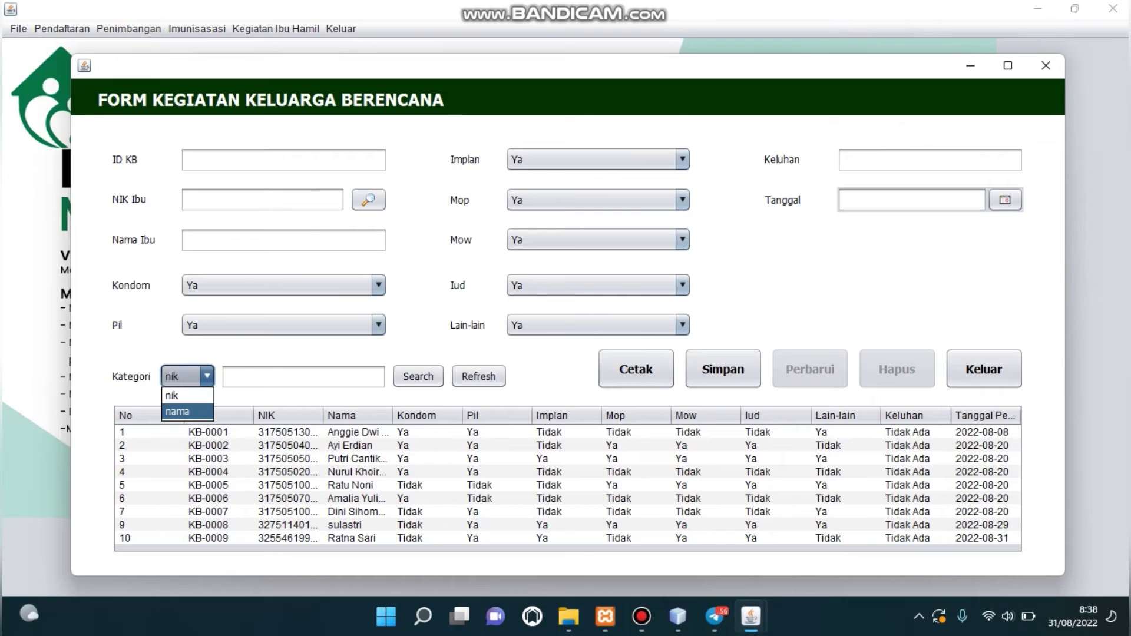
{"action": "key", "text": "Return"}
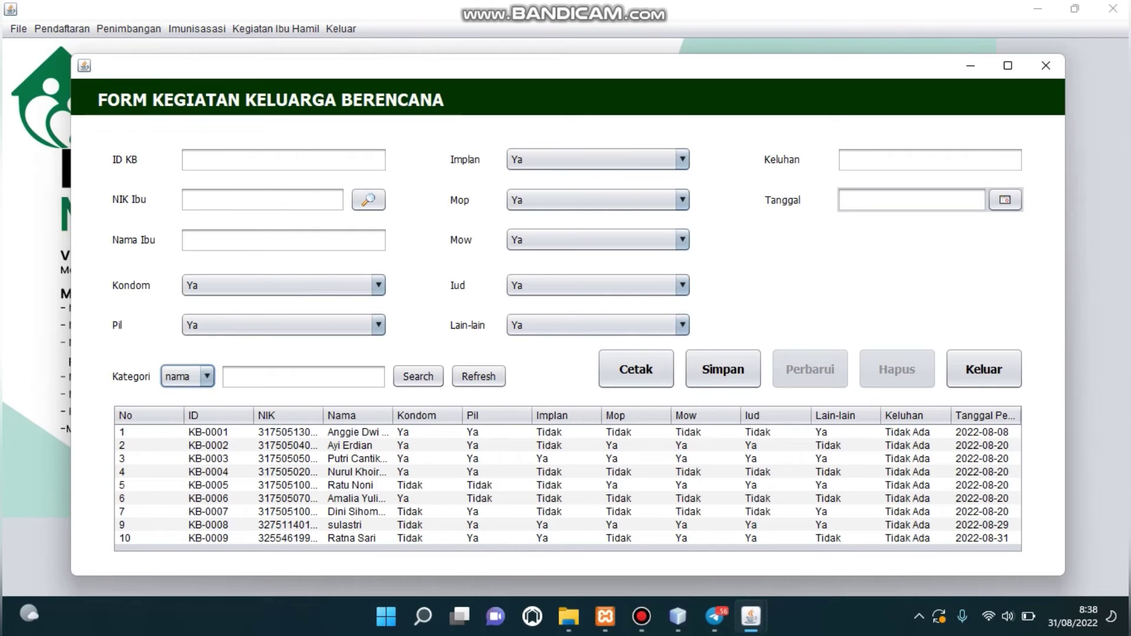
{"action": "key", "text": "Tab"}
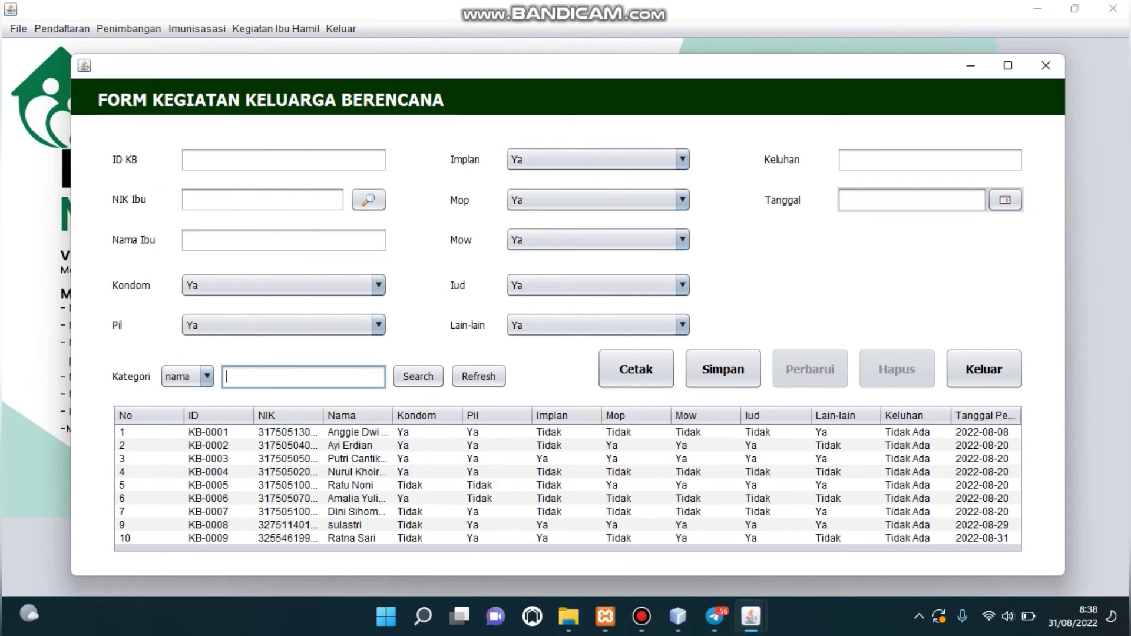
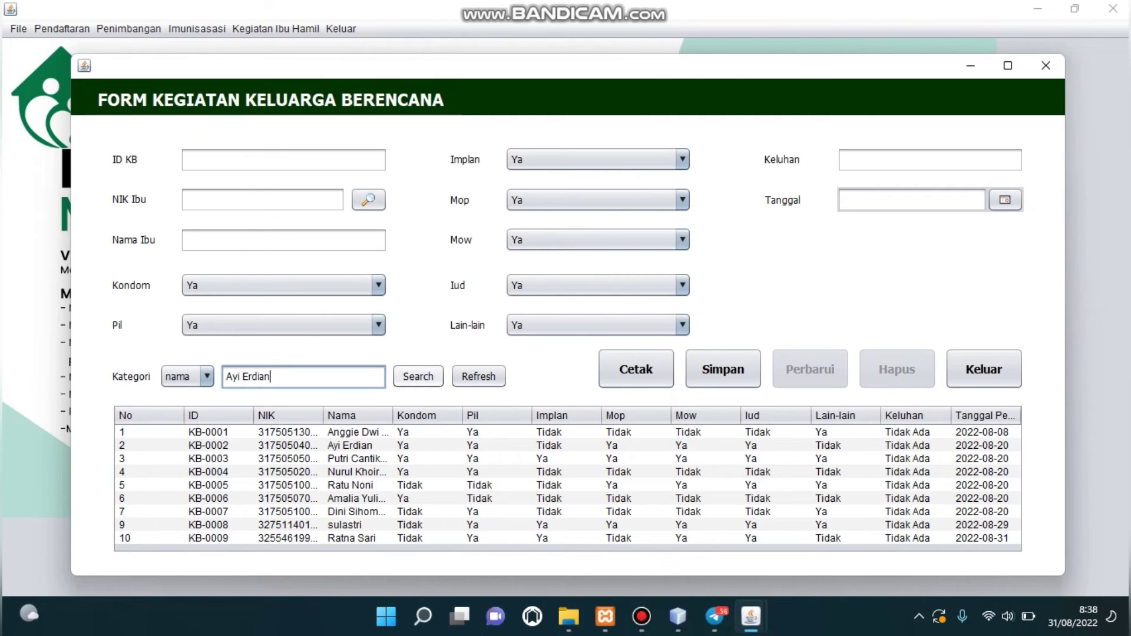
{"action": "key", "text": "Tab"}
{"action": "key", "text": "space"}
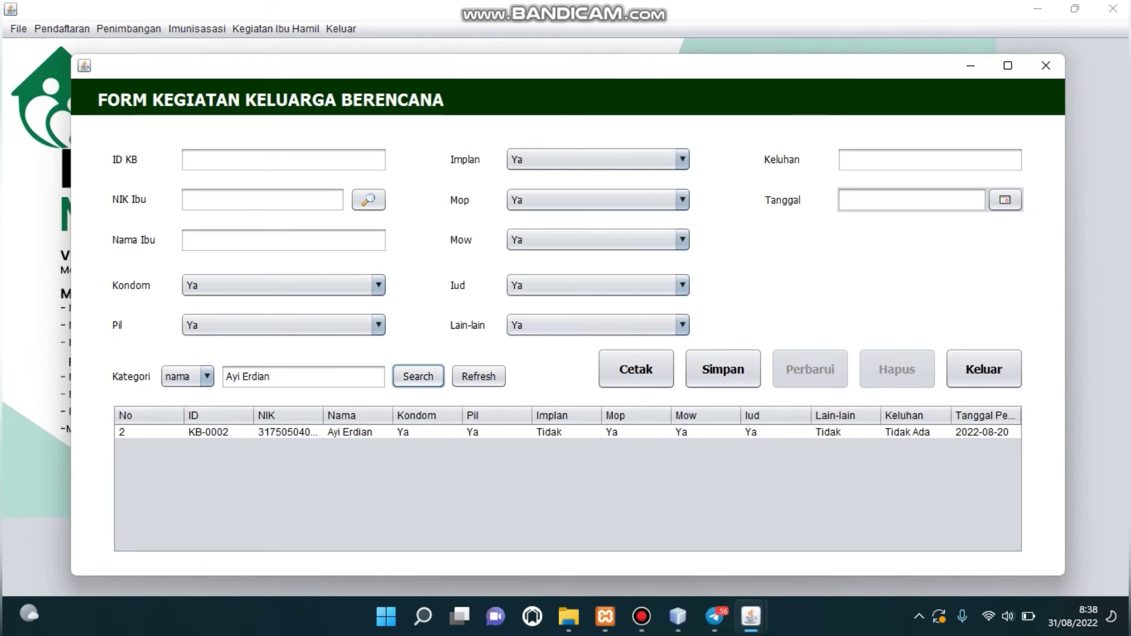
{"action": "left_click", "coordinate": [478, 376]}
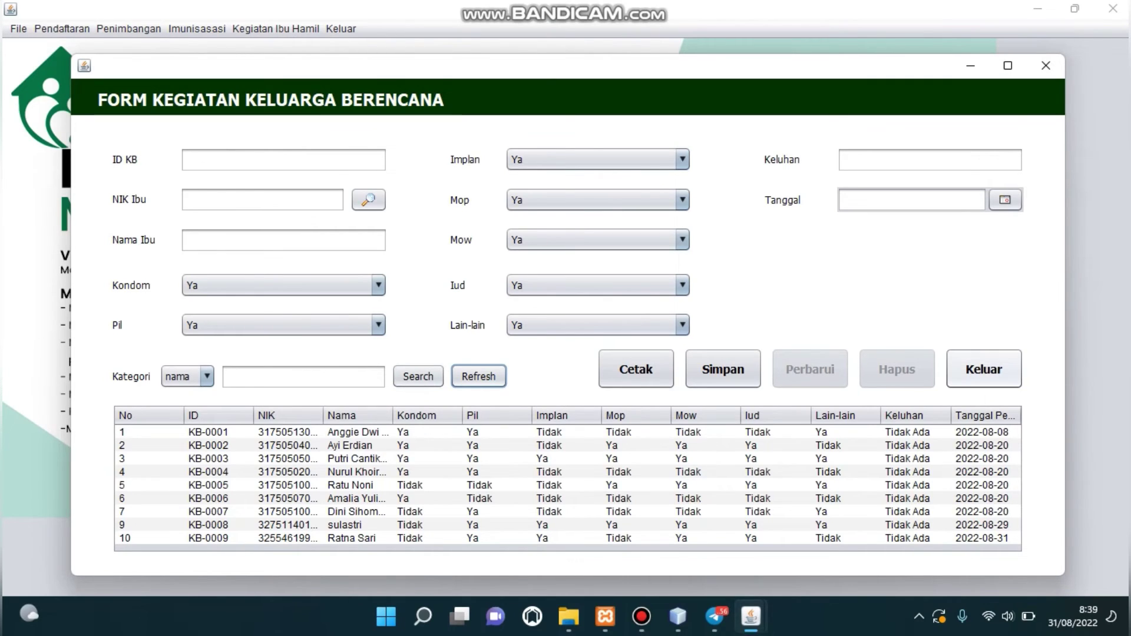
Close the KB form and print the Kader data report, viewing it maximized and zoomed out.
{"action": "left_click", "coordinate": [983, 369]}
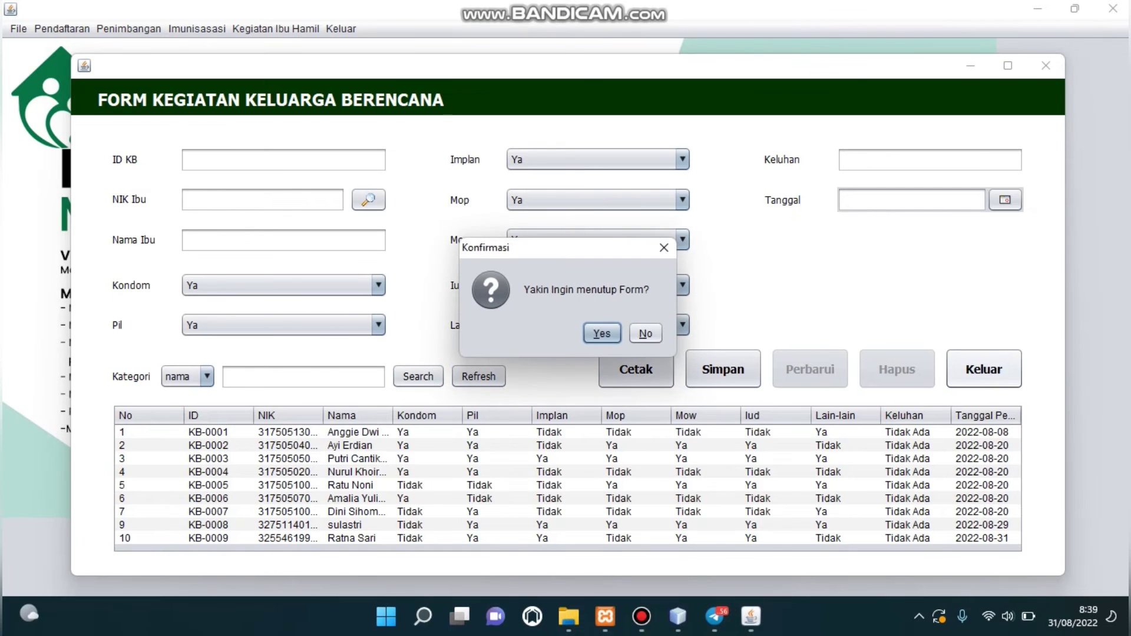
{"action": "key", "text": "Return"}
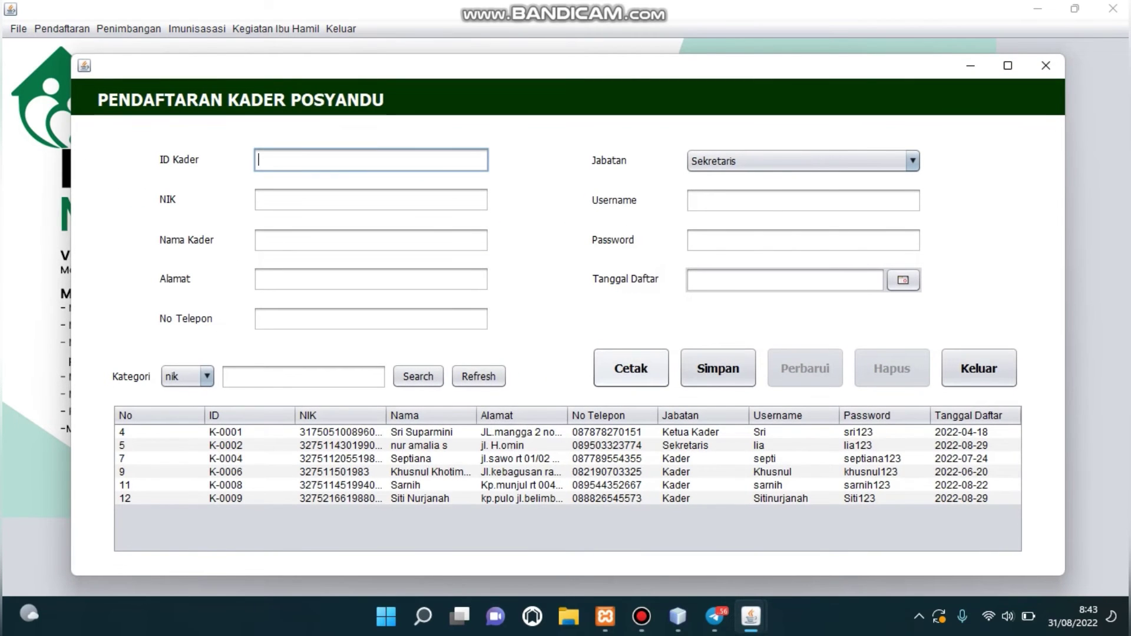
{"action": "left_click", "coordinate": [631, 368]}
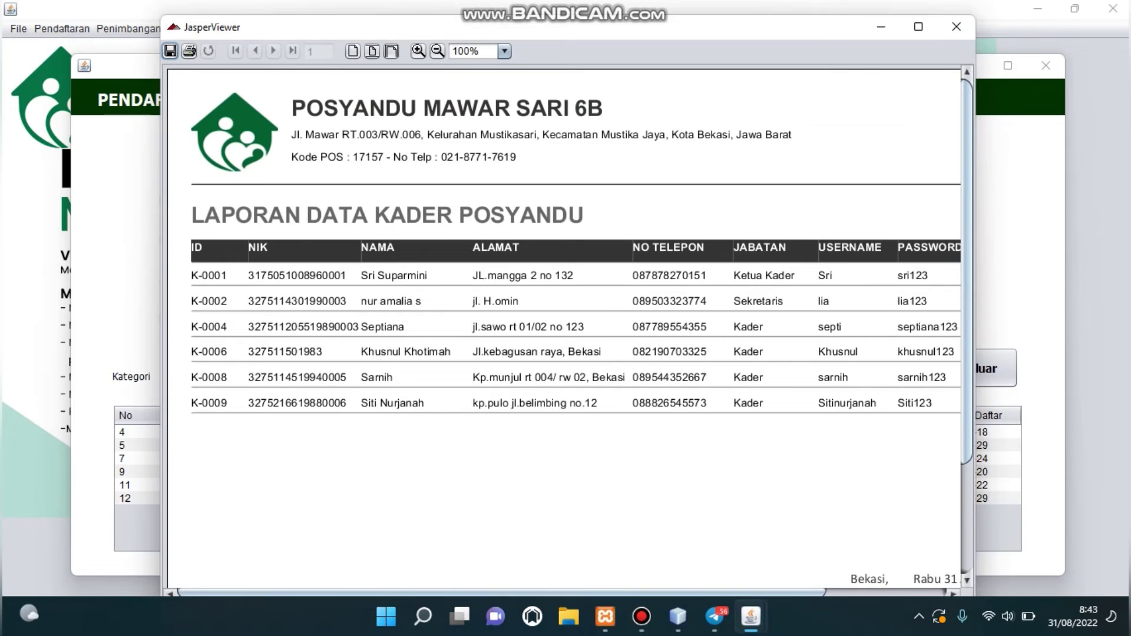
{"action": "left_click", "coordinate": [918, 27]}
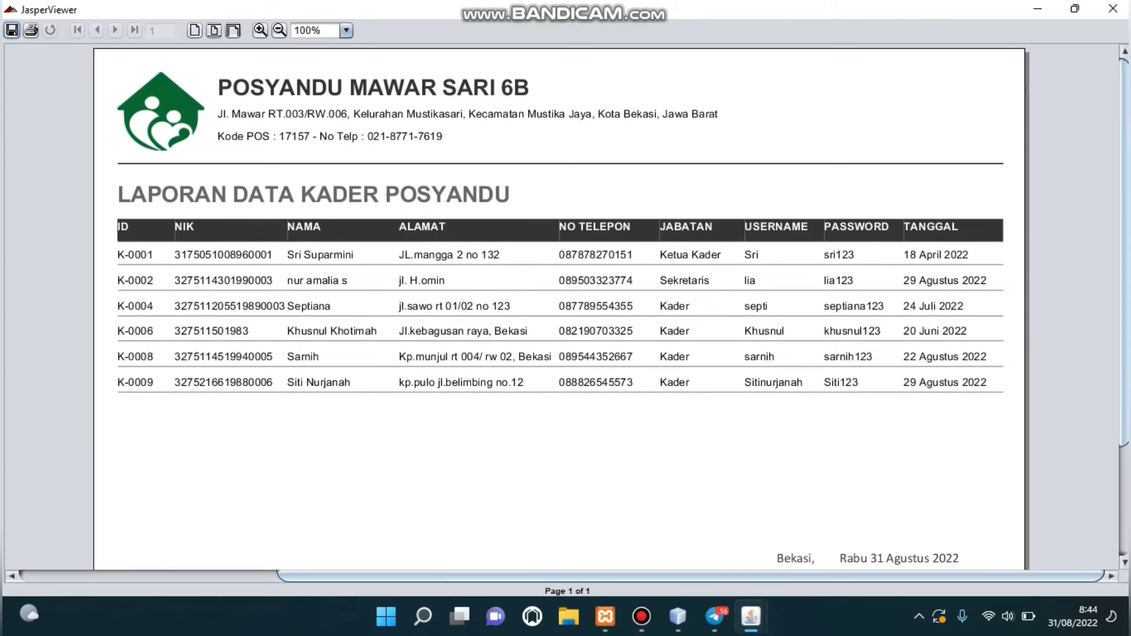
{"action": "left_click", "coordinate": [280, 30]}
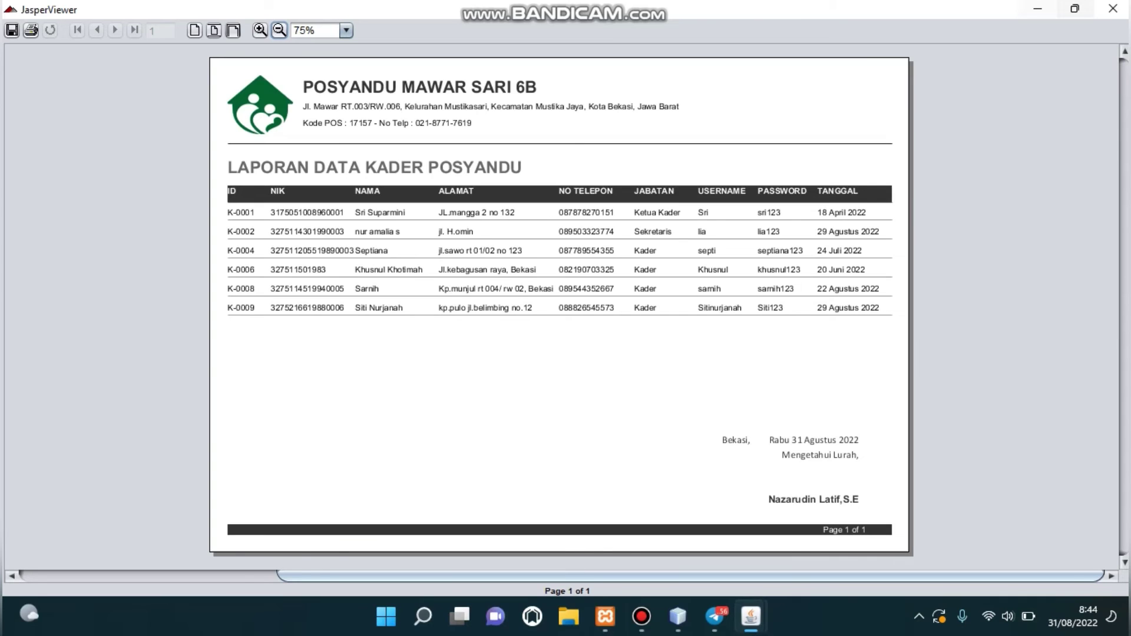
{"action": "left_click", "coordinate": [1113, 8]}
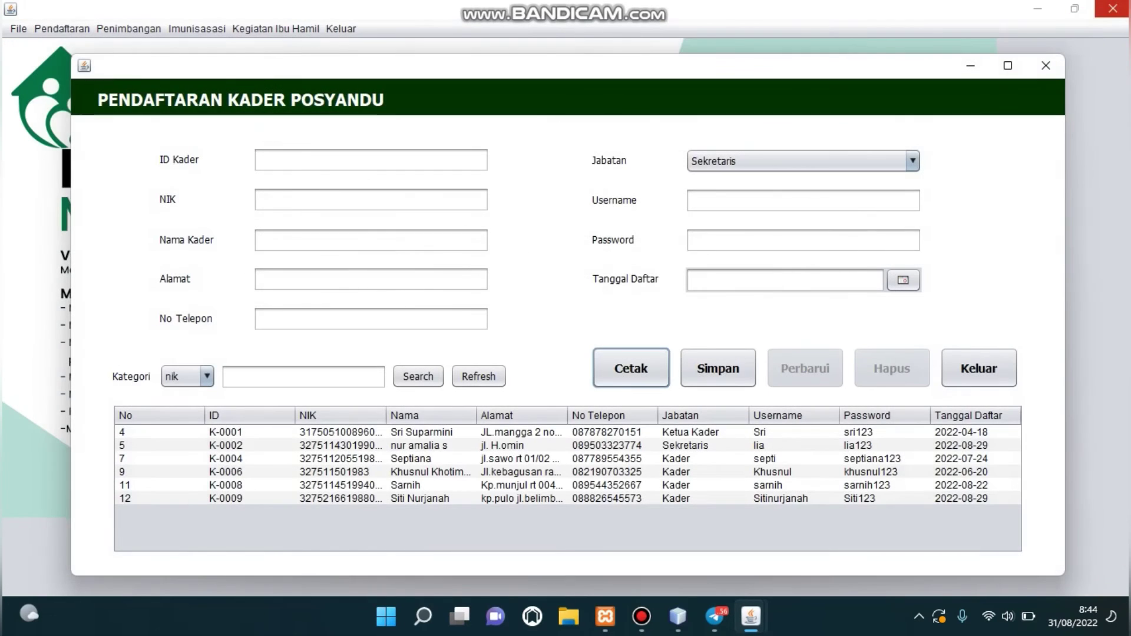
Close the Kader form with confirmation and open the Ibu Hamil registration form.
{"action": "left_click", "coordinate": [979, 368]}
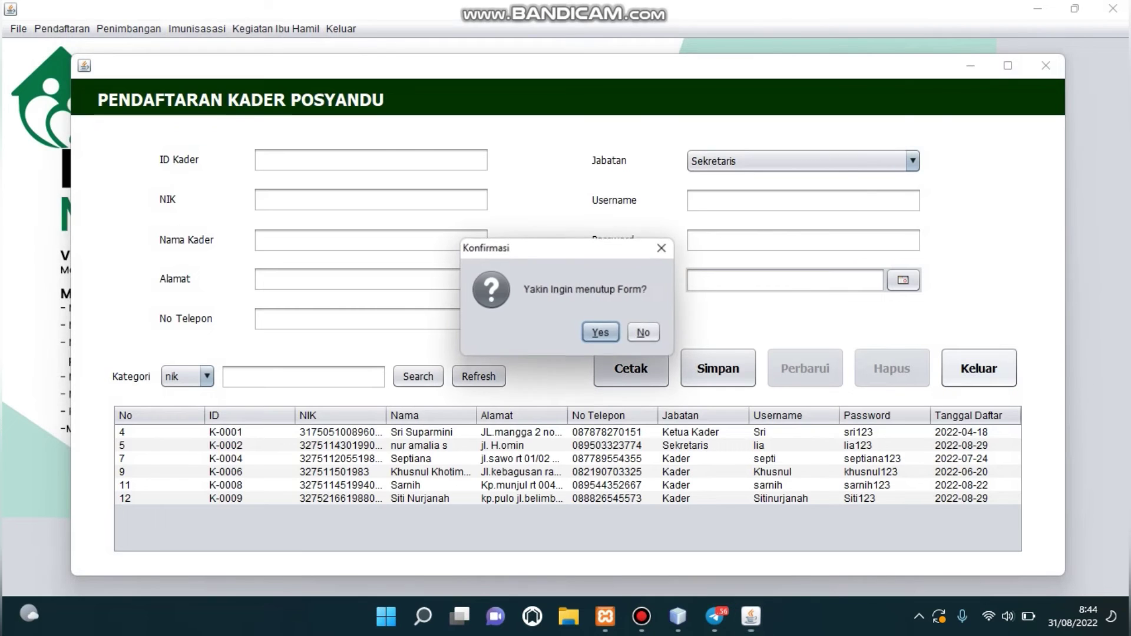
{"action": "left_click", "coordinate": [601, 333]}
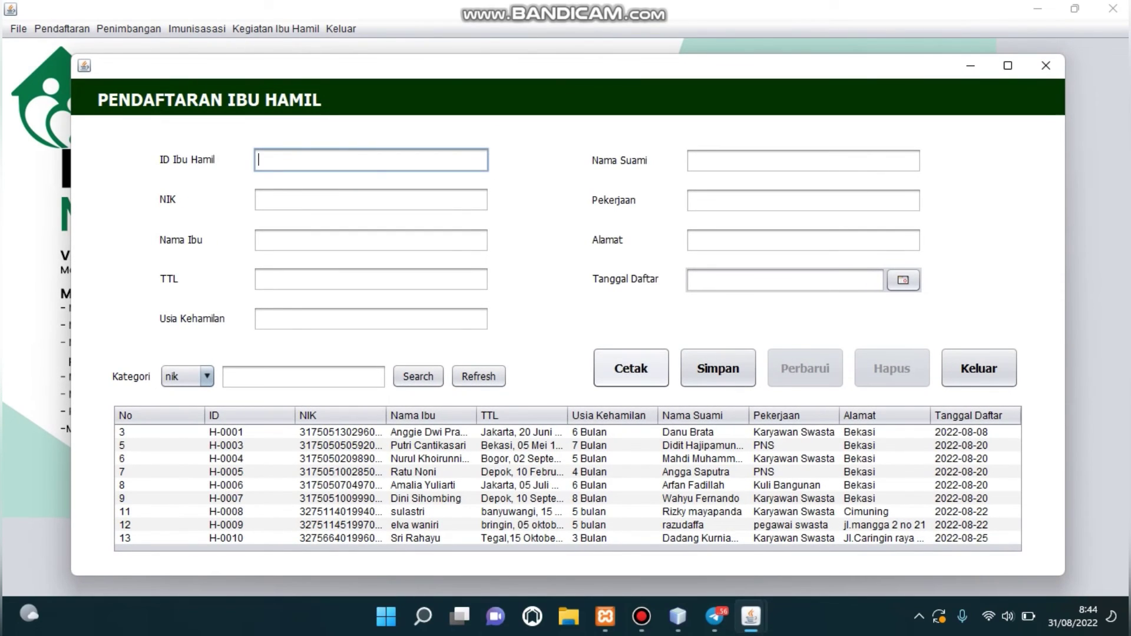
{"action": "left_click", "coordinate": [631, 369]}
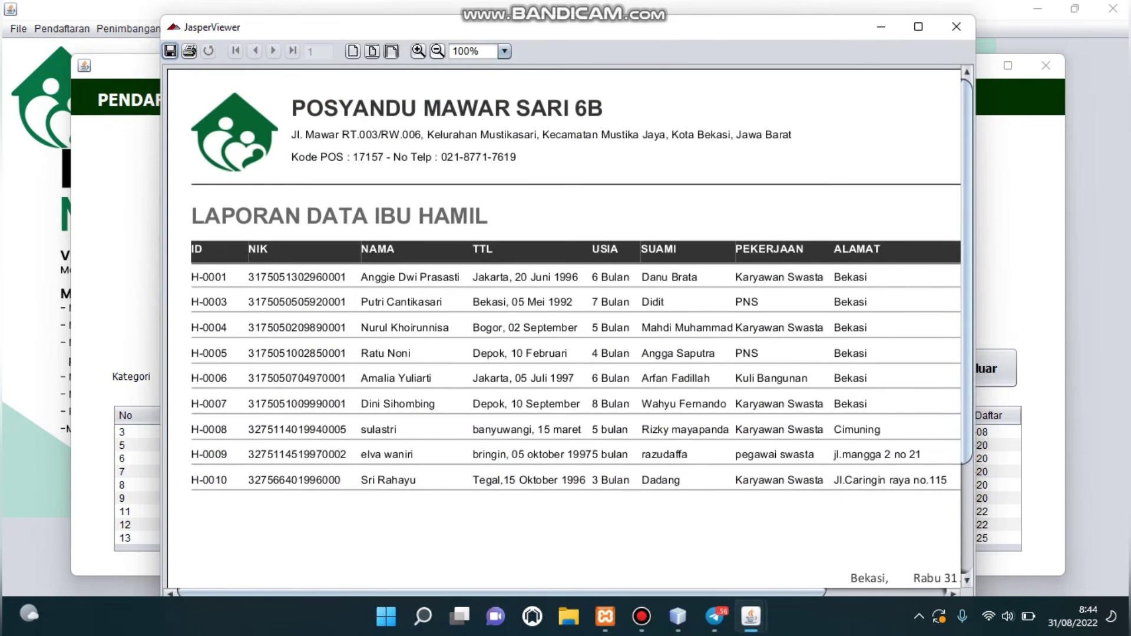
{"action": "left_click", "coordinate": [437, 50]}
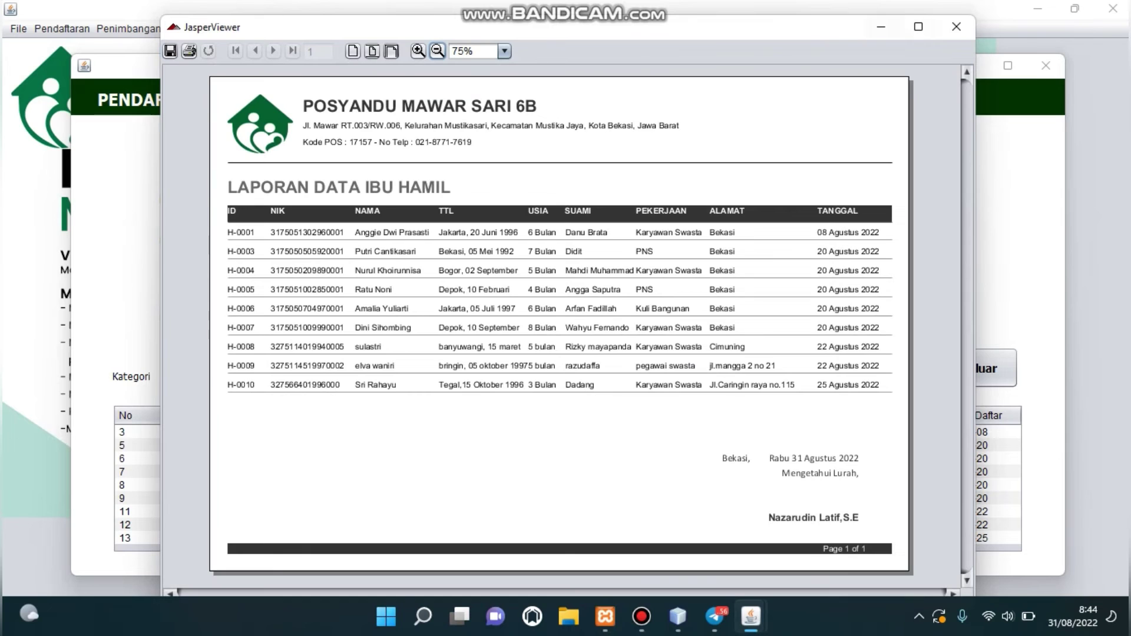
{"action": "key", "text": "super+Up"}
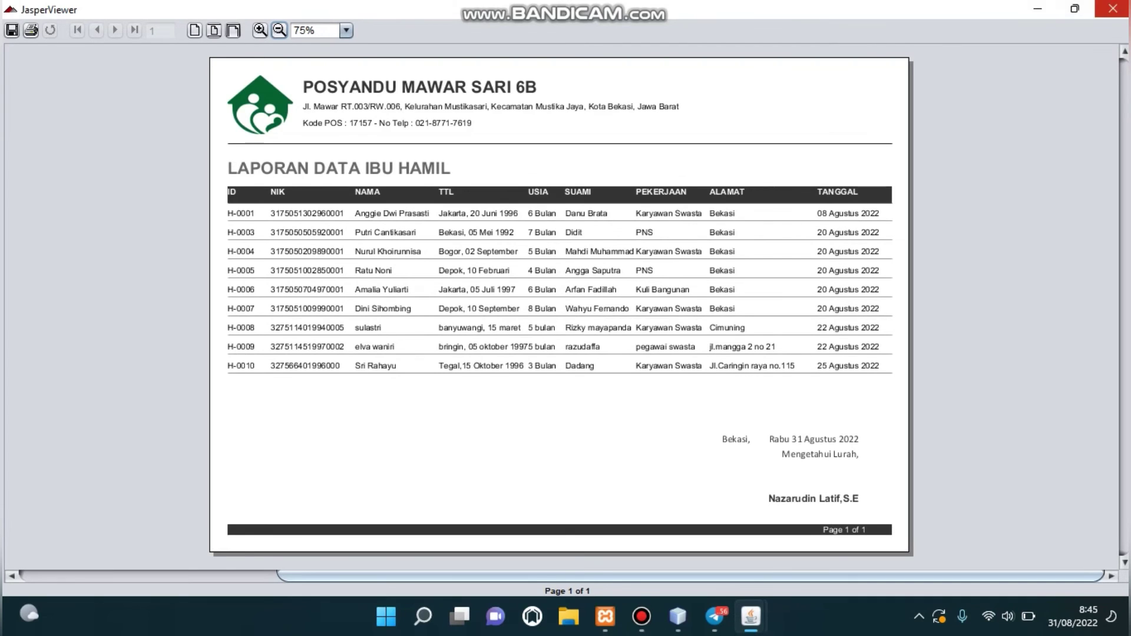
{"action": "left_click", "coordinate": [1113, 8]}
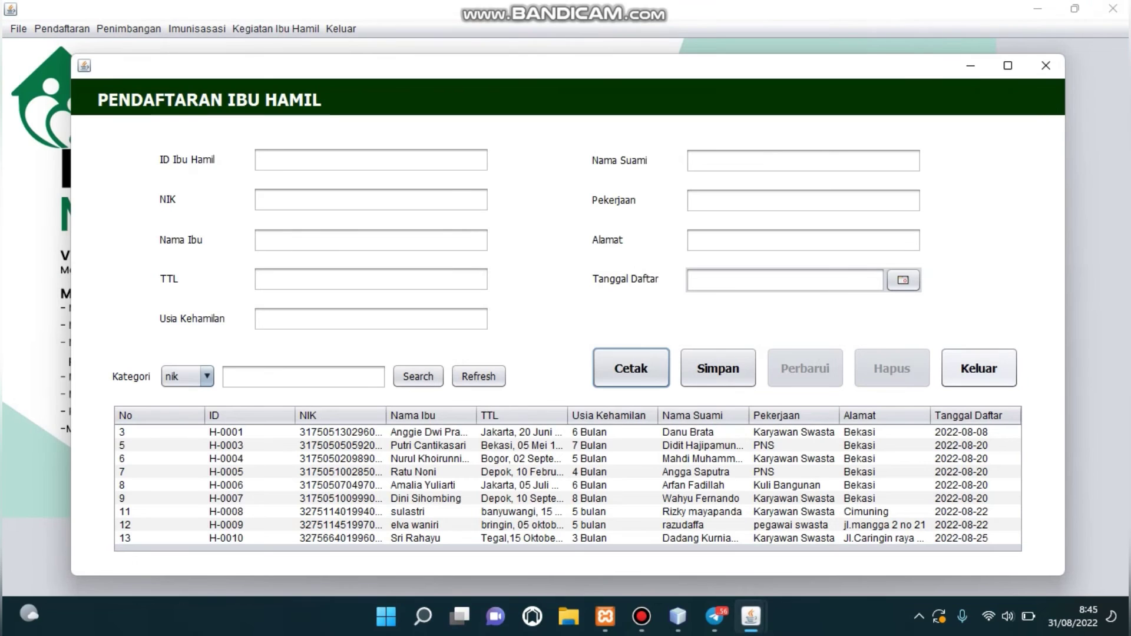
Close the pregnant-mother form, open Balita/Bayi, and print its data report.
{"action": "left_click", "coordinate": [979, 369]}
{"action": "left_click", "coordinate": [646, 335]}
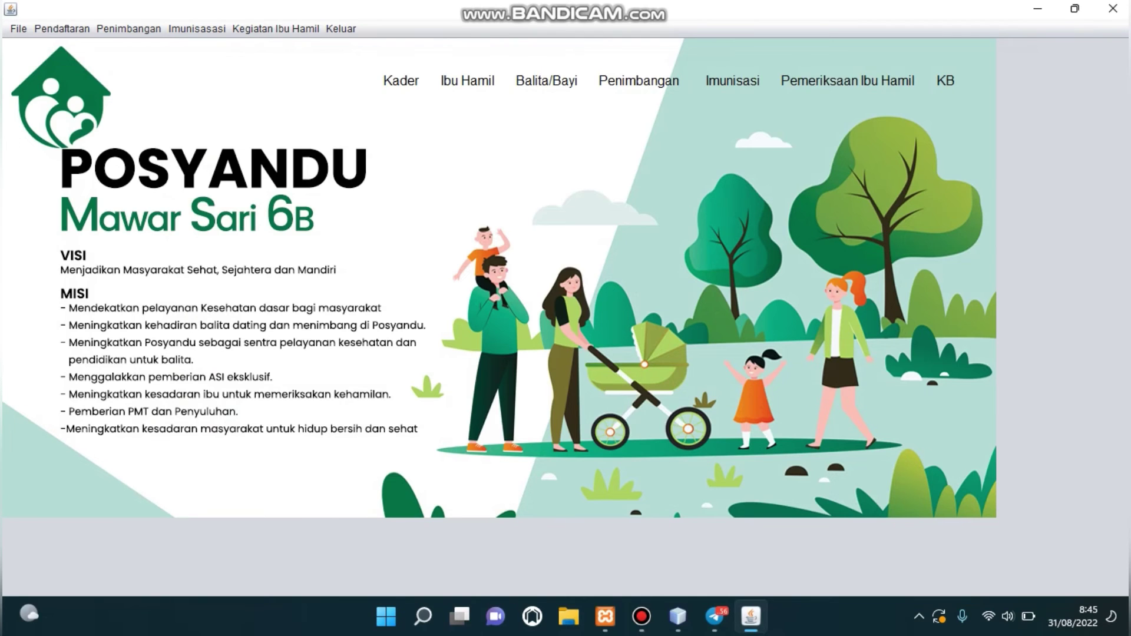
{"action": "left_click", "coordinate": [547, 80]}
{"action": "left_click", "coordinate": [631, 369]}
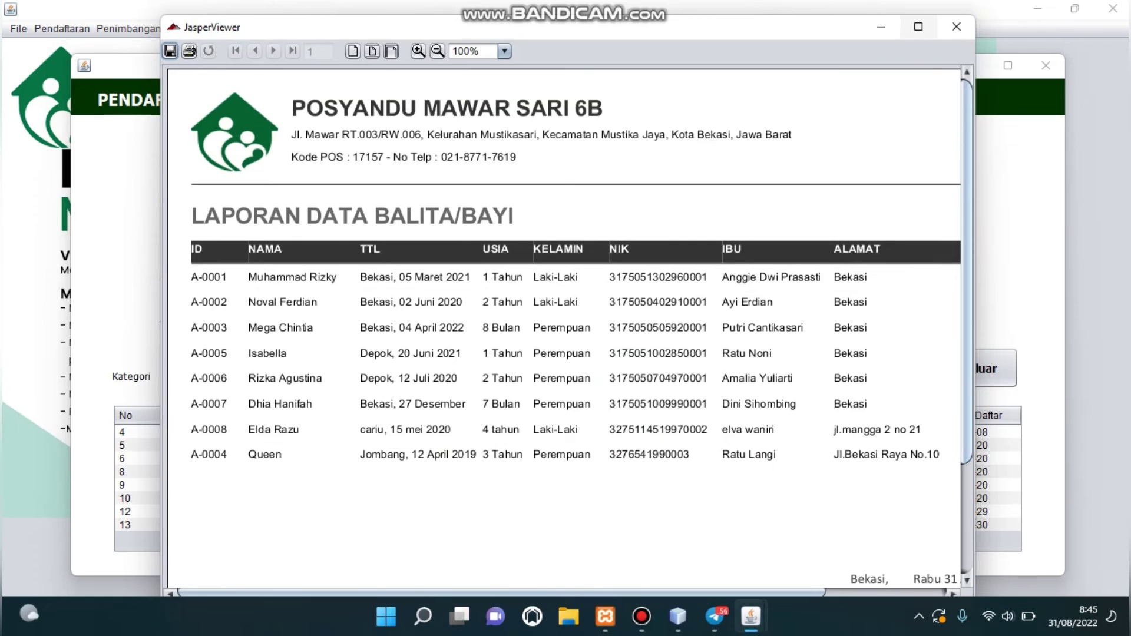
Maximize the report viewer, zoom out to 75% to see the full page, then close it.
{"action": "left_click", "coordinate": [918, 26]}
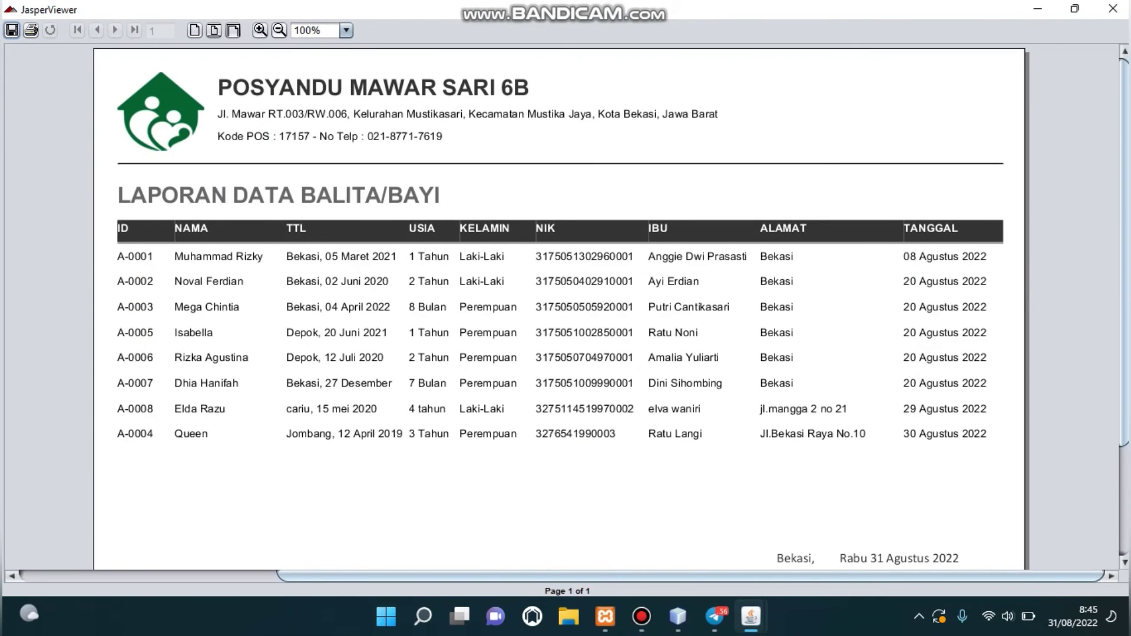
{"action": "left_click", "coordinate": [279, 30]}
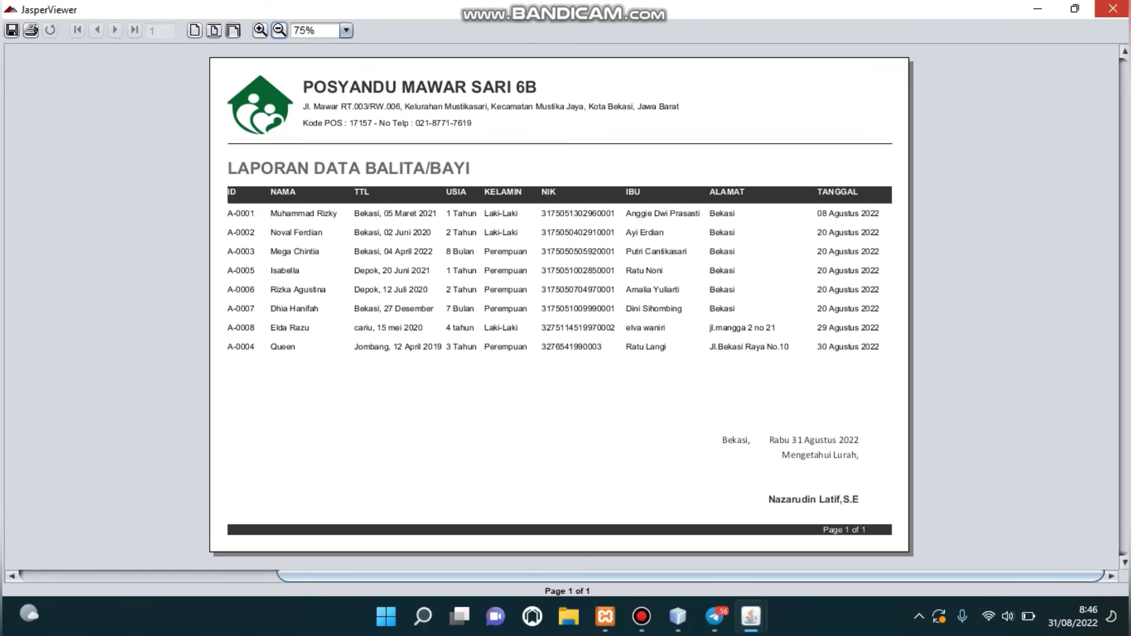
{"action": "left_click", "coordinate": [1113, 8]}
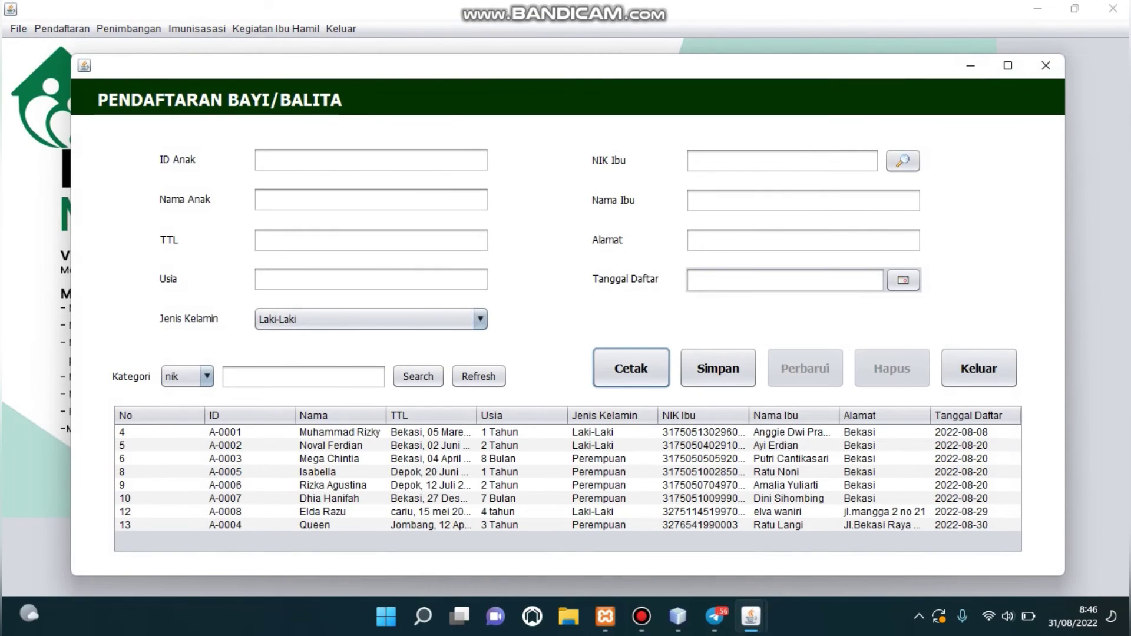
Close the infant registration form and generate the weighing report covering PA-0001 to PA-0010.
{"action": "left_click", "coordinate": [979, 368]}
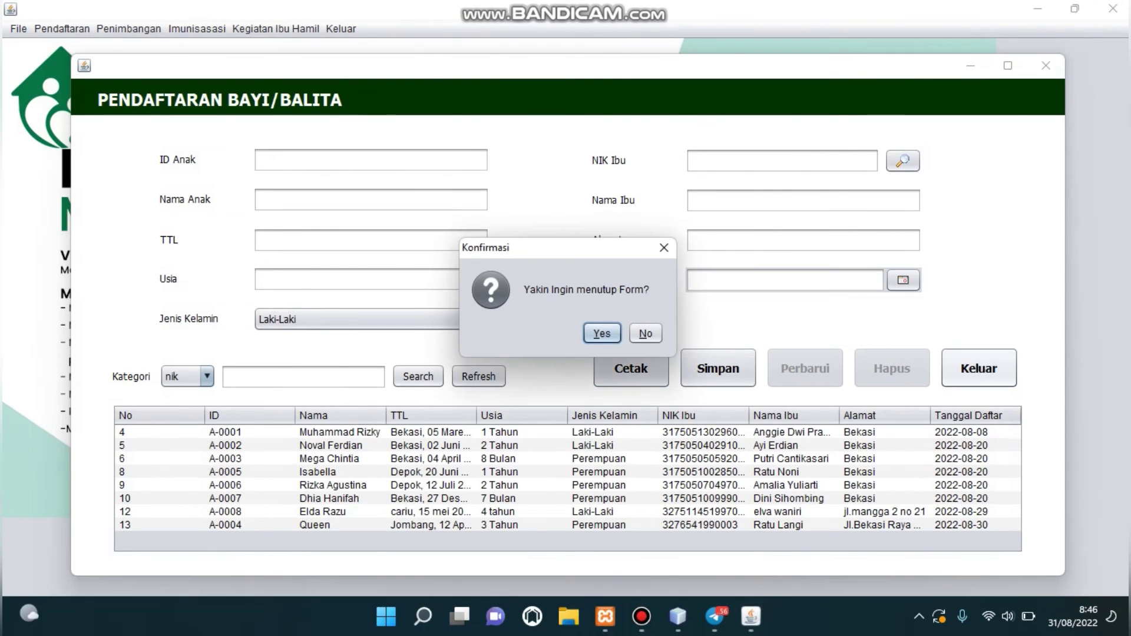
{"action": "left_click", "coordinate": [603, 331]}
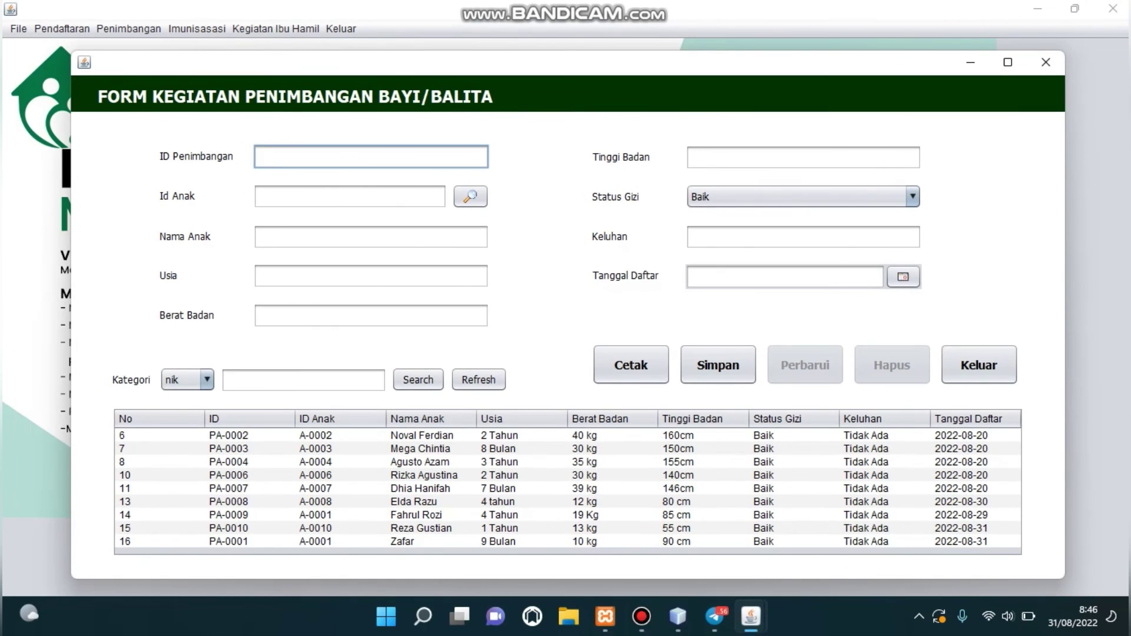
{"action": "left_click", "coordinate": [631, 364]}
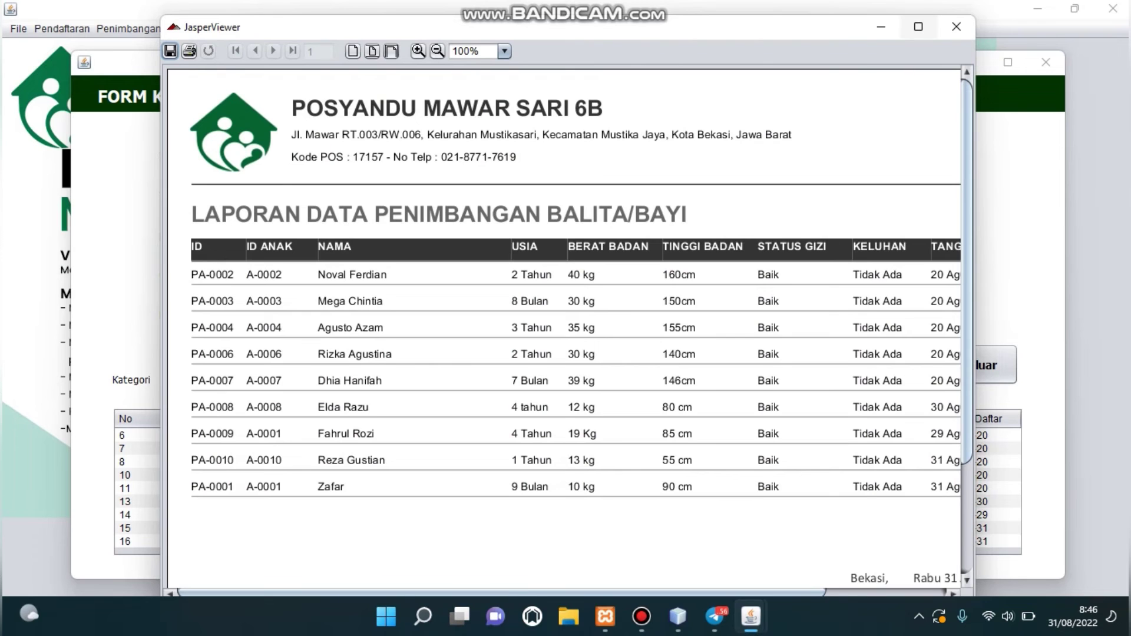
Maximize the weighing report viewer, zoom it out to 75%, then close it.
{"action": "left_click", "coordinate": [918, 27]}
{"action": "left_click", "coordinate": [280, 30]}
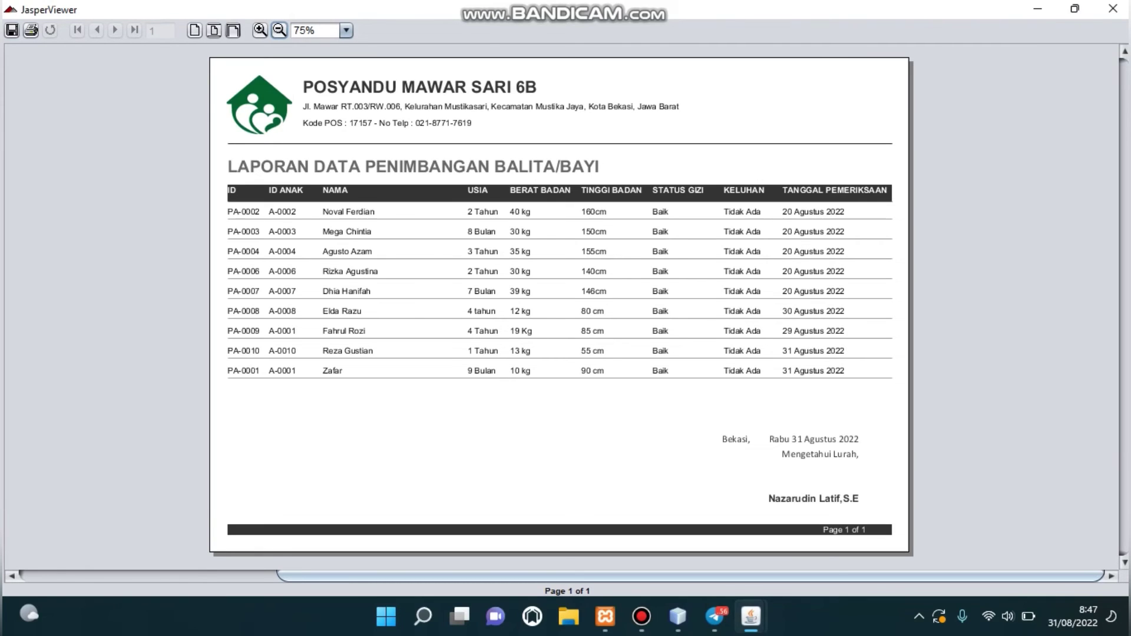
{"action": "left_click", "coordinate": [1113, 9]}
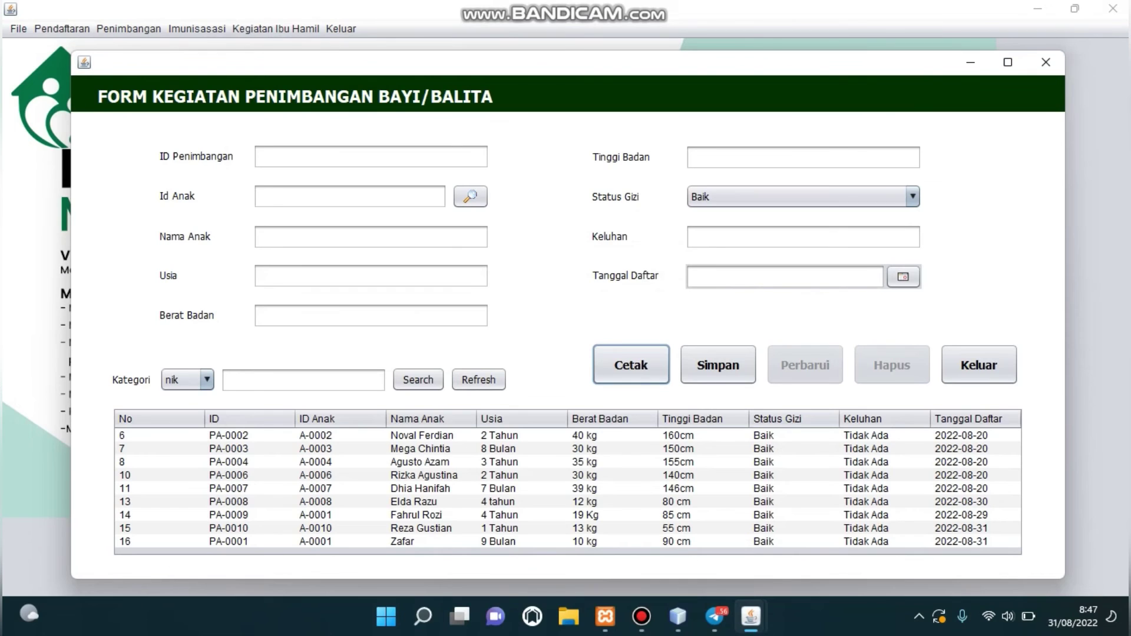
Exit the weighing form, open Imunisasi, and print the report listing IB-0001 to IB-0009.
{"action": "left_click", "coordinate": [979, 365]}
{"action": "left_click", "coordinate": [602, 333]}
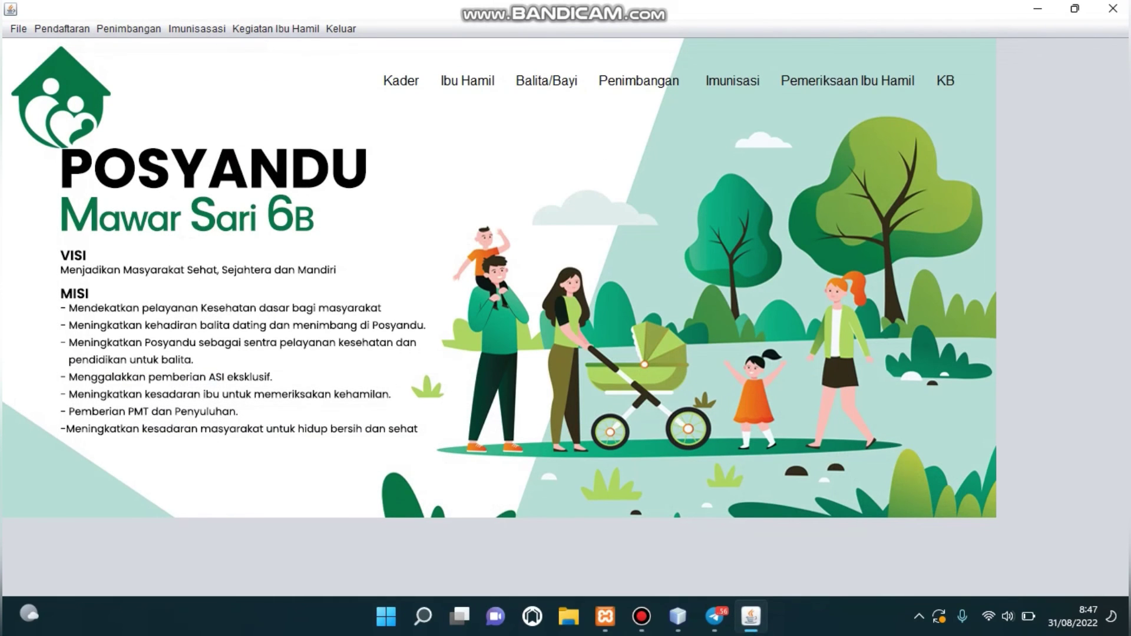
{"action": "left_click", "coordinate": [733, 80]}
{"action": "left_click", "coordinate": [636, 369]}
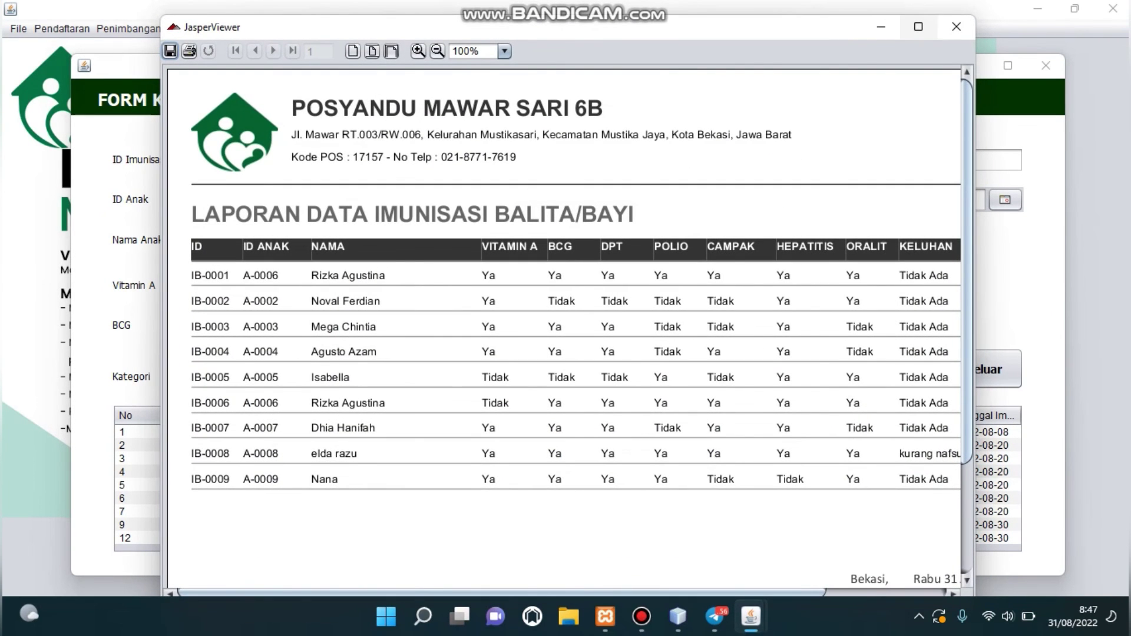
Maximize the immunisation report viewer, zoom it out to 75%, then close it.
{"action": "left_click", "coordinate": [918, 26]}
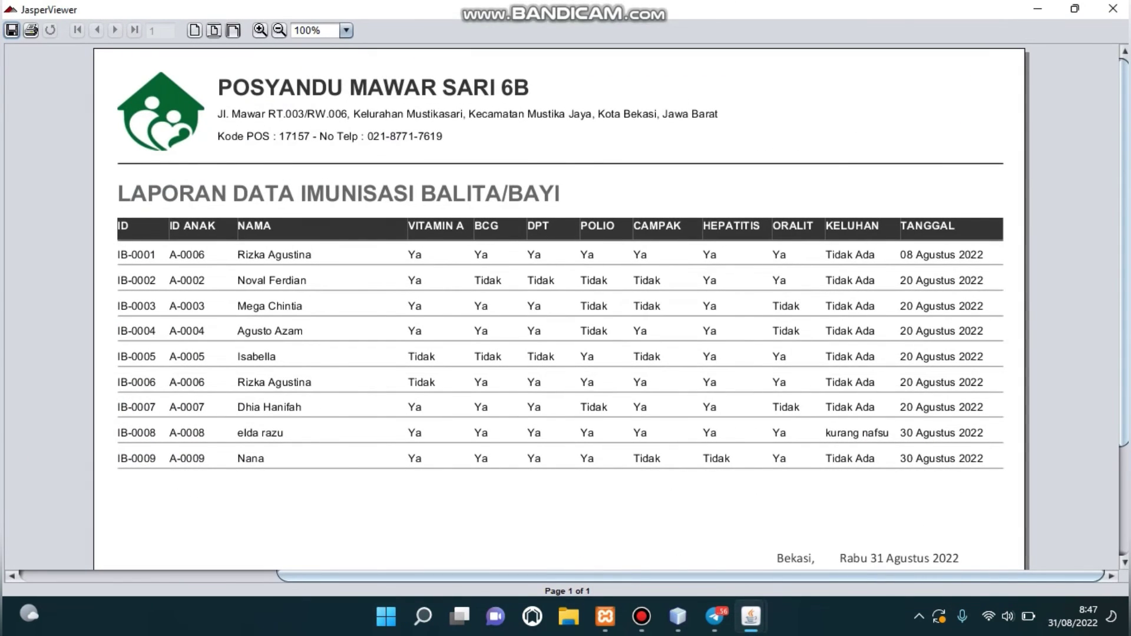
{"action": "left_click", "coordinate": [279, 31]}
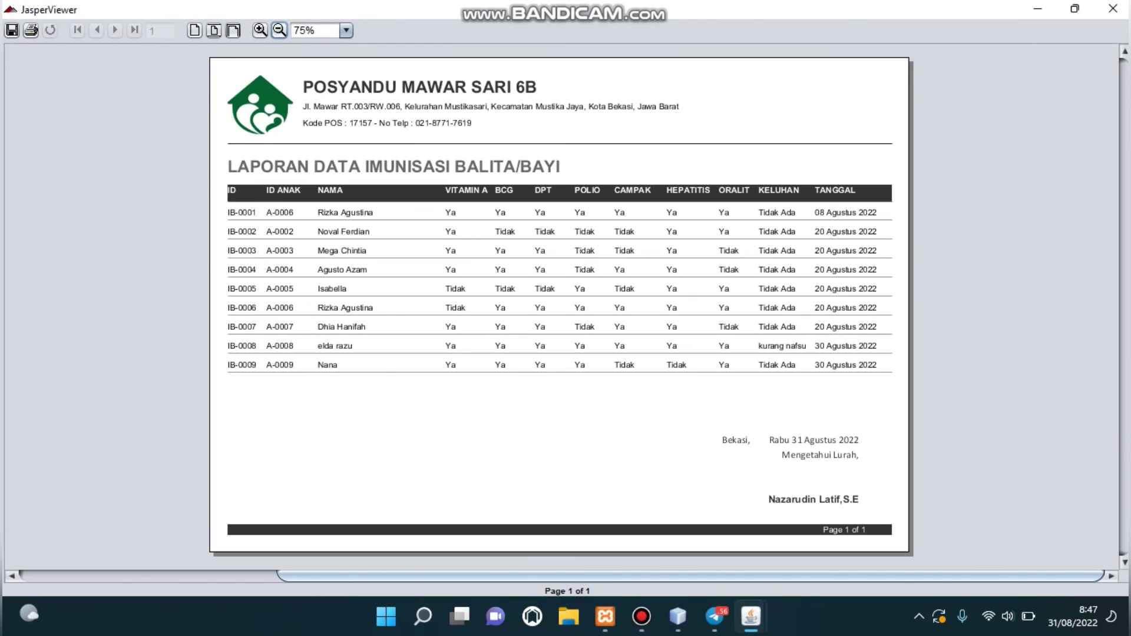
{"action": "left_click", "coordinate": [1113, 8]}
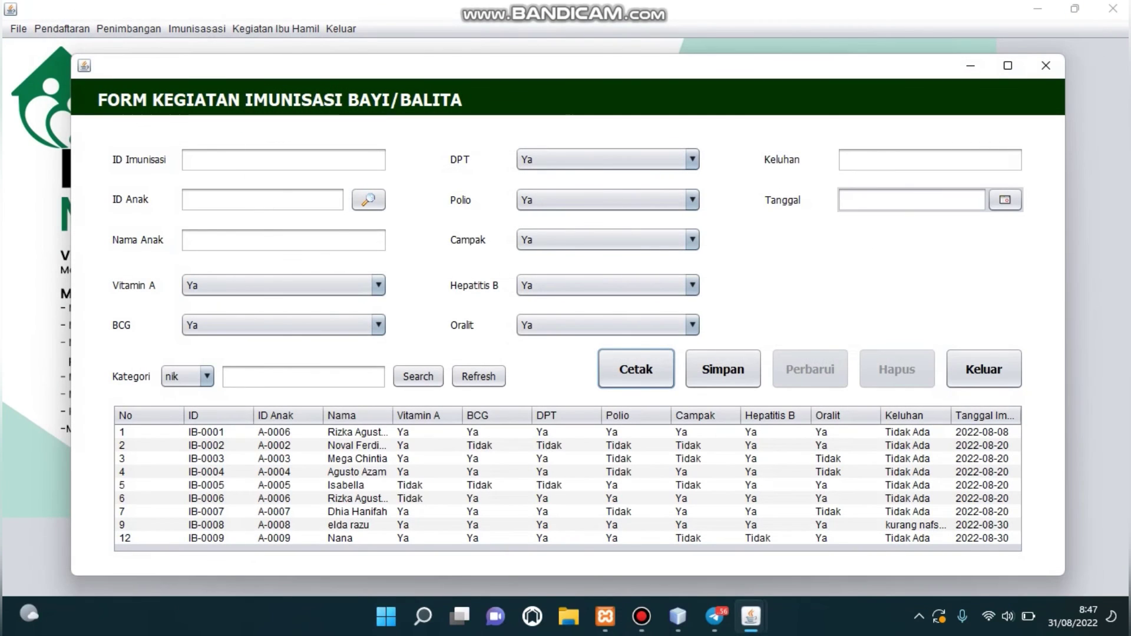
Exit the immunisation form and print the pregnancy examination report listing PH-0001 to PH-0007.
{"action": "left_click", "coordinate": [984, 370]}
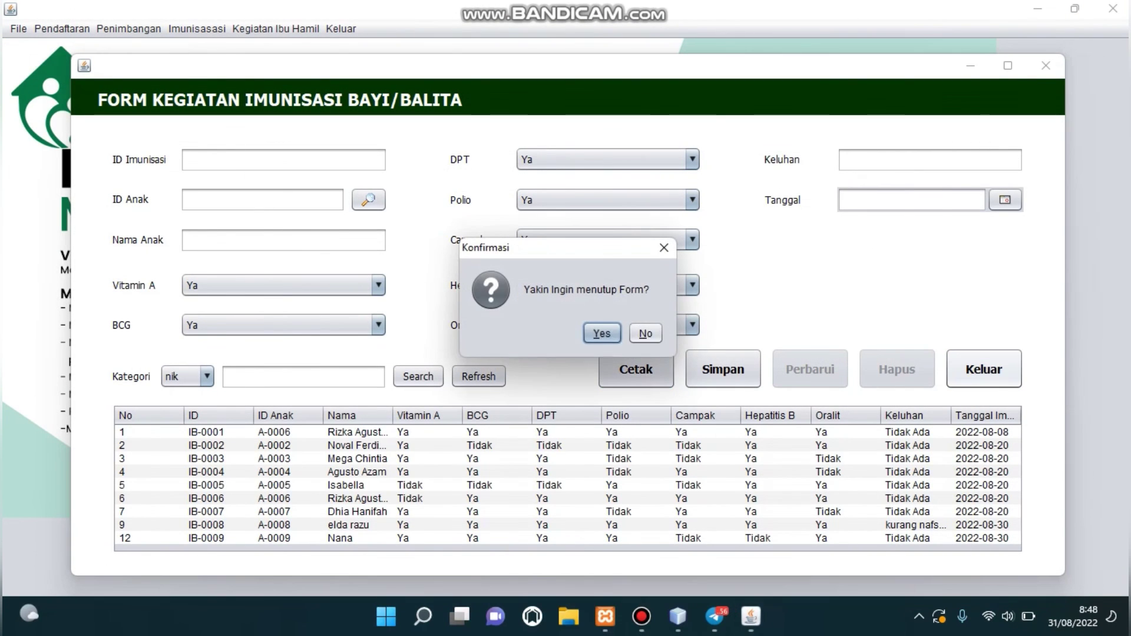
{"action": "key", "text": "Return"}
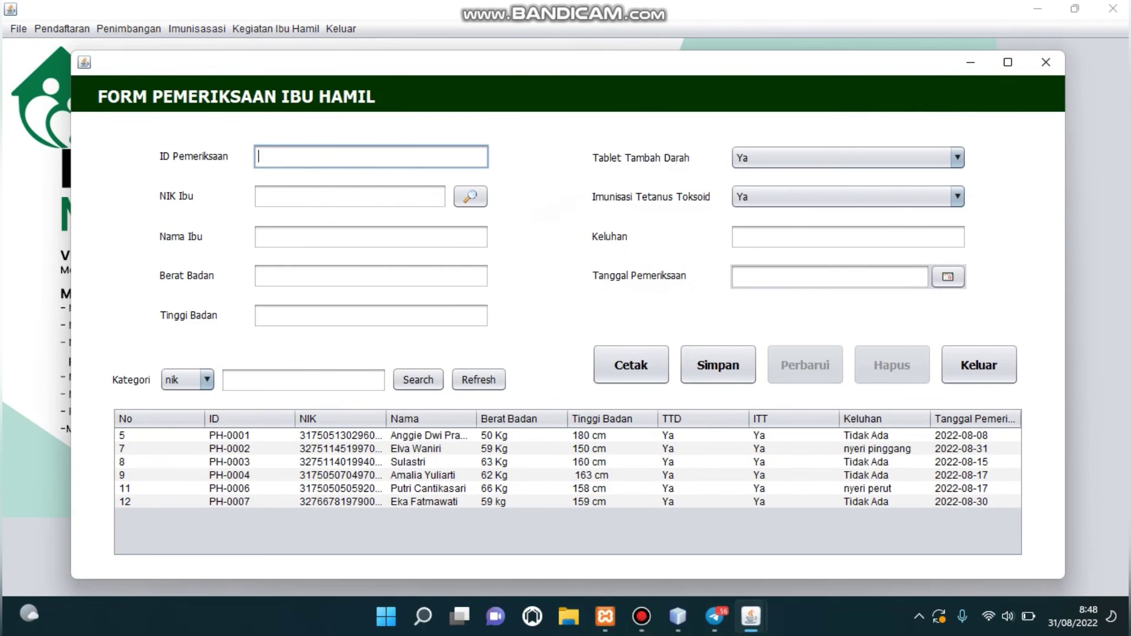
{"action": "left_click", "coordinate": [632, 365]}
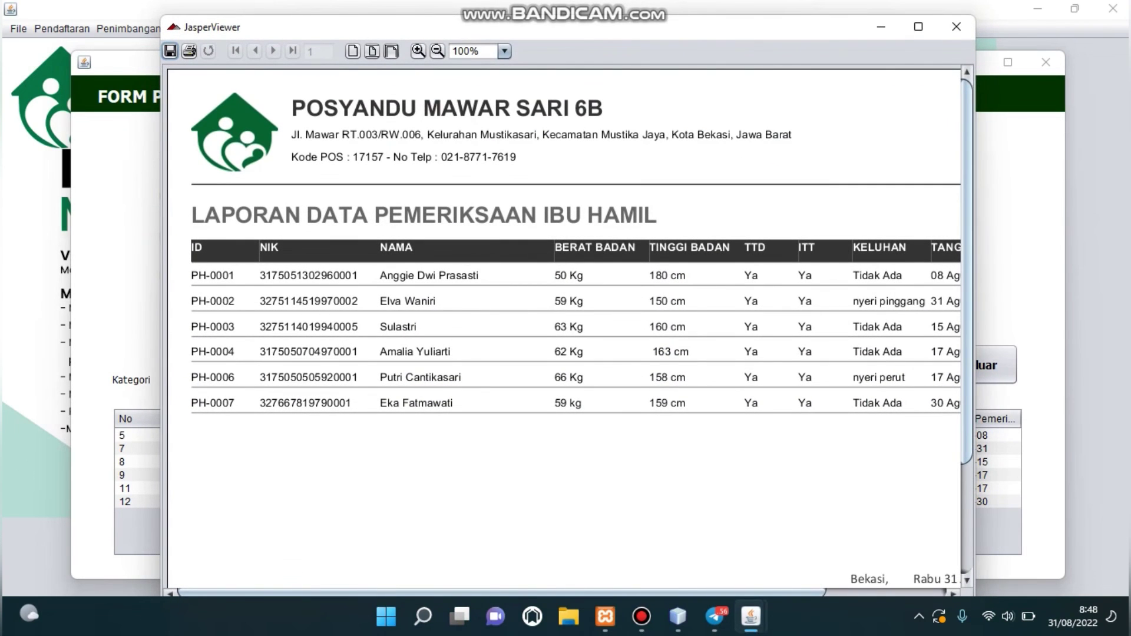
Maximize the pregnancy examination report viewer, zoom it out to 75%, then close it.
{"action": "left_click", "coordinate": [918, 26]}
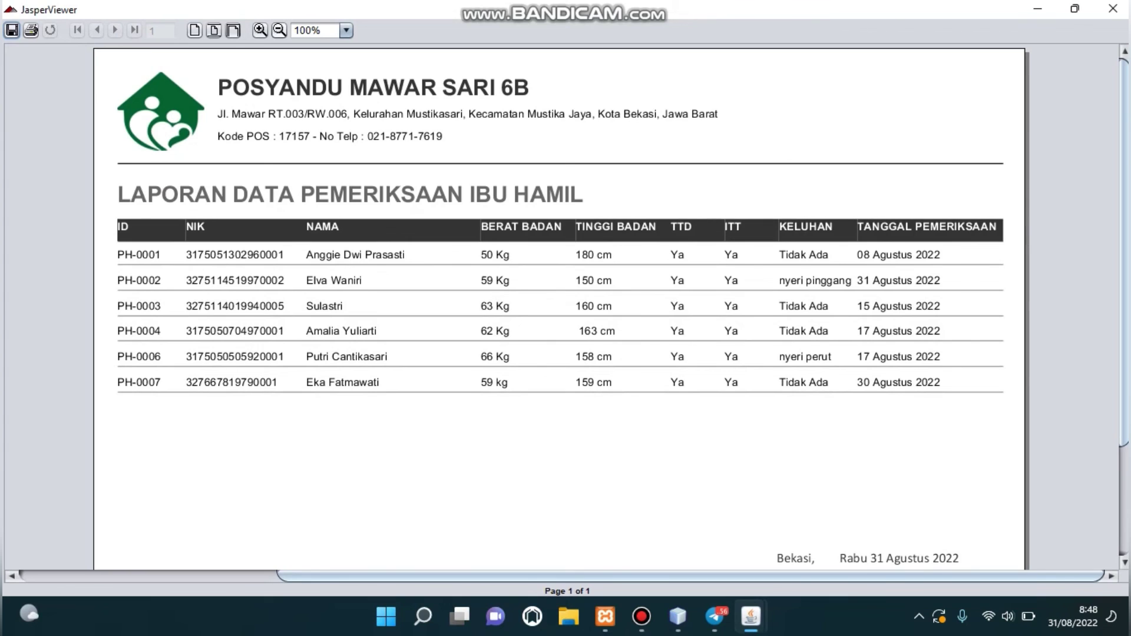
{"action": "left_click", "coordinate": [279, 30]}
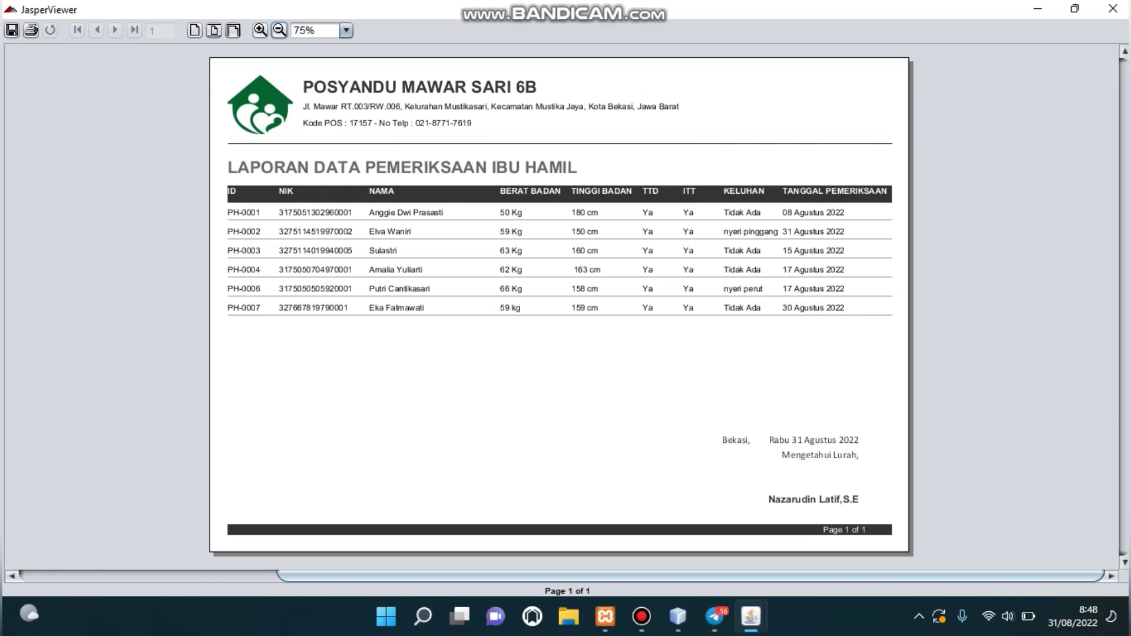
{"action": "left_click", "coordinate": [1113, 9]}
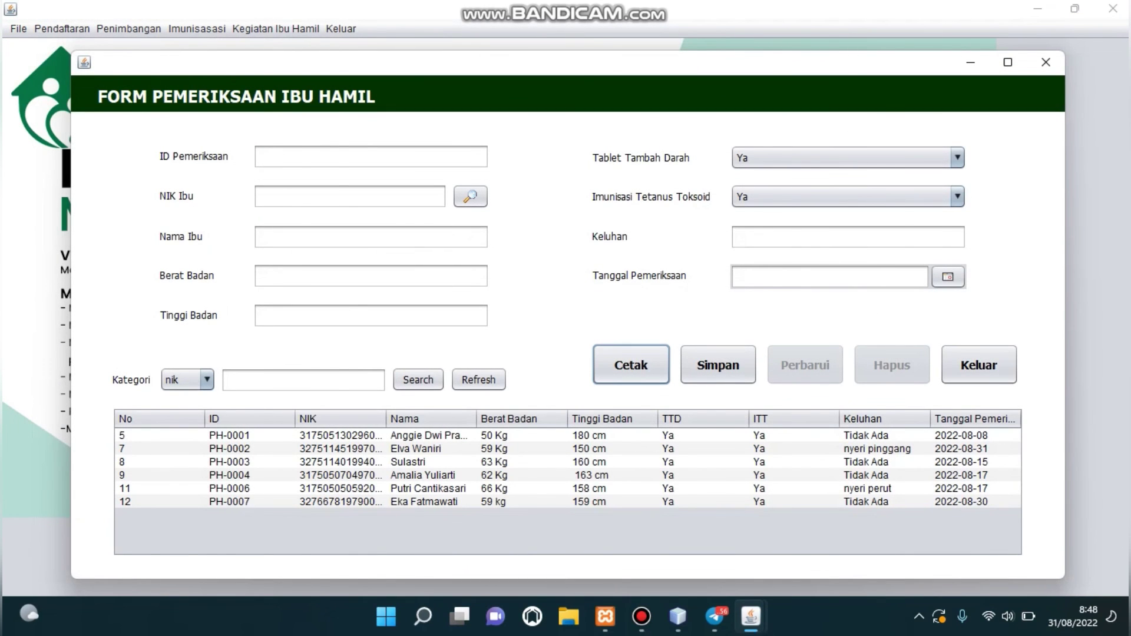
Exit the pregnancy examination form, open KB, and print its report for KB-0001 to KB-0009.
{"action": "left_click", "coordinate": [979, 365]}
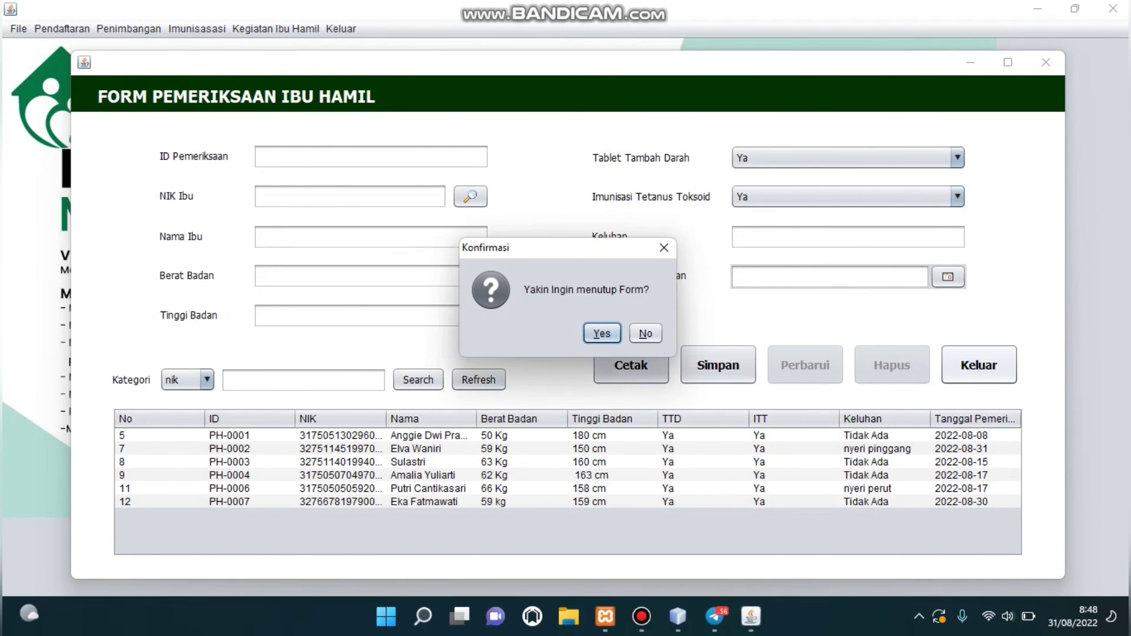
{"action": "left_click", "coordinate": [601, 332]}
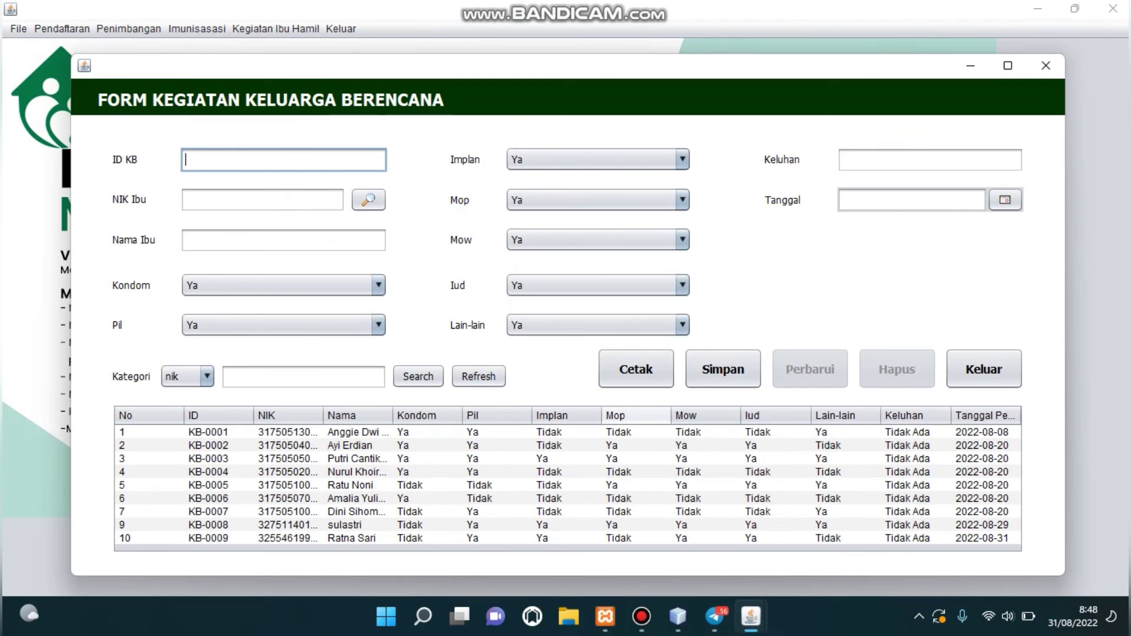
{"action": "left_click", "coordinate": [636, 370]}
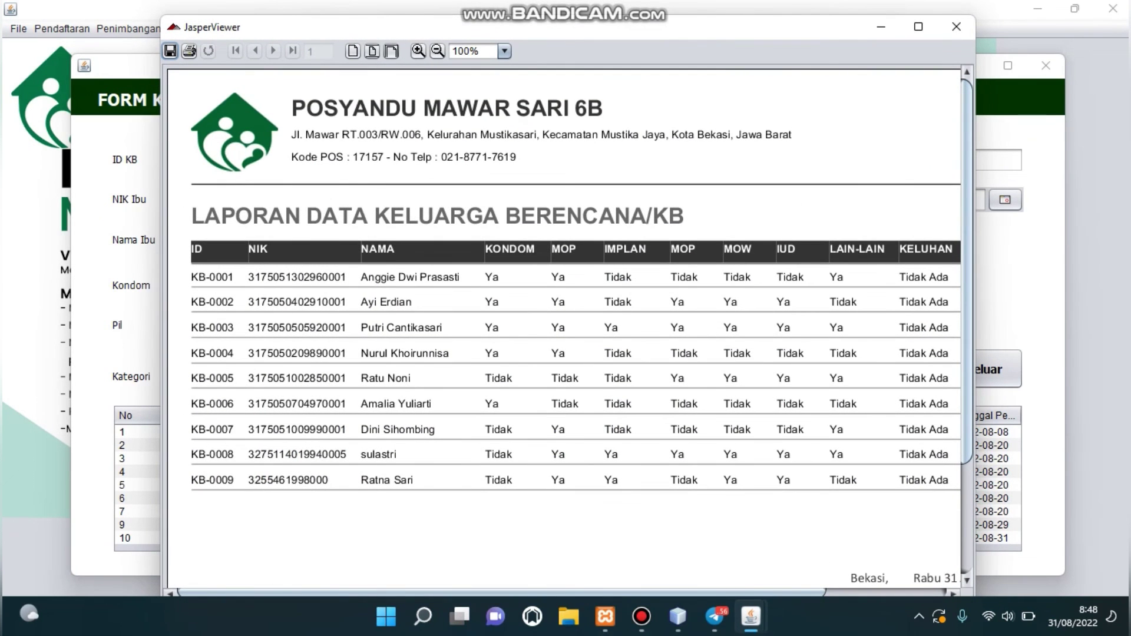
View the KB report maximized at 75% zoom, close it, then exit the KB form.
{"action": "left_click", "coordinate": [918, 26]}
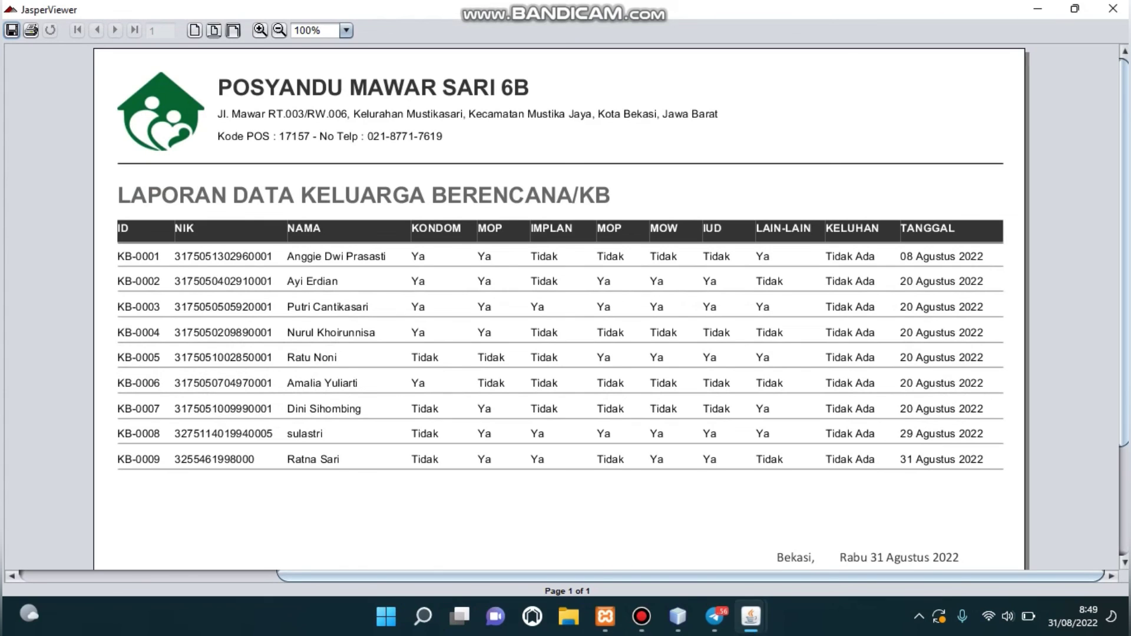
{"action": "left_click", "coordinate": [279, 30]}
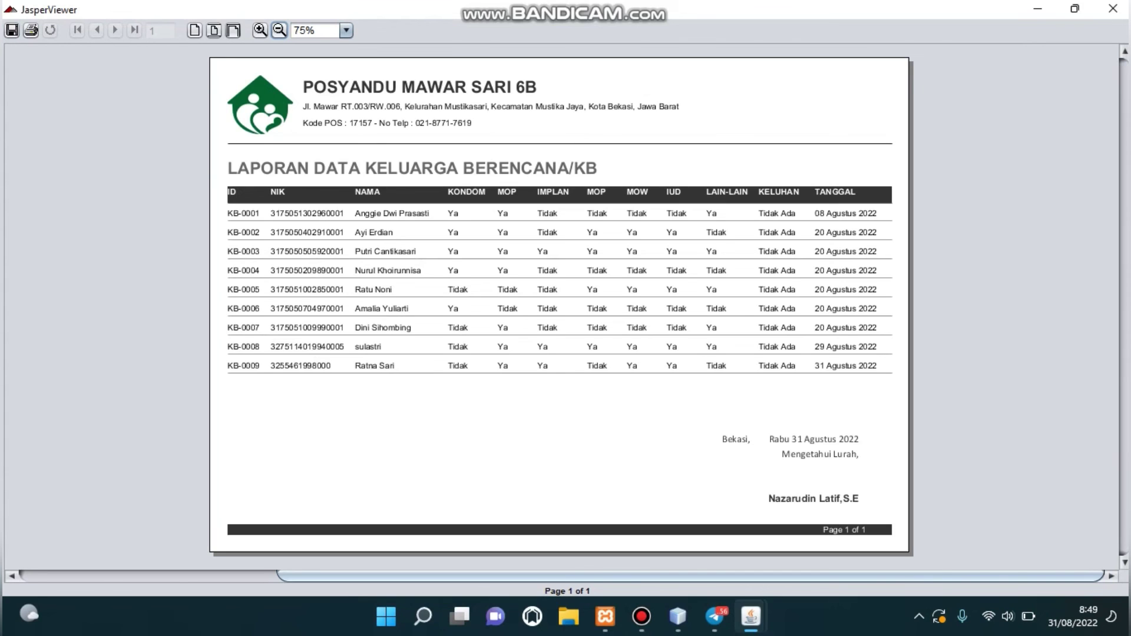
{"action": "left_click", "coordinate": [1114, 8]}
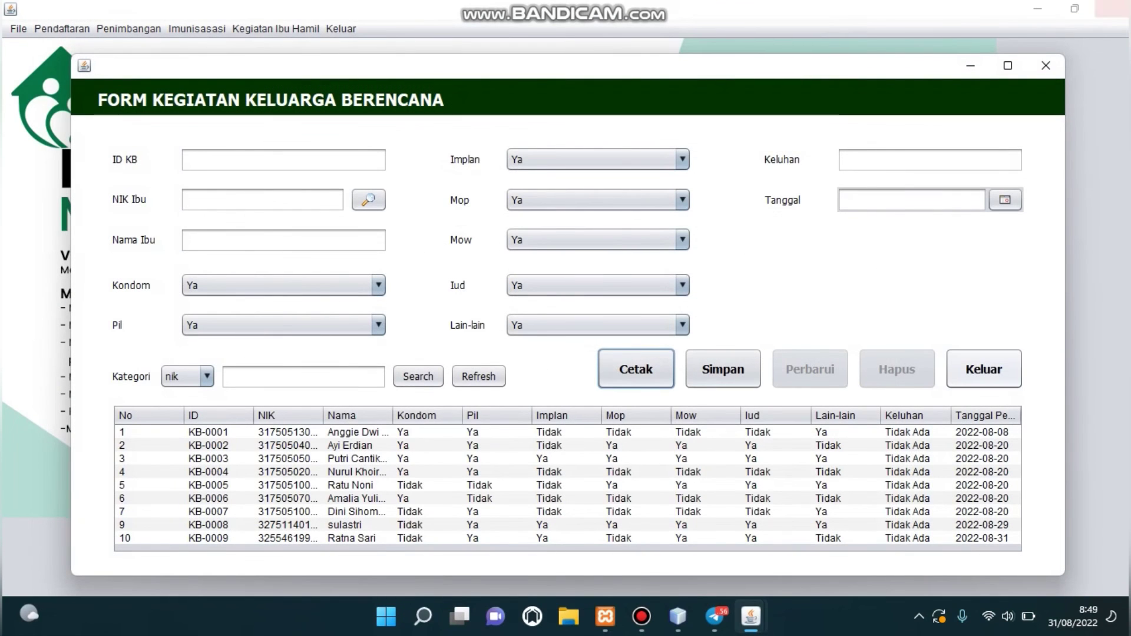
{"action": "left_click", "coordinate": [984, 370]}
{"action": "left_click", "coordinate": [601, 332]}
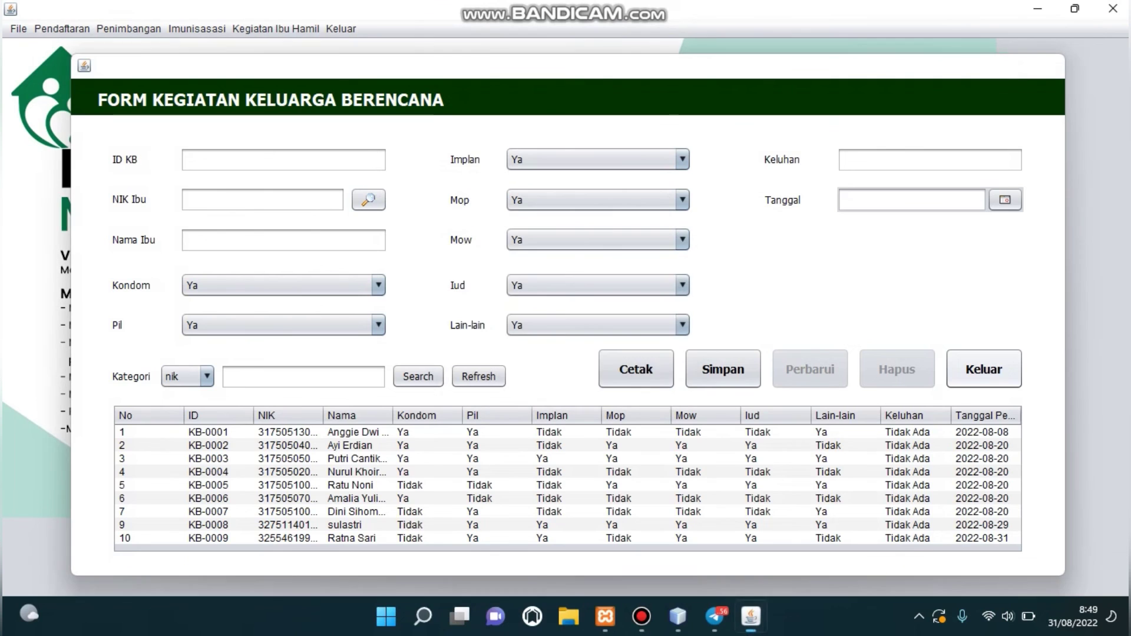